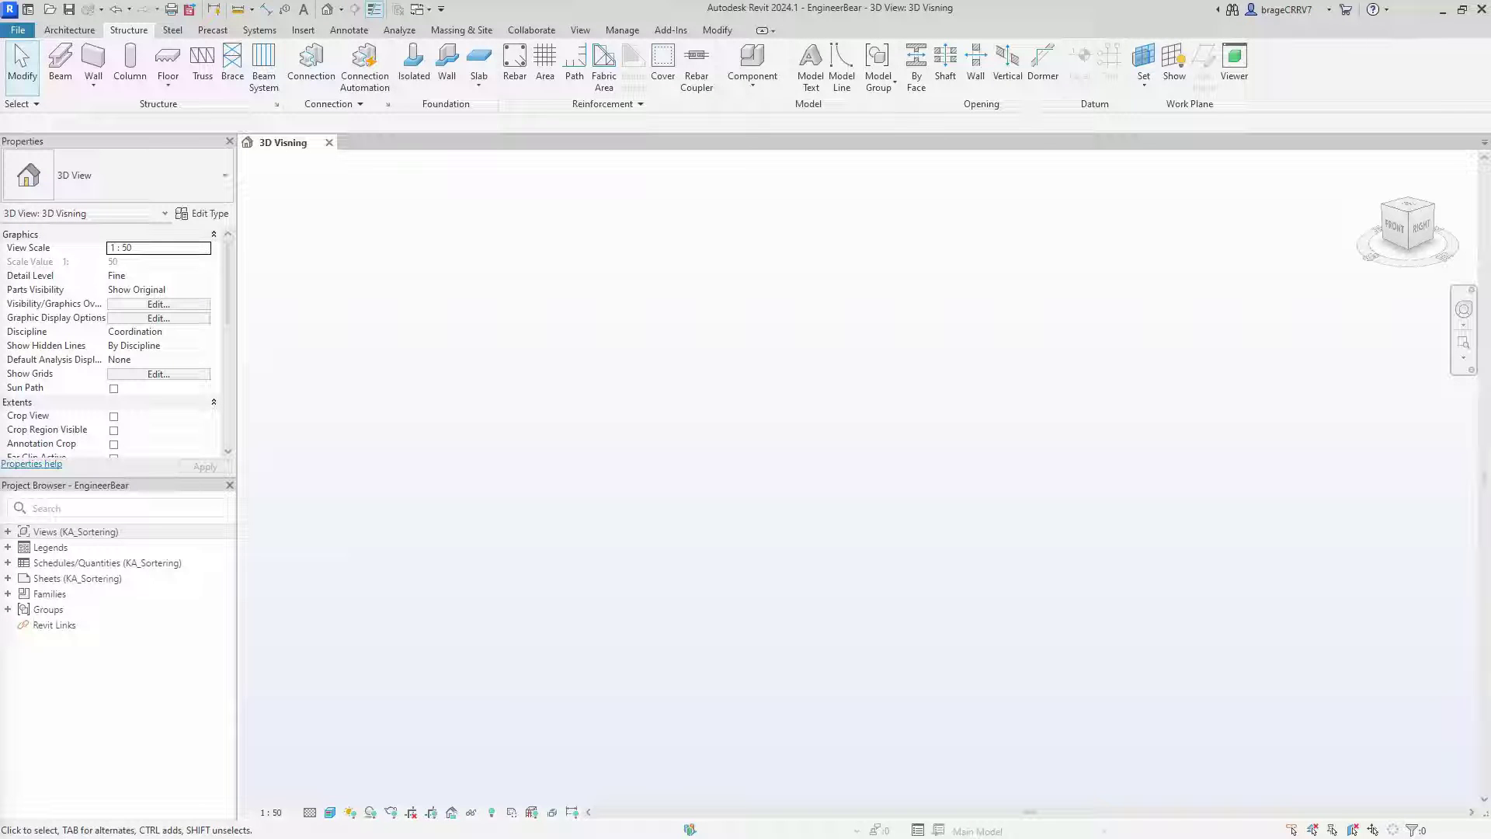
Switch from Revit to the Edge window showing the culvert brochure PDF
key("alt+Tab")
Move the Edge window to the screen centre so page 3's culvert photo shows larger
left_click_drag(143, 115, 641, 54)
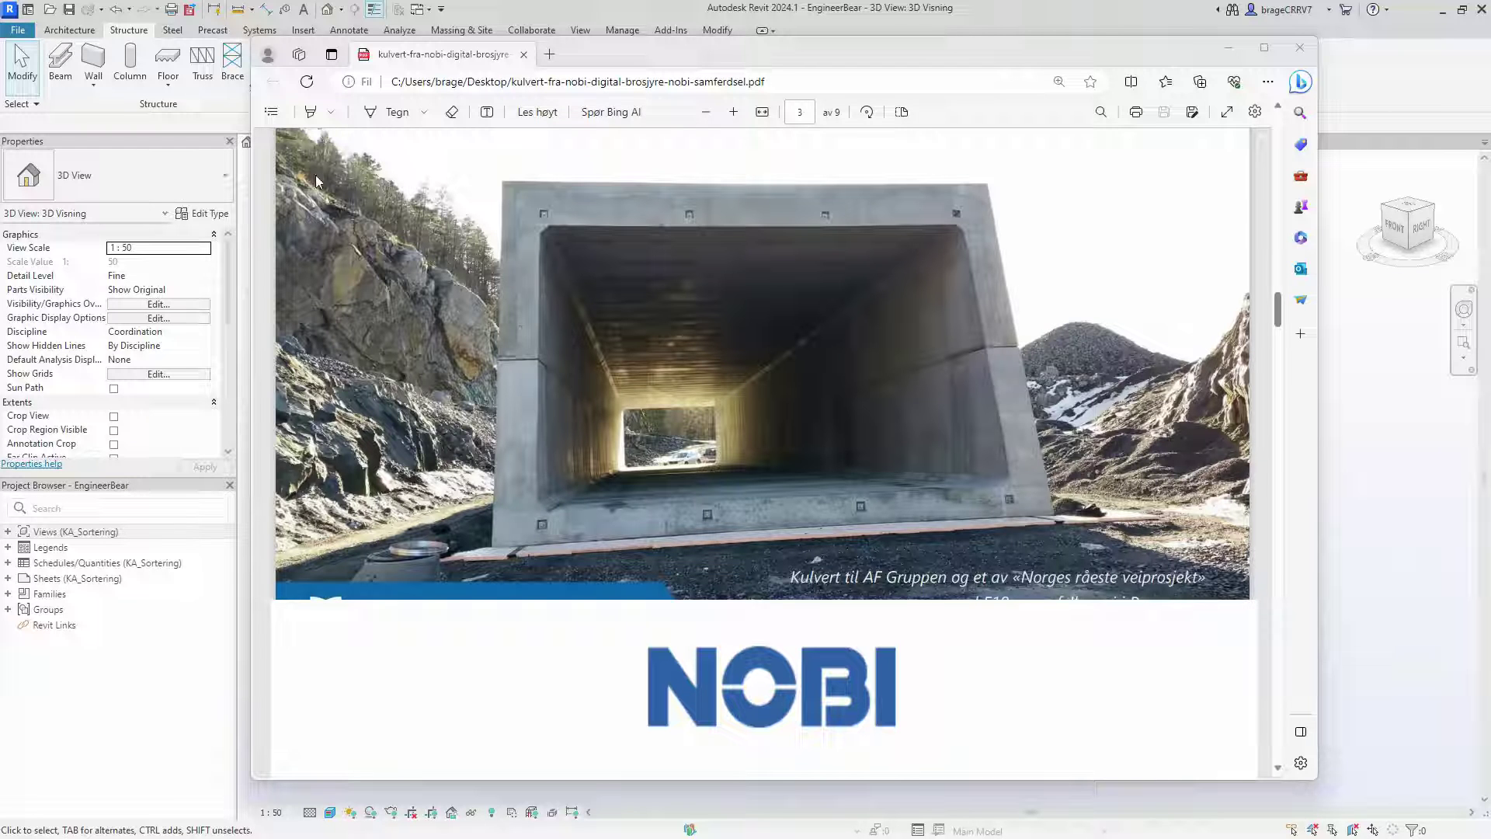
Mark the left wall, top slab and bottom slab thicknesses in red on the culvert photo
mouse_move(542, 375)
left_mouse_down()
mouse_move(495, 364)
mouse_move(497, 388)
mouse_move(539, 395)
left_mouse_up()
mouse_move(719, 178)
left_mouse_down()
mouse_move(722, 214)
mouse_move(737, 176)
left_mouse_up()
left_click_drag(709, 231, 757, 236)
mouse_move(722, 499)
left_mouse_down()
mouse_move(722, 531)
mouse_move(755, 492)
left_mouse_up()
left_click_drag(709, 536, 757, 539)
Draw red marks for the culvert's overall width across the top and its full height
left_click_drag(509, 140, 508, 160)
mouse_move(987, 132)
left_mouse_down()
mouse_move(985, 160)
mouse_move(503, 148)
left_mouse_up()
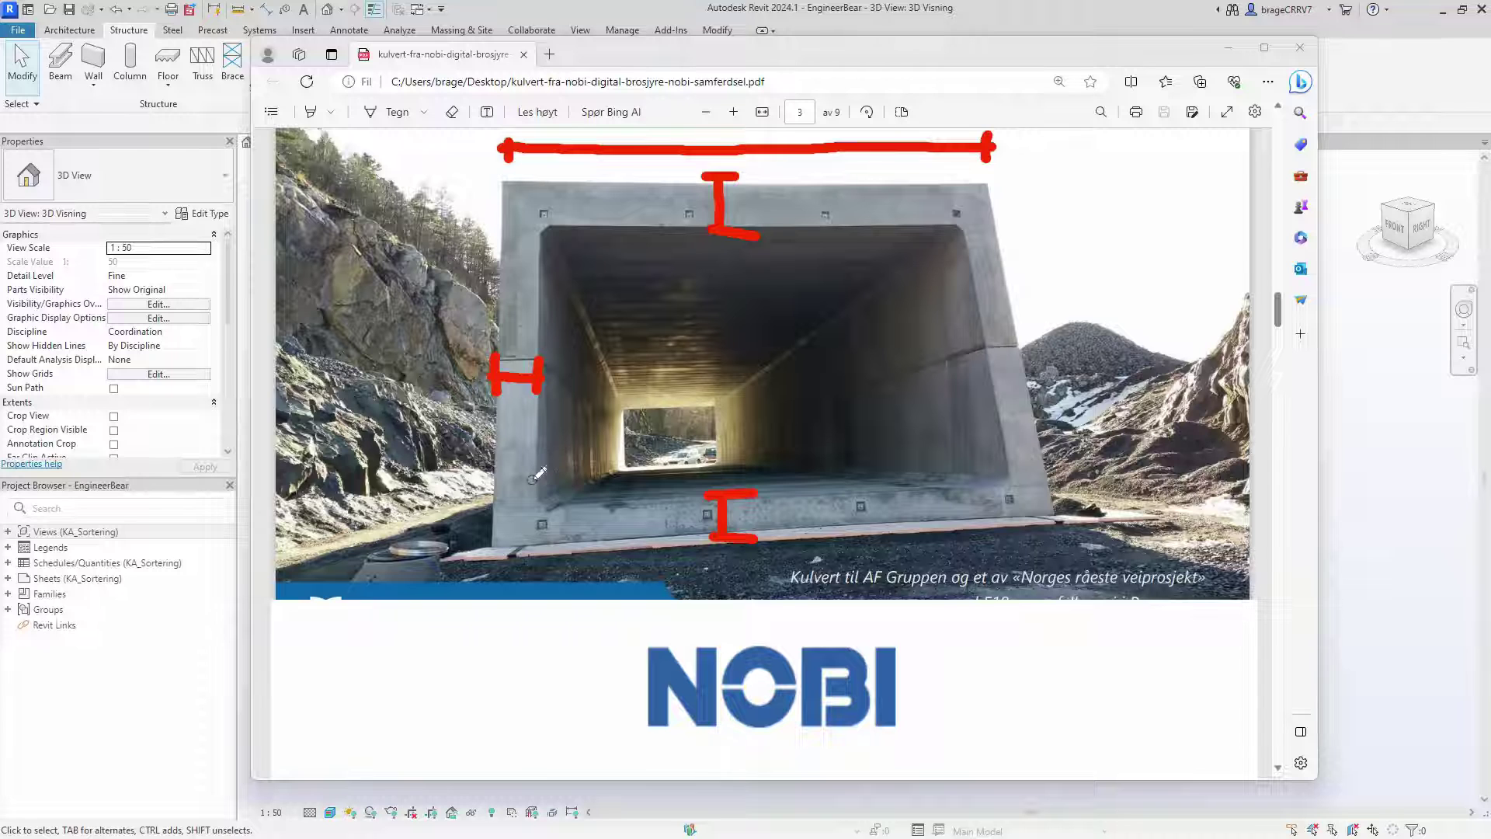
mouse_move(536, 525)
left_mouse_down()
mouse_move(548, 527)
mouse_move(528, 497)
mouse_move(525, 515)
left_mouse_up()
mouse_move(451, 185)
left_mouse_down()
mouse_move(427, 565)
mouse_move(466, 560)
left_mouse_up()
left_click_drag(410, 184, 491, 184)
left_click_drag(695, 231, 710, 223)
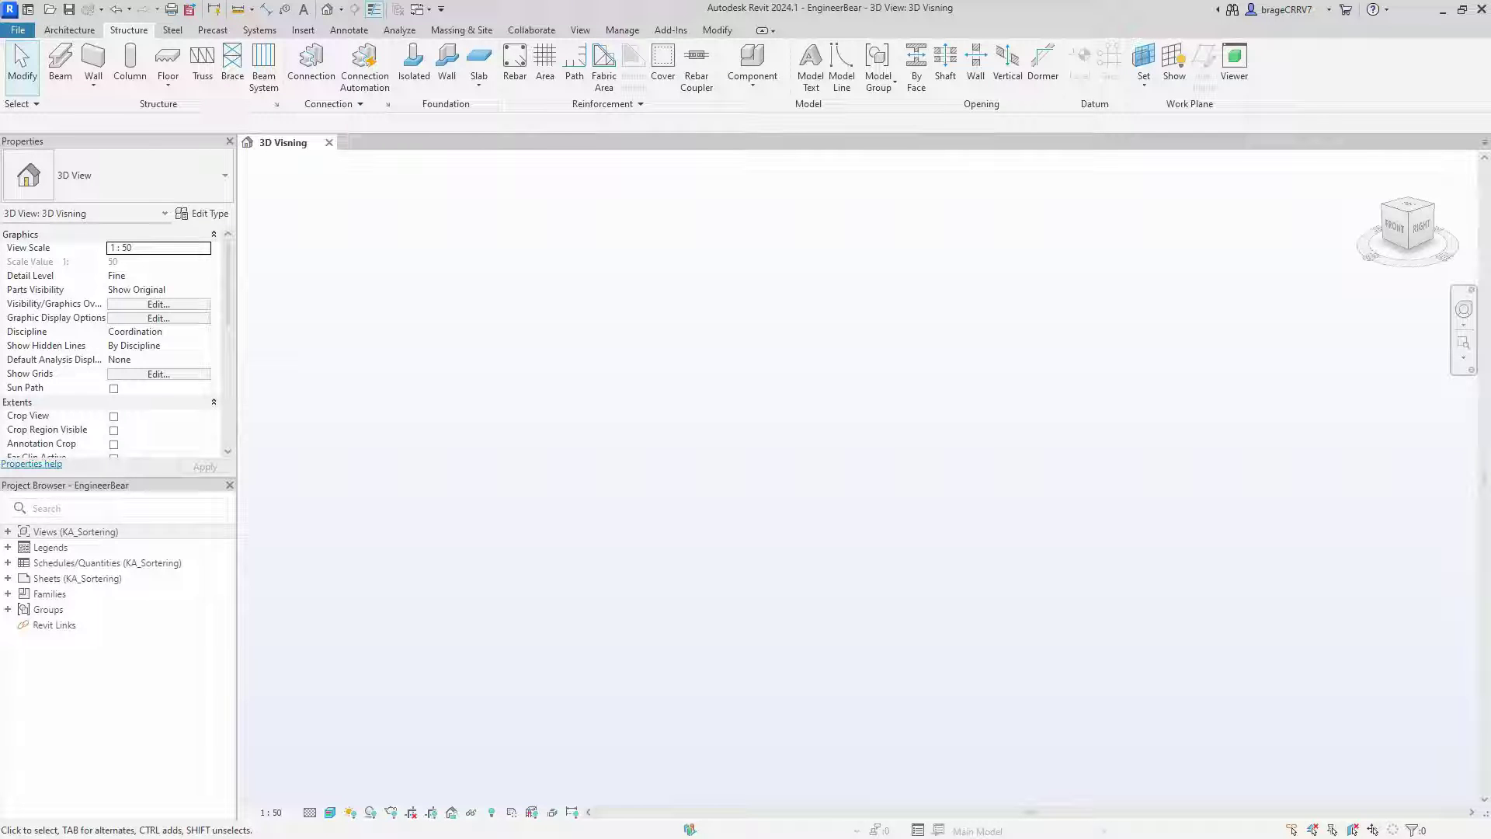
Create a new family from the Metric Generic Model.rft template
left_click(17, 30)
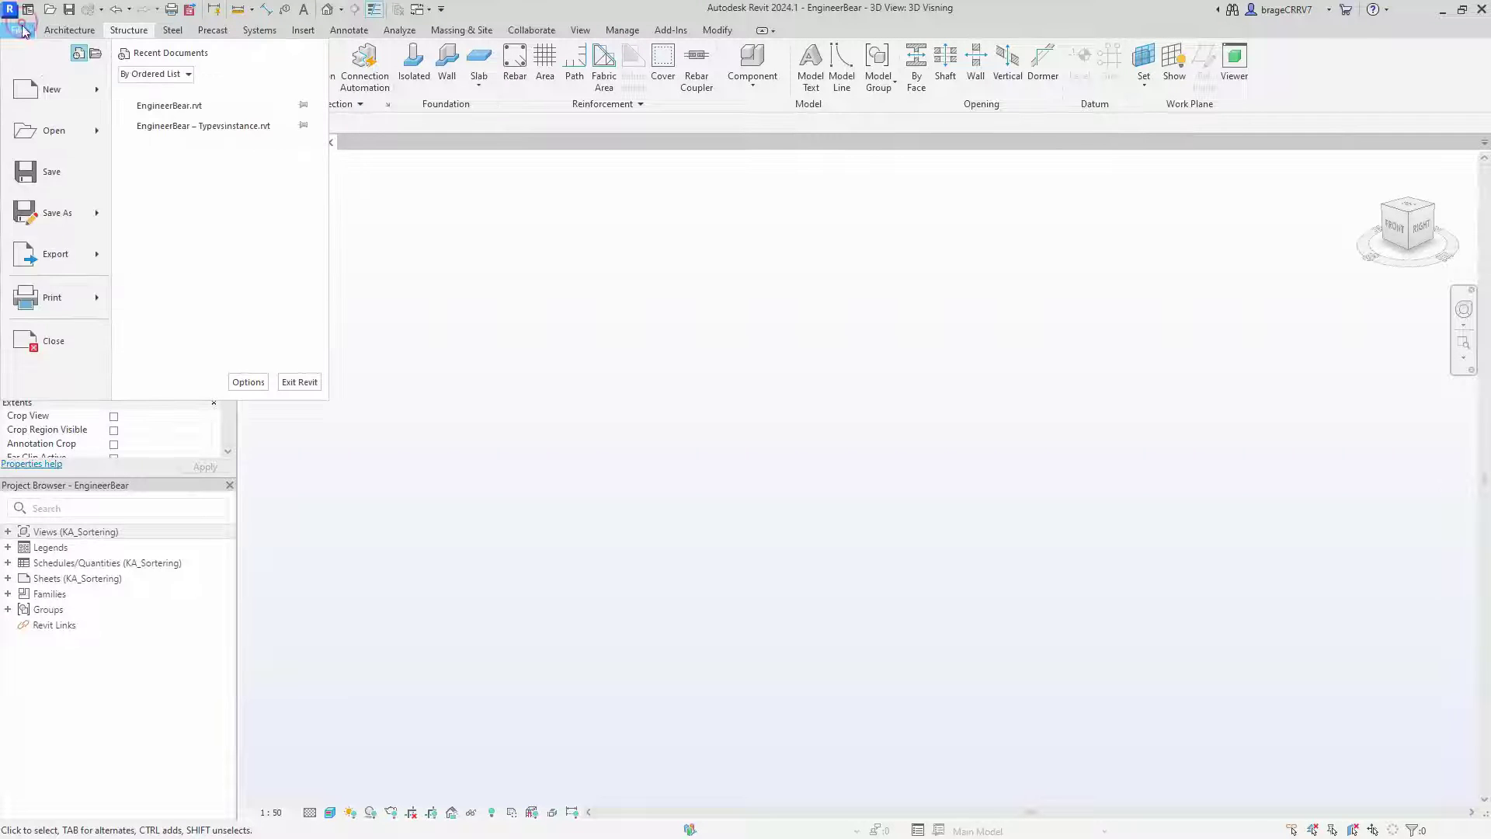
mouse_move(65, 93)
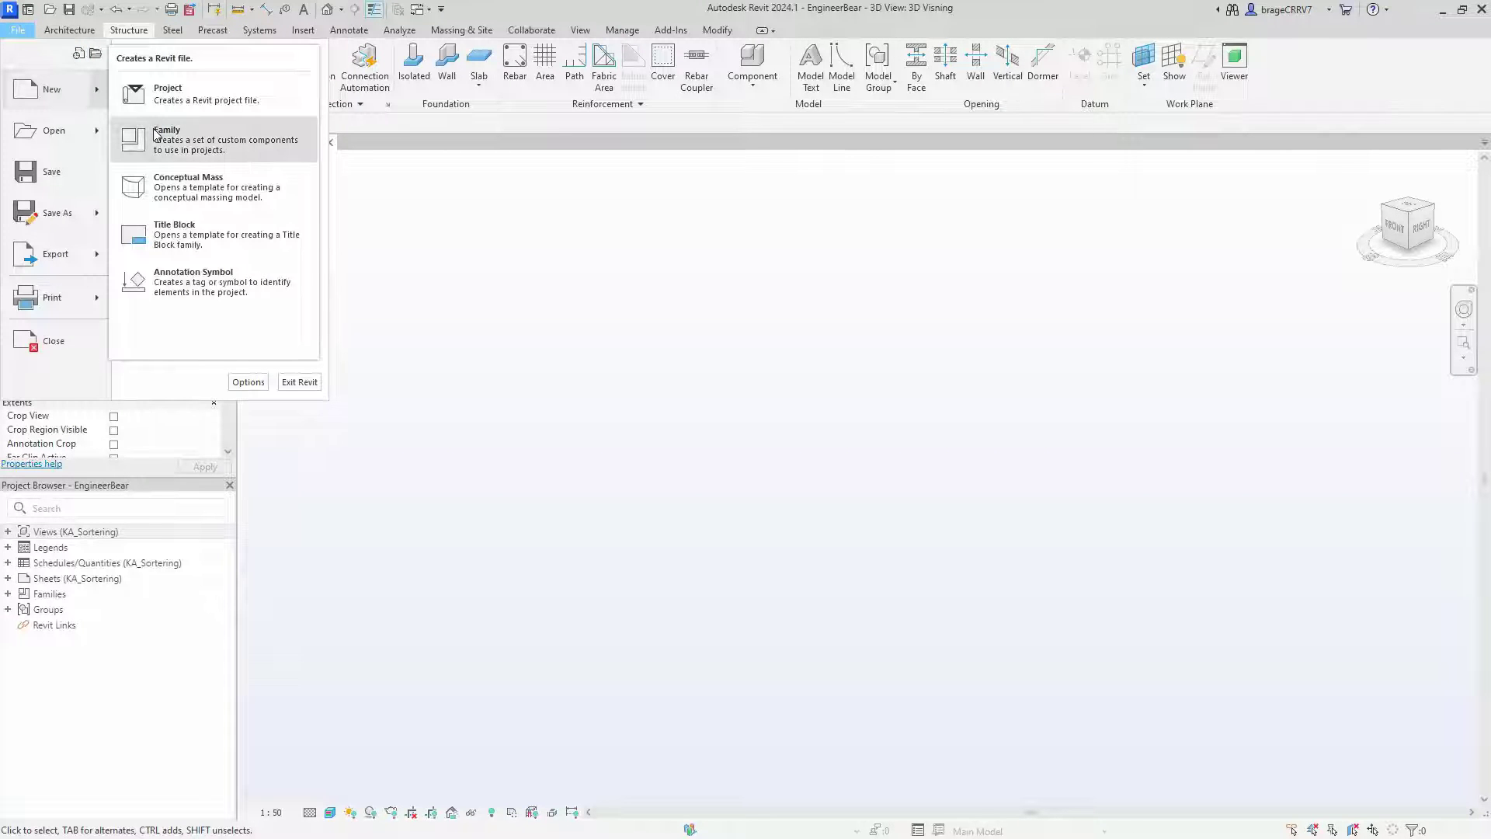
left_click(155, 134)
left_click_drag(895, 292, 890, 371)
left_click(627, 382)
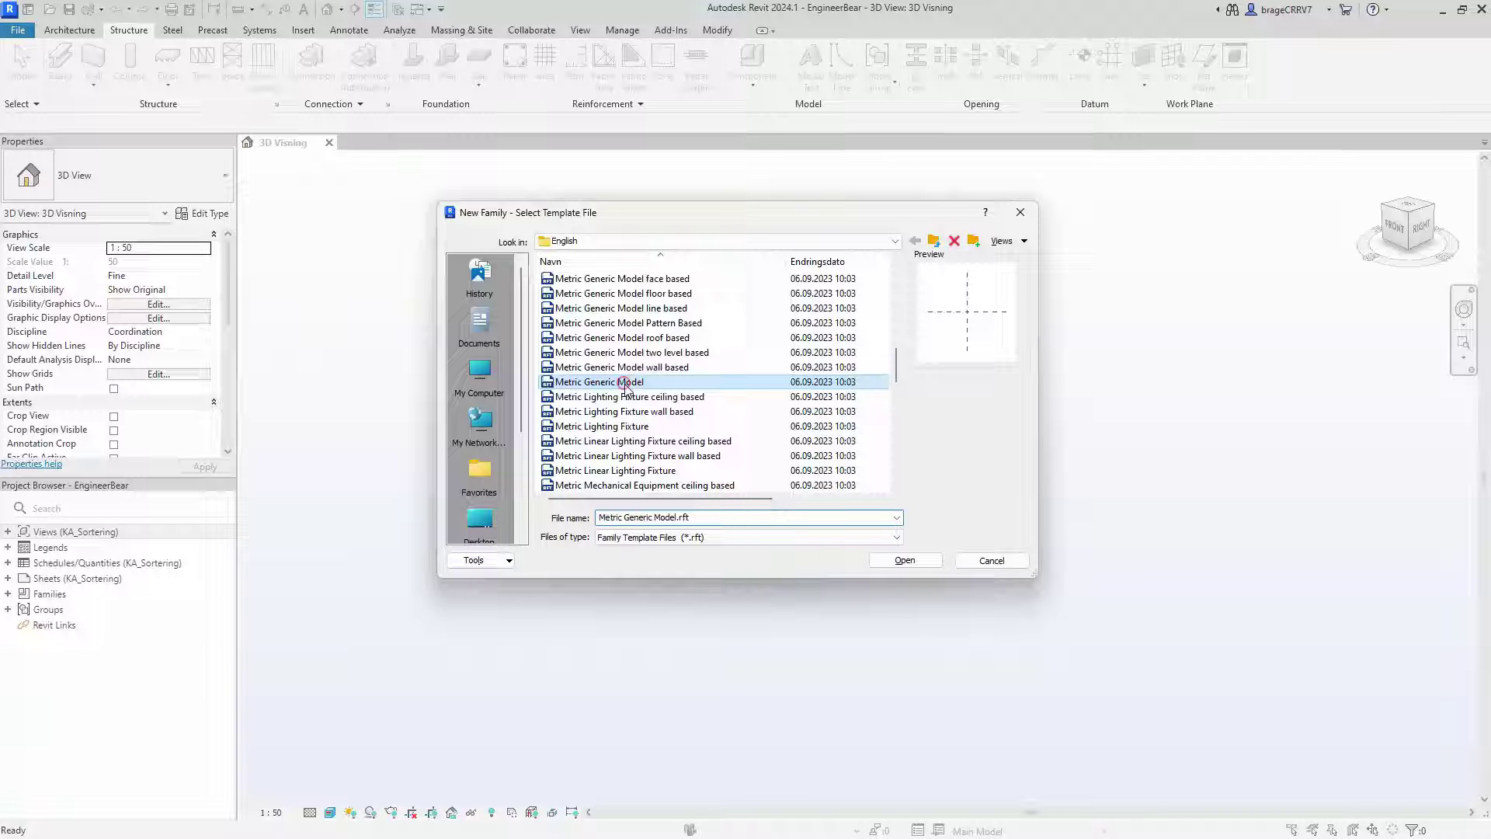
left_click(897, 561)
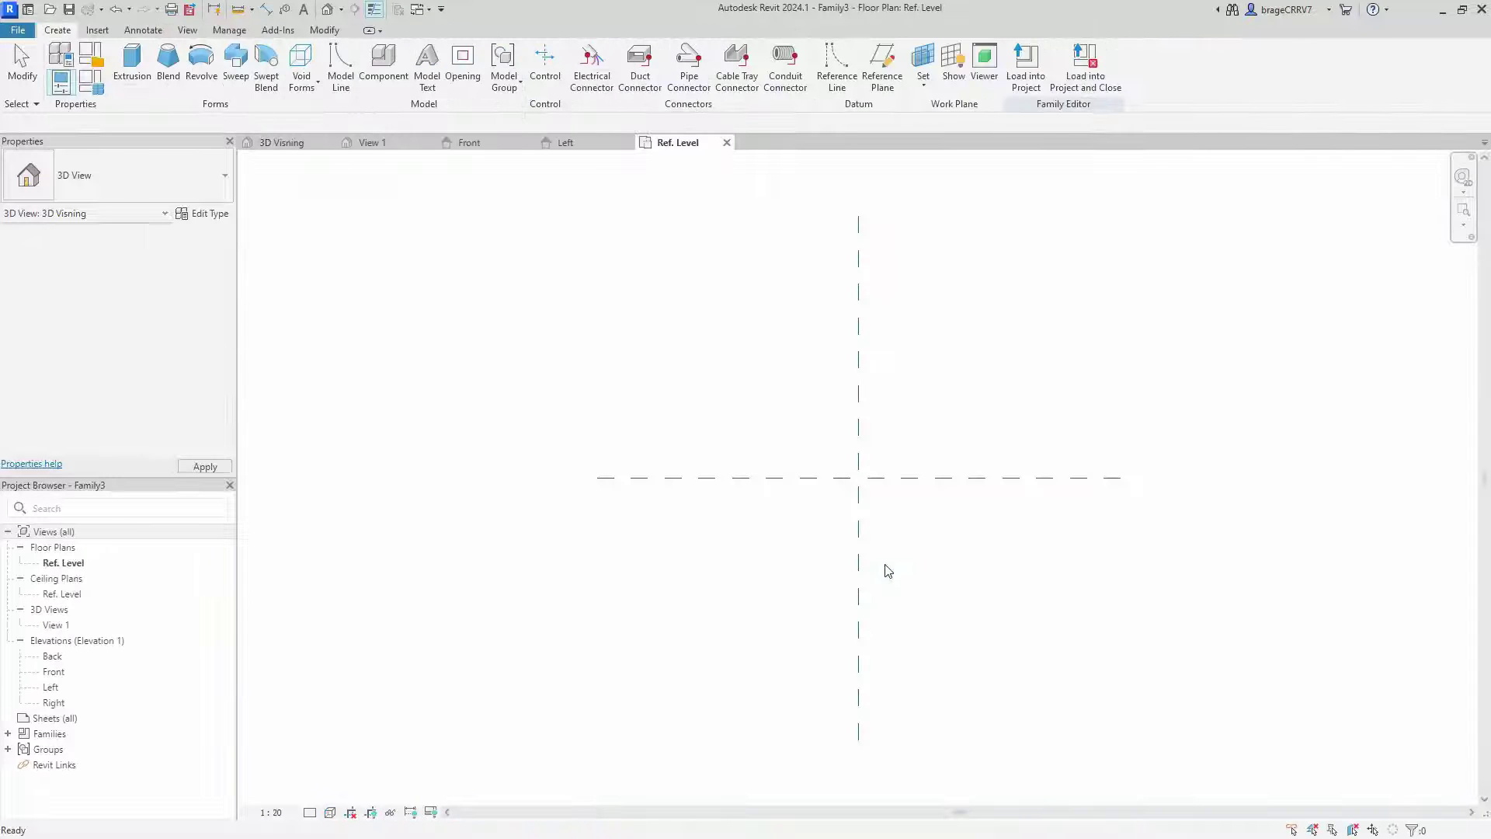
Keep the family category as Generic Models and enable Can host rebar
left_click(88, 62)
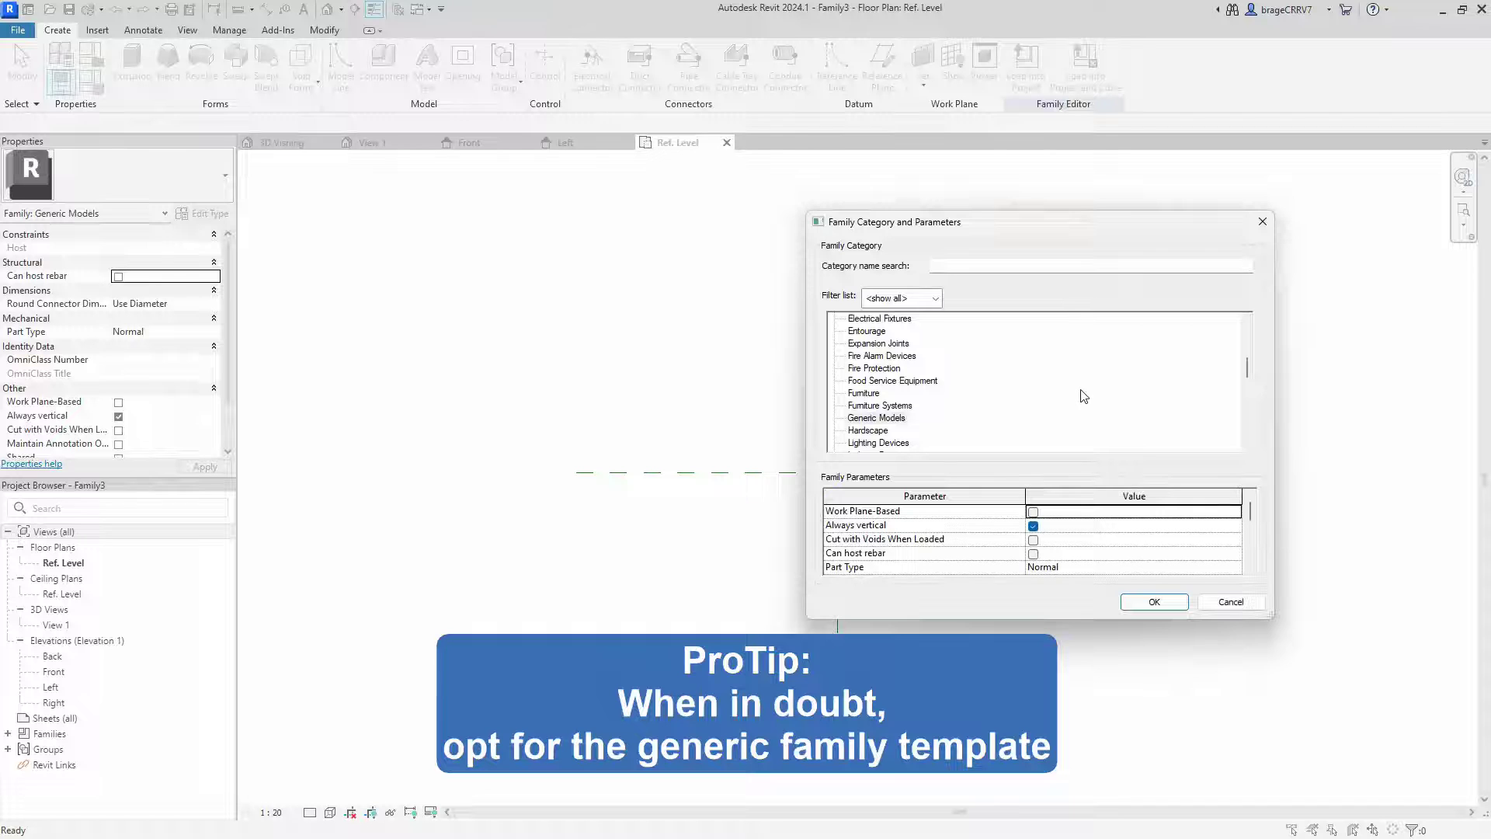
left_click_drag(1246, 367, 1246, 420)
left_click(913, 406)
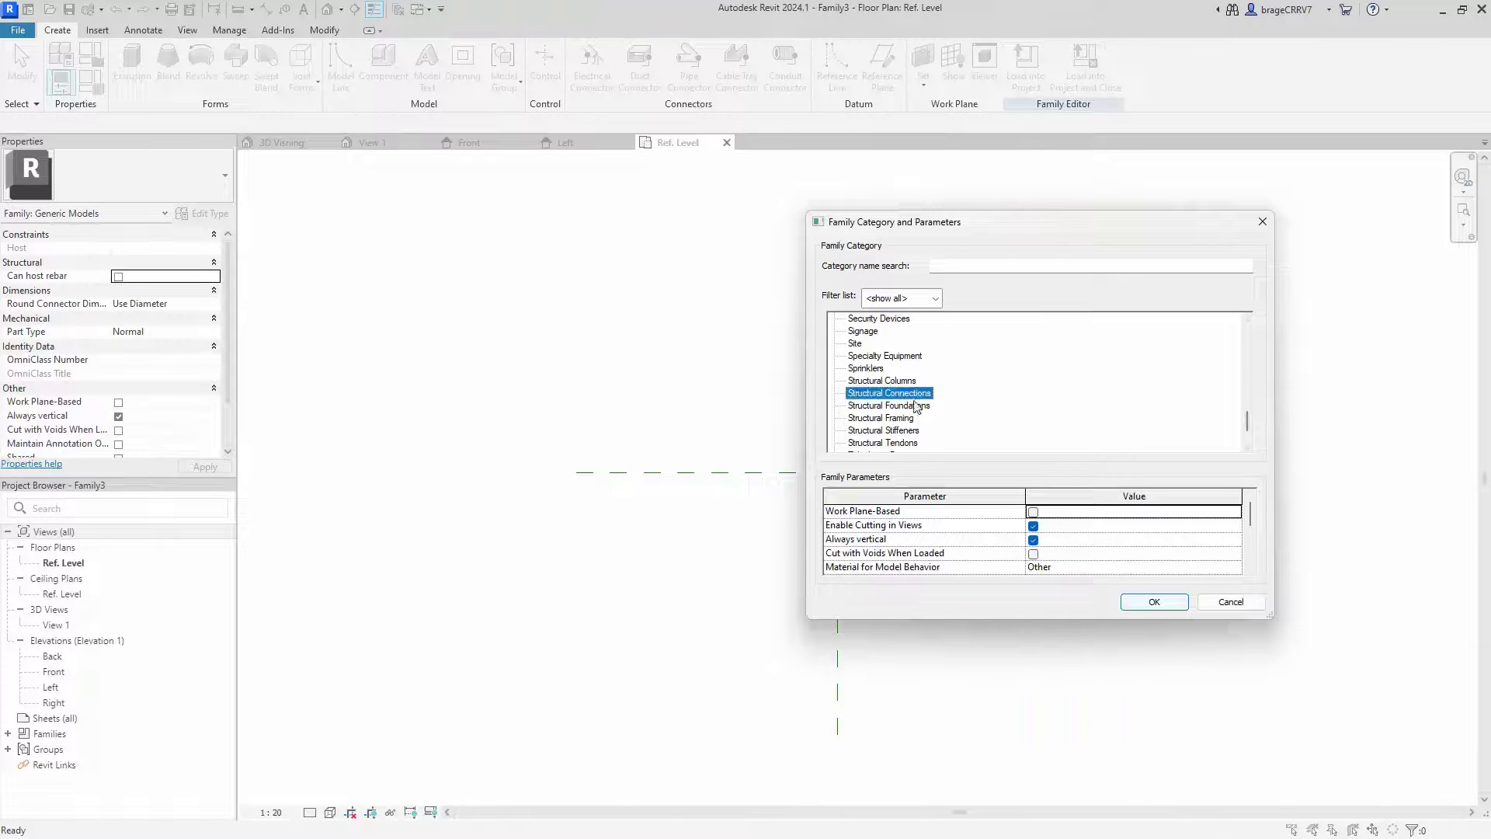
key("g")
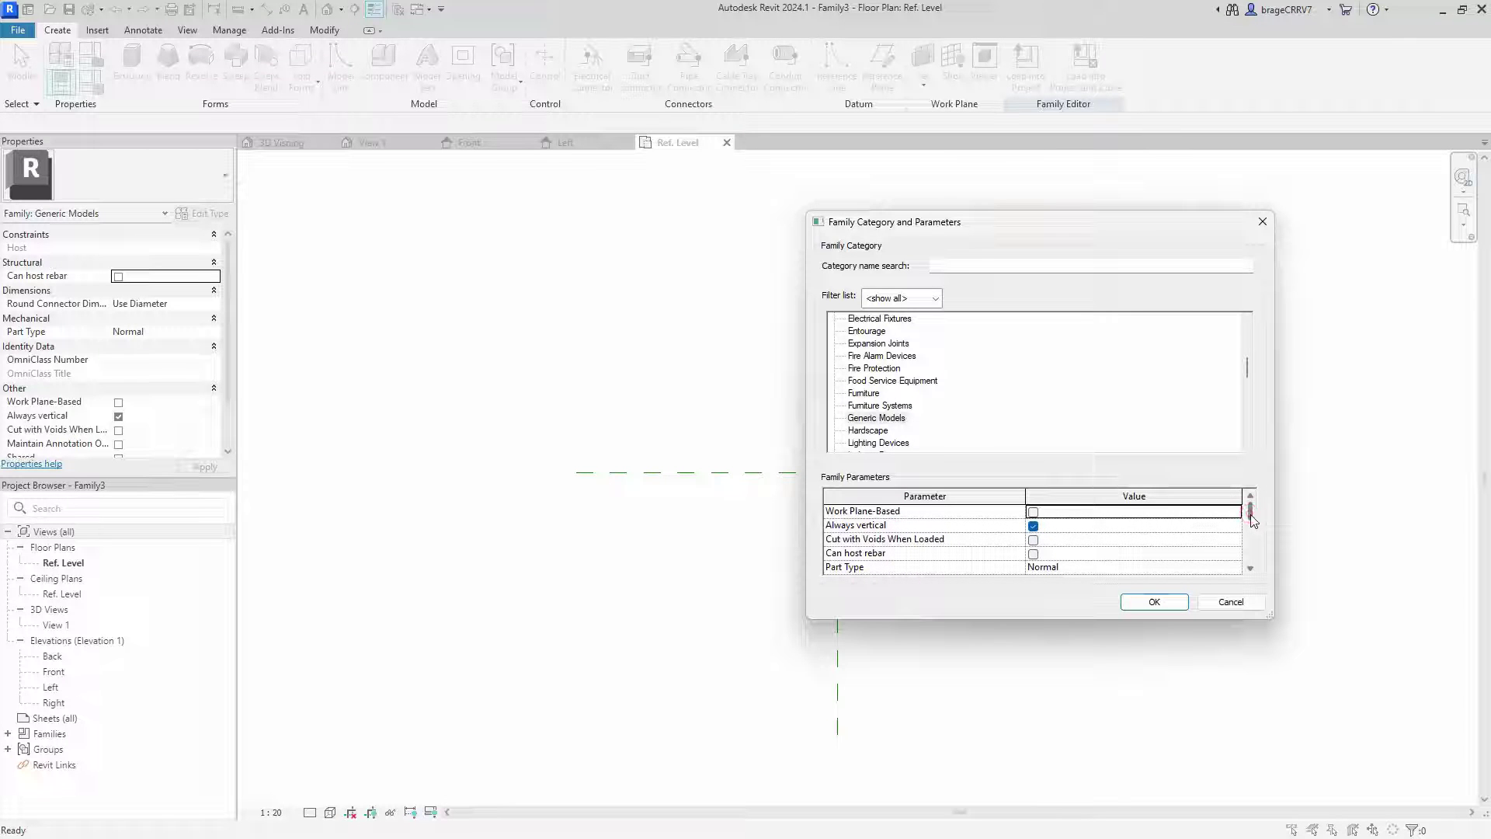
left_click_drag(1251, 520, 1253, 523)
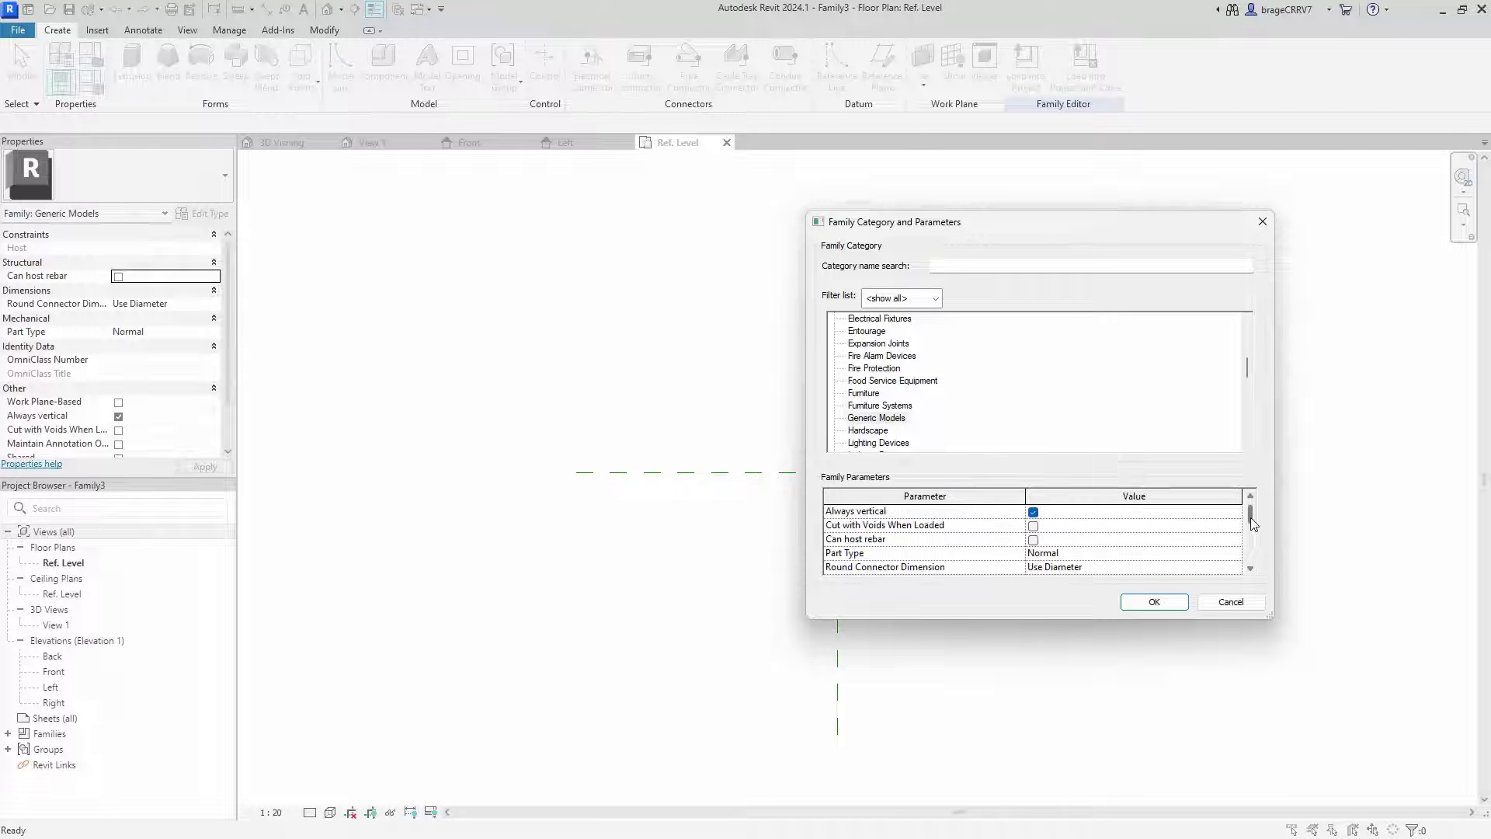
left_click(1033, 540)
left_click(1152, 602)
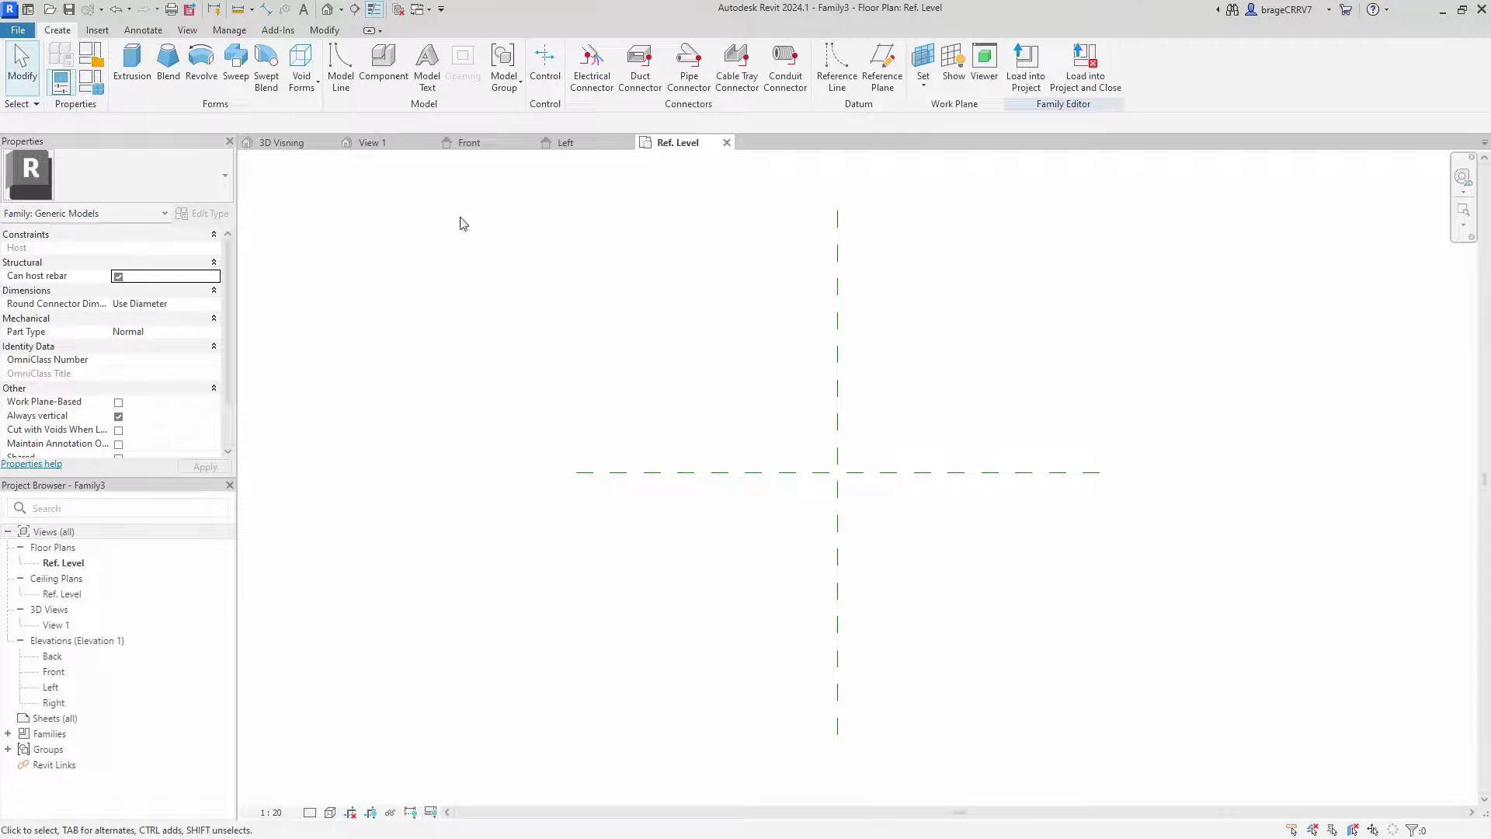
Switch to the Front elevation, recentre it on the reference level, and start the Reference Plane tool (RP)
left_click(474, 145)
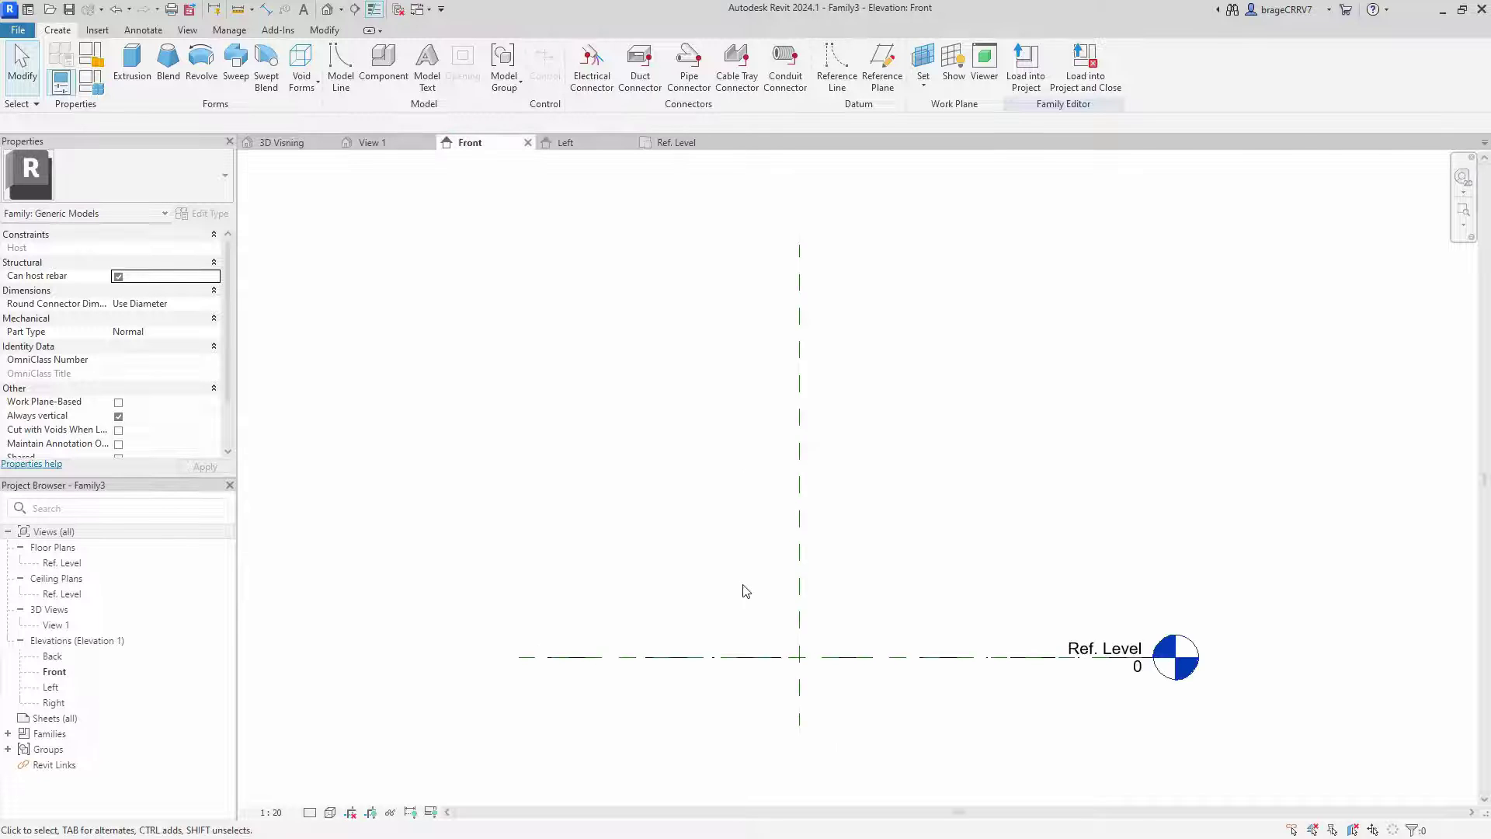
middle_click_drag(746, 593, 760, 423)
scroll(770, 416, "down", 1)
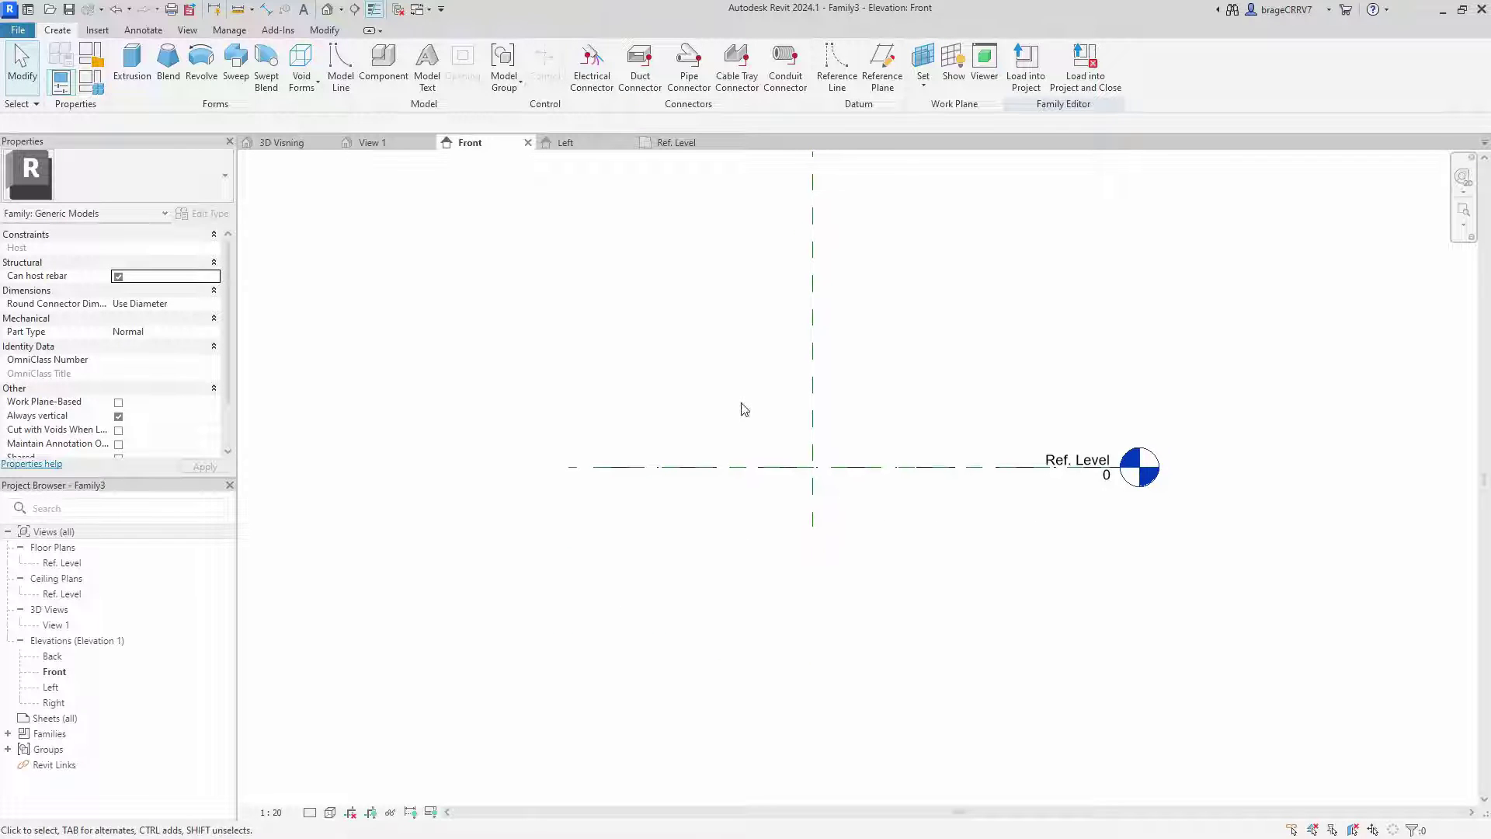
scroll(743, 404, "down", 1)
key("r")
key("p")
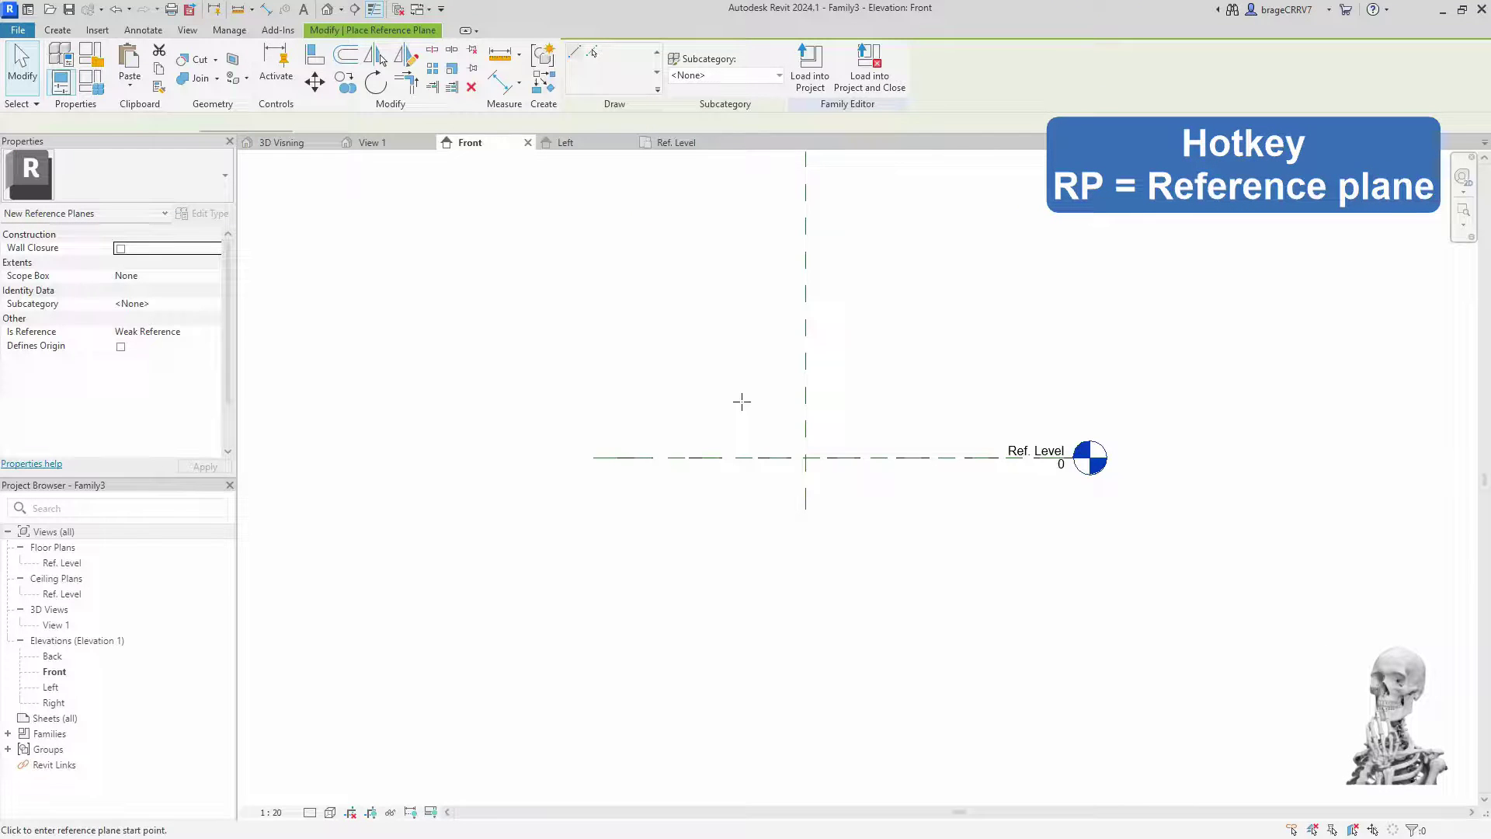
Draw the outer box's top, bottom, left and right reference planes
left_click(948, 266)
left_click(617, 266)
left_click(974, 670)
left_click(619, 667)
left_click(643, 242)
left_click(643, 691)
left_click(949, 226)
left_click(949, 722)
Draw the inner opening's top, bottom, left and right reference planes
left_click(980, 289)
left_click(576, 290)
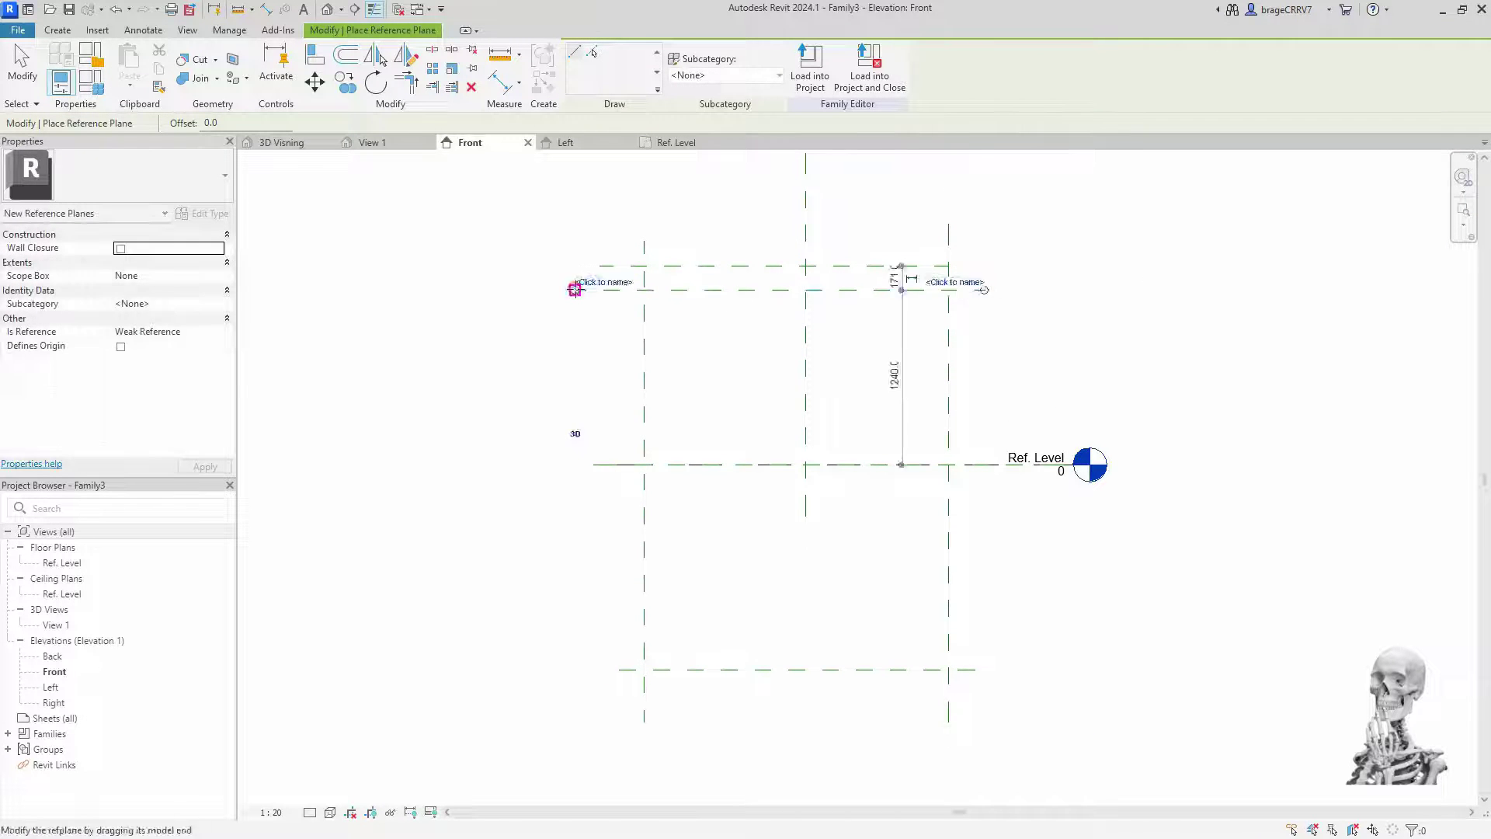
left_click(592, 624)
left_click(1039, 624)
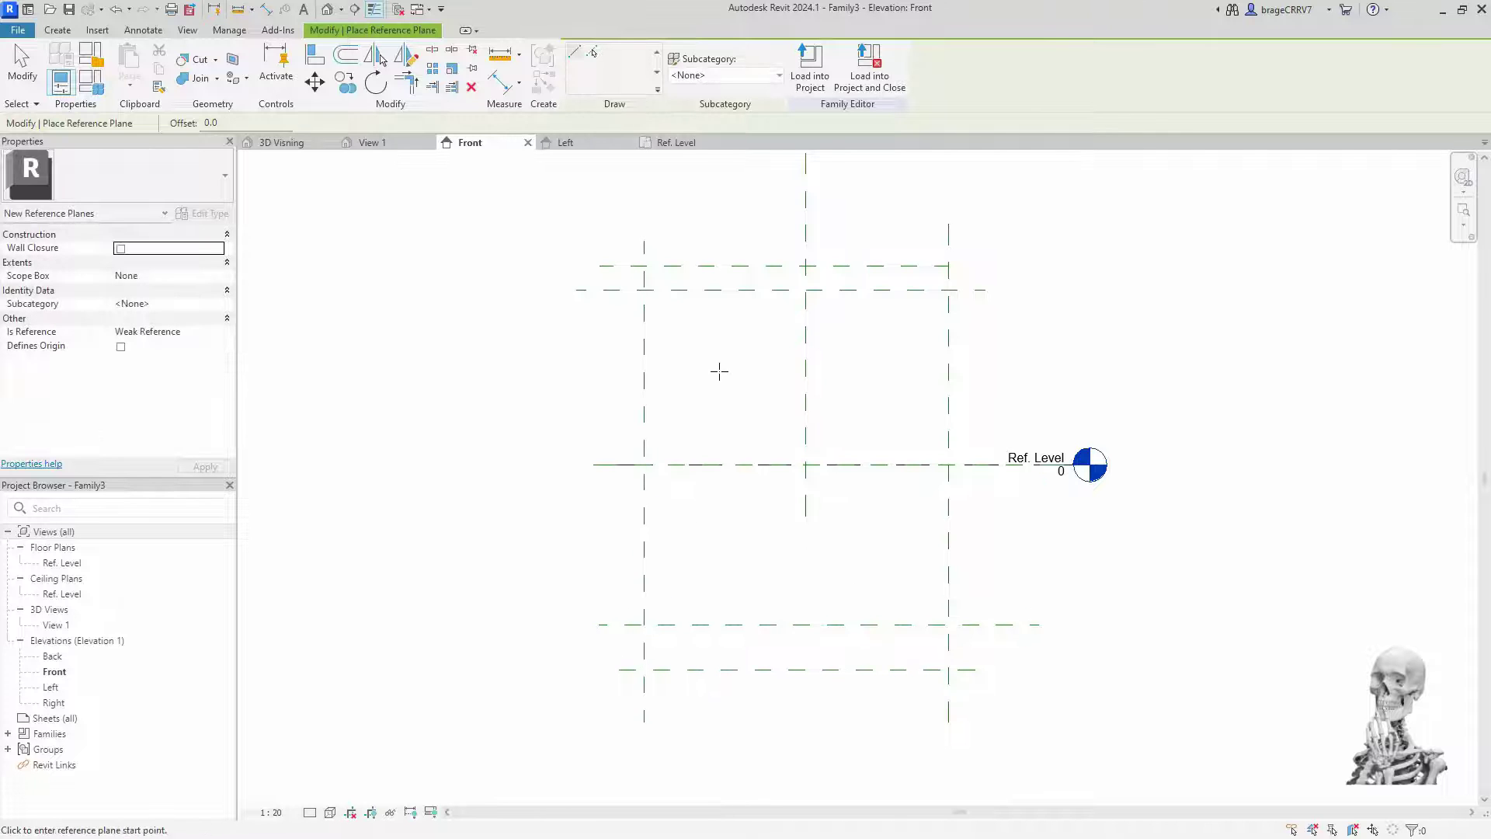
left_click(686, 241)
left_click(686, 709)
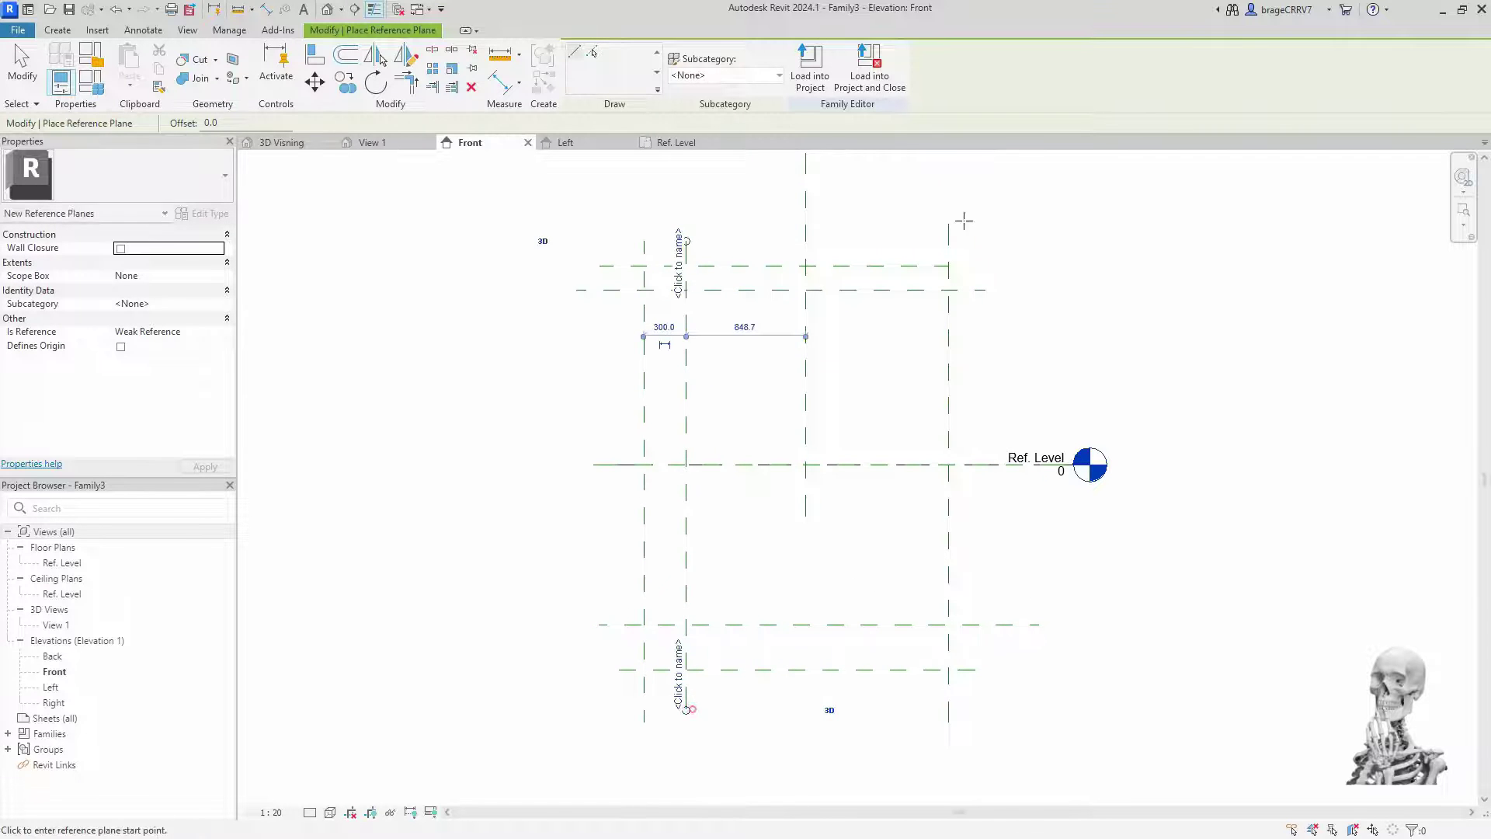
left_click(920, 225)
left_click(920, 721)
Copy the inner left vertical reference plane 50 to one side
key("Escape")
key("Escape")
left_click(920, 381)
key("c")
key("o")
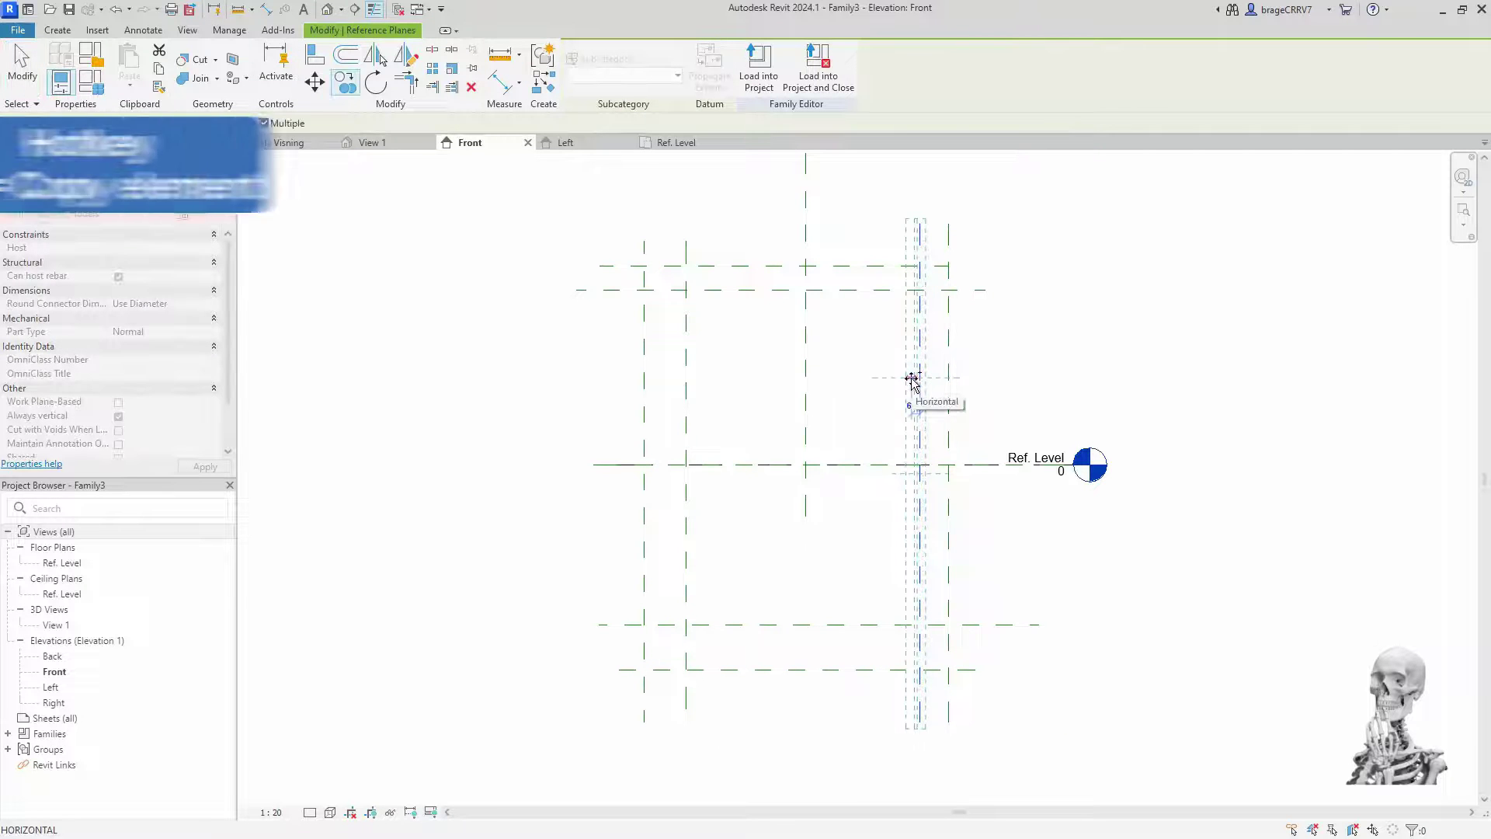
left_click(913, 379)
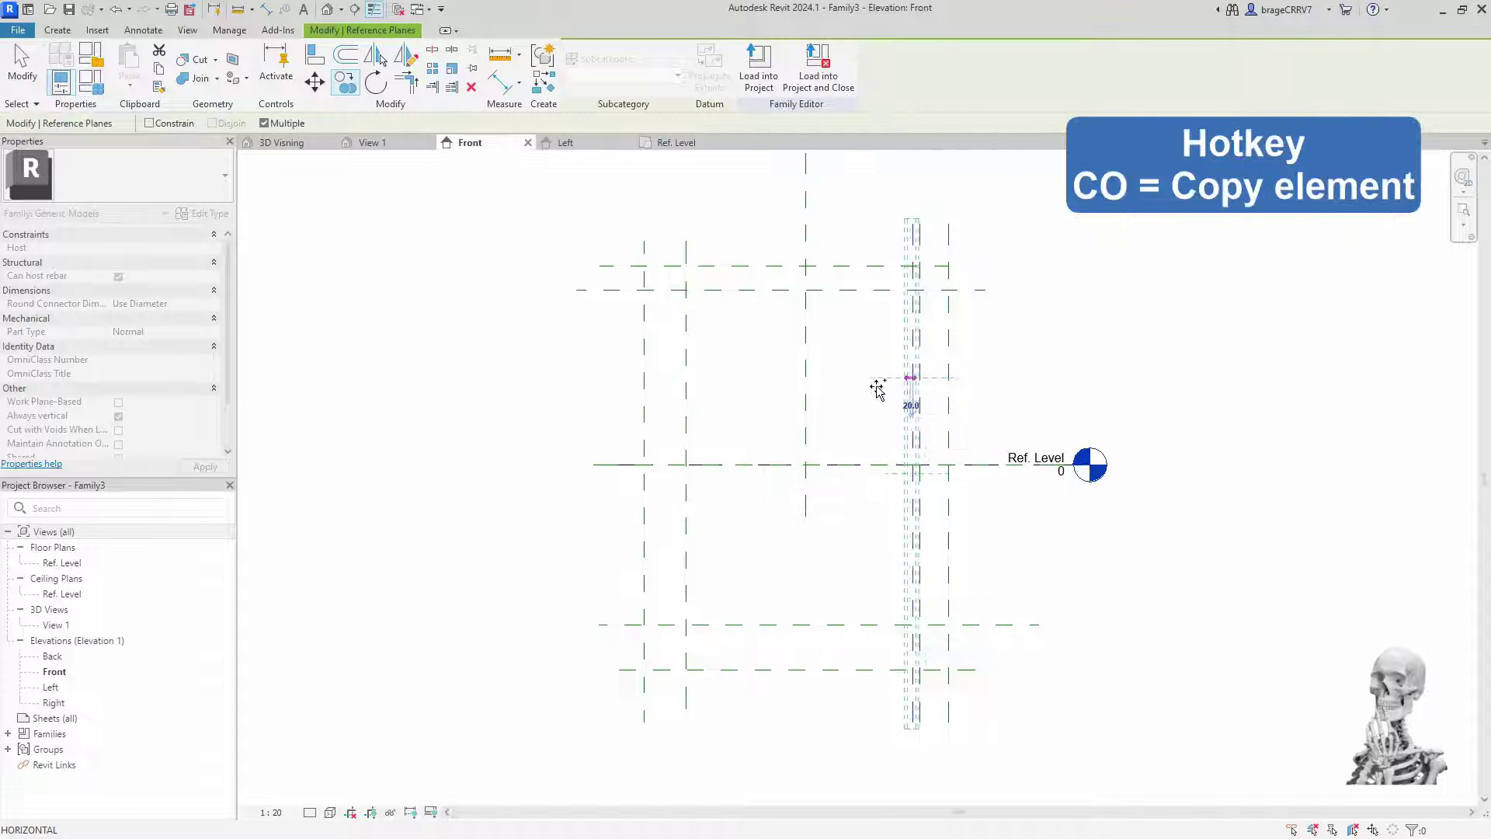
key("Escape")
left_click(684, 368)
key("c")
key("o")
left_click(686, 365)
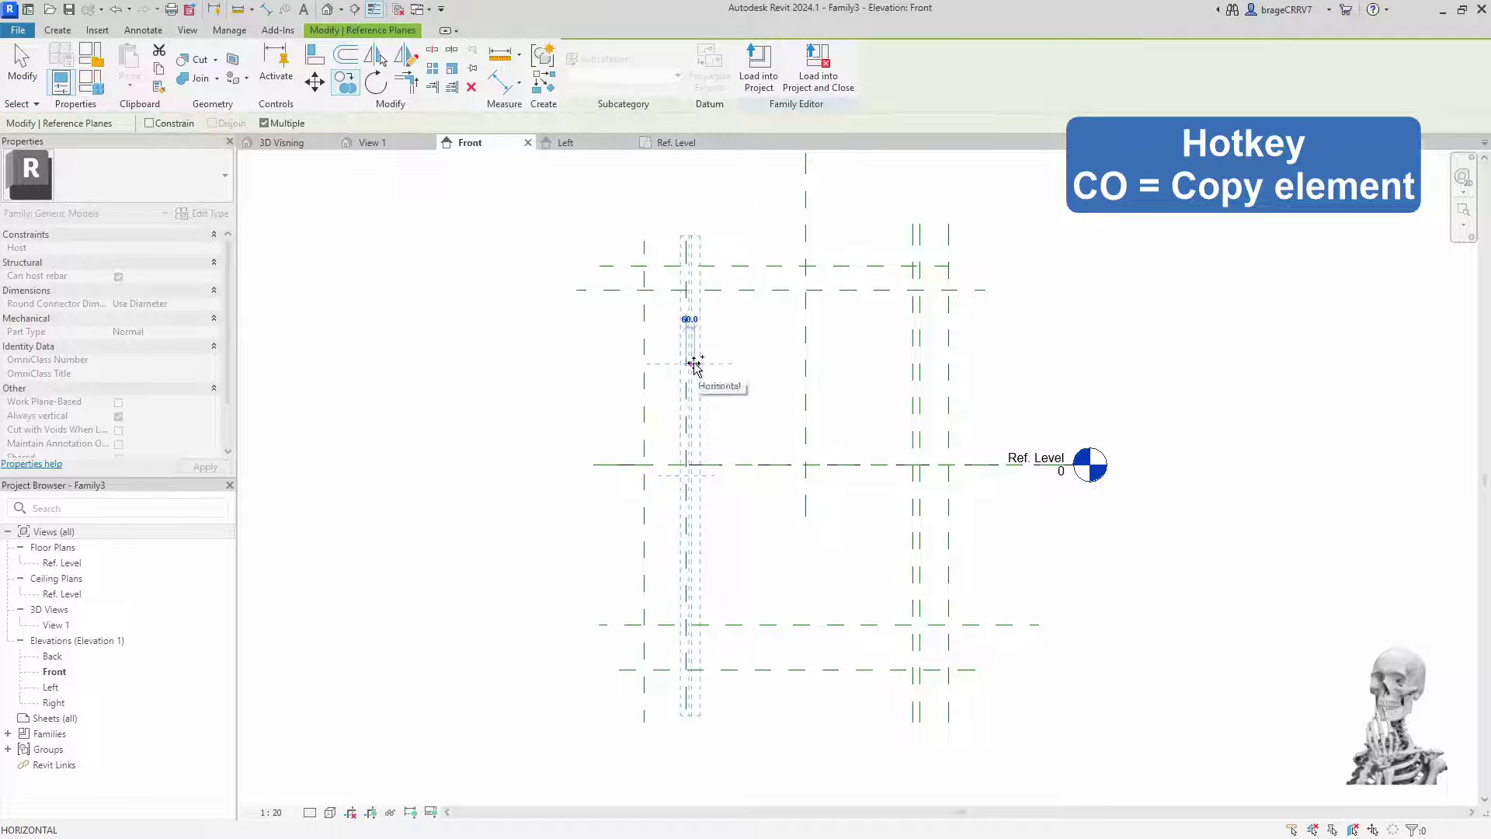
type("50")
key("Return")
key("Escape")
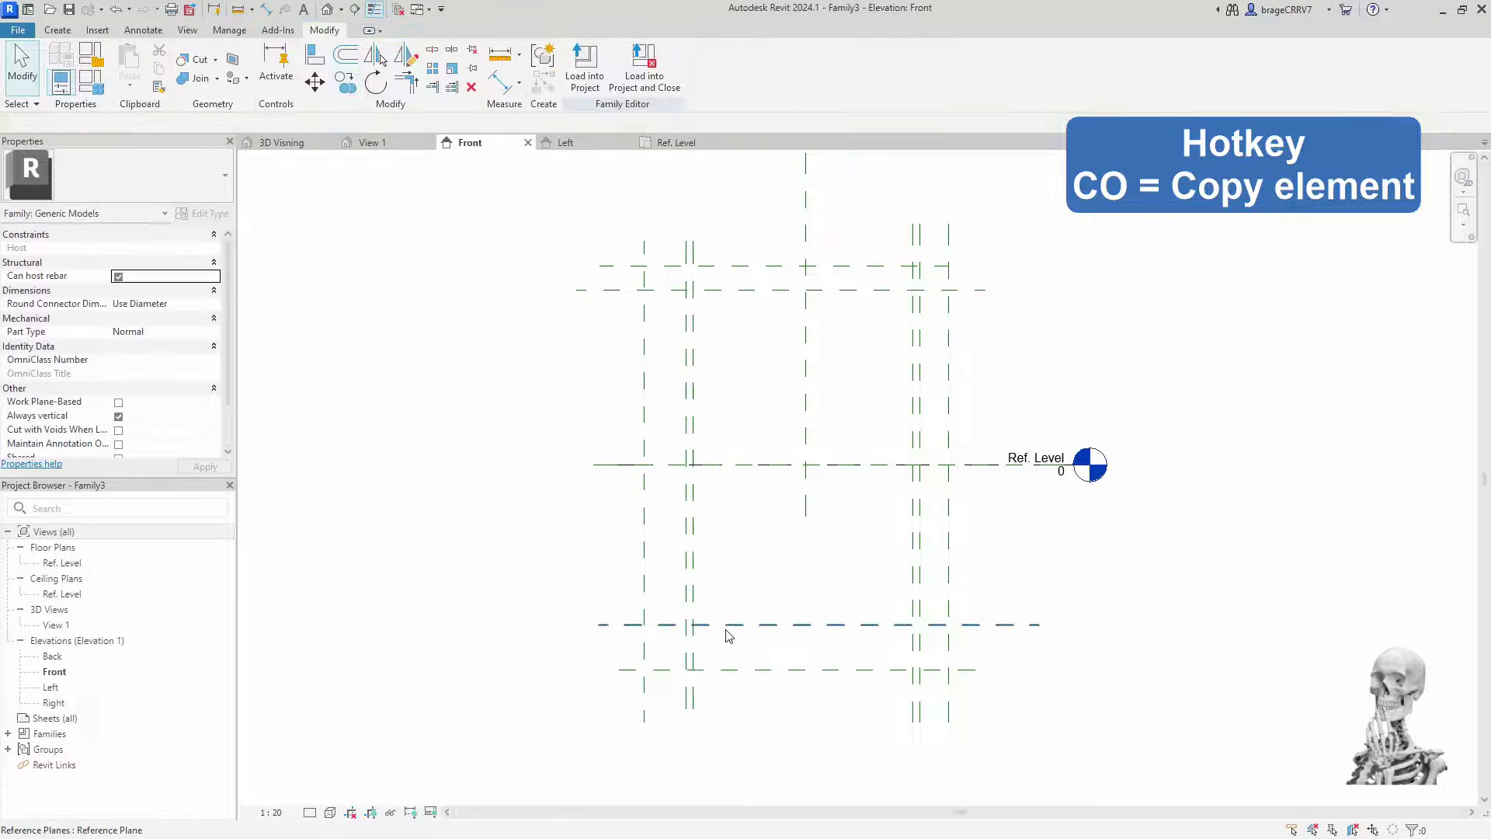
Add closely offset copies beside the inner bottom and top horizontal planes
left_click(727, 626)
key("c")
key("o")
left_click(726, 625)
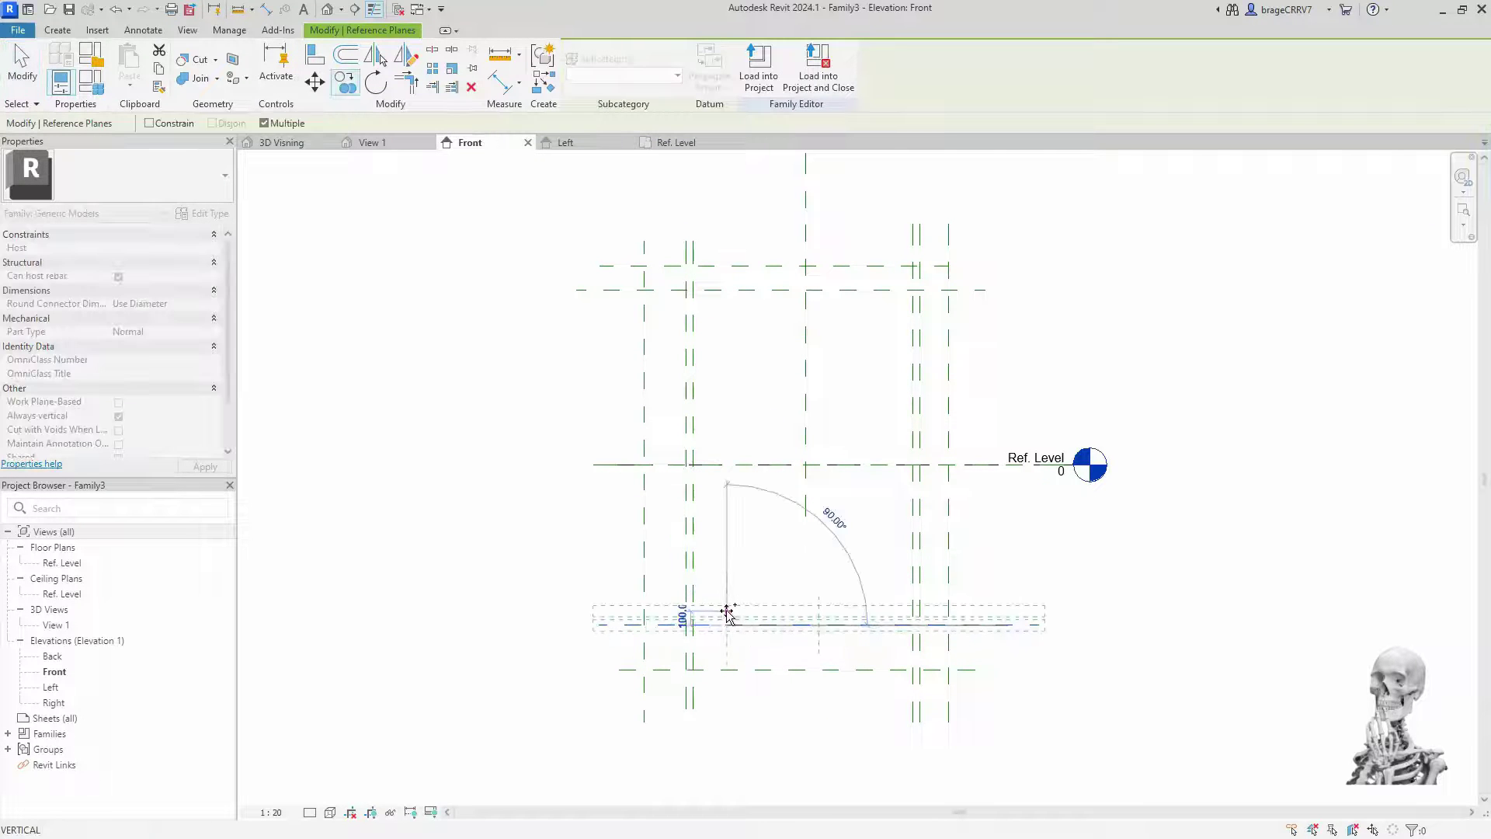
left_click(683, 619)
left_click(737, 290)
key("c")
key("o")
left_click(738, 292)
left_click(739, 295)
key("Escape")
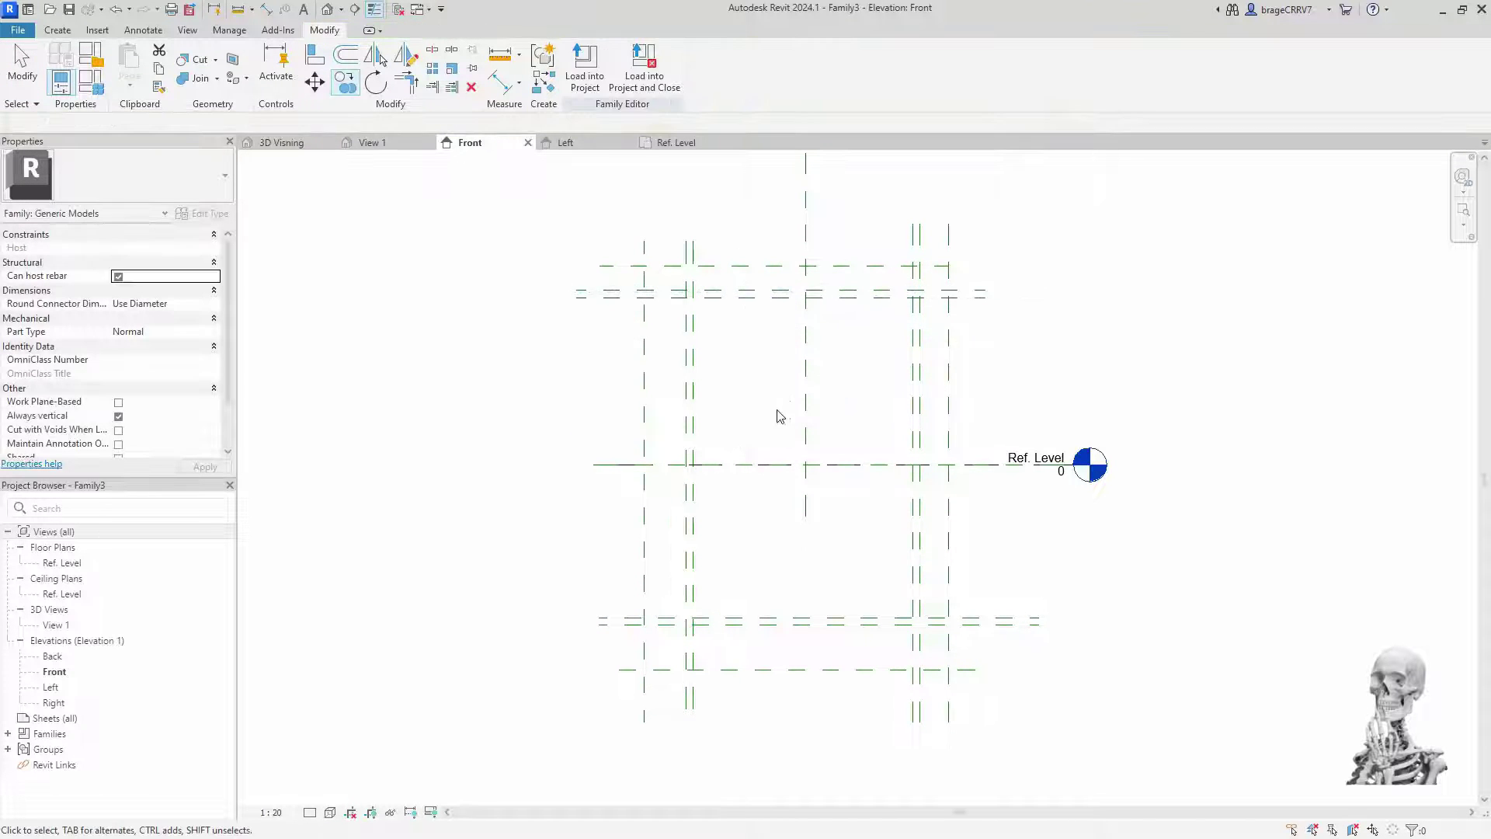
middle_click_drag(653, 391, 607, 408)
Dimension the outer vertical planes with an EQ chain about the centre and a 2297 overall width
key("d")
key("i")
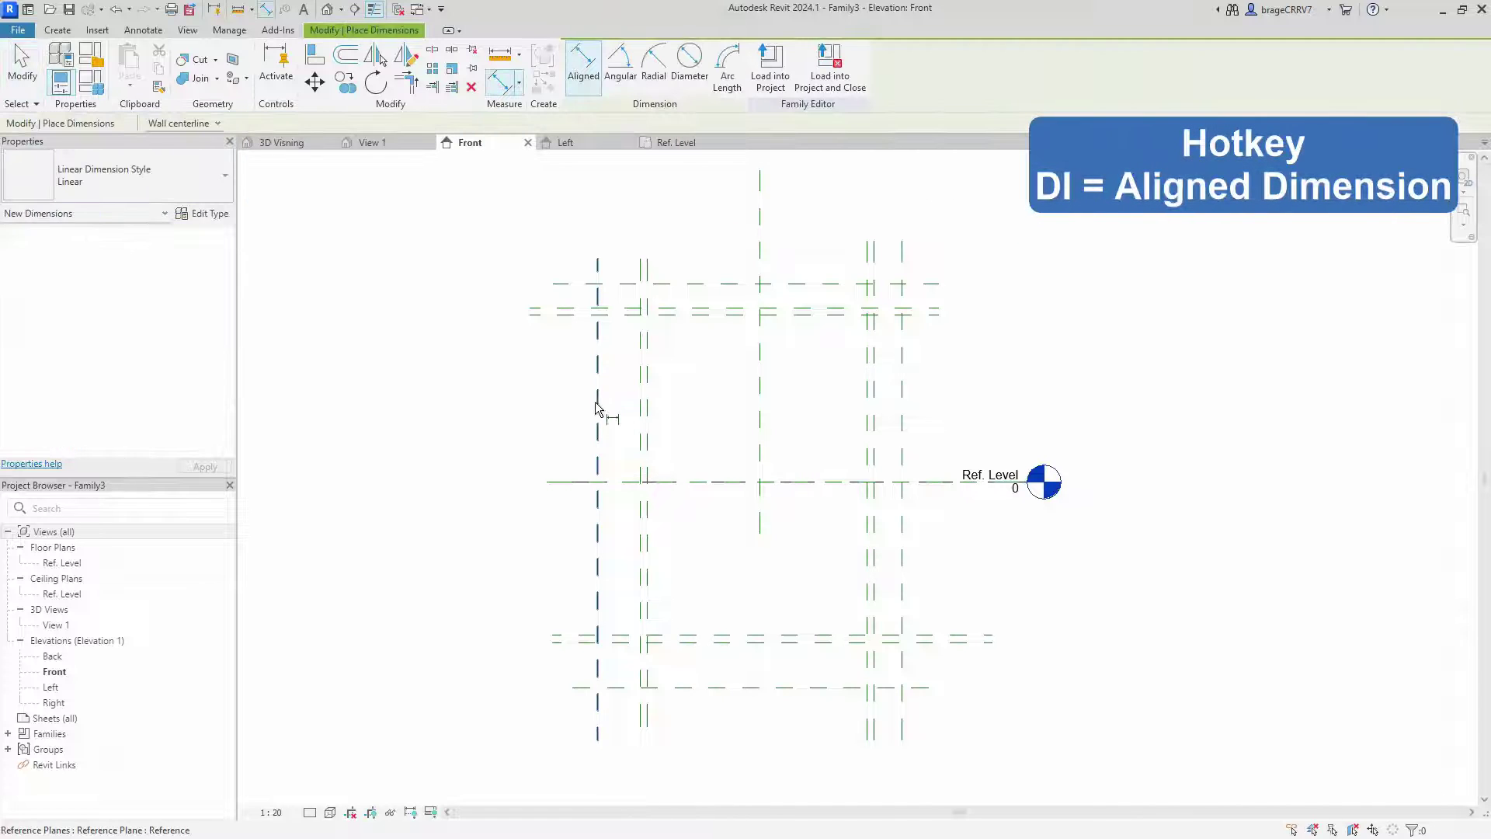
left_click(599, 398)
left_click(759, 386)
left_click(901, 386)
left_click(816, 249)
left_click(598, 374)
left_click(903, 376)
left_click(751, 199)
key("Escape")
left_click(734, 249)
left_click(750, 284)
left_click(712, 432)
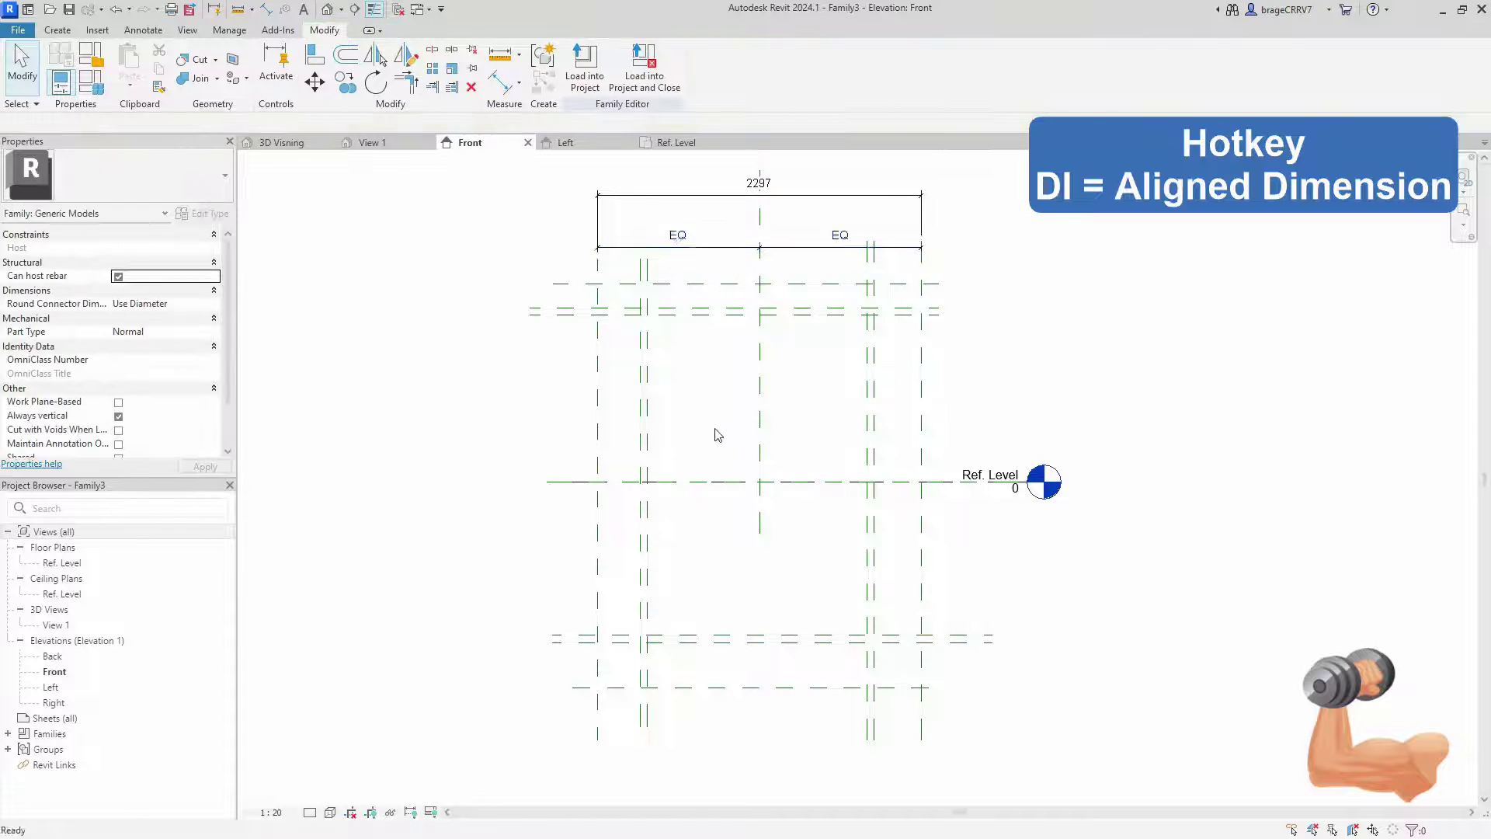
scroll(712, 433, "down", 1)
middle_click_drag(712, 432, 726, 420)
Add an EQ height chain about the centre plane and pick planes for the 2914 overall height
key("d")
key("i")
key("Tab")
left_click(618, 466)
left_click(610, 644)
left_click(557, 490)
left_click(588, 467)
left_click(613, 287)
left_click(613, 642)
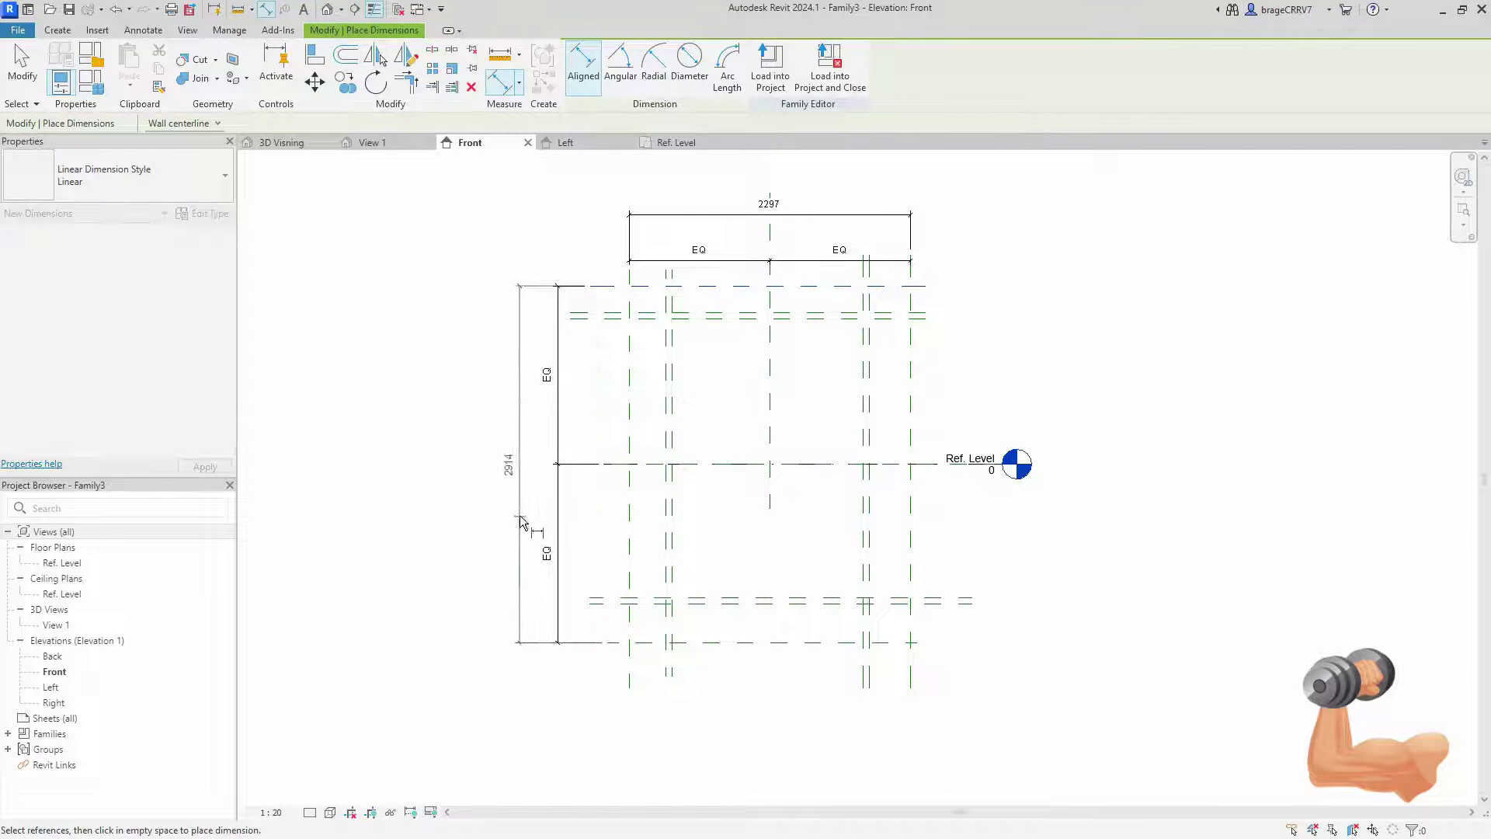
Place the 2914 overall height dimension and dimension the 217 top slab offset
left_click(519, 514)
scroll(599, 423, "up", 3)
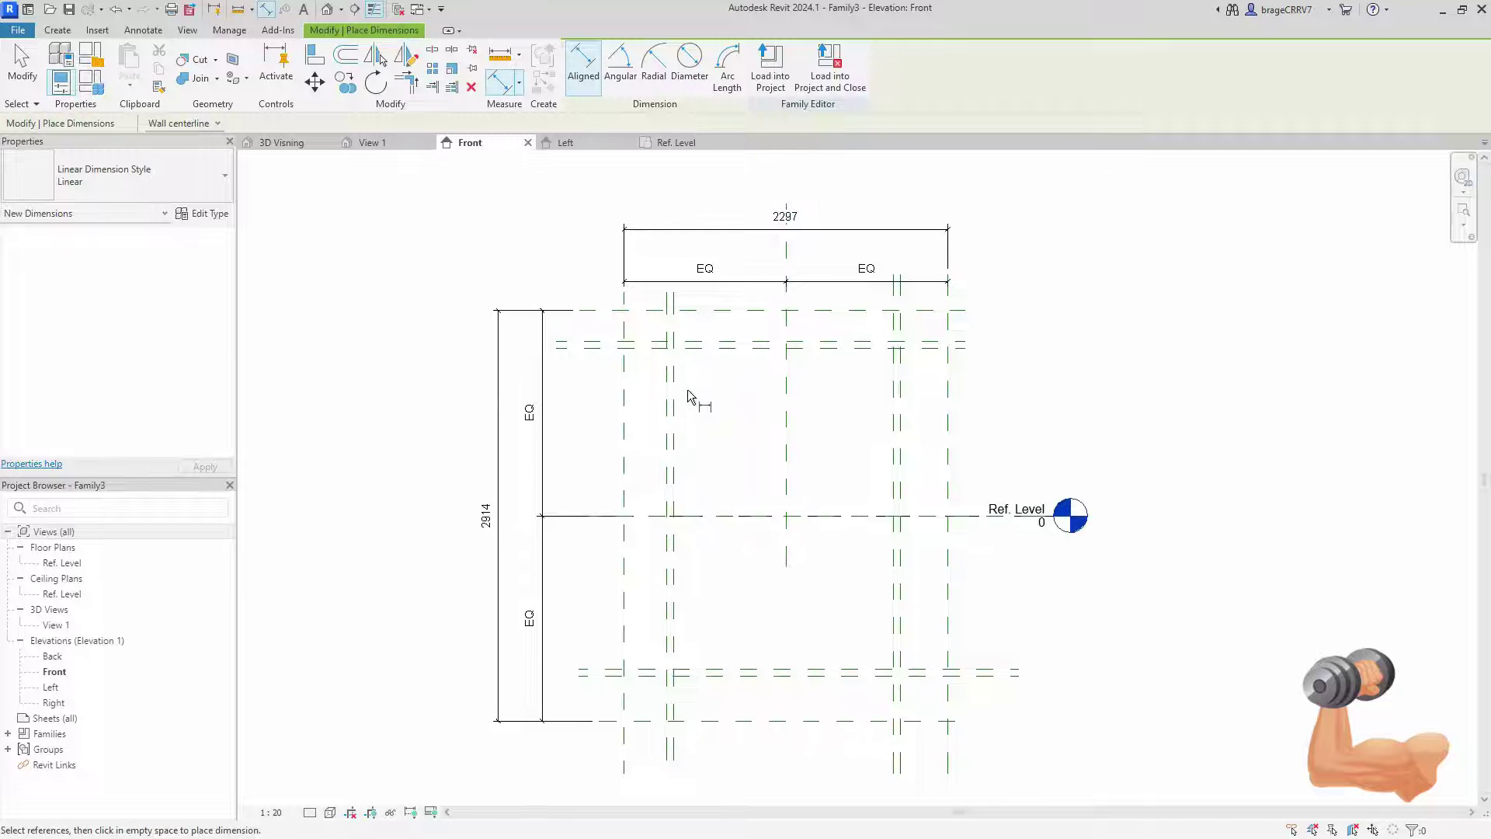
scroll(598, 311, "up", 2)
left_click(610, 311)
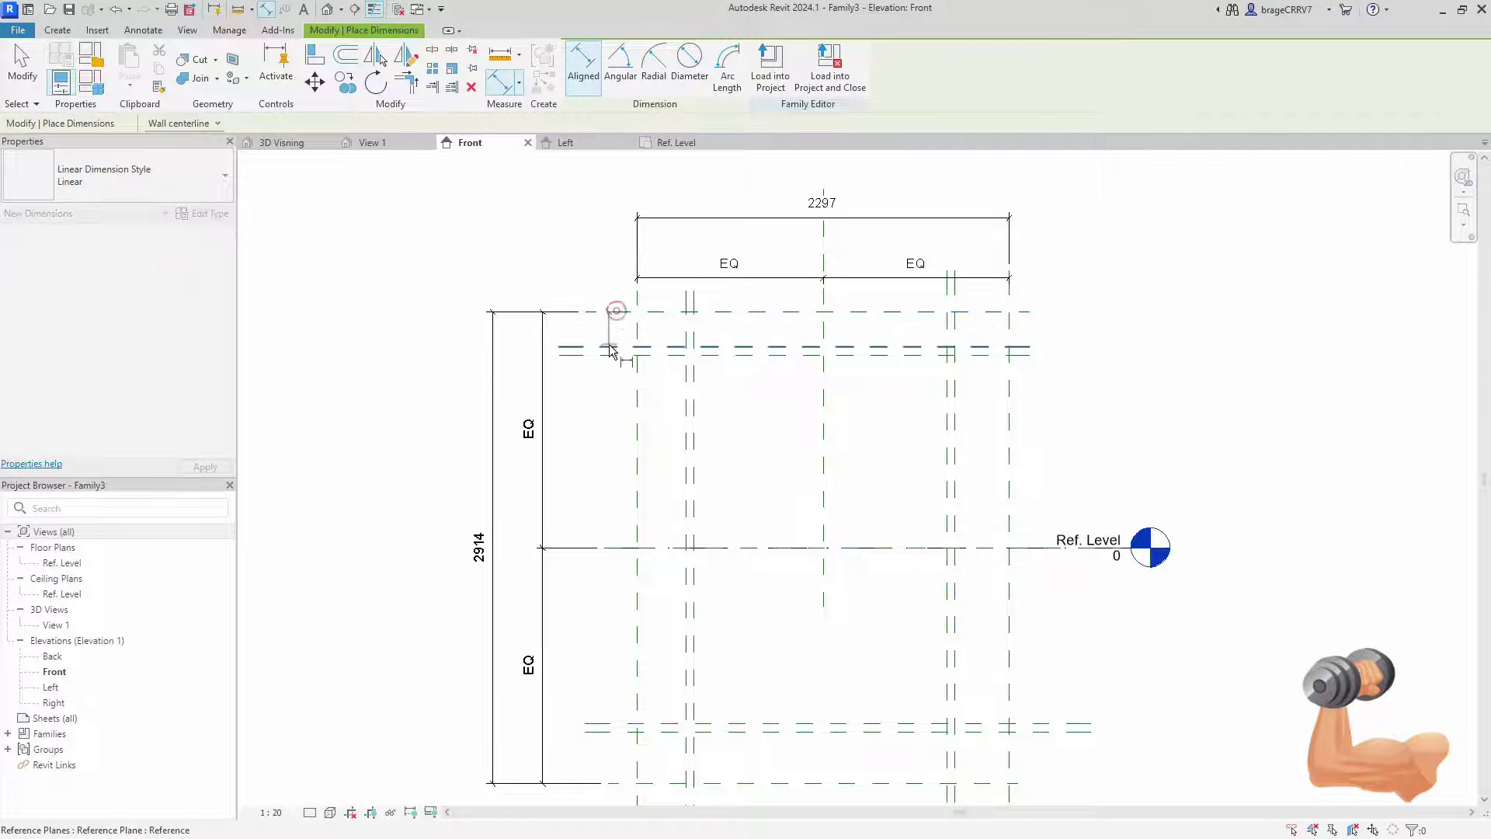
left_click(608, 348)
left_click(571, 338)
Dimension the 300 left and 335 right wall offsets
scroll(598, 482, "down", 2)
middle_click_drag(598, 489, 661, 430)
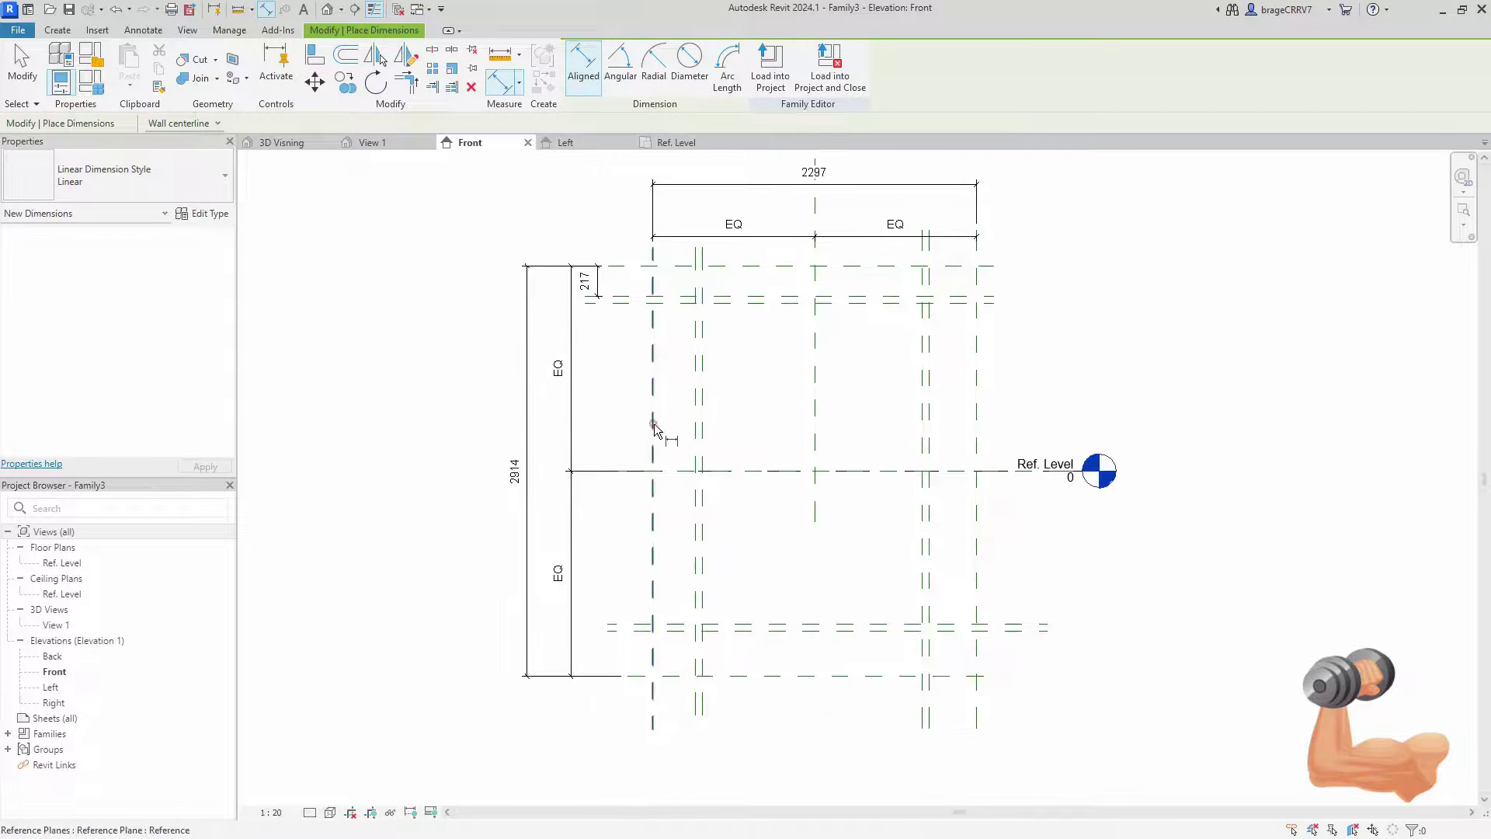
left_click(697, 429)
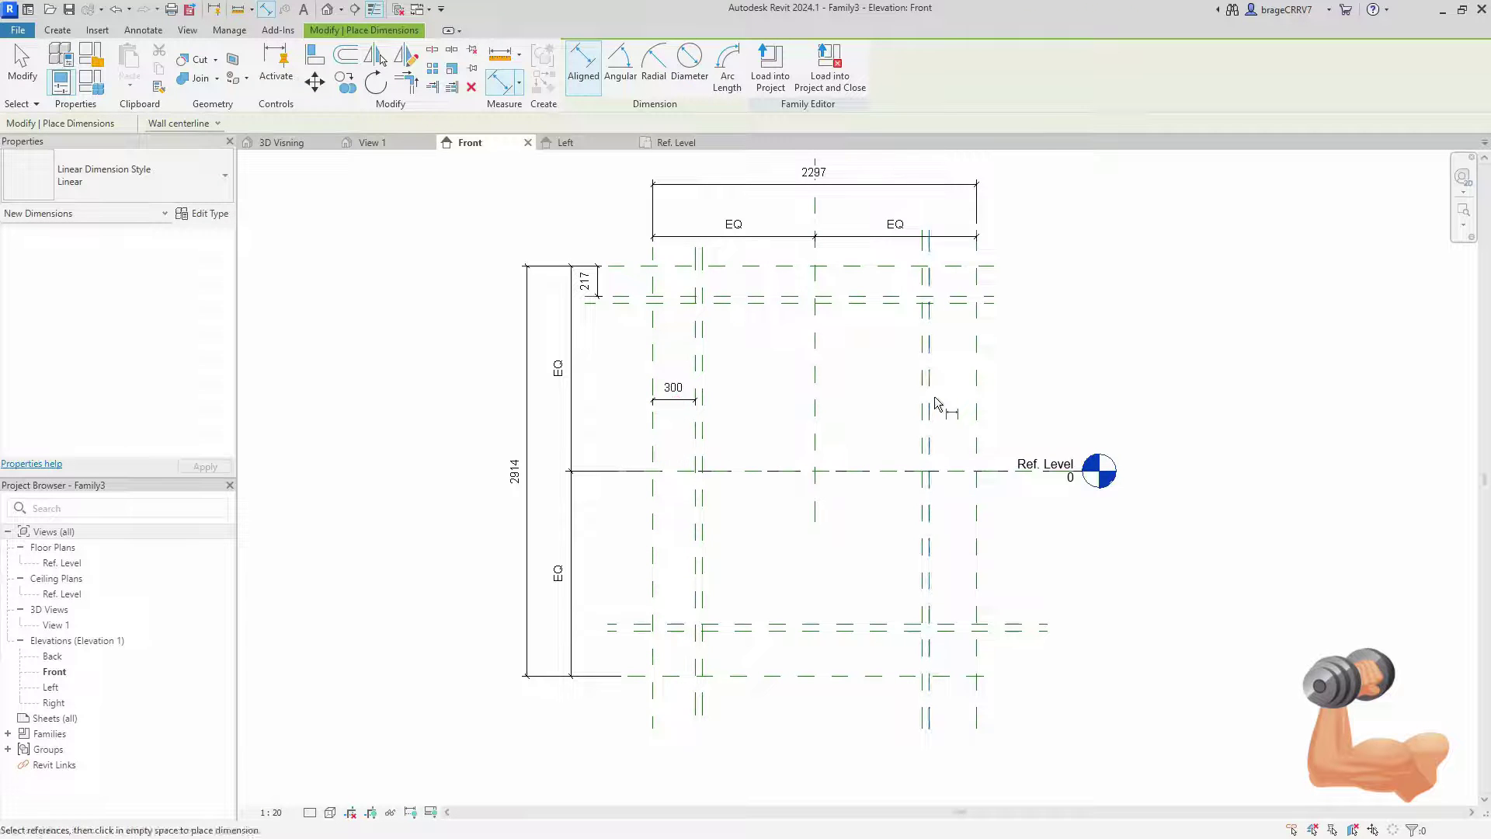
left_click(971, 401)
middle_click_drag(955, 435, 962, 477)
left_click(959, 281)
Move the 2297 dimension above the EQ string and line up the 300 dimension with 335
key("Escape")
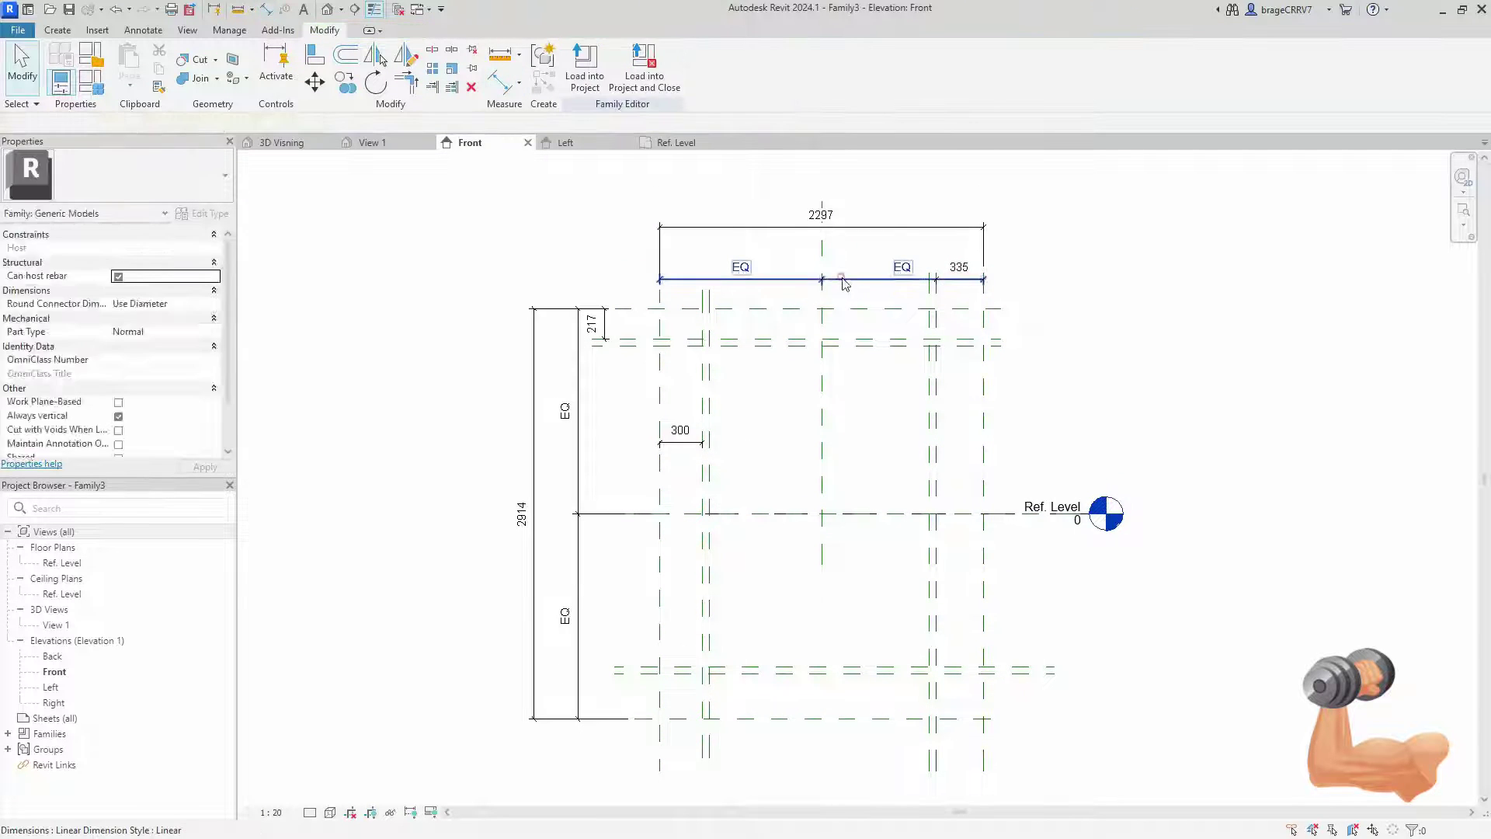
left_click_drag(843, 247, 899, 200)
key("Escape")
left_click_drag(672, 448, 687, 291)
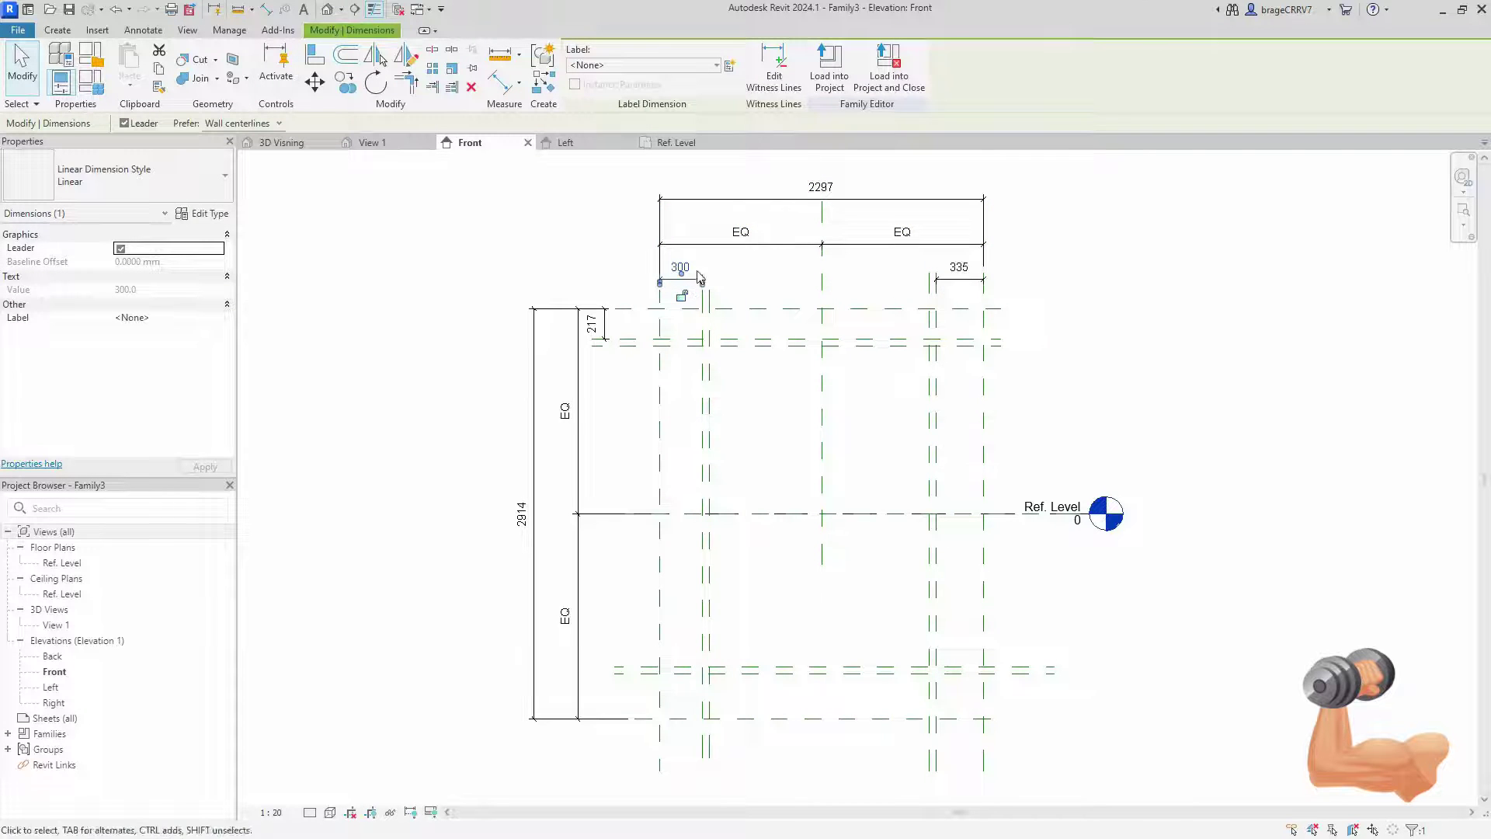
key("Escape")
middle_click_drag(843, 476, 689, 433)
Start dimensioning the 320 bottom slab offset from the lower plane
key("d")
key("i")
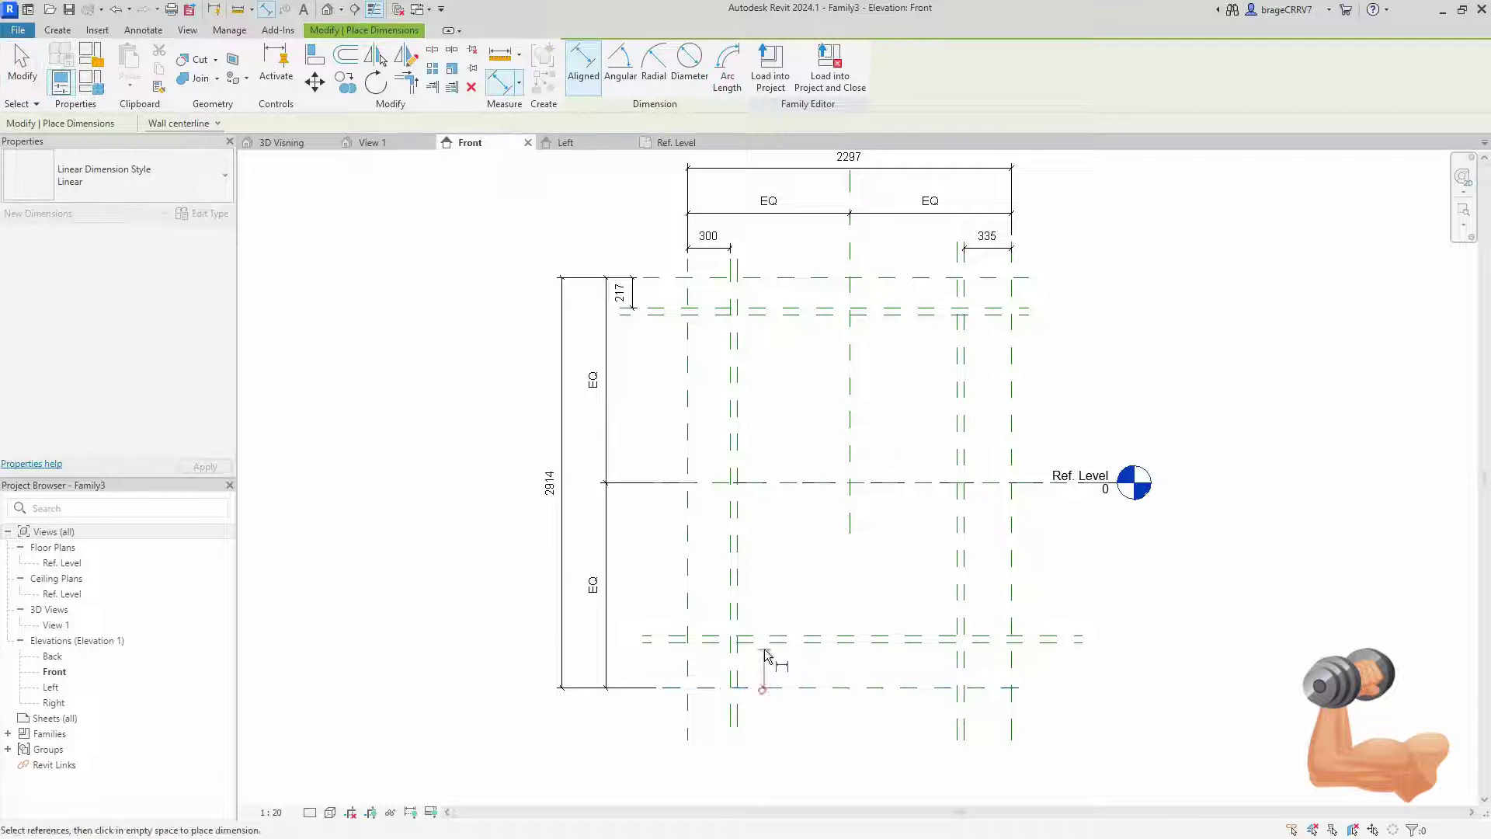
left_click(763, 643)
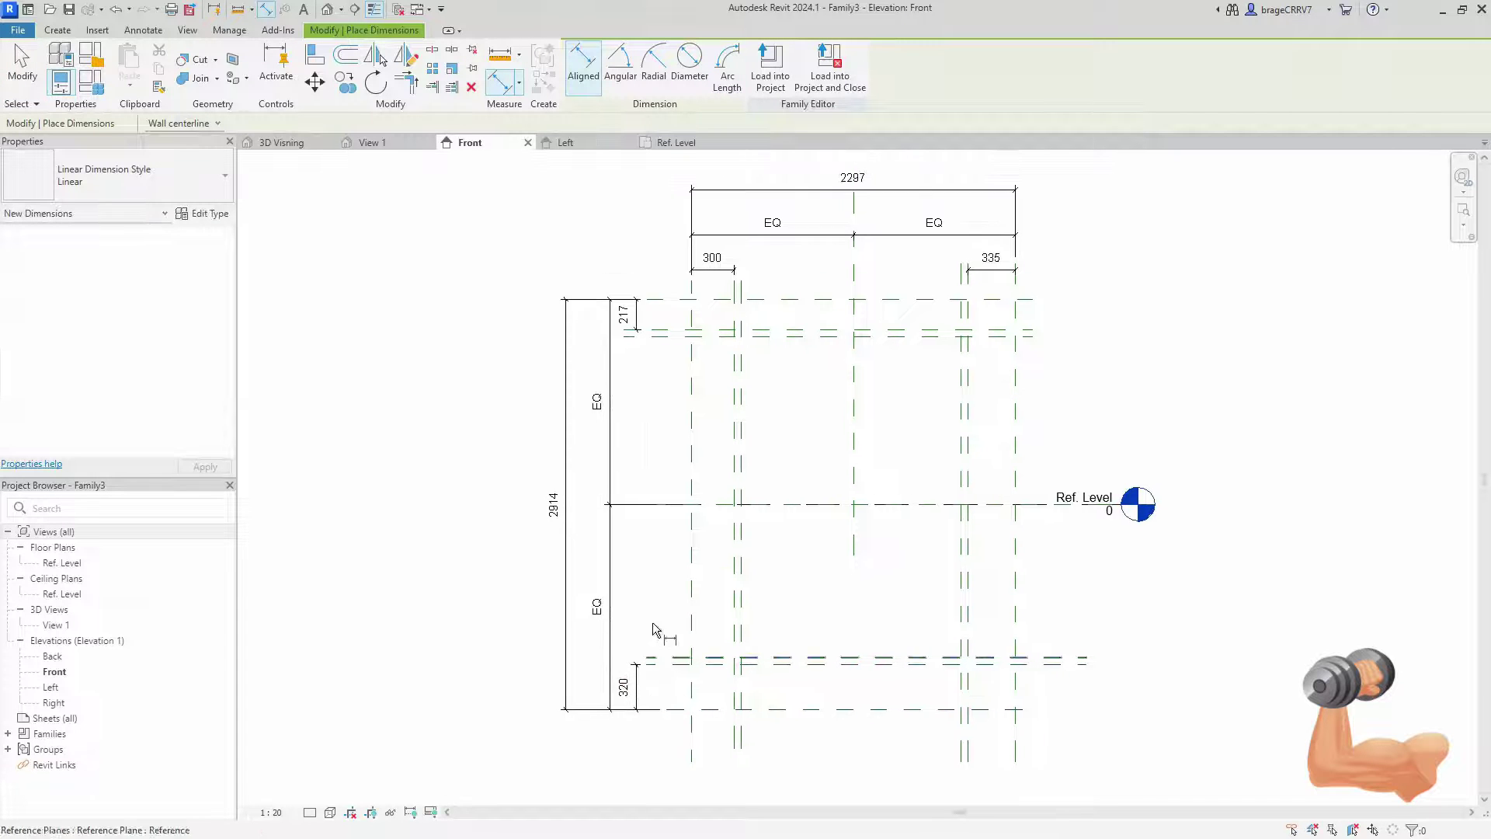
Place 50 aligned dimensions across the close left and right reference plane pairs
scroll(643, 584, "down", 3)
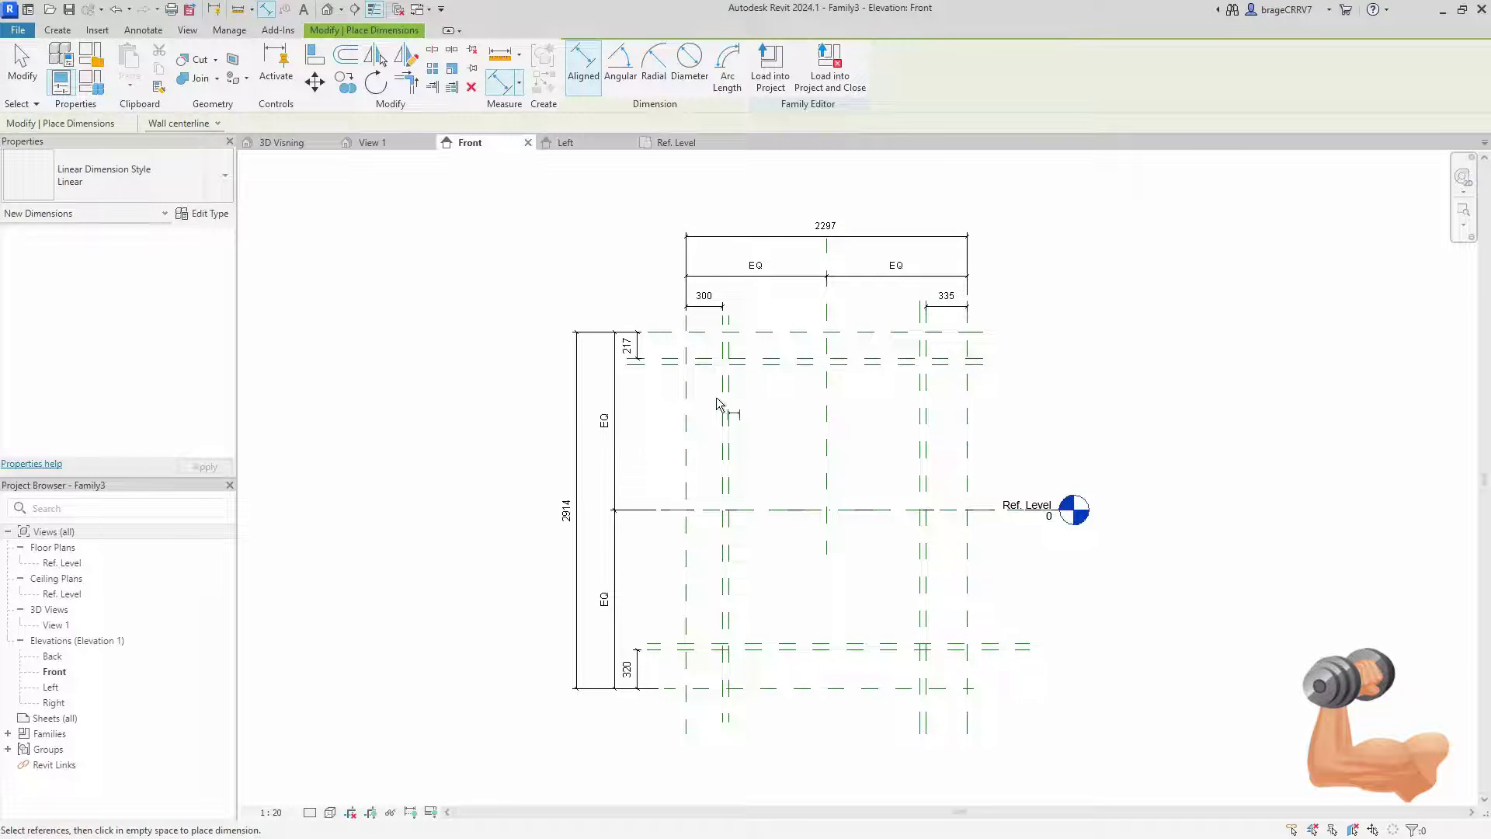
left_click(722, 429)
left_click(729, 429)
scroll(724, 322, "up", 3)
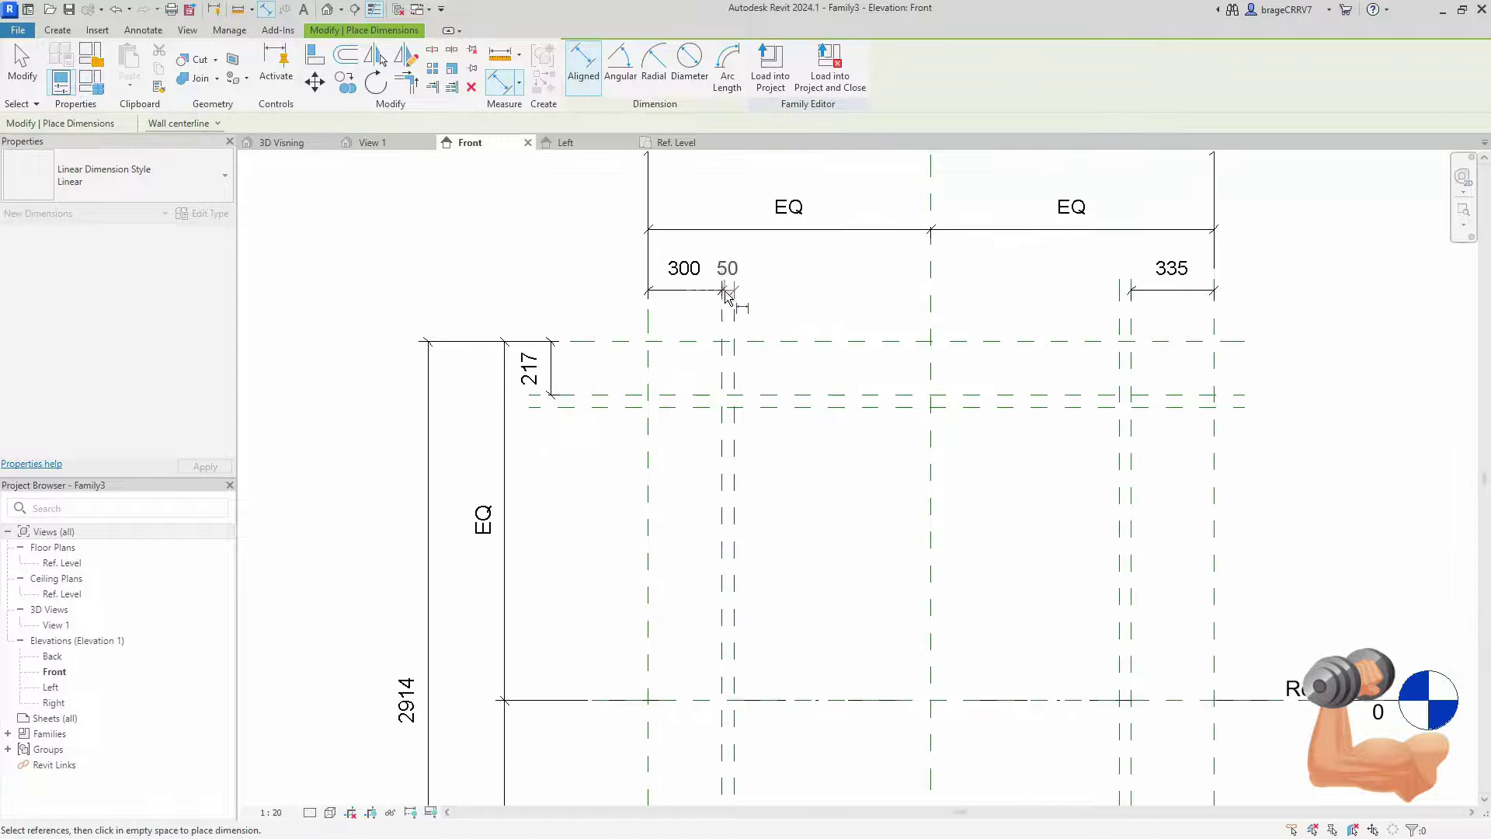
left_click(725, 294)
left_click(1120, 376)
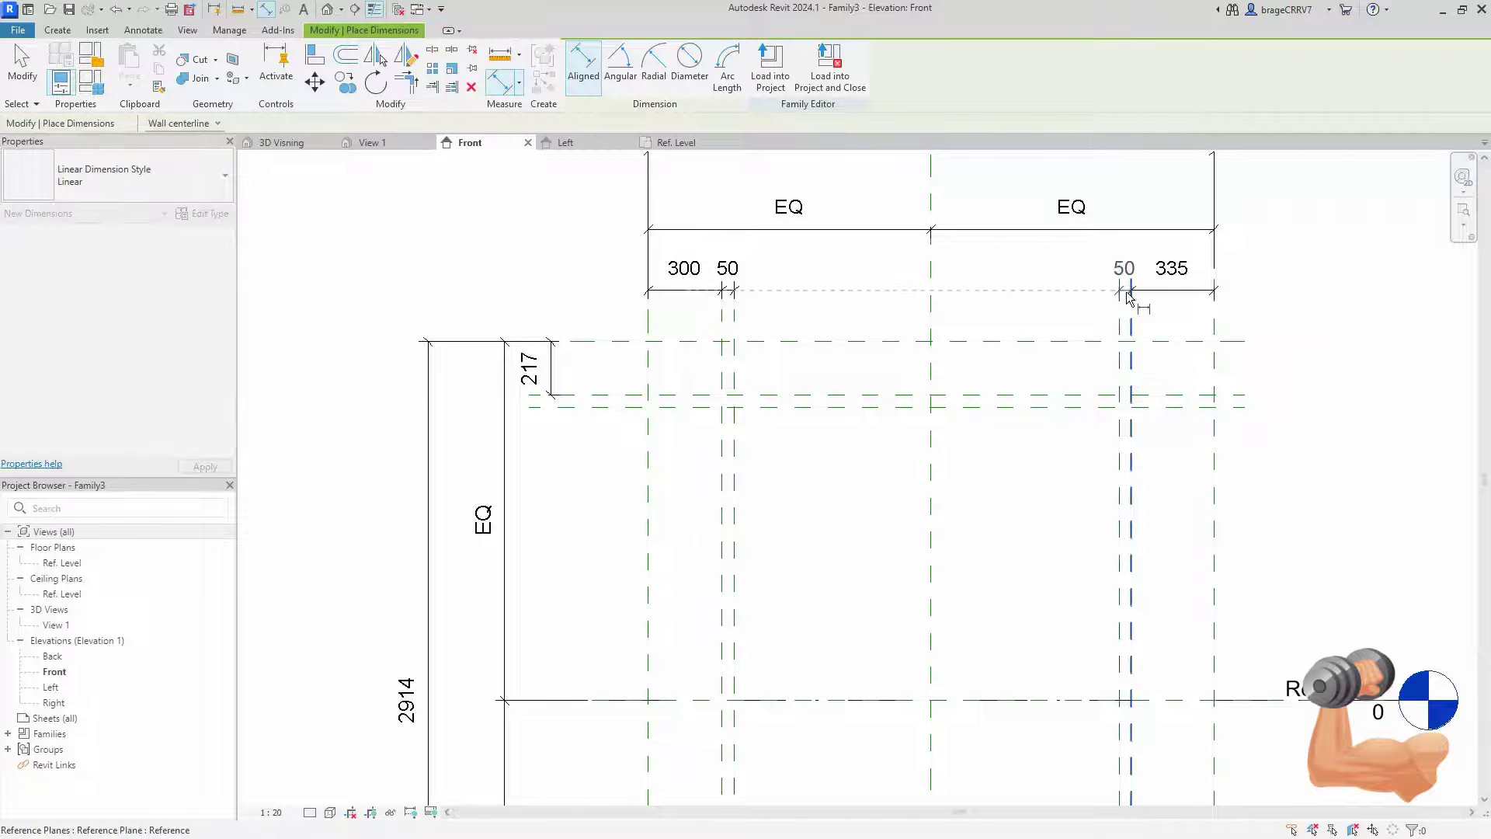
left_click(1128, 293)
Dimension the close bottom plane pair 50, placed above the 320 dimension
scroll(800, 373, "down", 2)
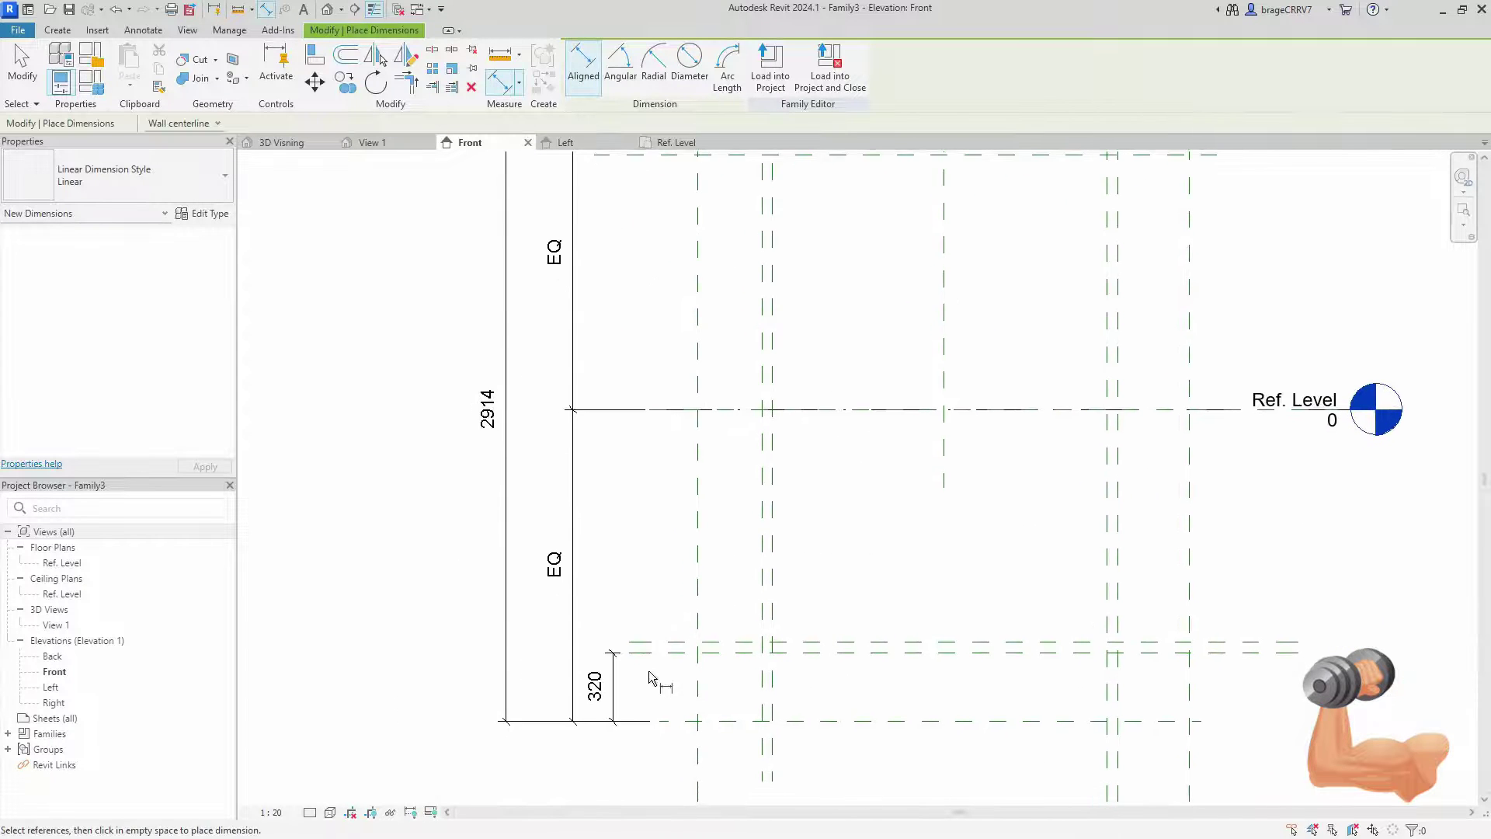
left_click(662, 652)
left_click(626, 643)
left_click(614, 656)
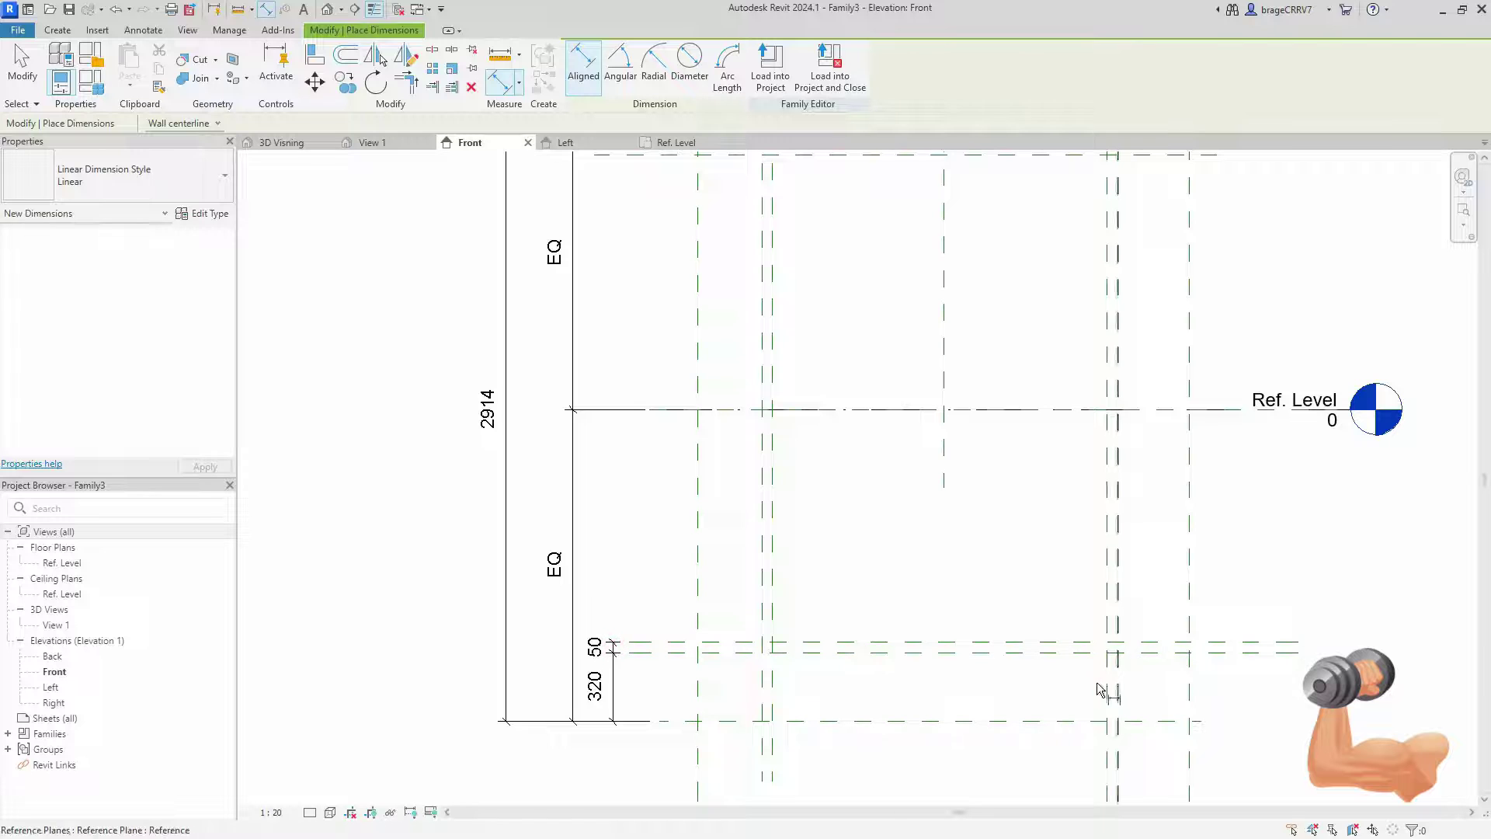
Start a dimension on a right reference plane, then cancel it
scroll(1135, 645, "down", 2)
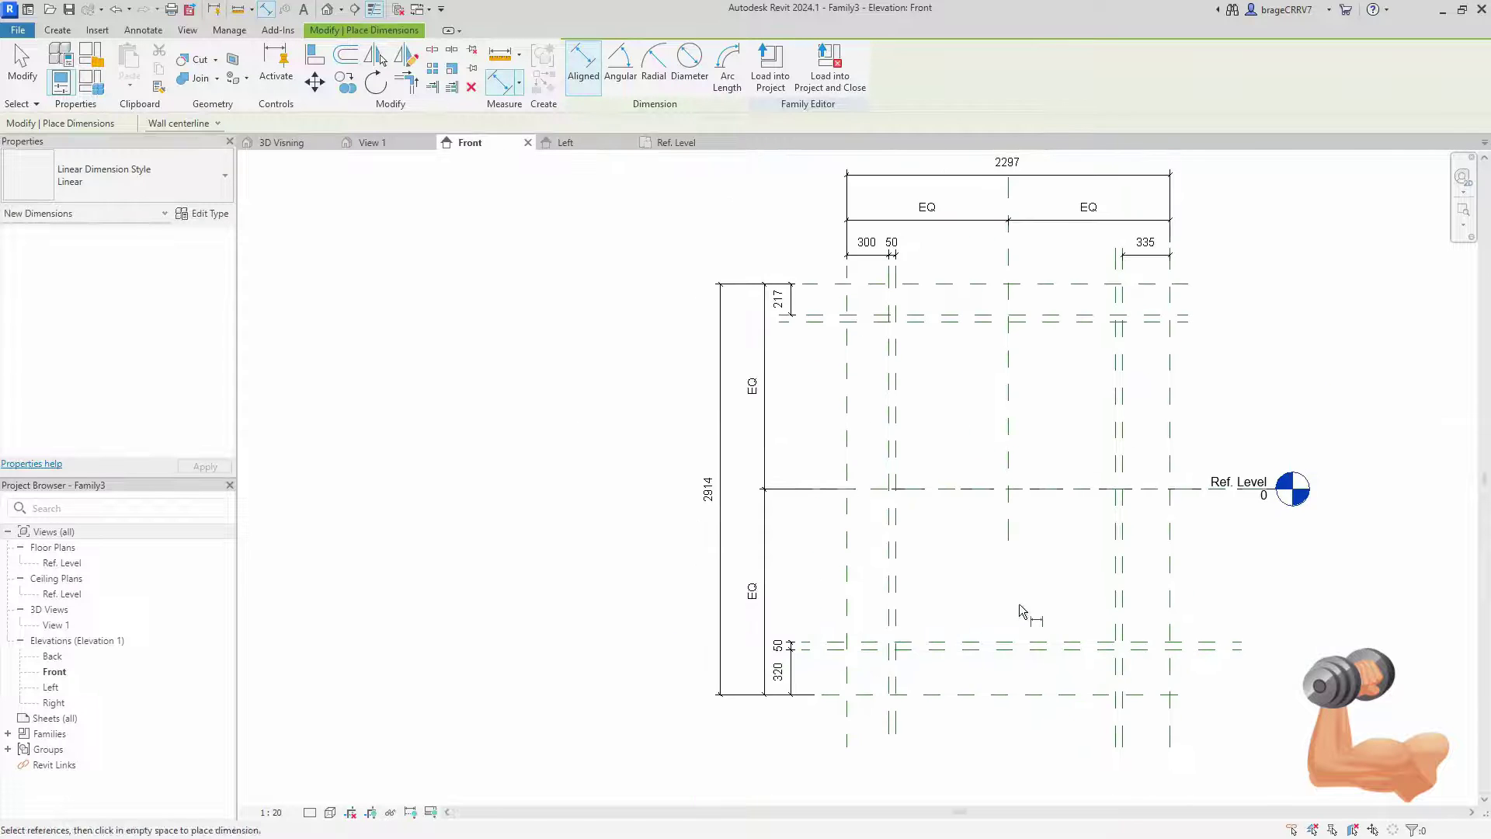
scroll(1020, 611, "down", 2)
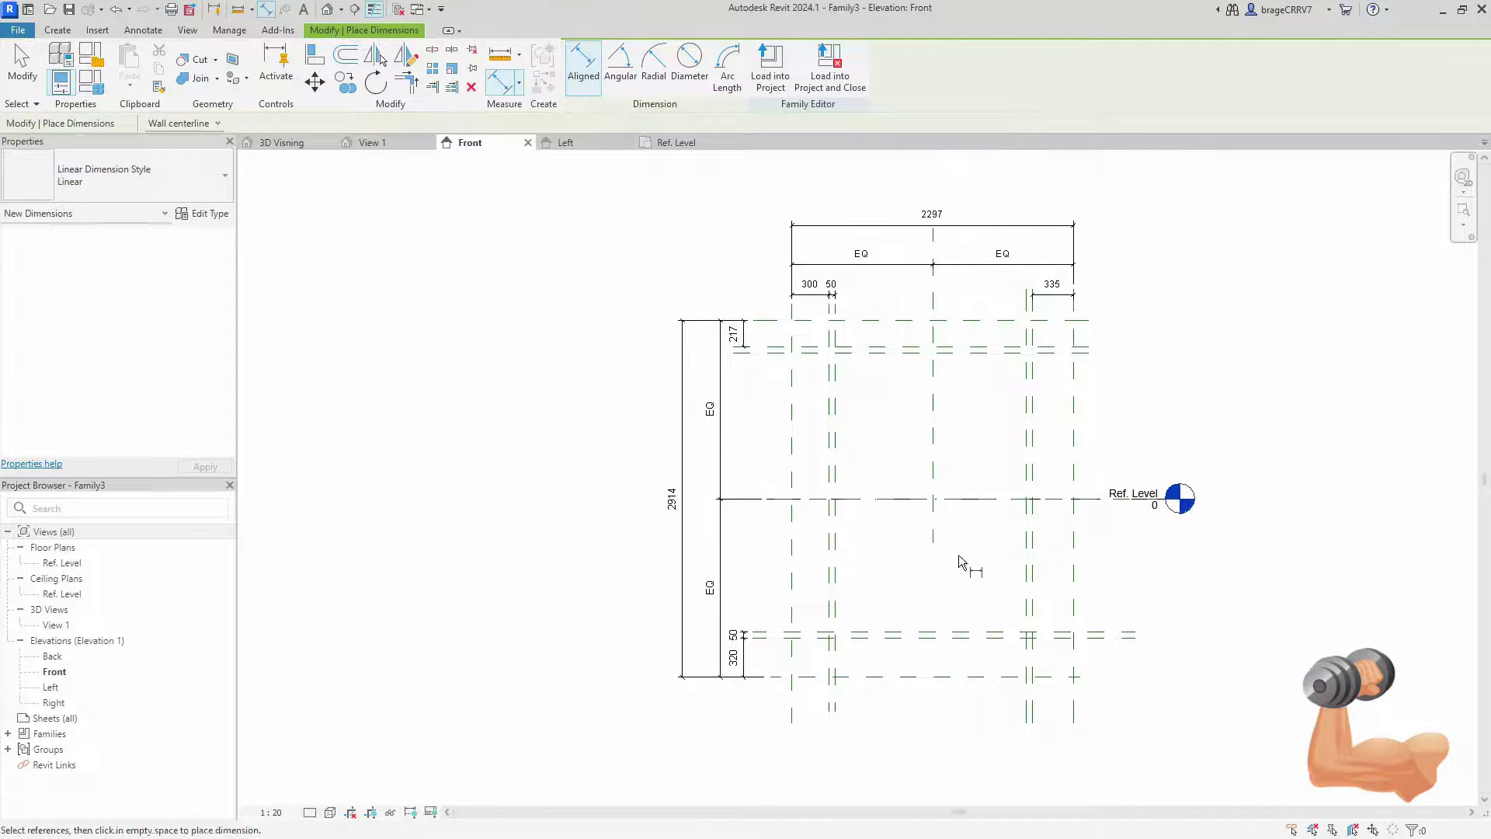
left_click(1028, 309)
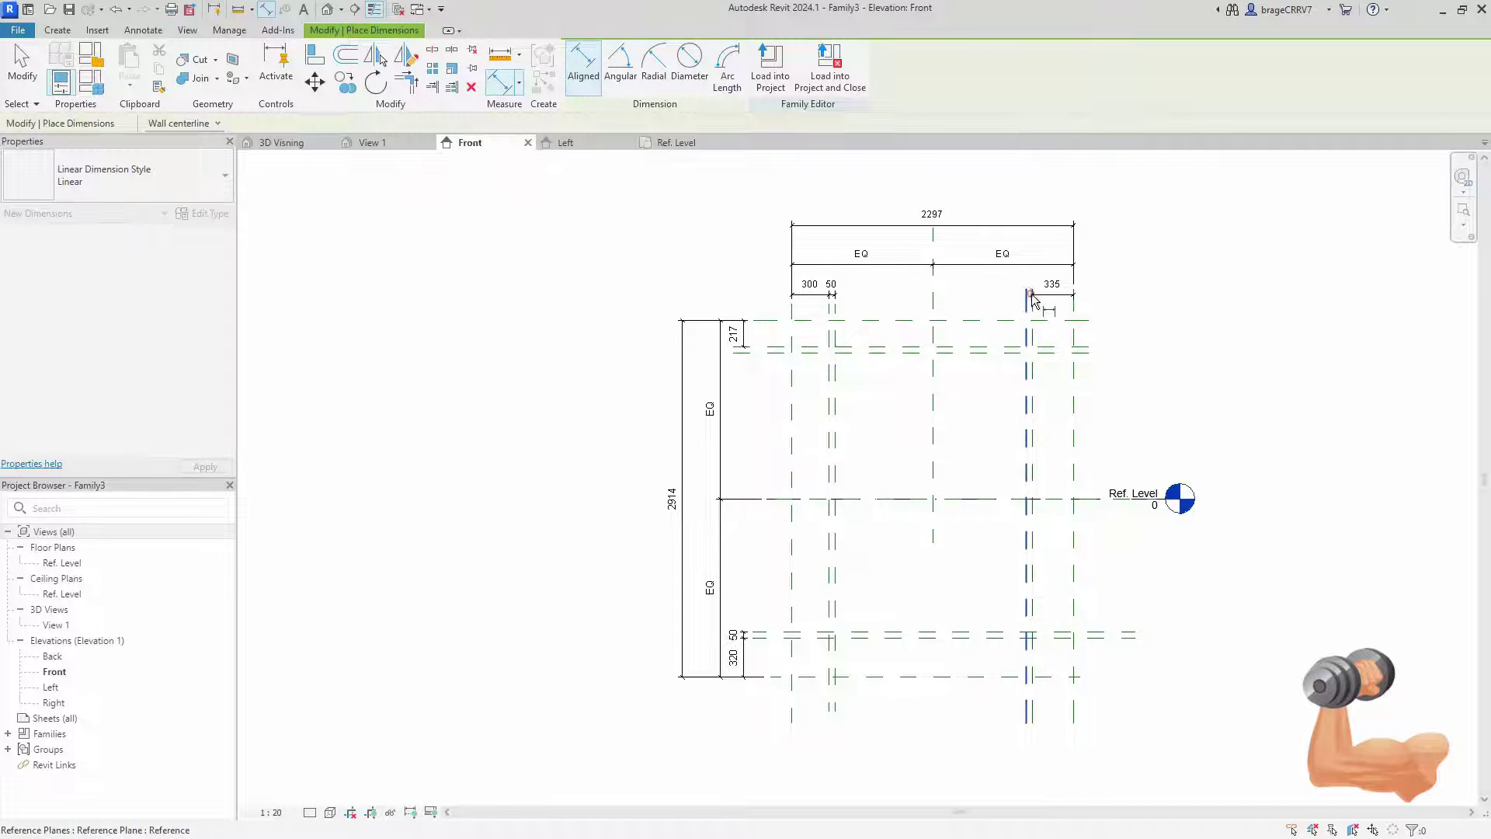
scroll(1034, 303, "up", 4)
key("Escape")
key("Escape")
scroll(1002, 330, "down", 4)
scroll(1010, 324, "up", 3)
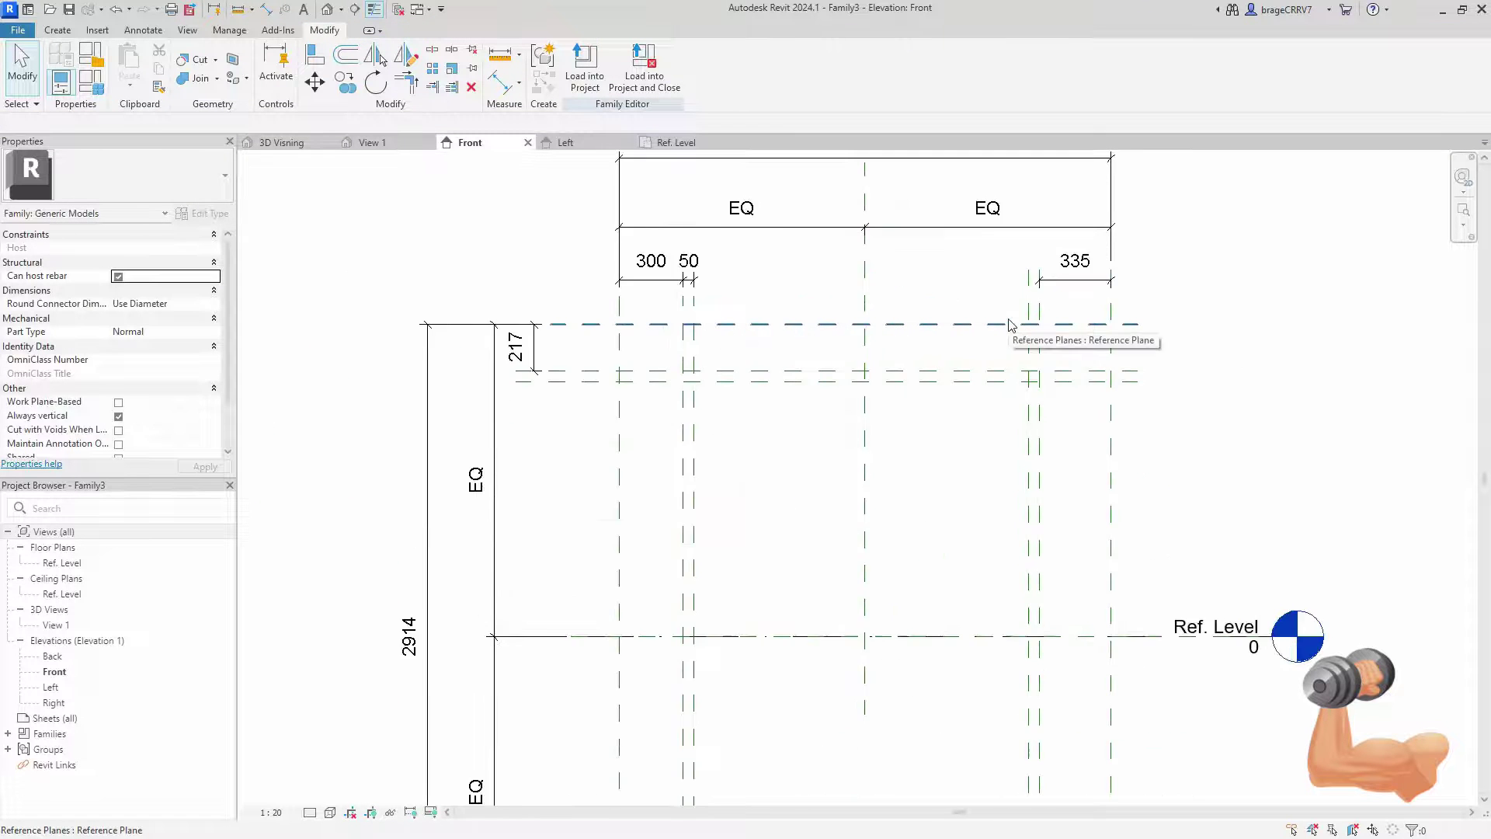
scroll(1010, 325, "down", 2)
Restart Aligned dimension (DI) on the close right planes, then finish dimensioning
key("d")
key("i")
left_click(1019, 308)
scroll(1026, 307, "up", 2)
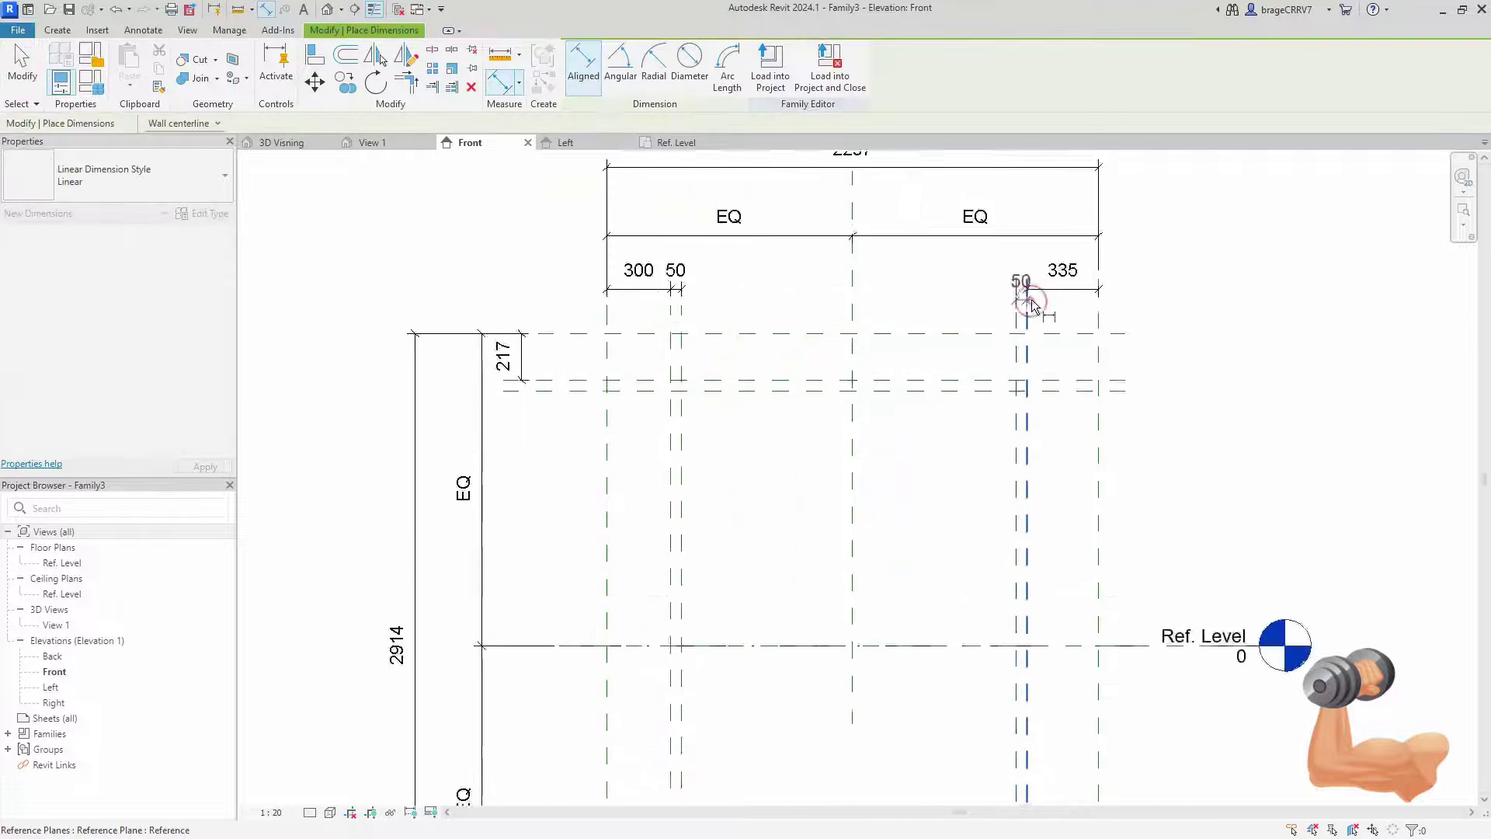
scroll(1029, 303, "up", 2)
key("Escape")
key("Escape")
scroll(922, 310, "down", 4)
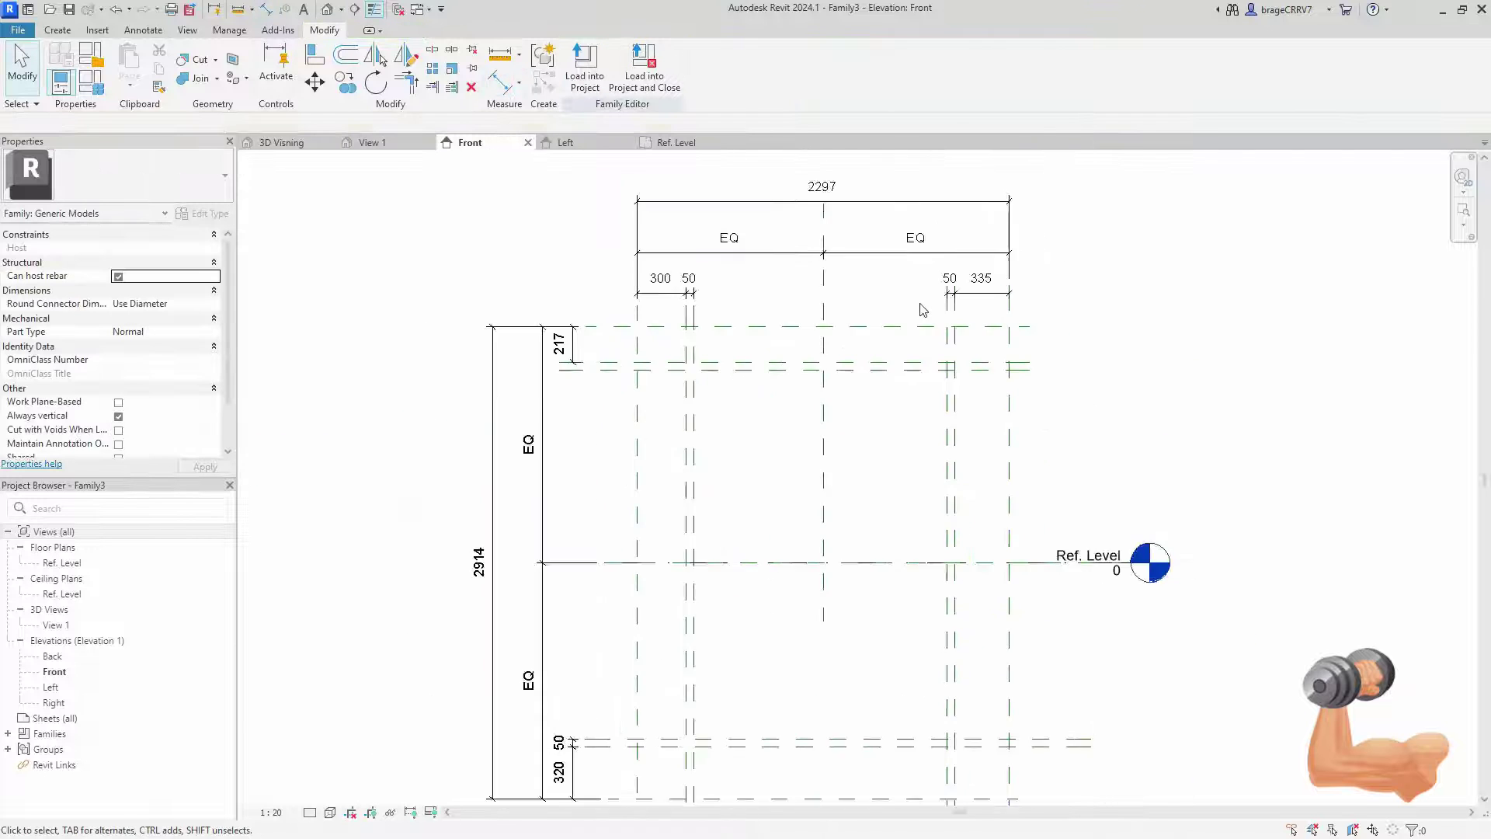
scroll(923, 310, "down", 3)
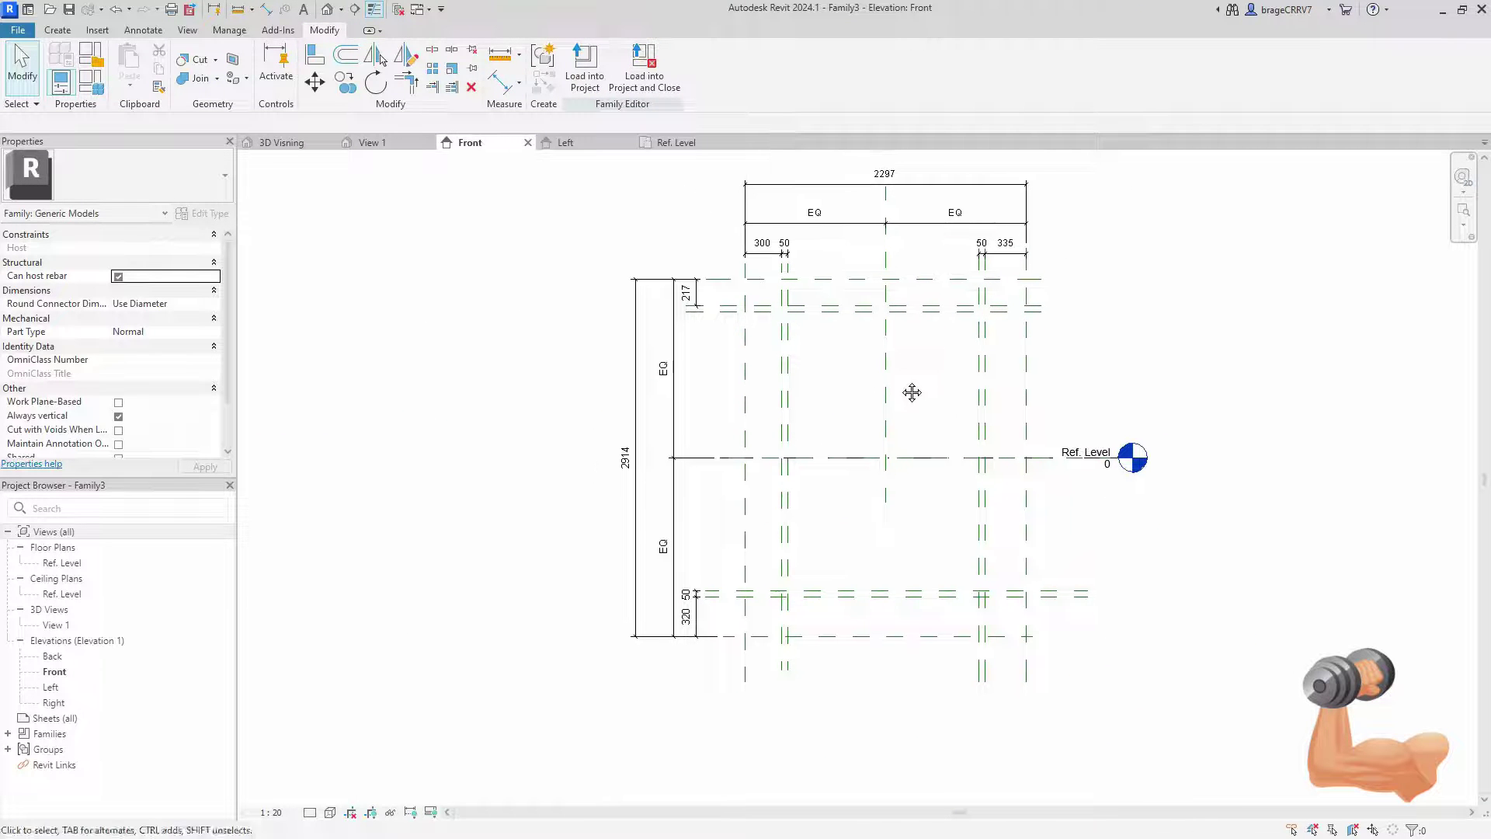
Change the Front elevation's view scale from 1:20 to 1:25 and recentre the drawing
scroll(878, 358, "up", 2)
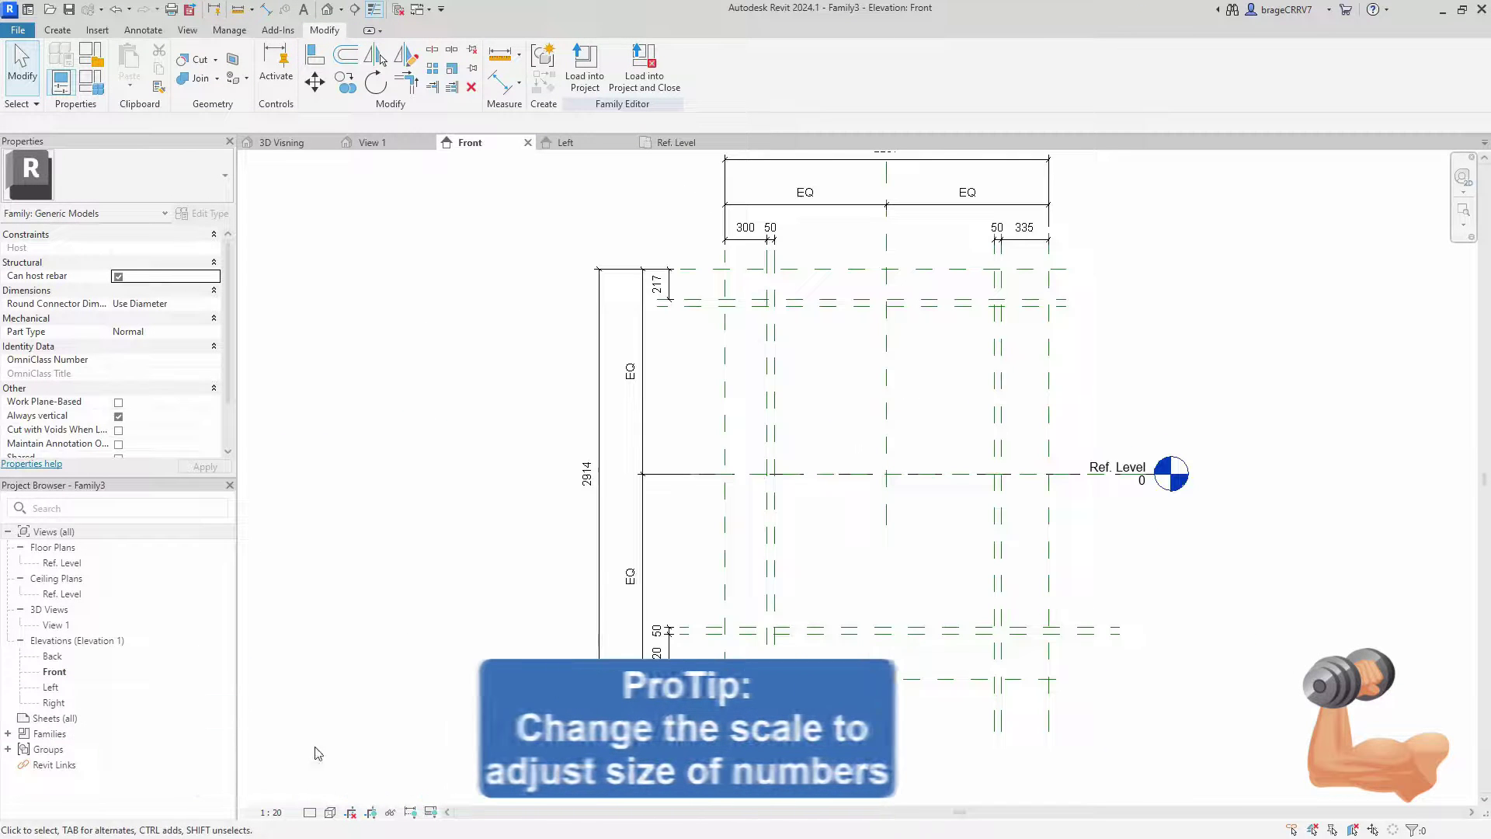
left_click(272, 812)
left_click(299, 676)
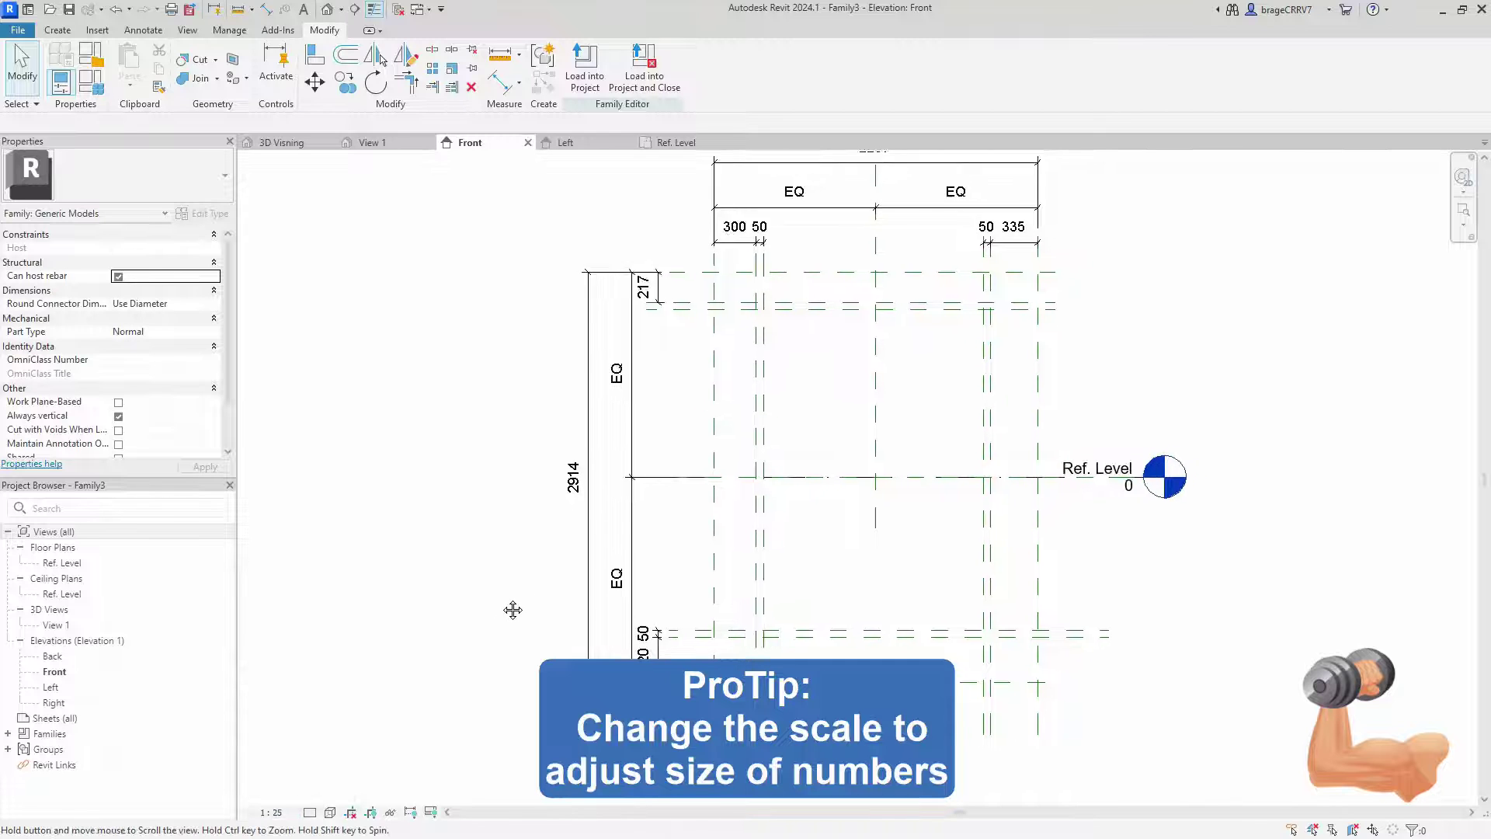
middle_click_drag(509, 615, 462, 626)
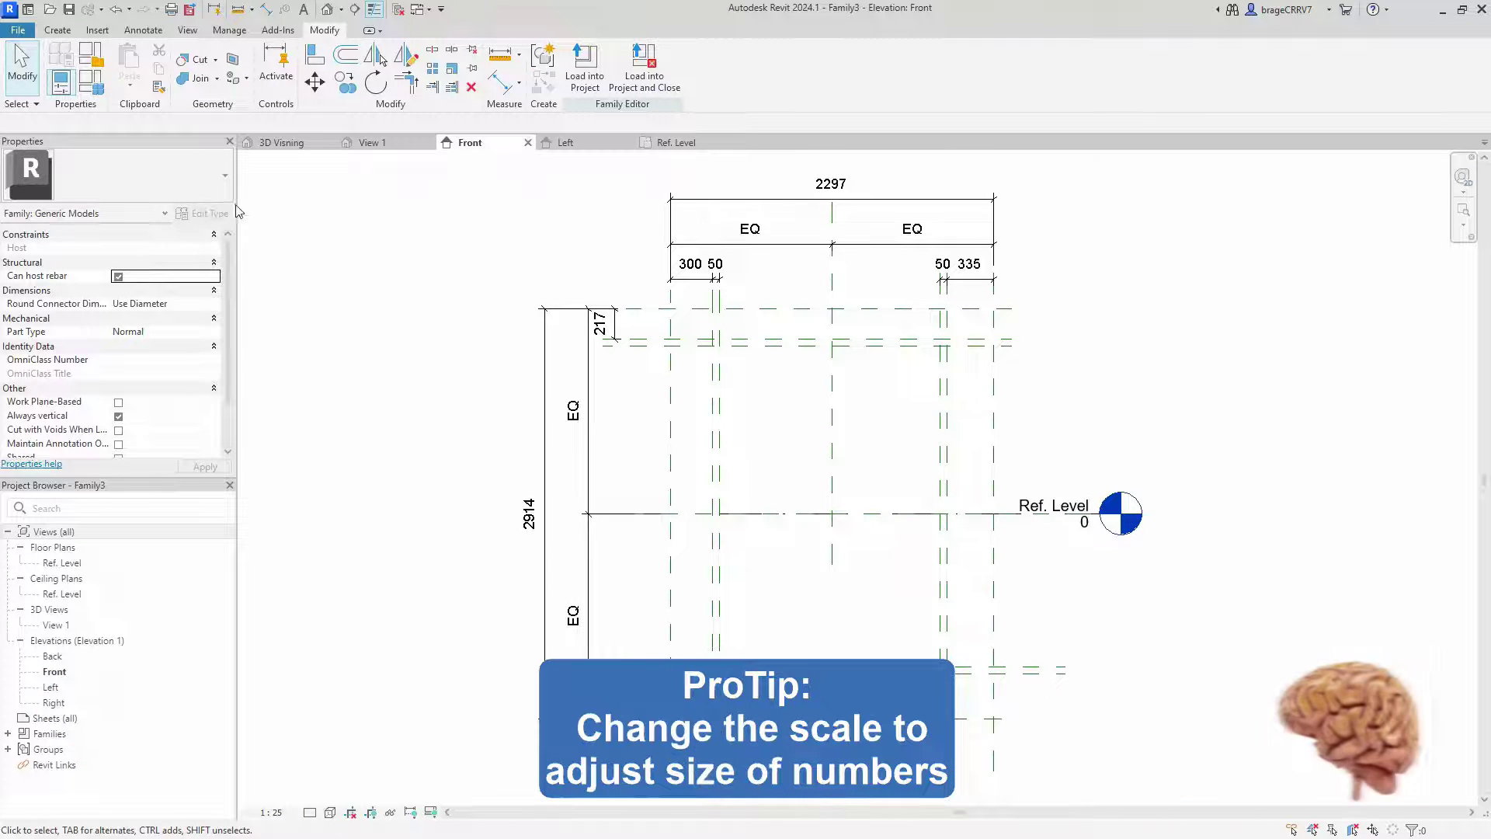
In Family Types, create the Width and Height parameters
left_click(92, 81)
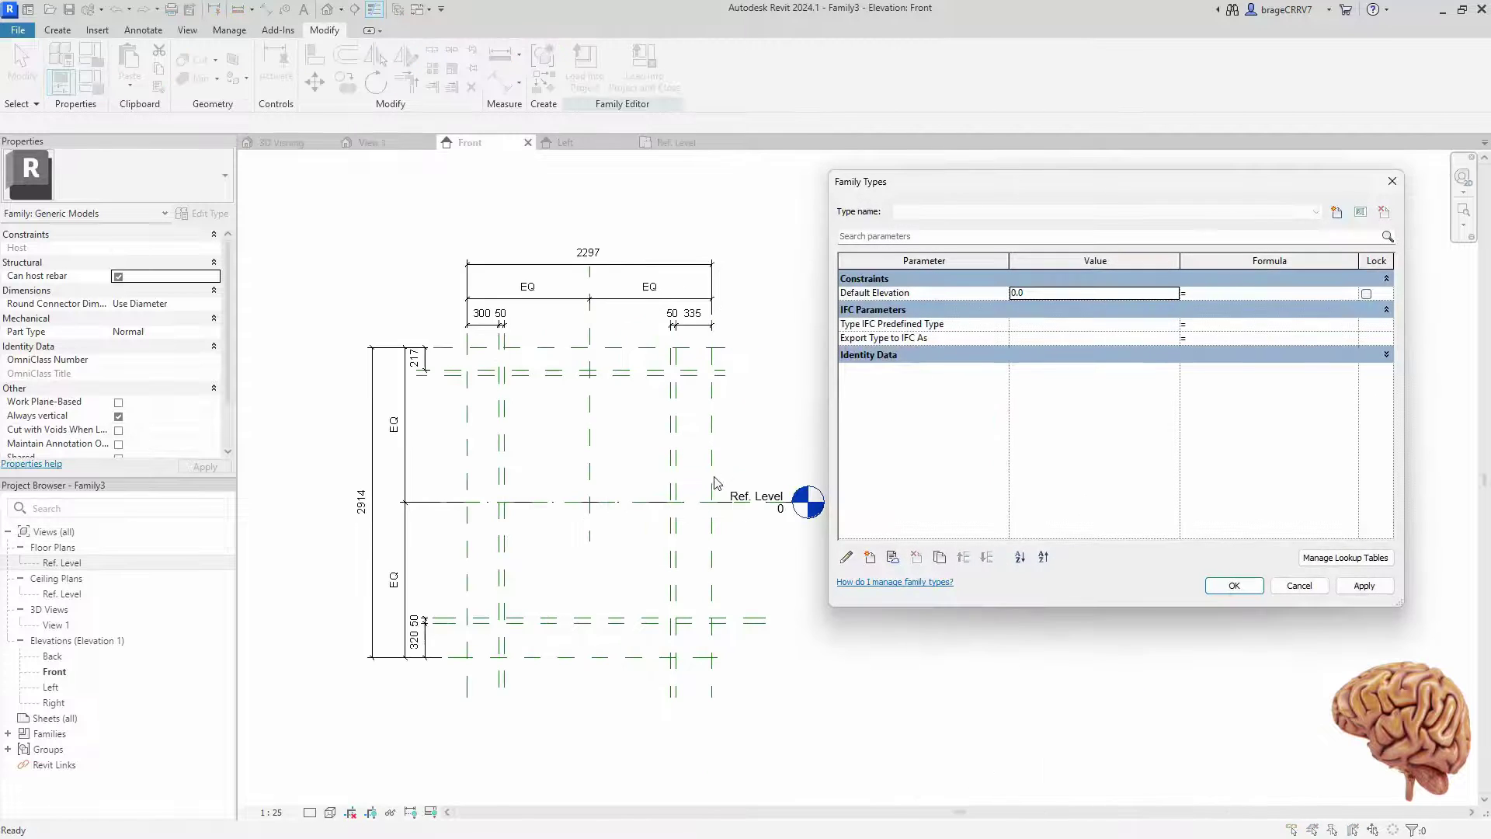
left_click(869, 556)
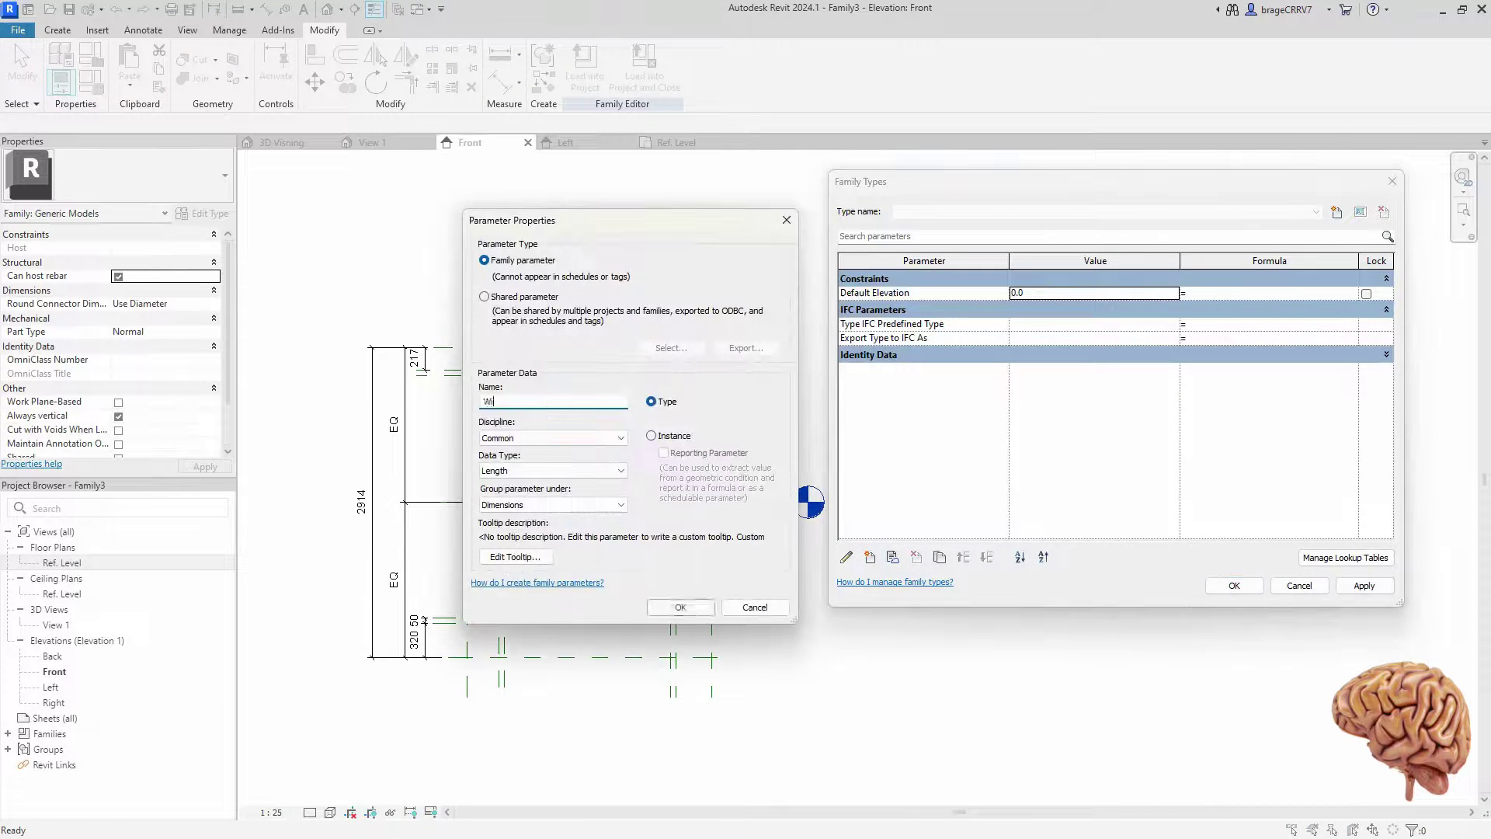
left_click(670, 608)
left_click(869, 557)
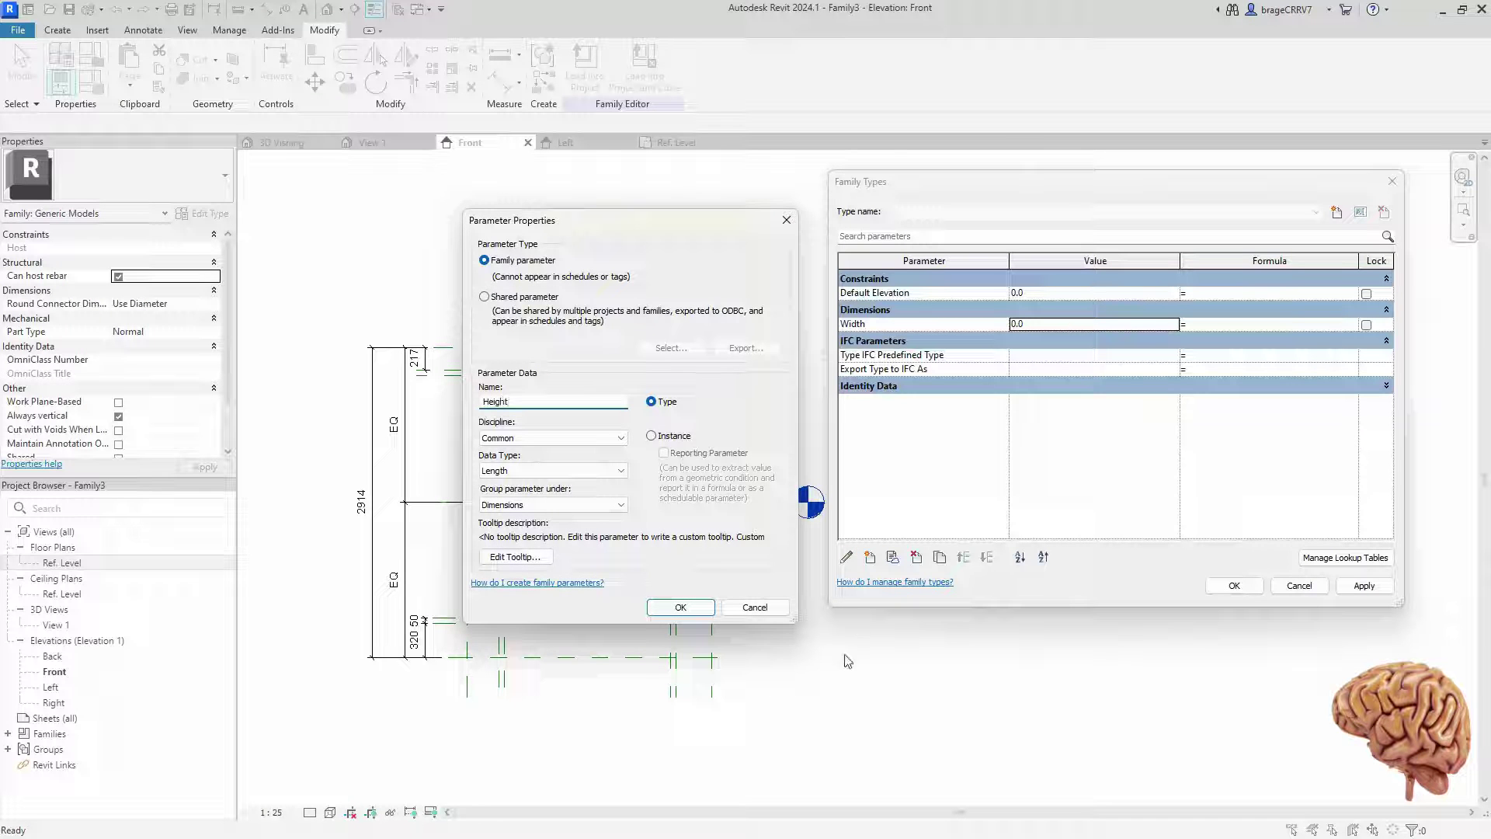
left_click(680, 607)
Add Thickness Wall, Thickness Floor and Thickness Roof parameters
left_click(870, 556)
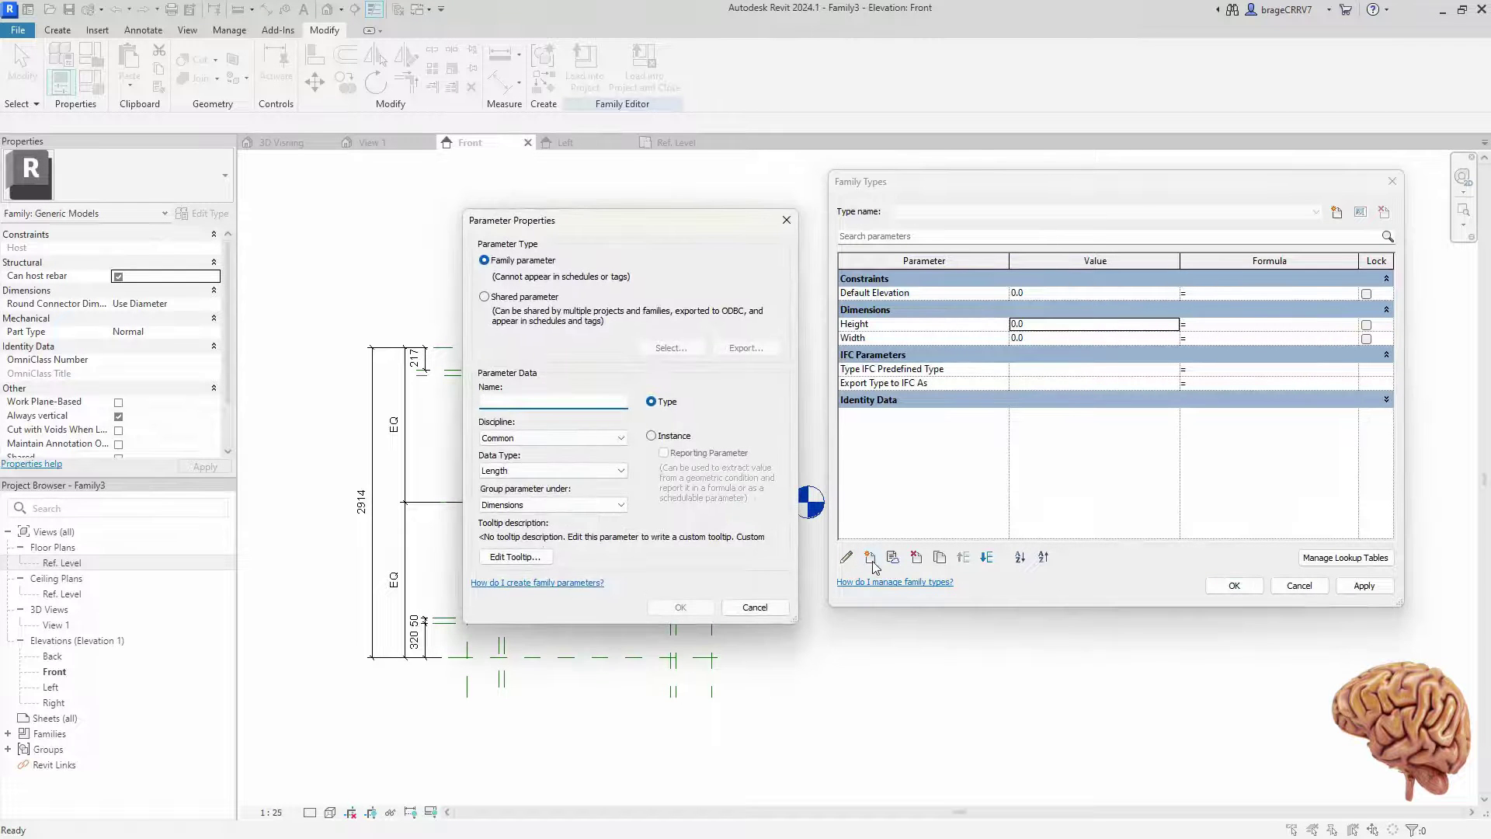
type("Thickness Wall")
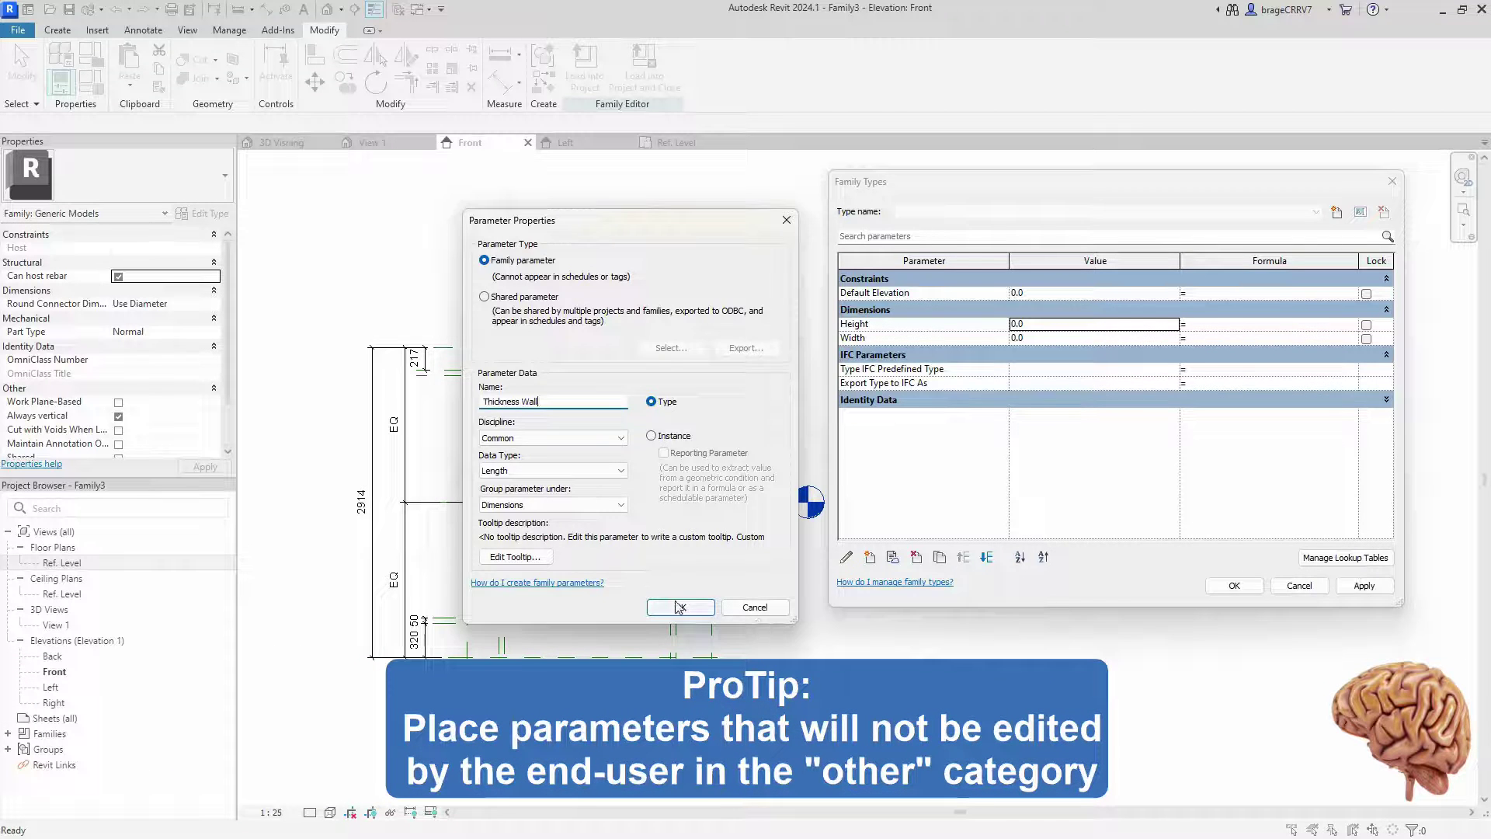
left_click(679, 607)
left_click(869, 557)
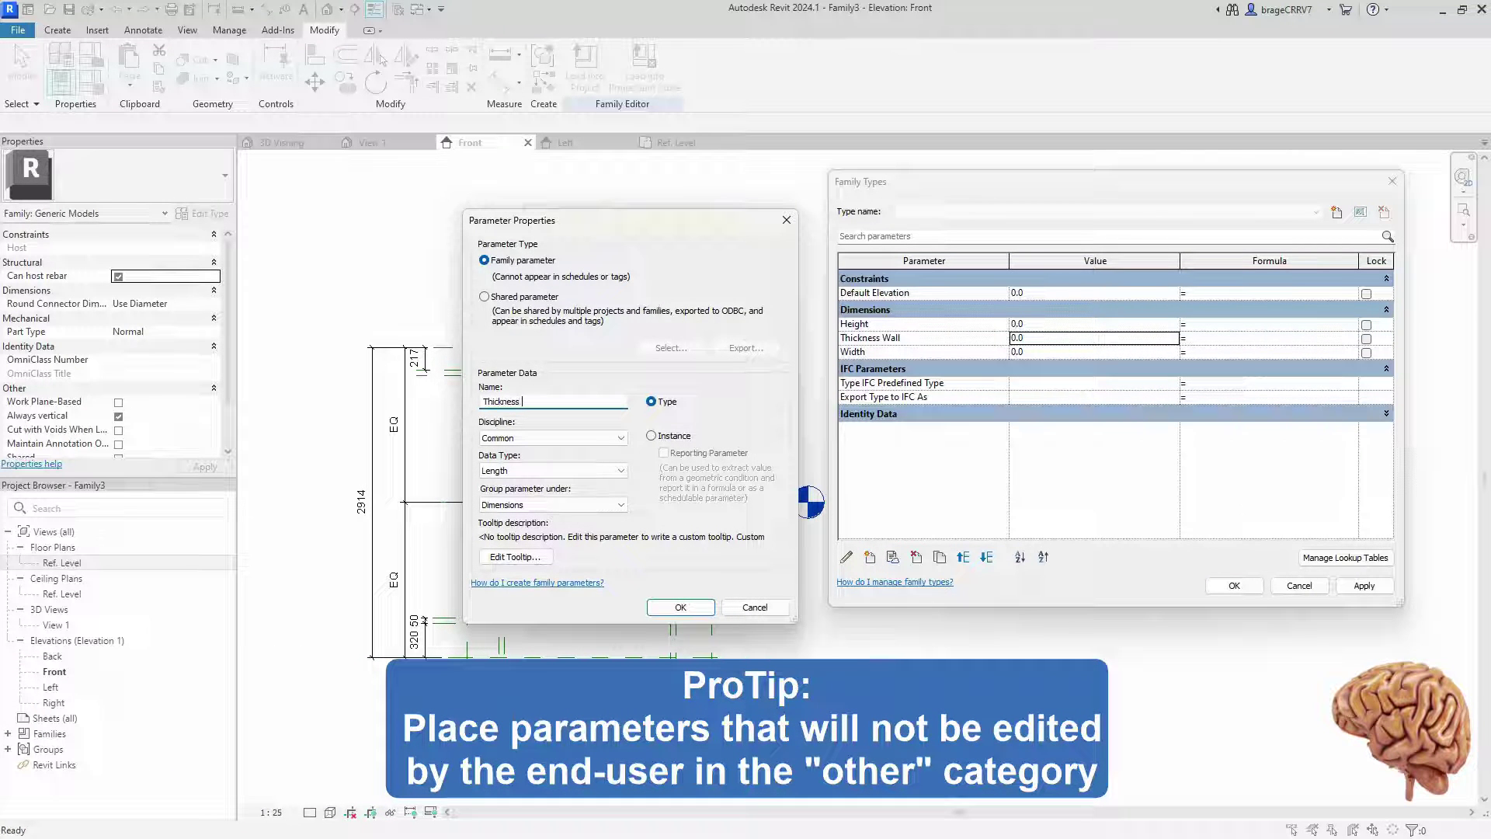
left_click(695, 609)
left_click(867, 557)
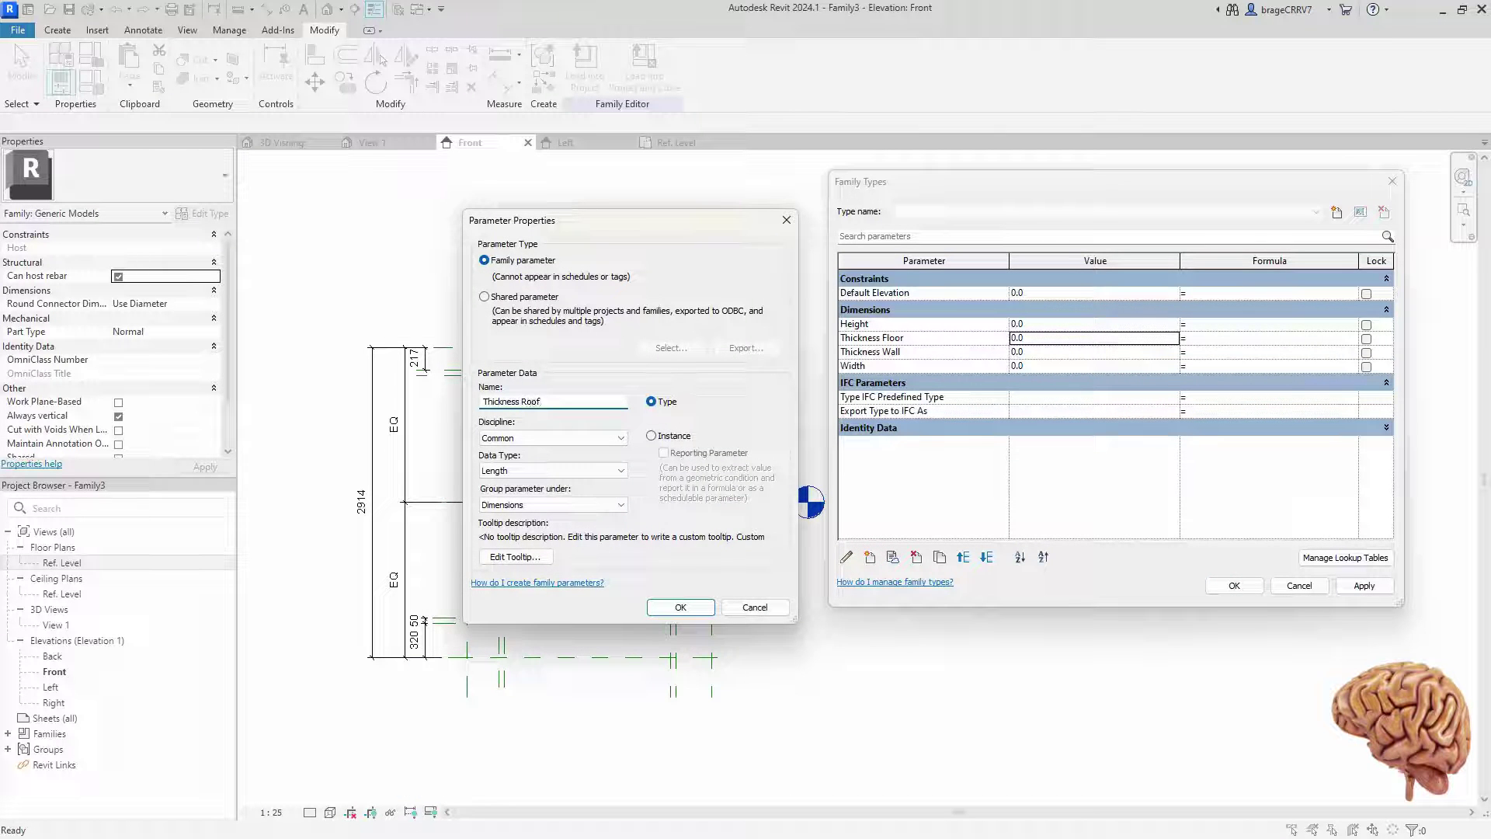
left_click(681, 607)
Add a Material-type parameter named Material and apply the changes
left_click(869, 557)
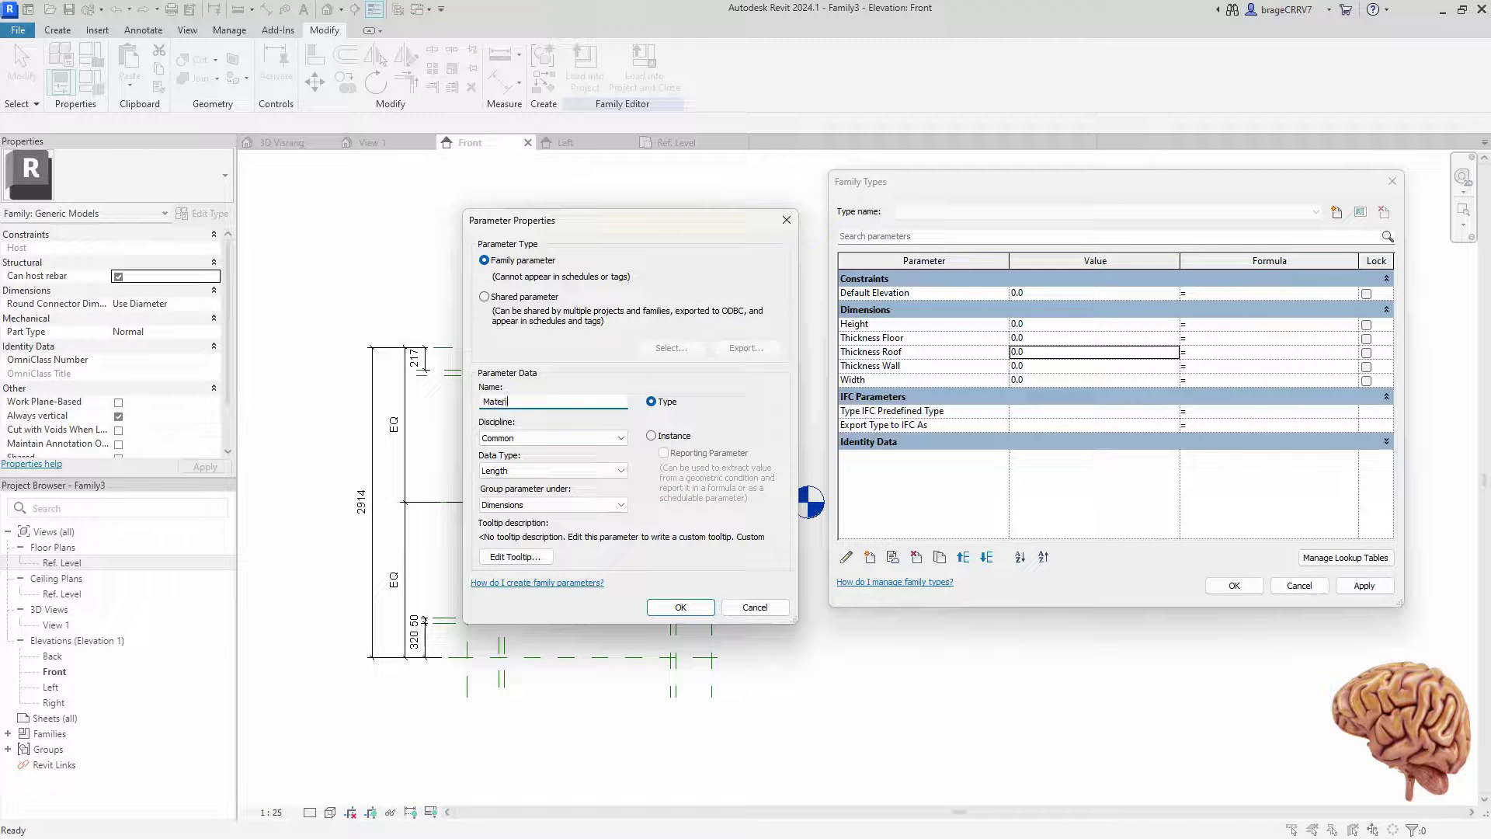
left_click(553, 470)
left_click(551, 643)
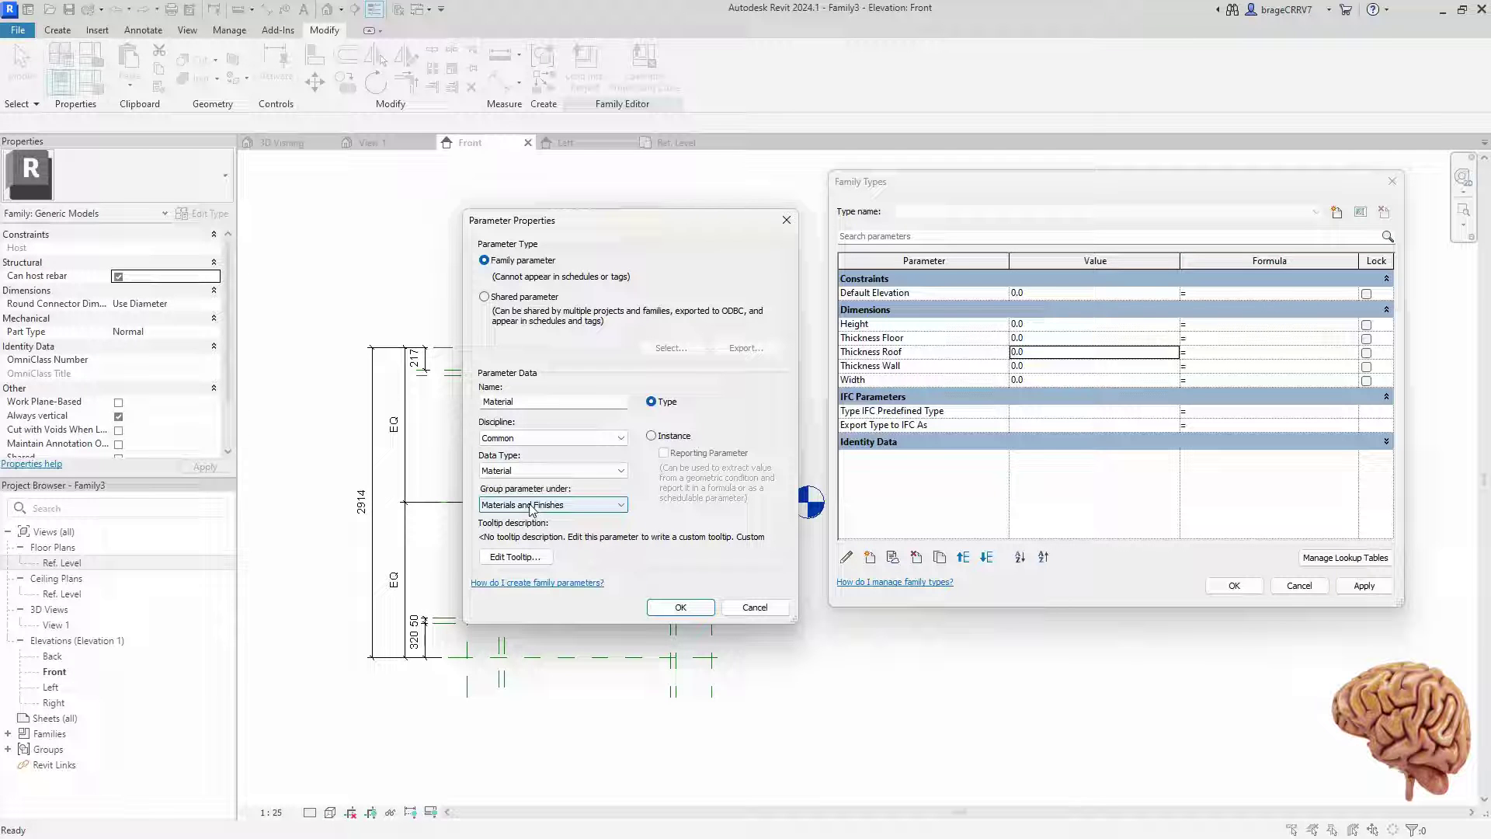
left_click(665, 608)
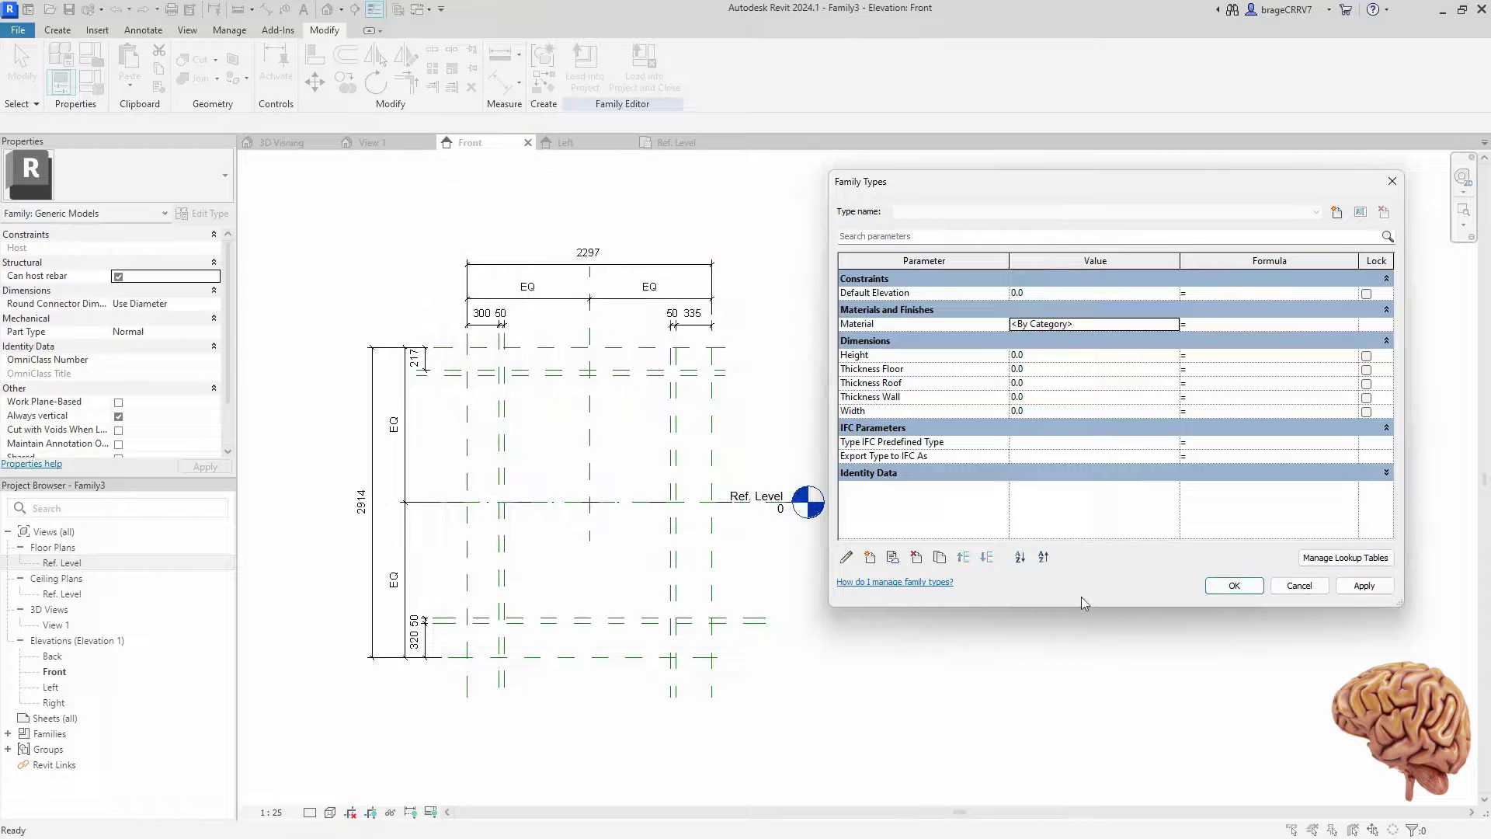
left_click(1347, 592)
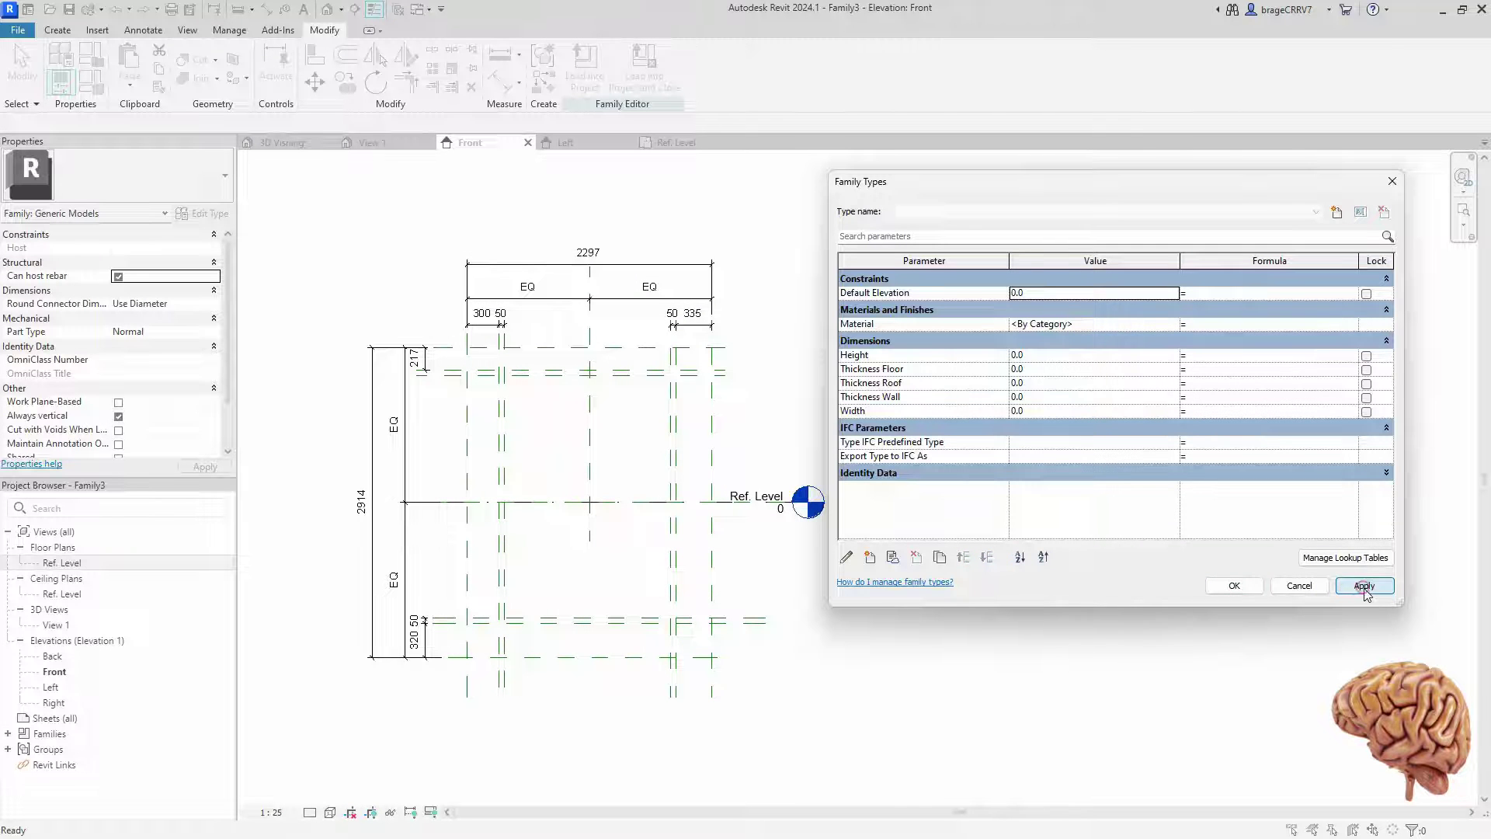
Close Family Types, then label the 2297 dimension Width and the 2914 dimension Height
left_click(1234, 586)
middle_click_drag(516, 273, 546, 271)
left_click(546, 267)
left_click(716, 64)
left_click(590, 200)
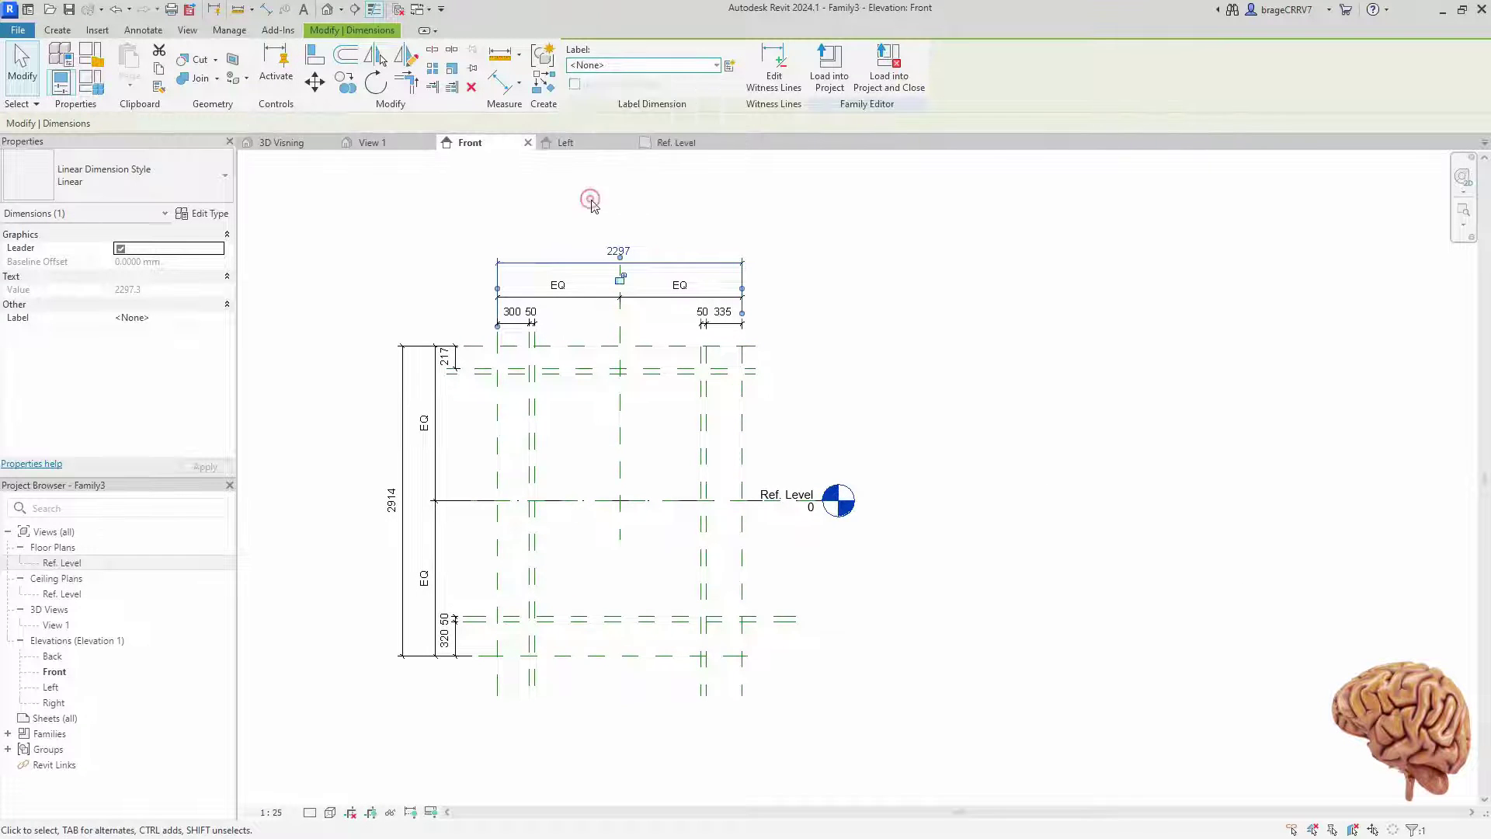
left_click(936, 329)
middle_click_drag(935, 342, 940, 325)
left_click(402, 466)
left_click(628, 64)
left_click(584, 136)
left_click(359, 285)
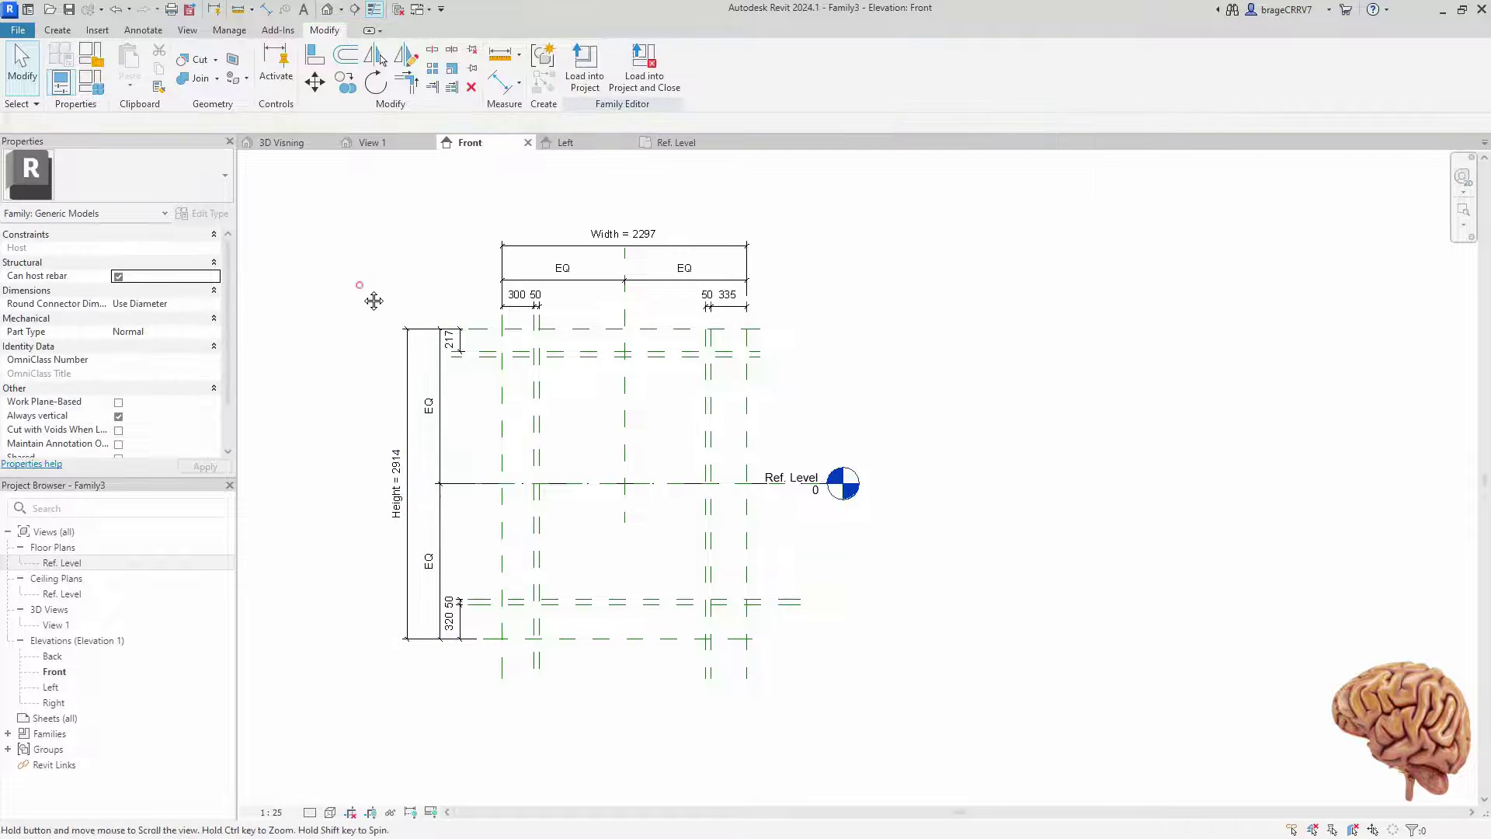
Label the 217 roof dimension Thickness Roof
scroll(404, 303, "up", 2)
left_click(489, 355)
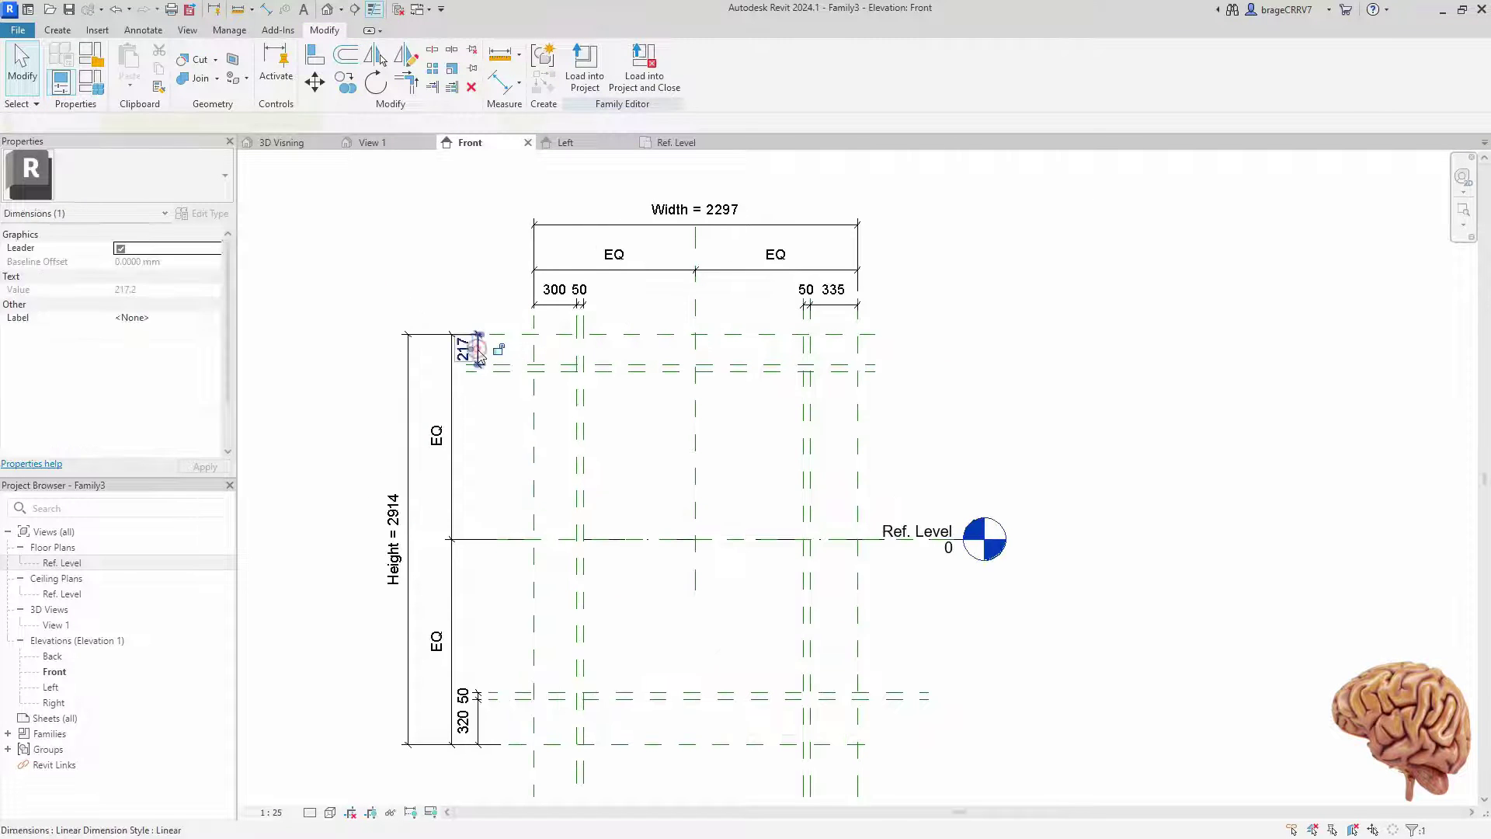
left_click(638, 65)
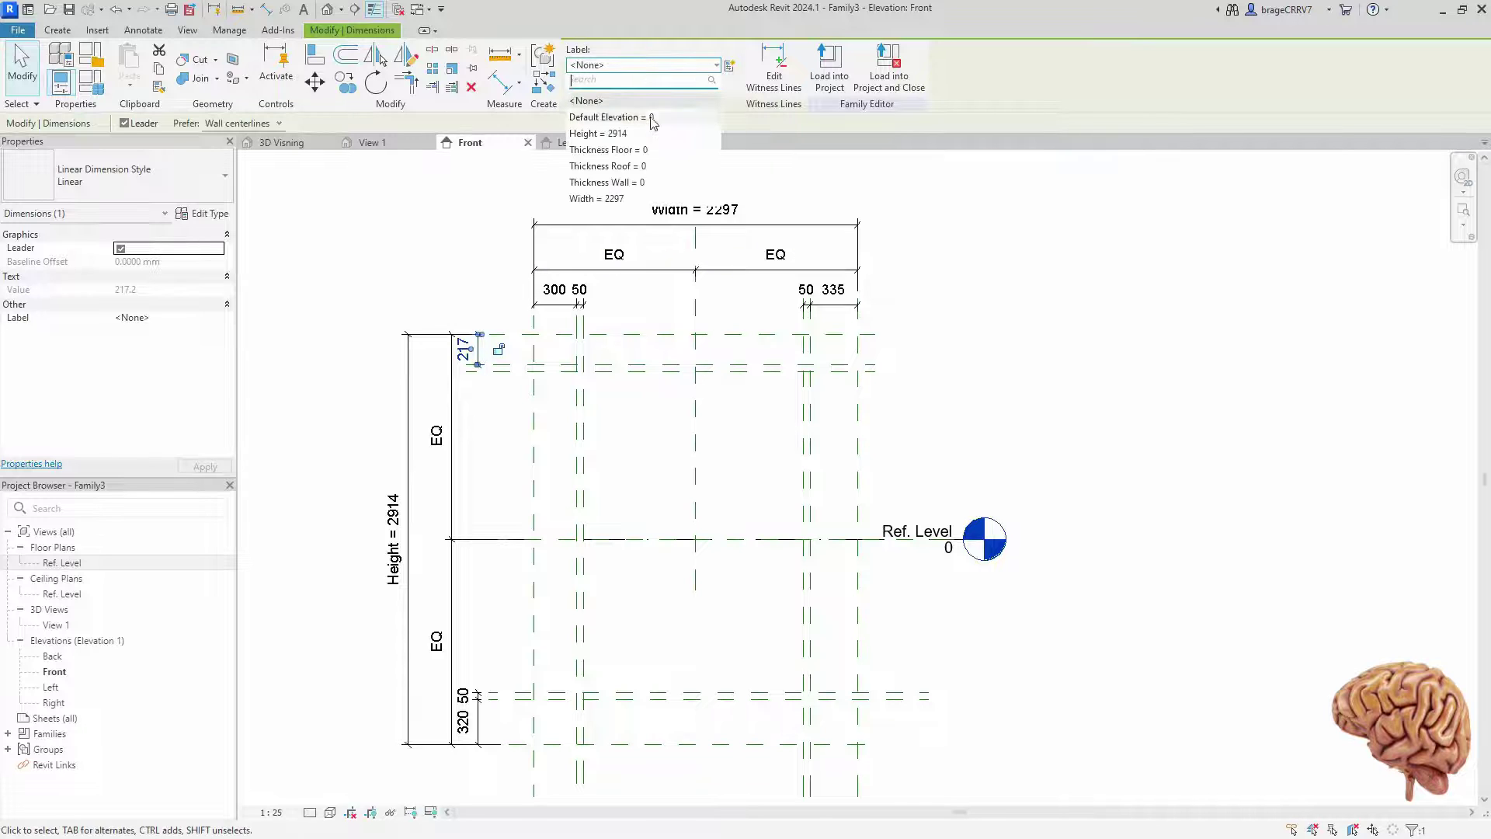
left_click(641, 168)
left_click(393, 316)
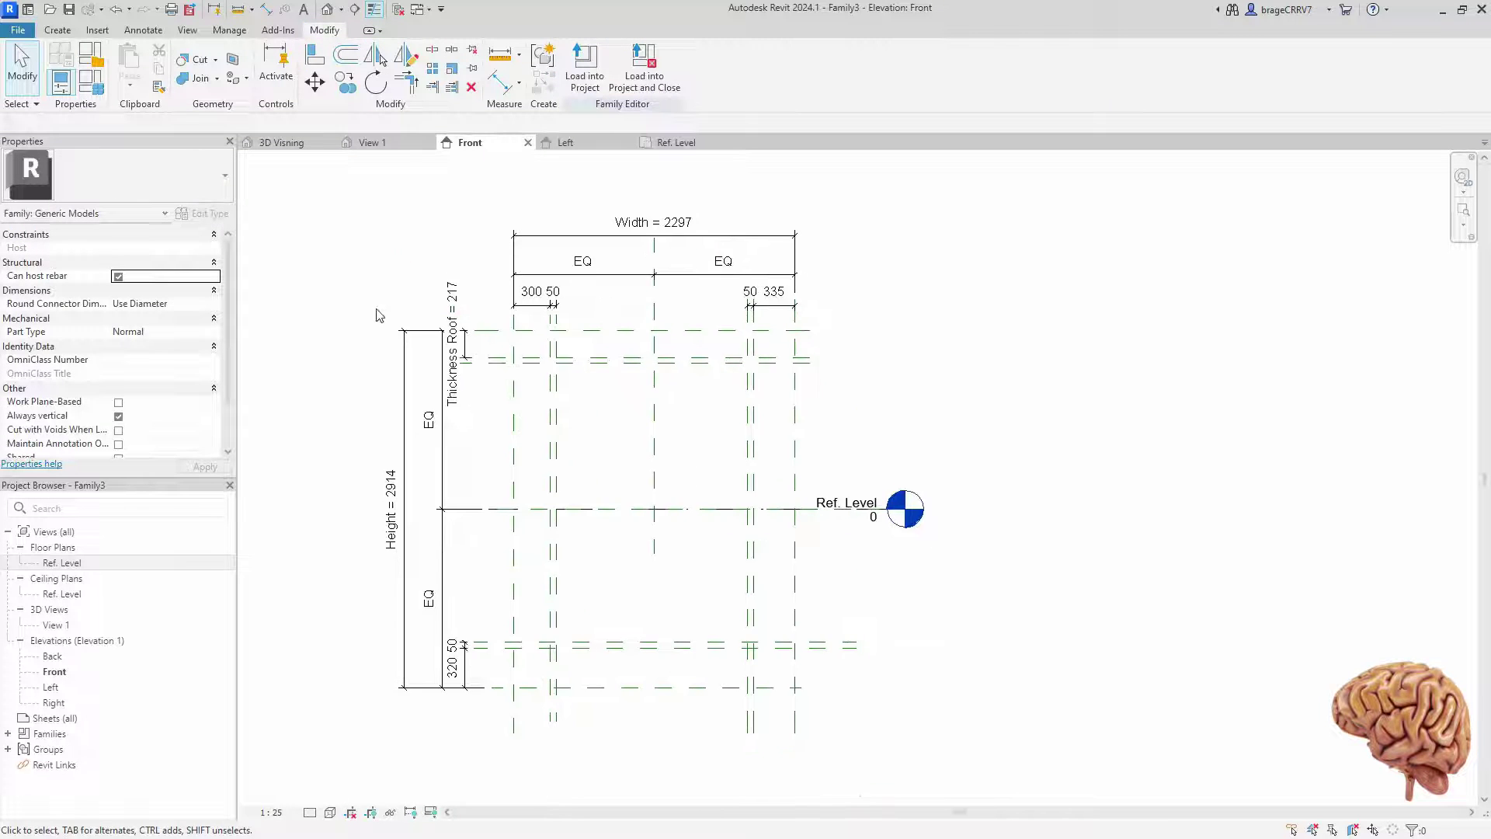
middle_click_drag(393, 316, 390, 296)
left_click(479, 335)
left_click(373, 284)
scroll(514, 168, "down", 1)
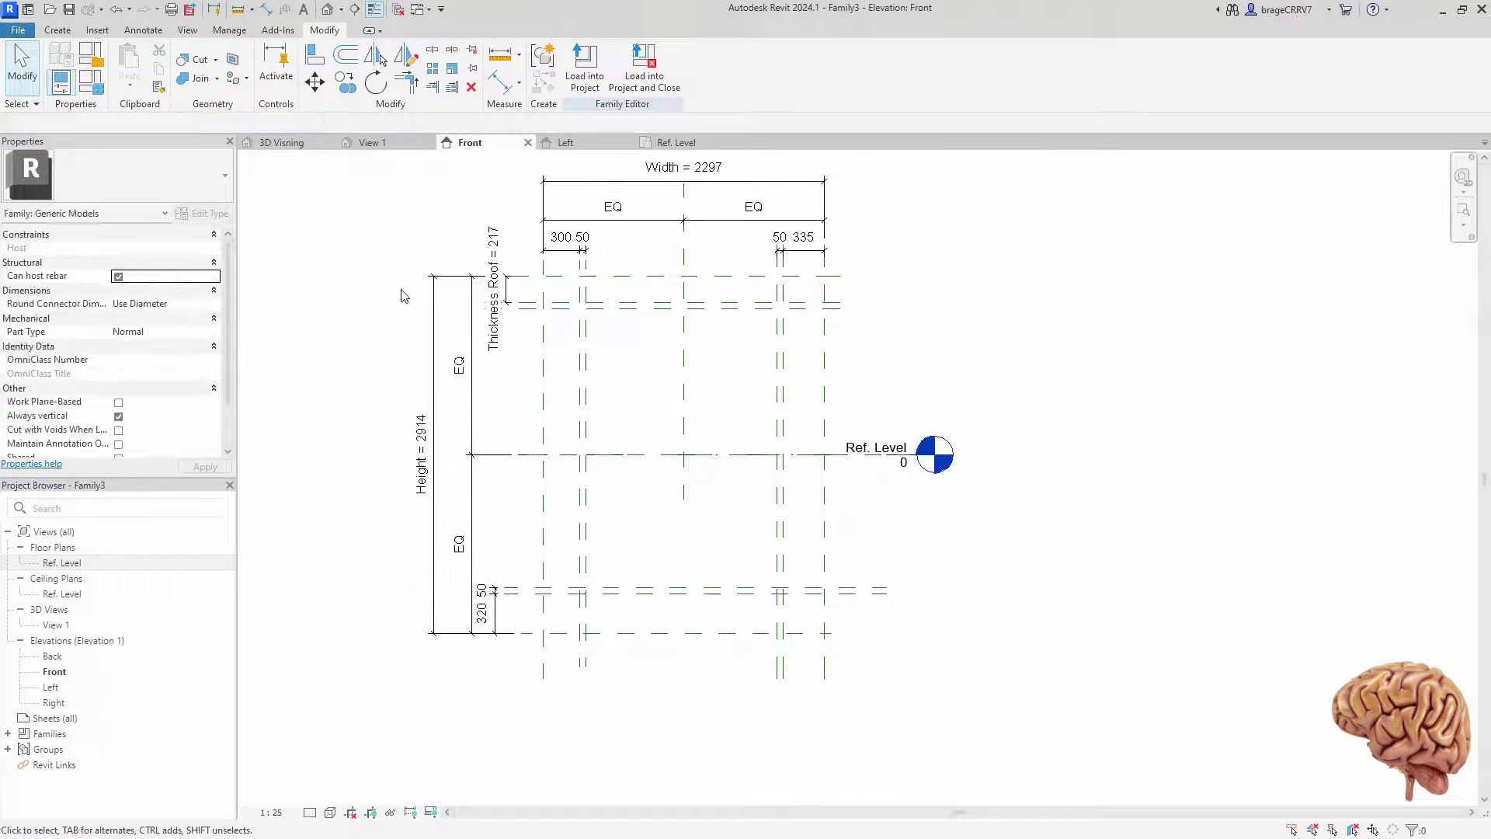
Label the 320 dimension Thickness Floor, move the 50 text clear, and select both wall dimensions
left_click(495, 622)
left_click(609, 67)
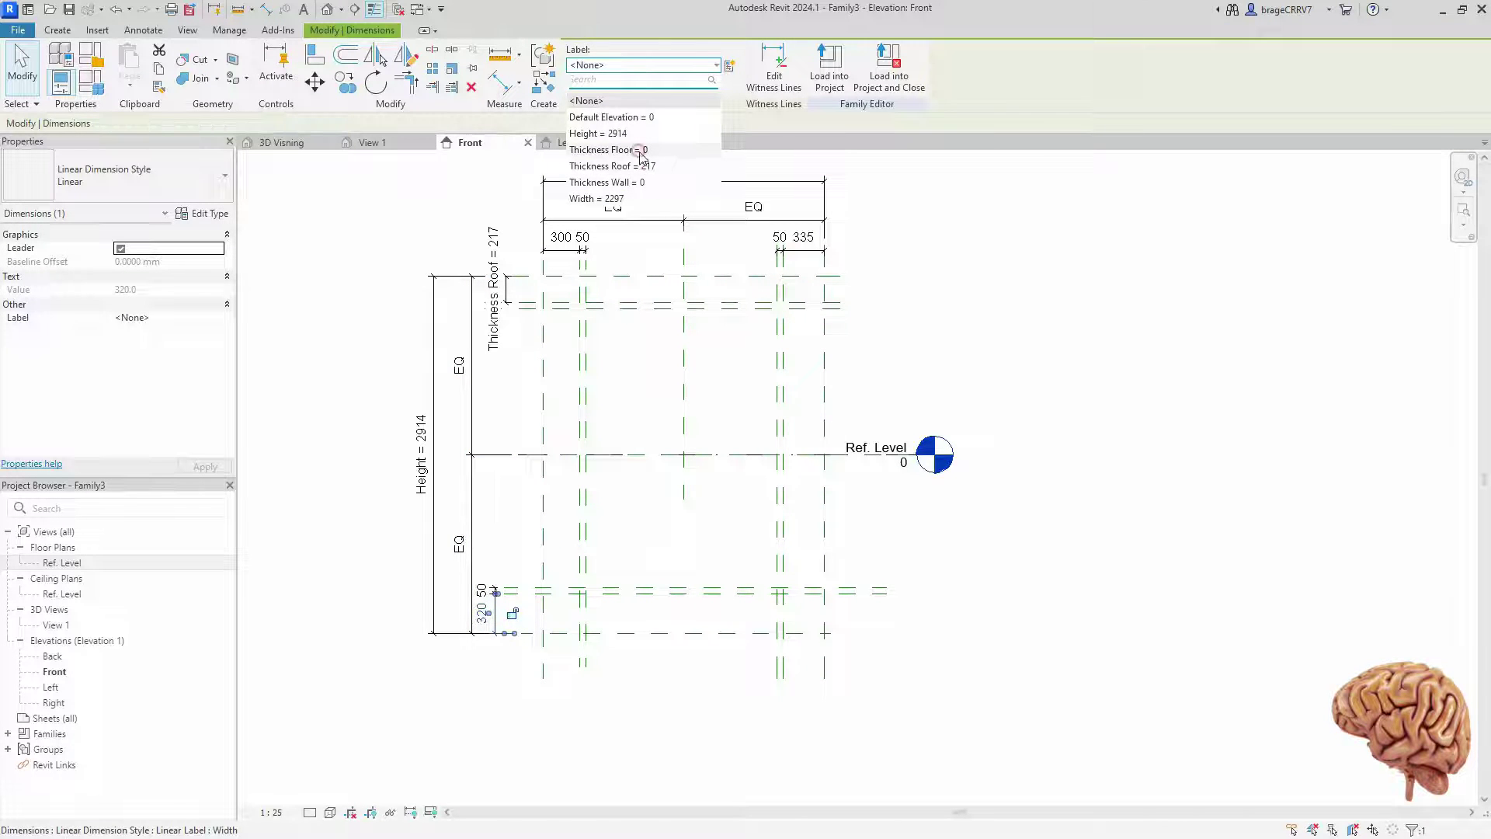
left_click(608, 149)
left_click(1098, 437)
scroll(497, 618, "up", 4)
scroll(498, 618, "down", 2)
left_click_drag(561, 573, 573, 569)
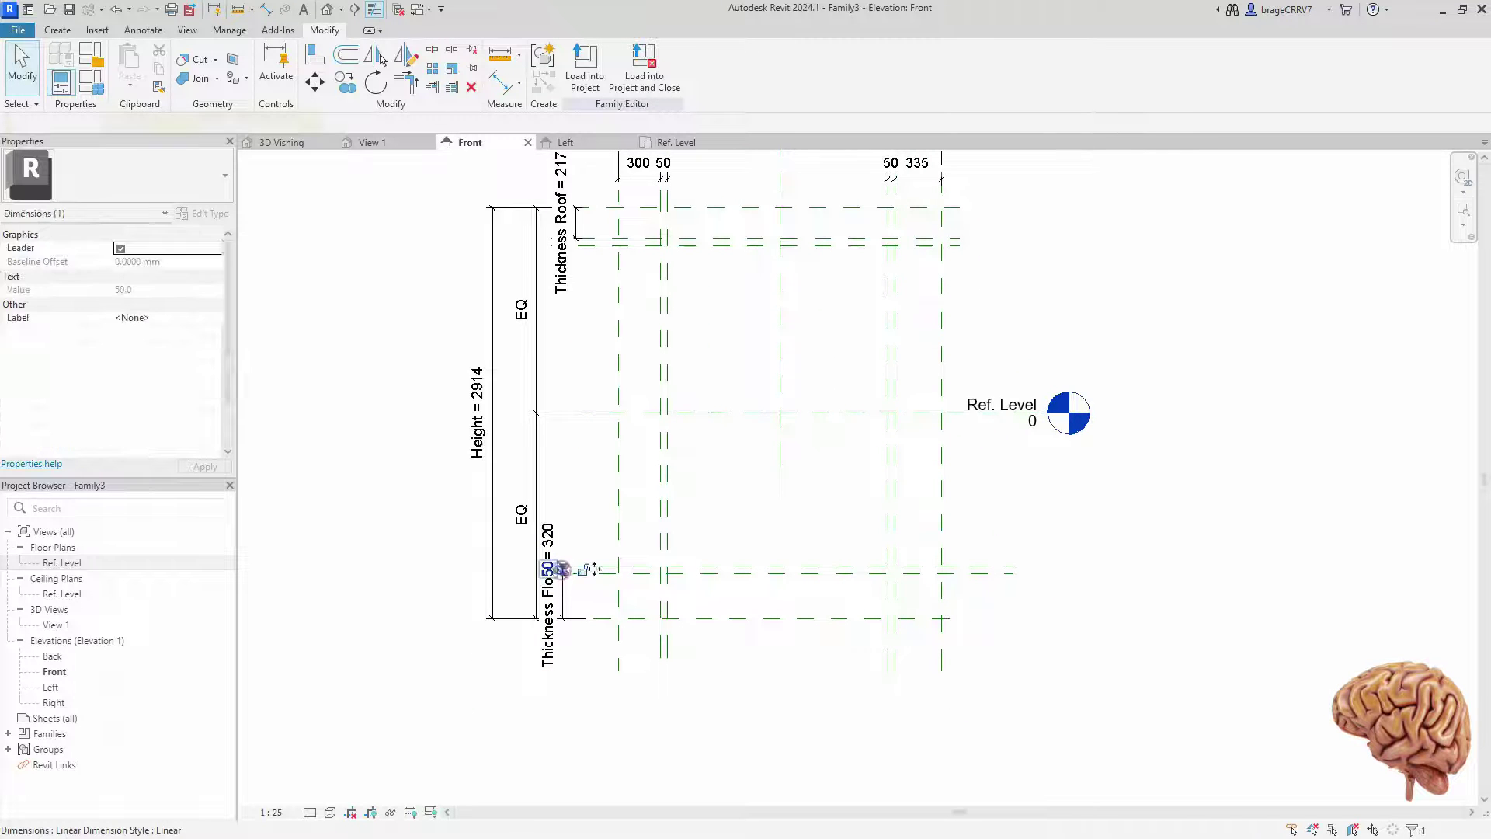
left_click(574, 531)
scroll(574, 530, "down", 1)
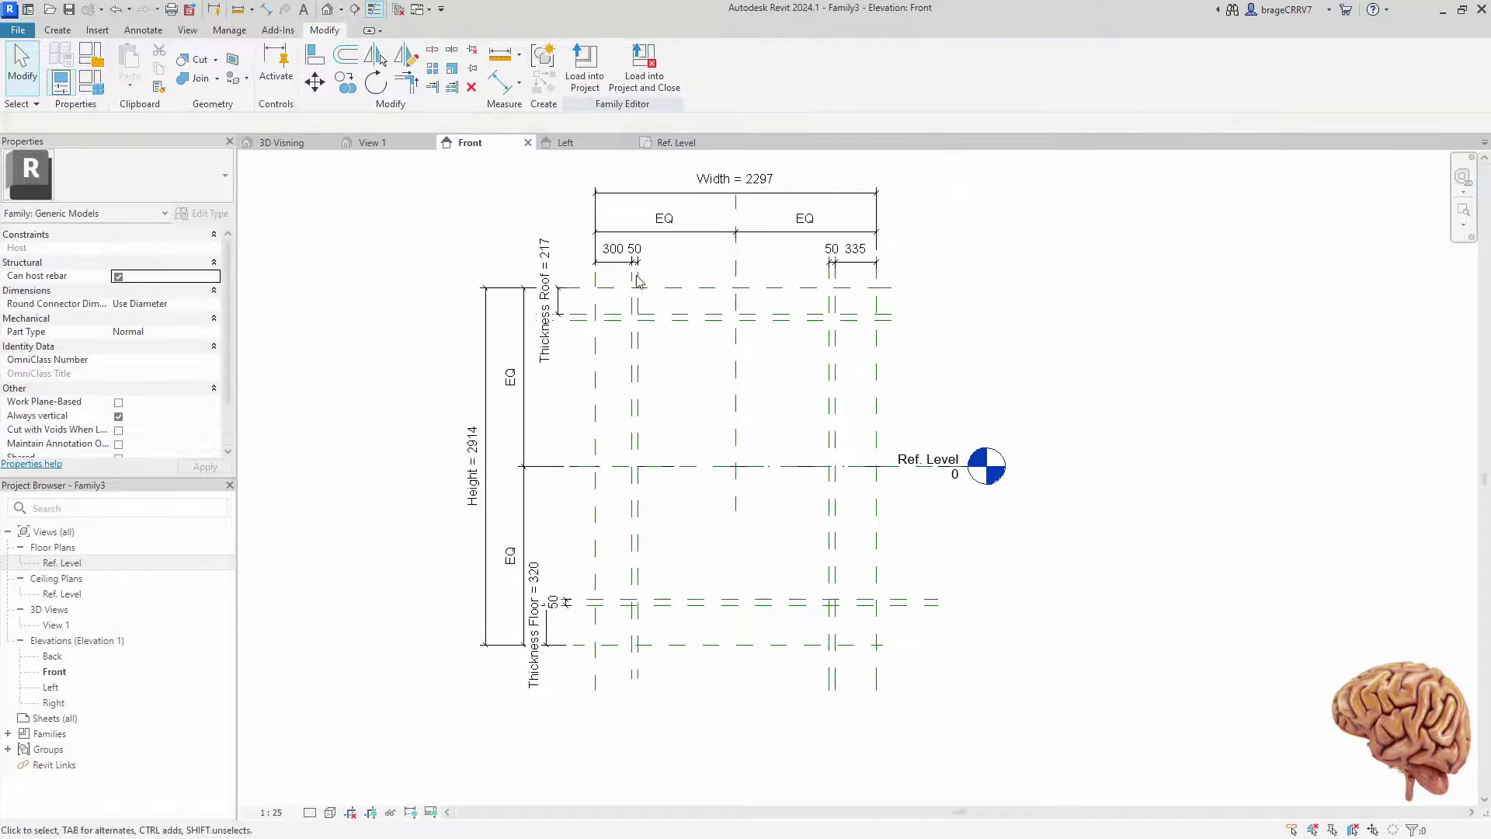
left_click(613, 257)
left_click(864, 263, "ctrl")
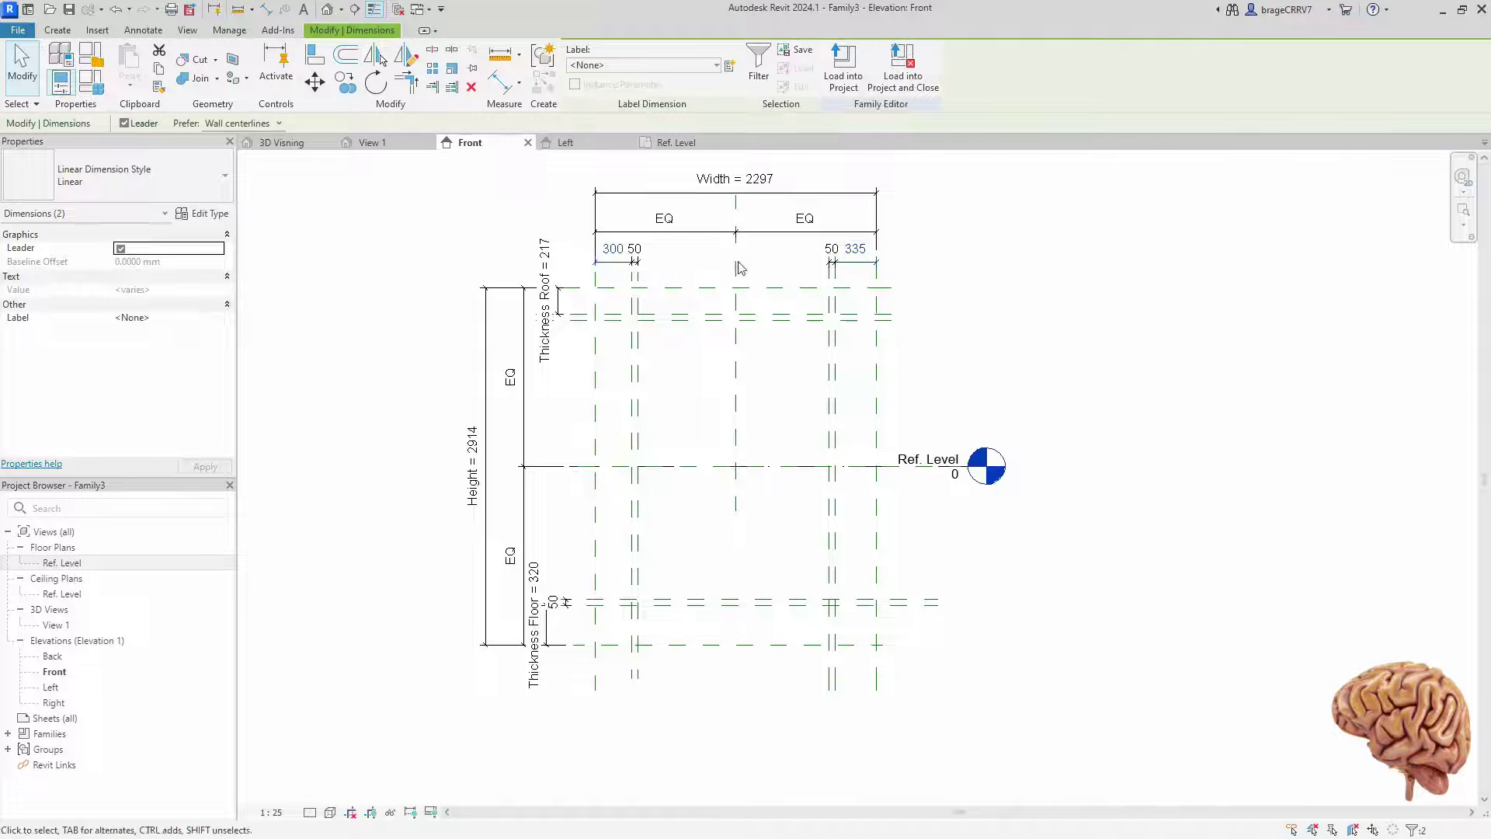
Label both wall dimensions (300 and 335) Thickness Wall
left_click(644, 65)
left_click(640, 183)
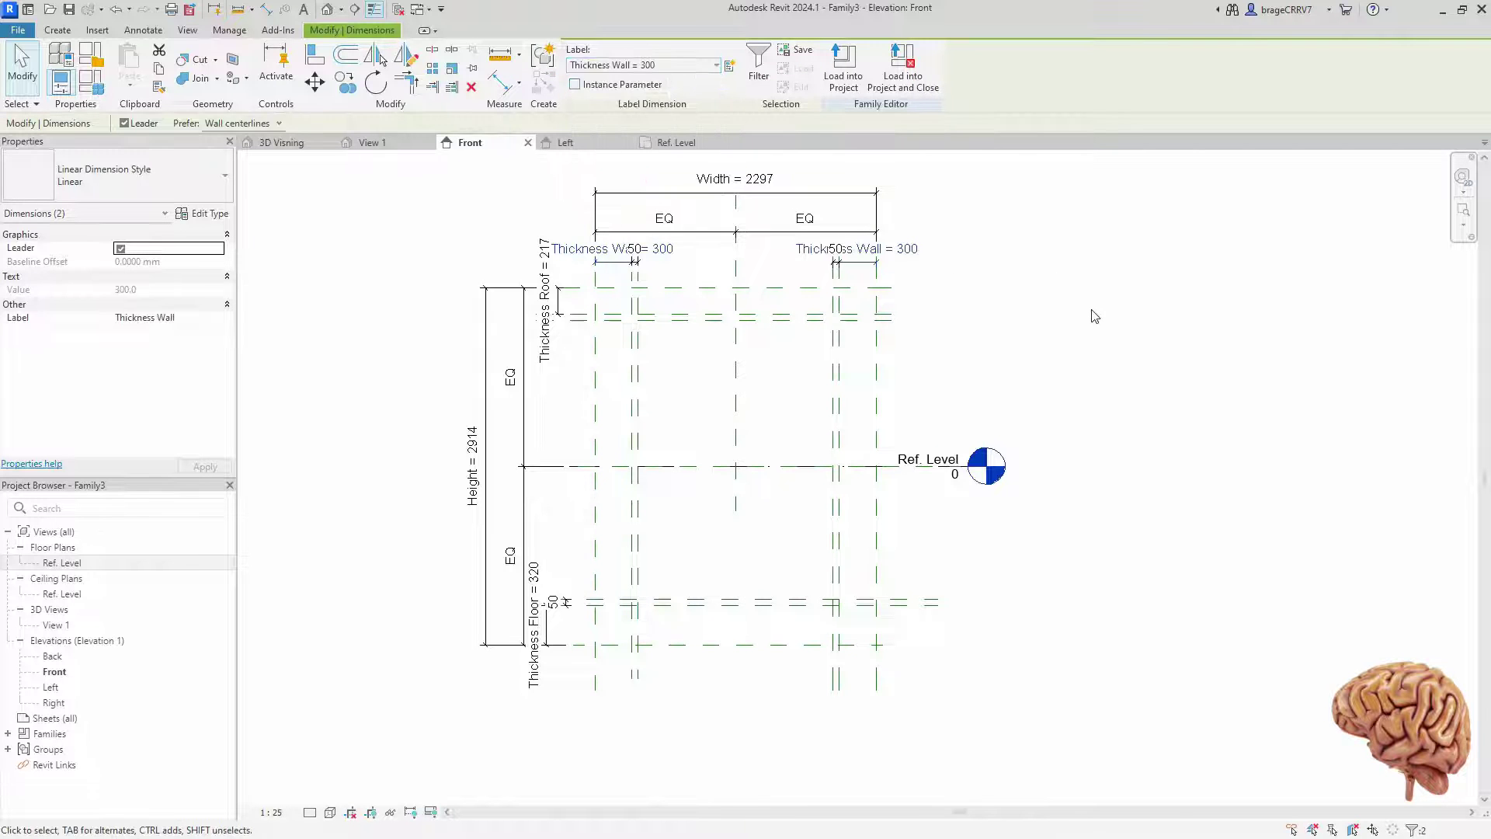
left_click(1088, 316)
mouse_move(963, 359)
middle_mouse_down()
mouse_move(957, 384)
mouse_move(955, 370)
middle_mouse_up()
In Family Types (FT), move Chamfer down and Width up so Height and Width lead, then apply
key("f")
key("t")
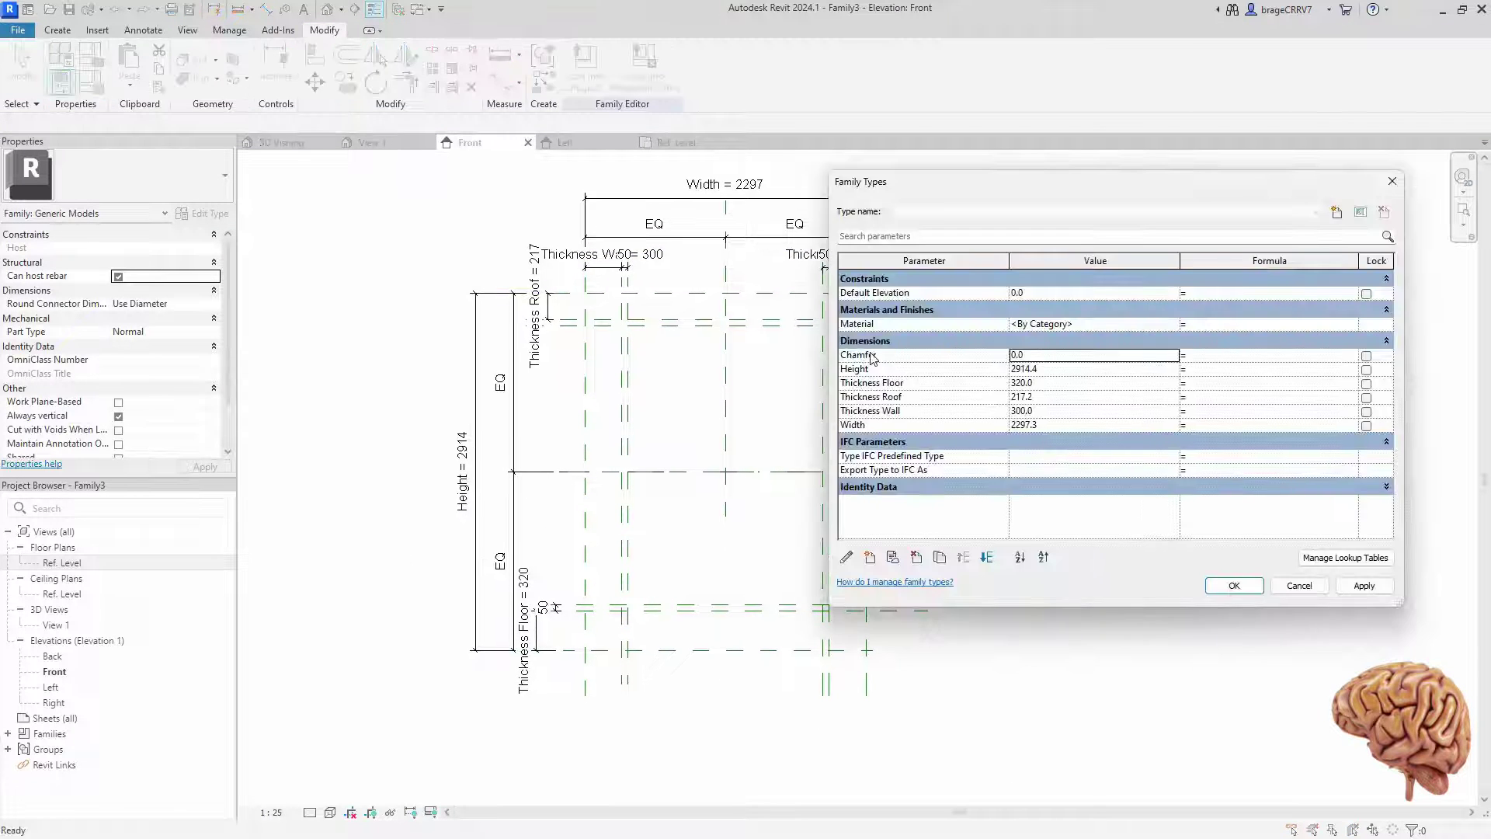
left_click(988, 557)
left_click(987, 557)
left_click(987, 557)
left_click(987, 557)
left_click(988, 557)
left_click(888, 411)
left_click(963, 557)
left_click(963, 557)
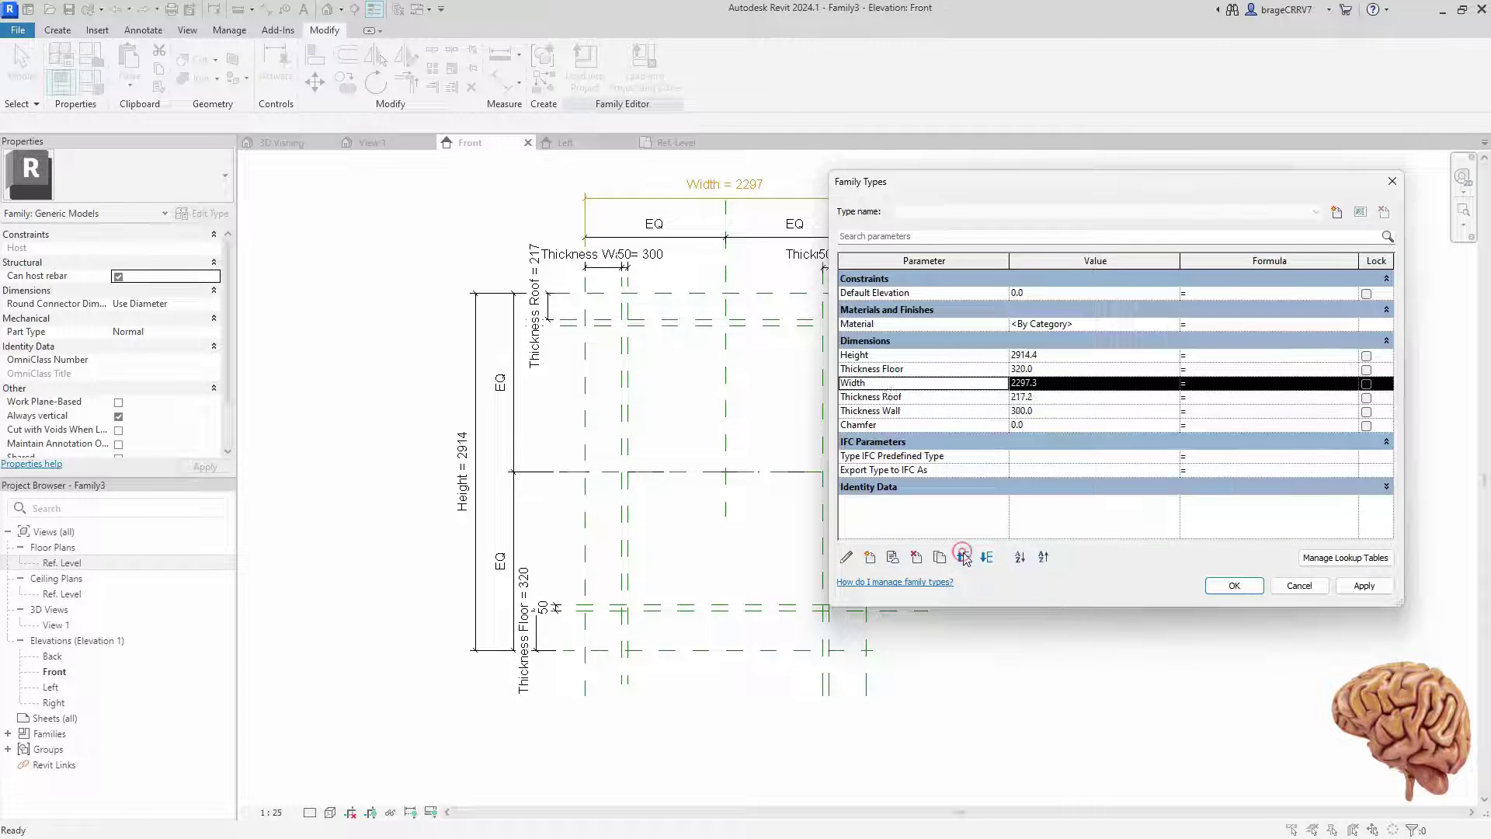
left_click(963, 557)
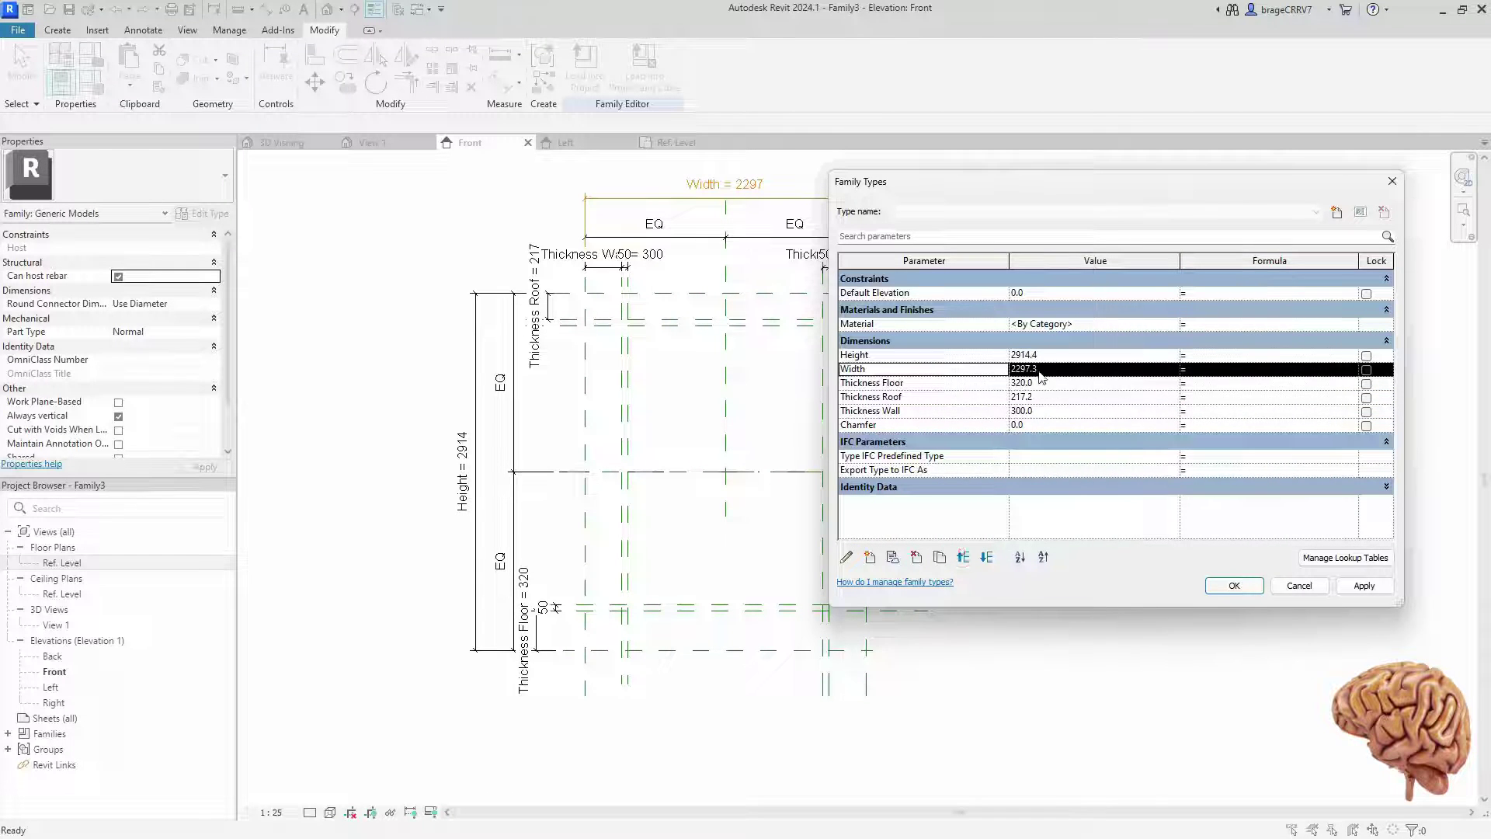
left_click(1361, 587)
left_click(1234, 586)
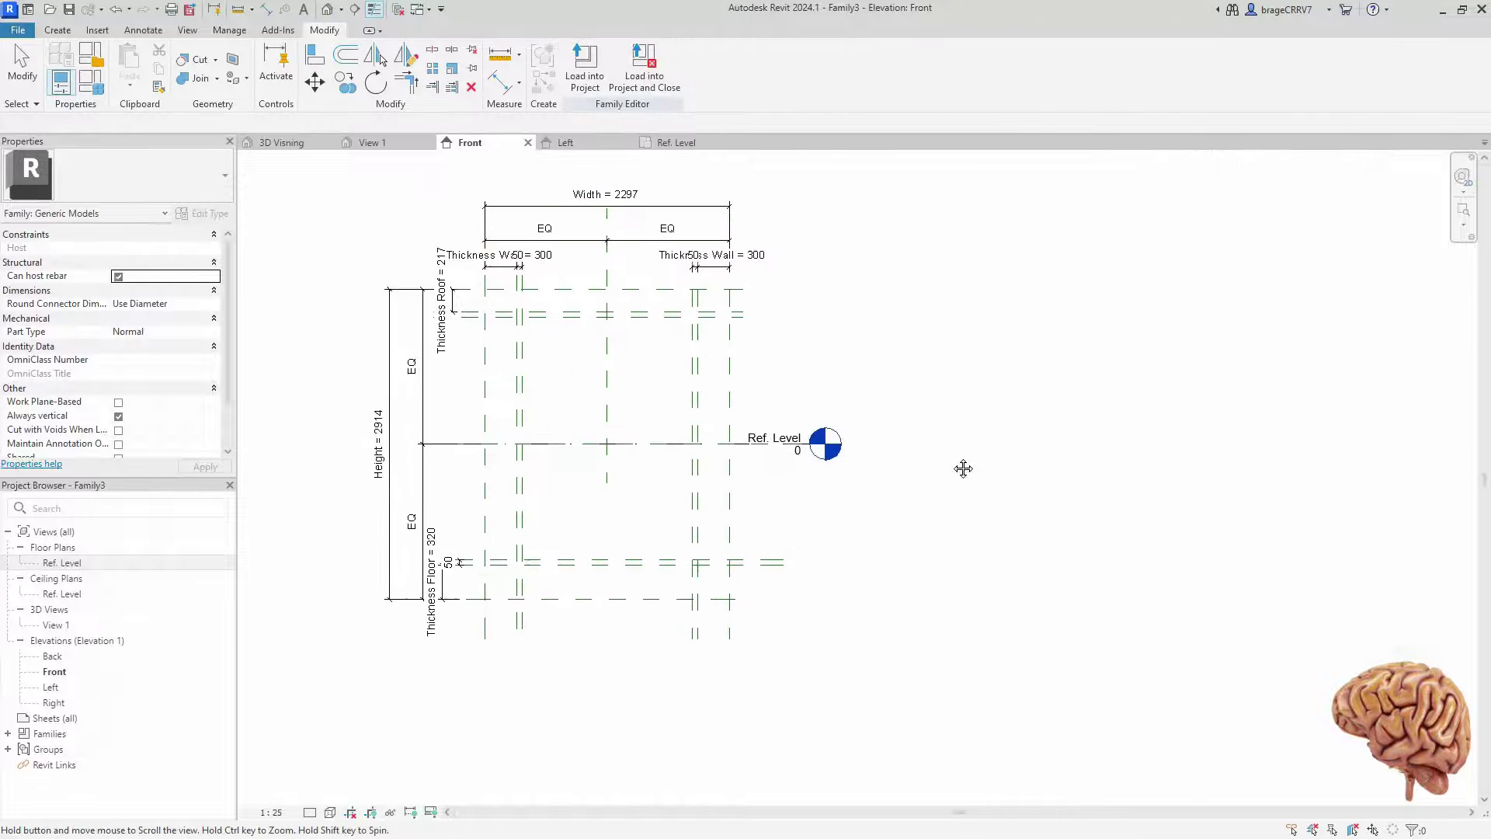
Open the Ref. Level plan and add a Length parameter placed below Width
double_click(193, 558)
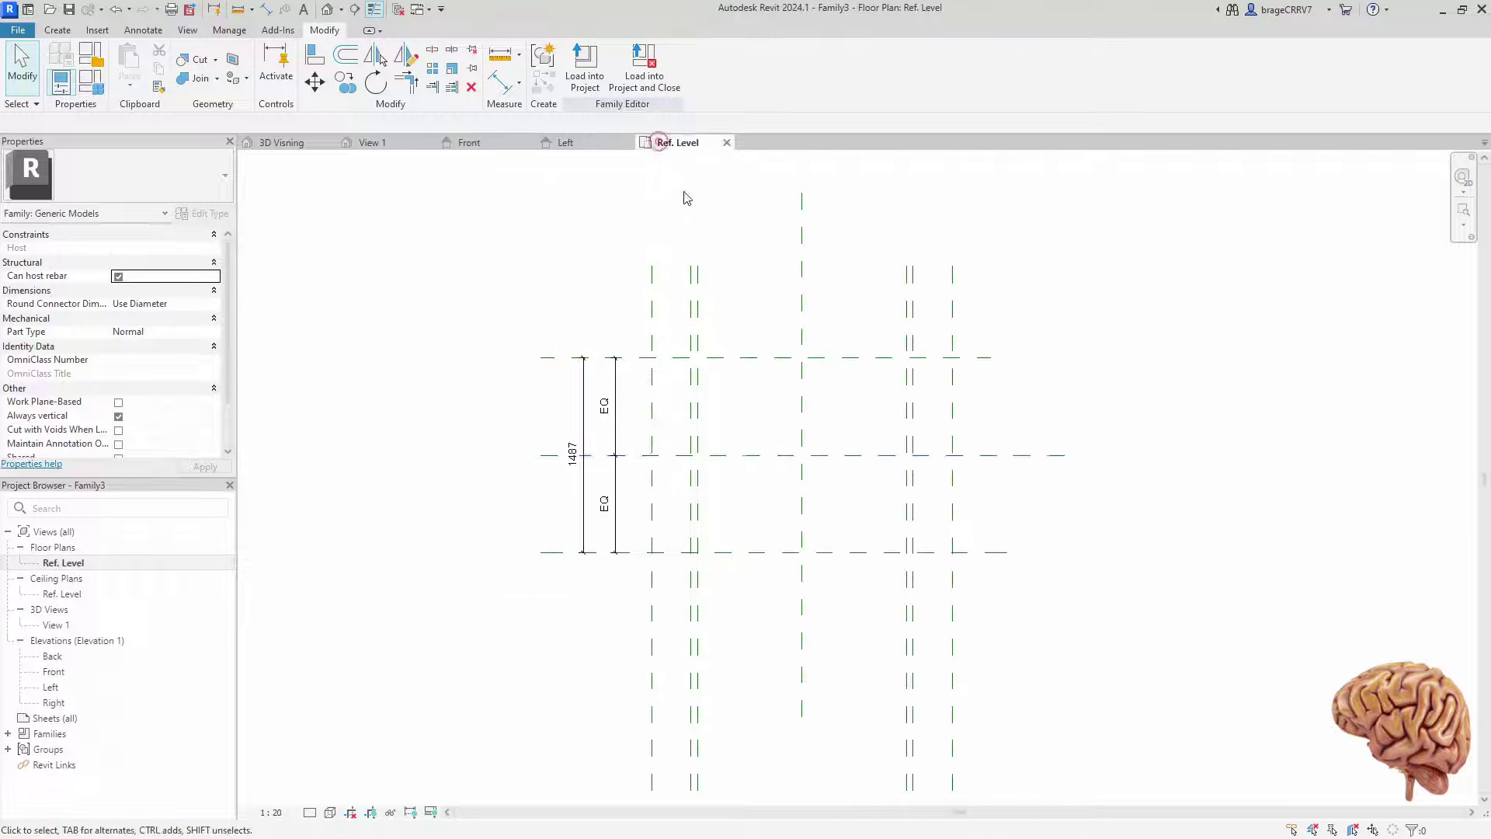
left_click(597, 412)
left_click(643, 64)
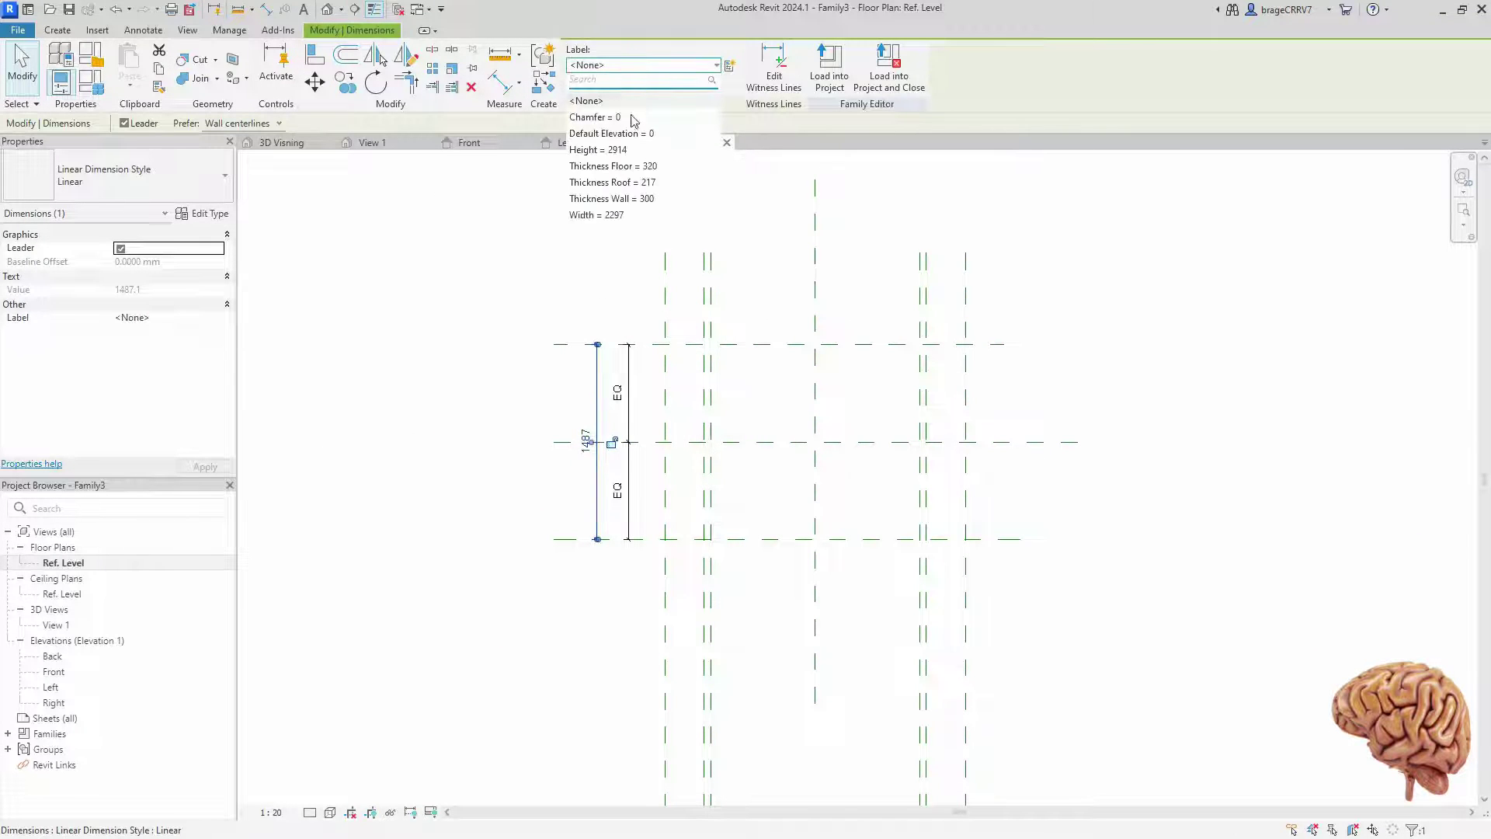
left_click(533, 343)
left_click(91, 81)
left_click(871, 557)
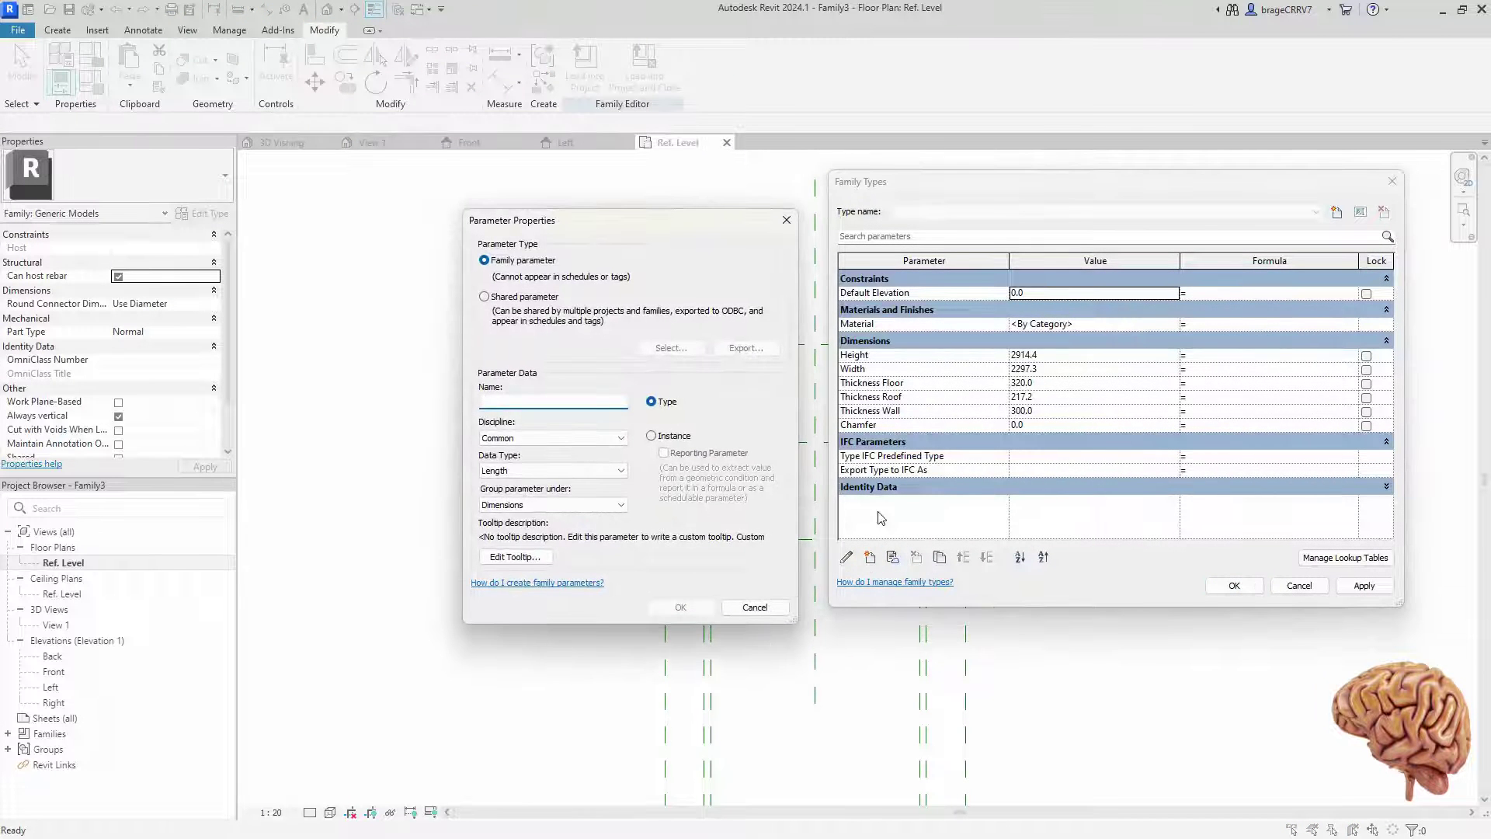
left_click(683, 609)
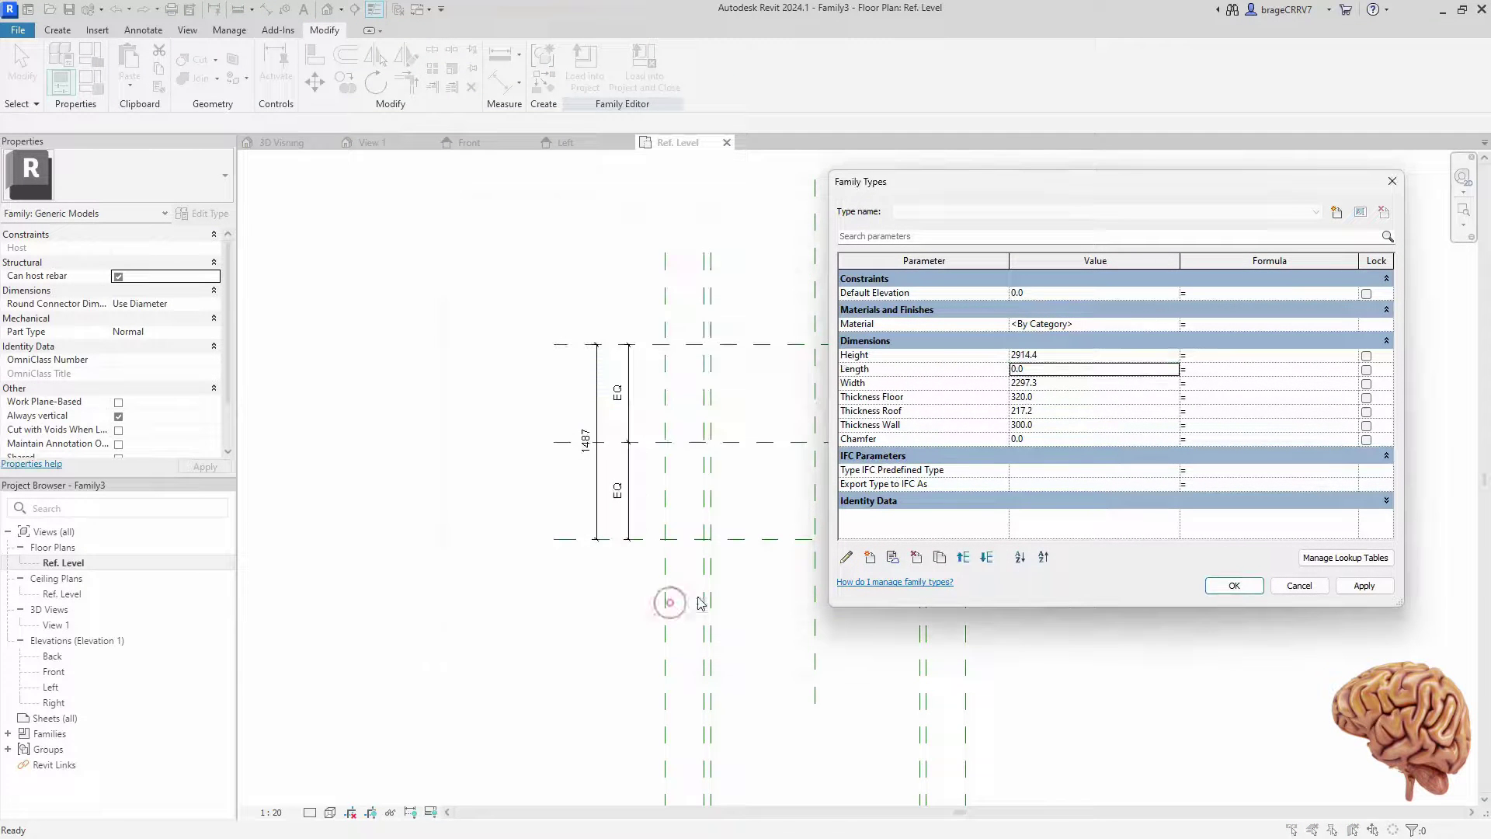
left_click(983, 557)
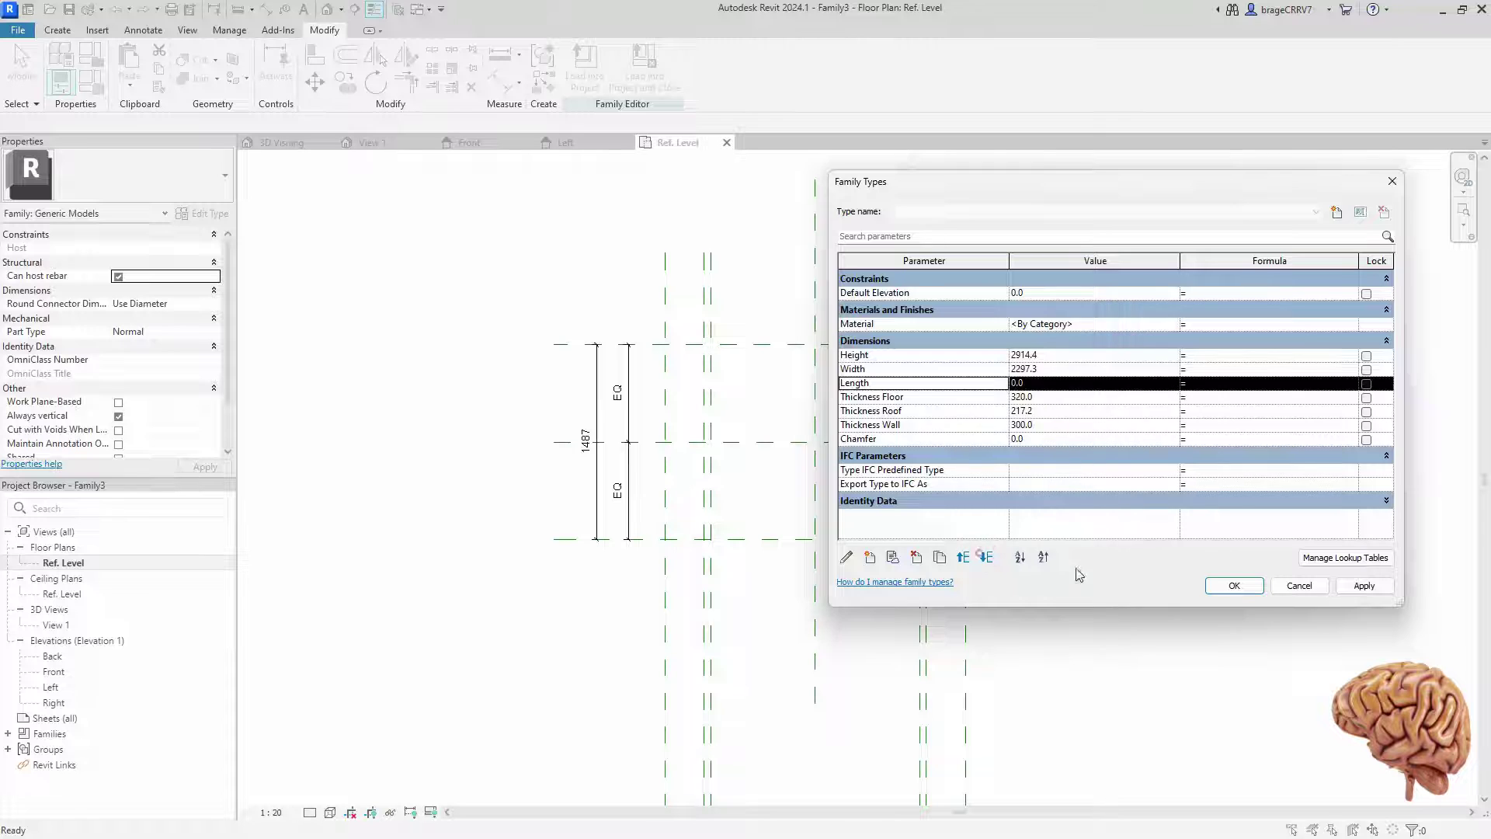
left_click(1234, 586)
Label the 1487 plan dimension Length and return to the Front elevation
left_click(597, 482)
left_click(621, 65)
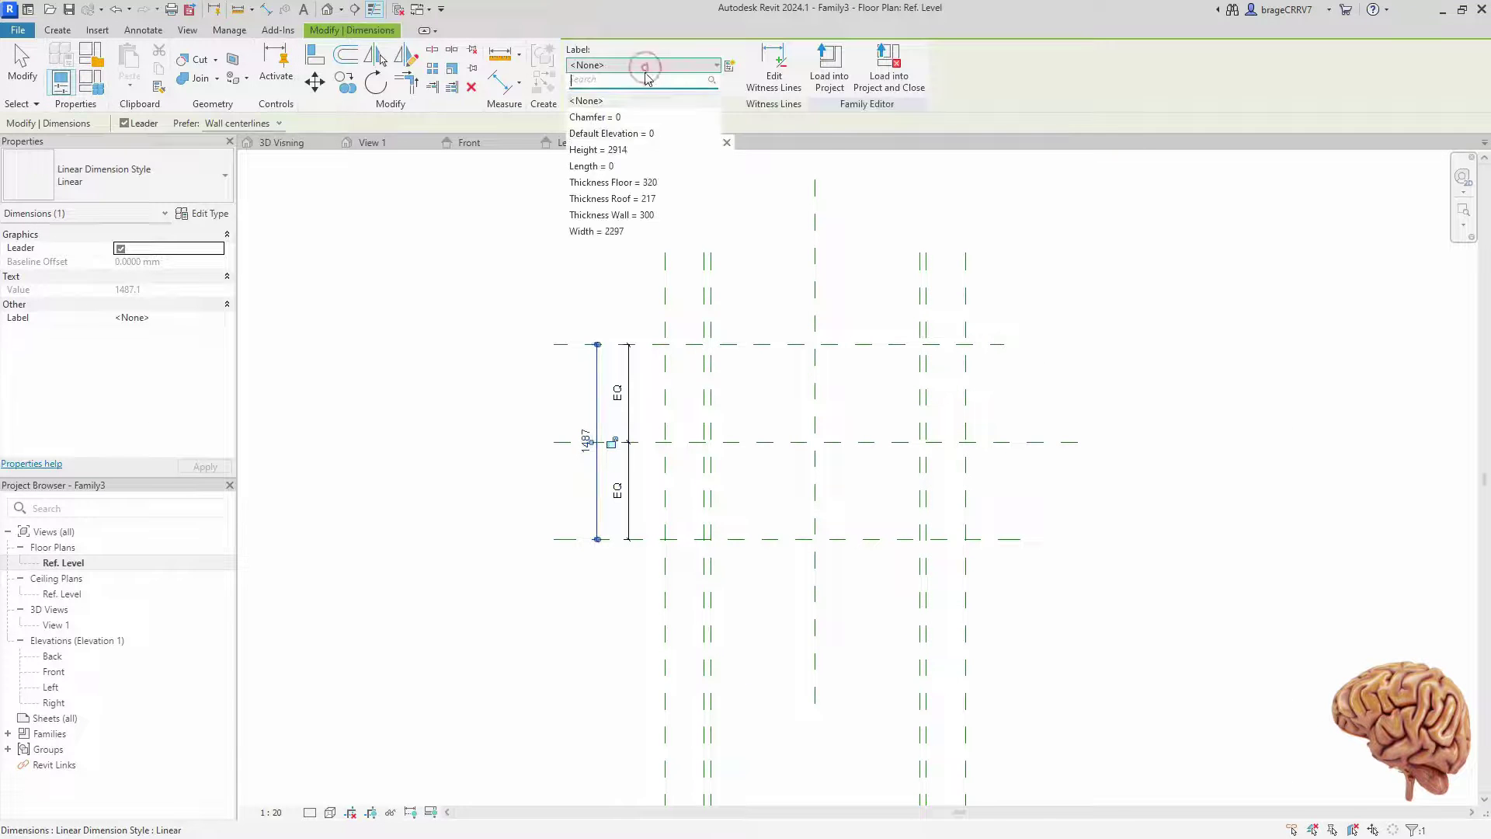
left_click(610, 163)
left_click(482, 453)
middle_click_drag(482, 453, 445, 448)
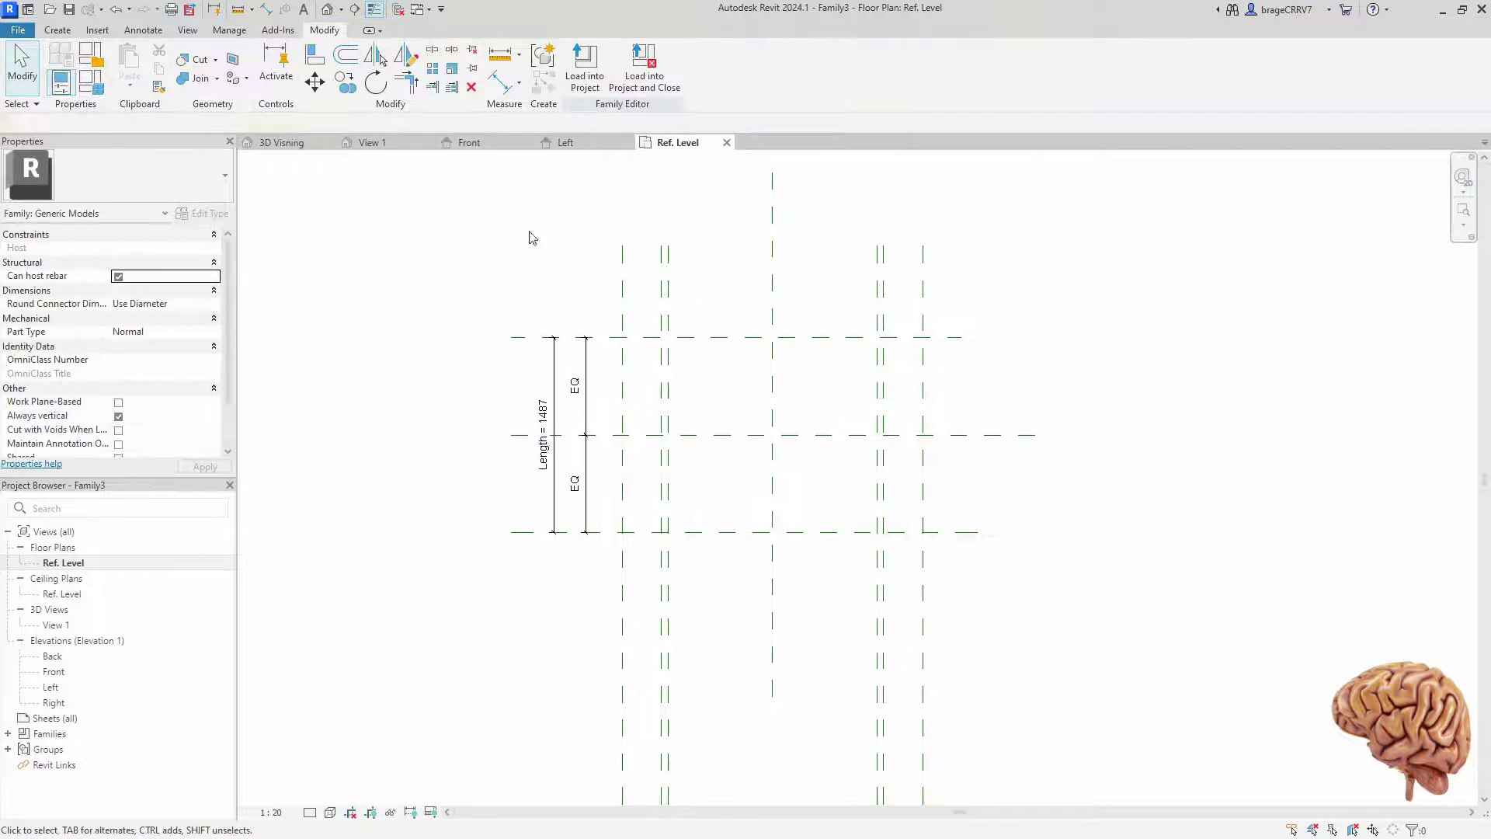
middle_click_drag(450, 233, 340, 247)
left_click(452, 144)
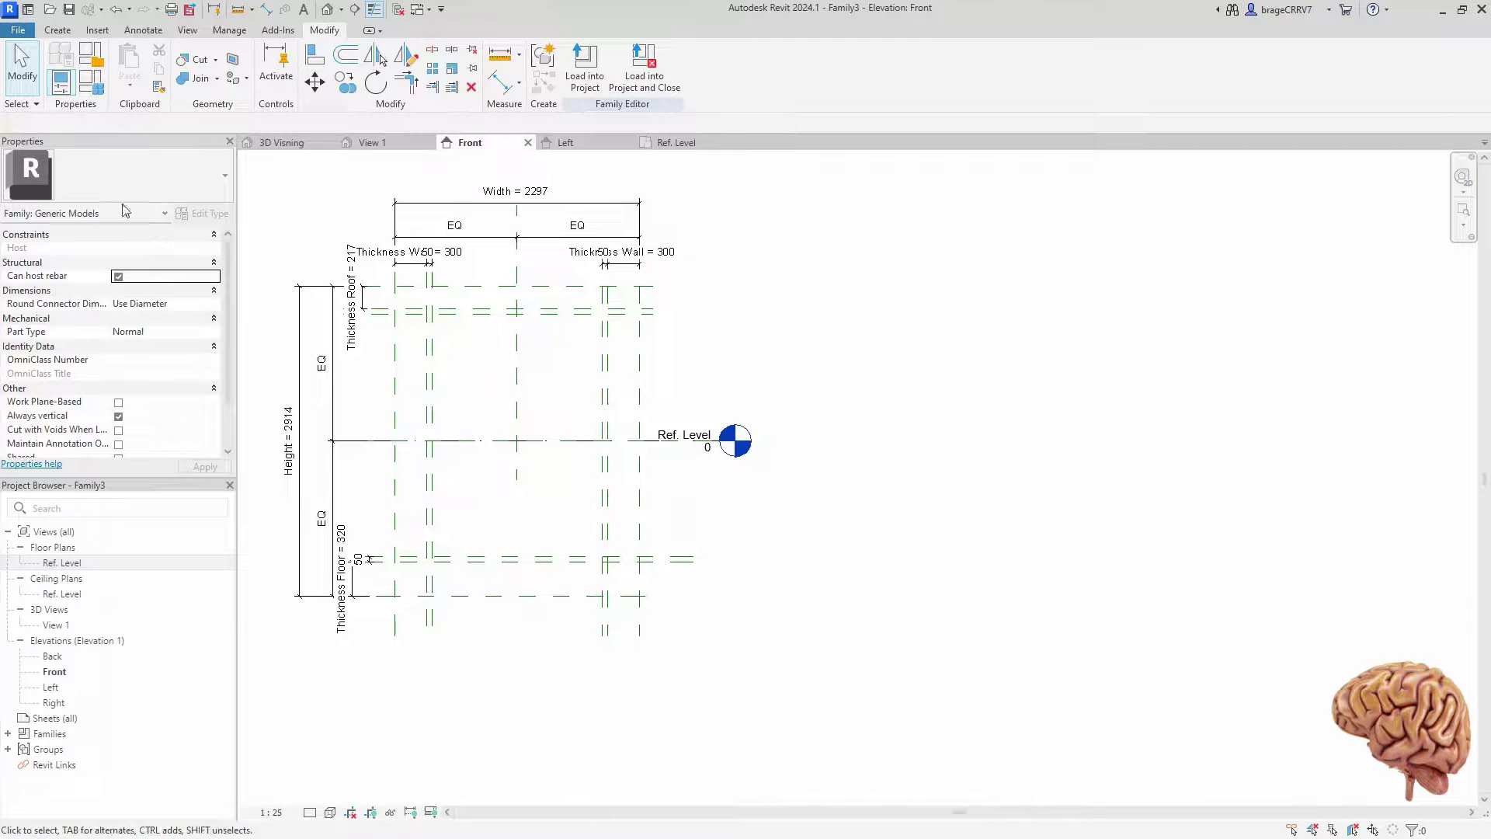
Label the three 50 gap dimensions Chamfer
scroll(342, 534, "up", 3)
left_click(345, 556)
middle_click_drag(386, 253, 379, 354)
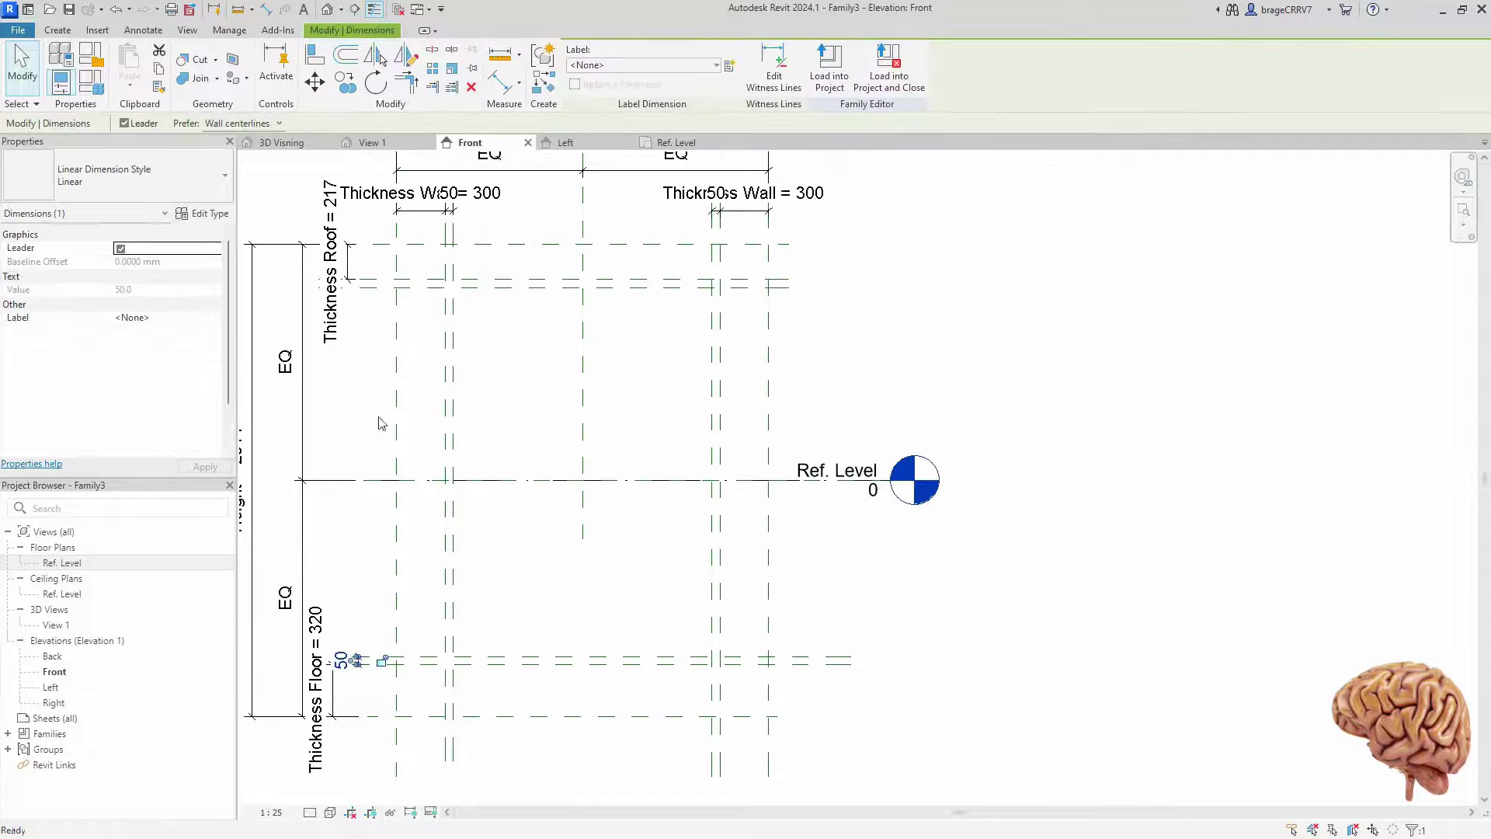
left_click(448, 208, "ctrl")
left_click(713, 209, "ctrl")
left_click(660, 65)
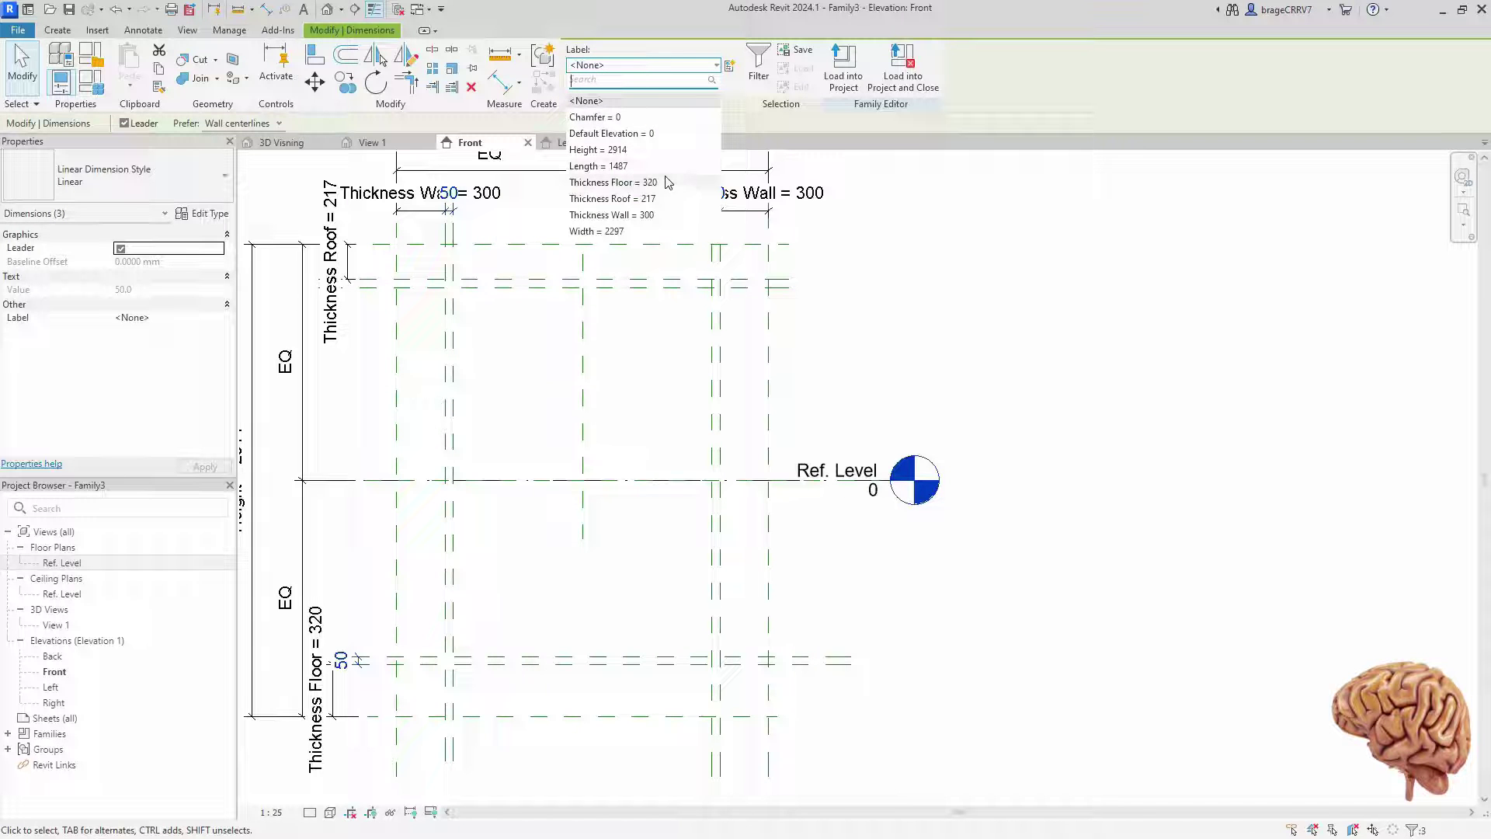
left_click(595, 116)
left_click(940, 338)
scroll(947, 346, "down", 2)
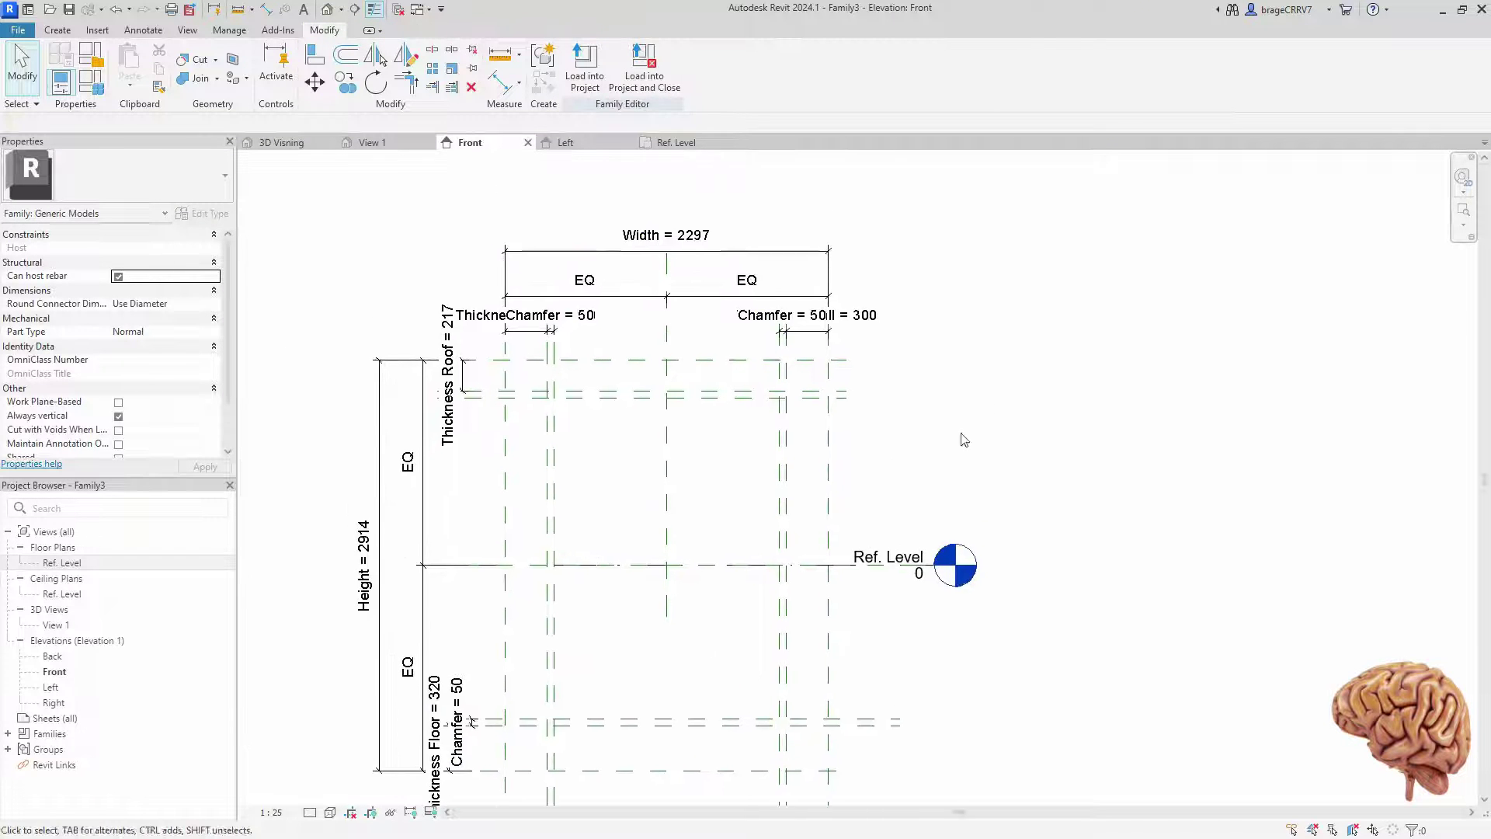
scroll(660, 280, "up", 1)
Drag the right and left Thickness Wall dimensions above their Chamfer dimensions
left_click(642, 271)
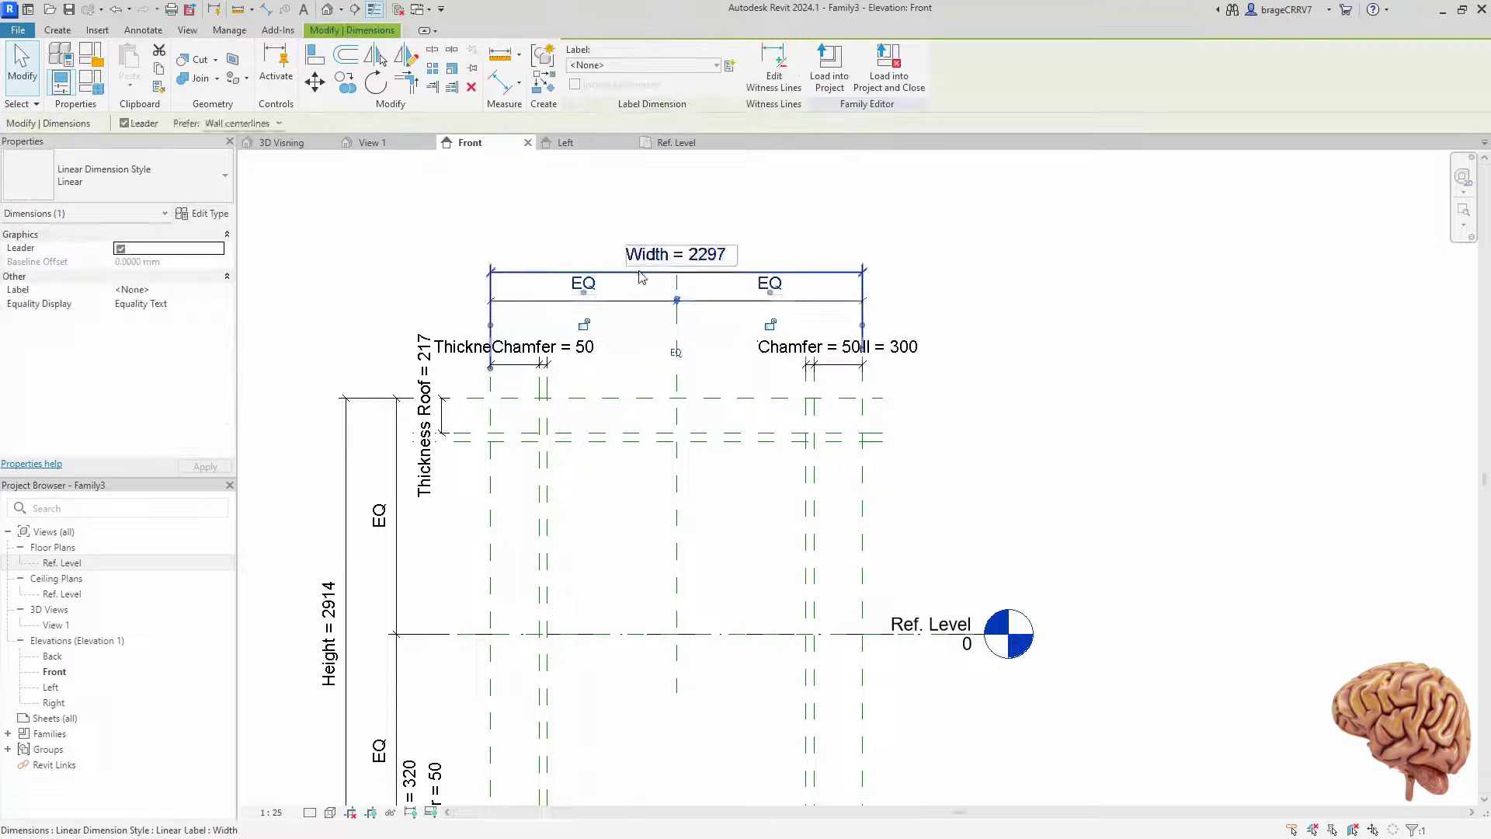
left_click(1036, 340)
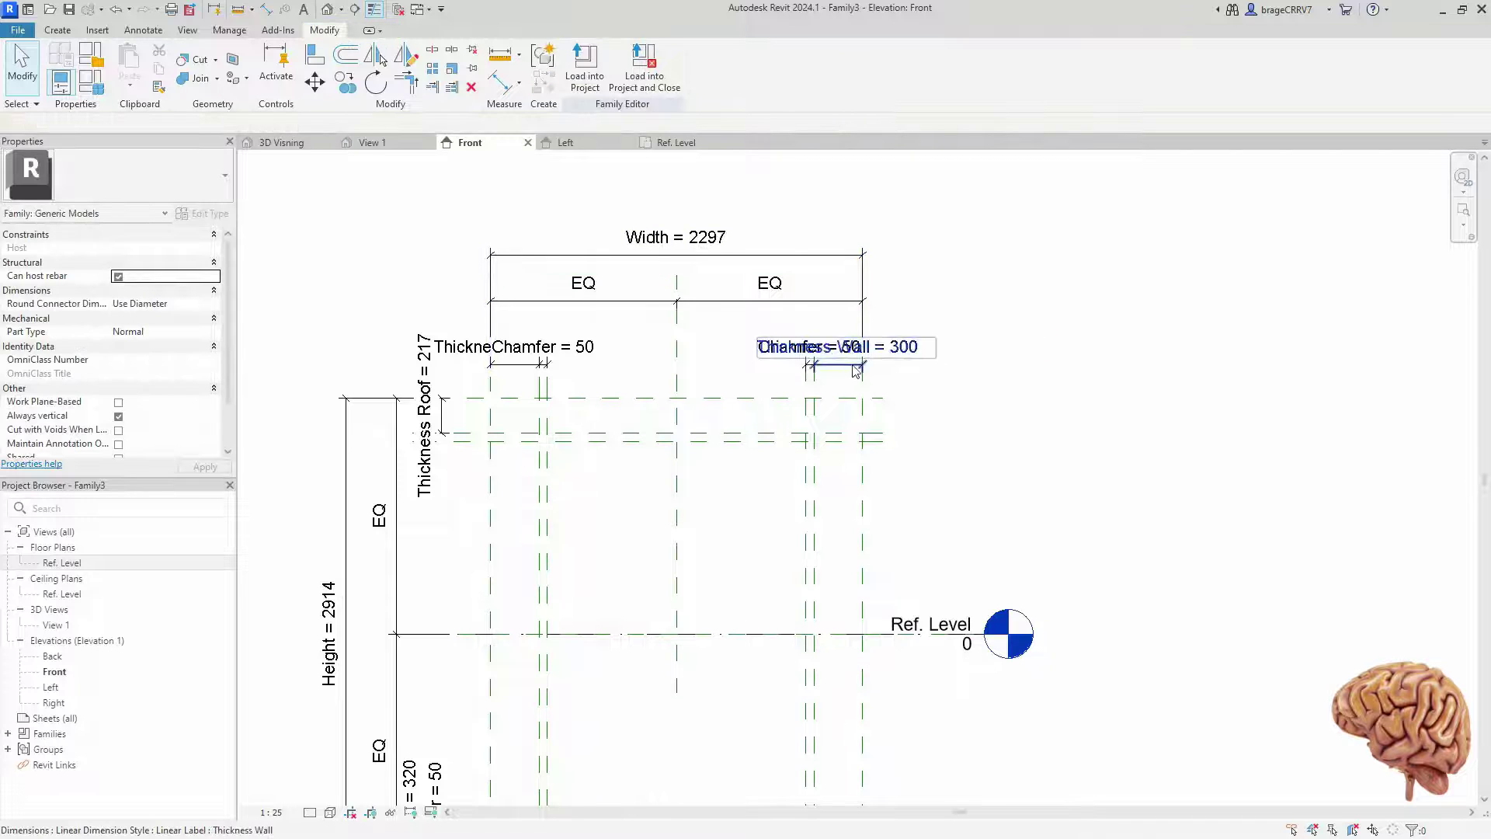
left_click_drag(823, 377, 825, 346)
left_click(1015, 359)
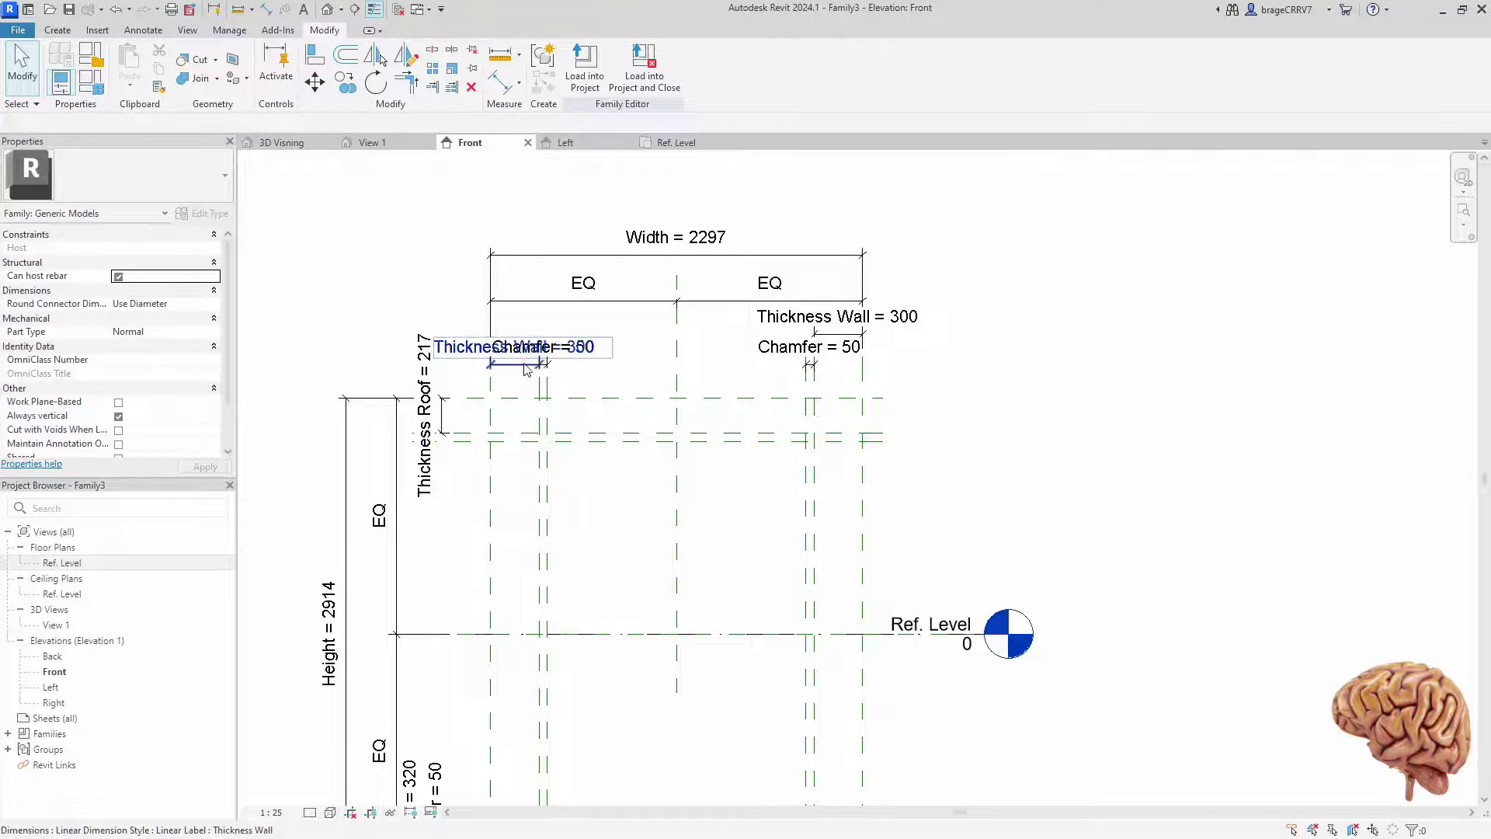
left_click_drag(466, 347, 466, 318)
left_click(398, 263)
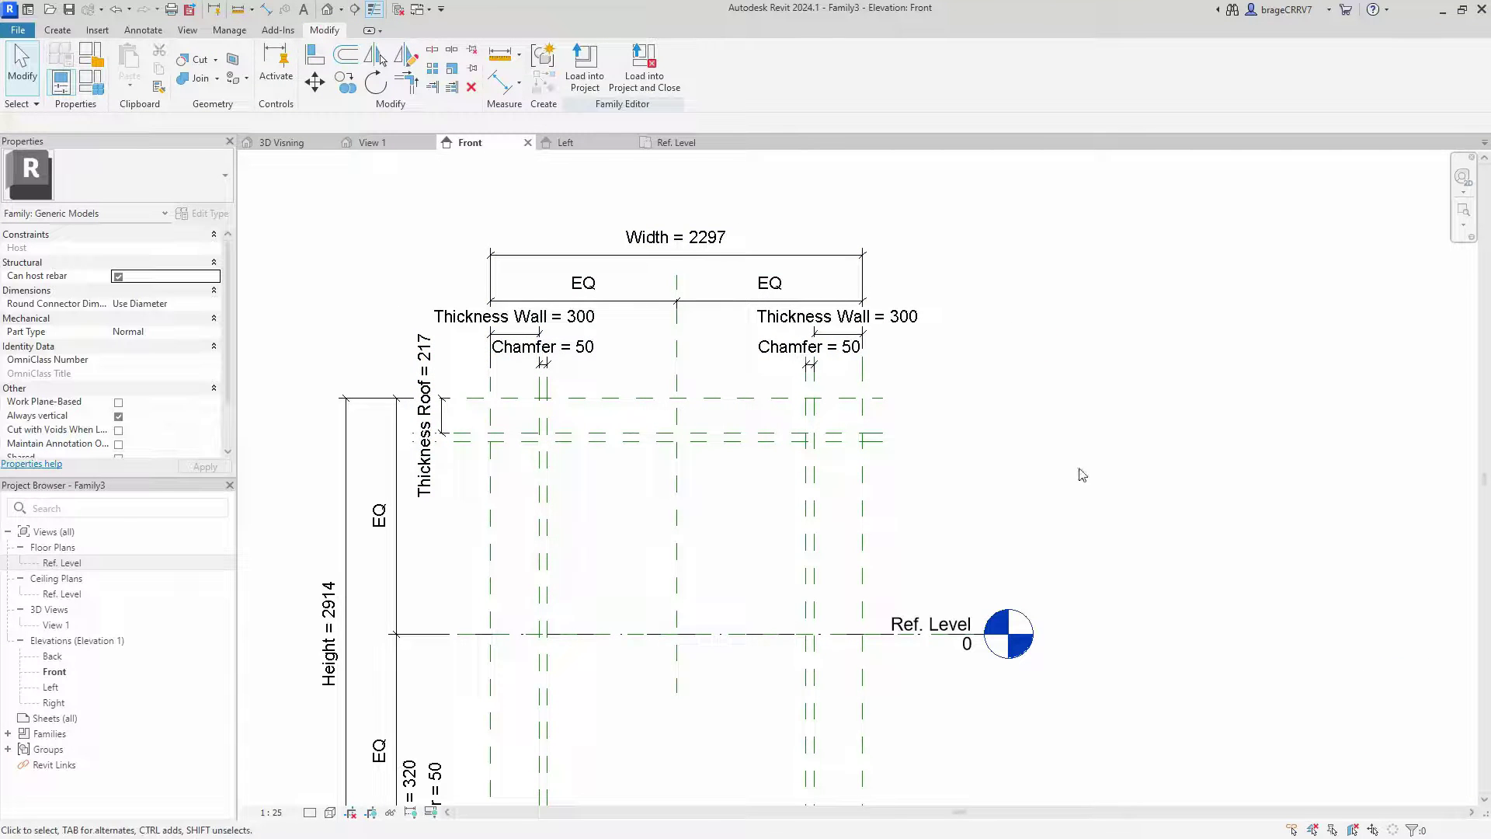
scroll(1076, 466, "down", 1)
middle_click_drag(1082, 473, 1103, 327)
middle_click_drag(1005, 439, 919, 422)
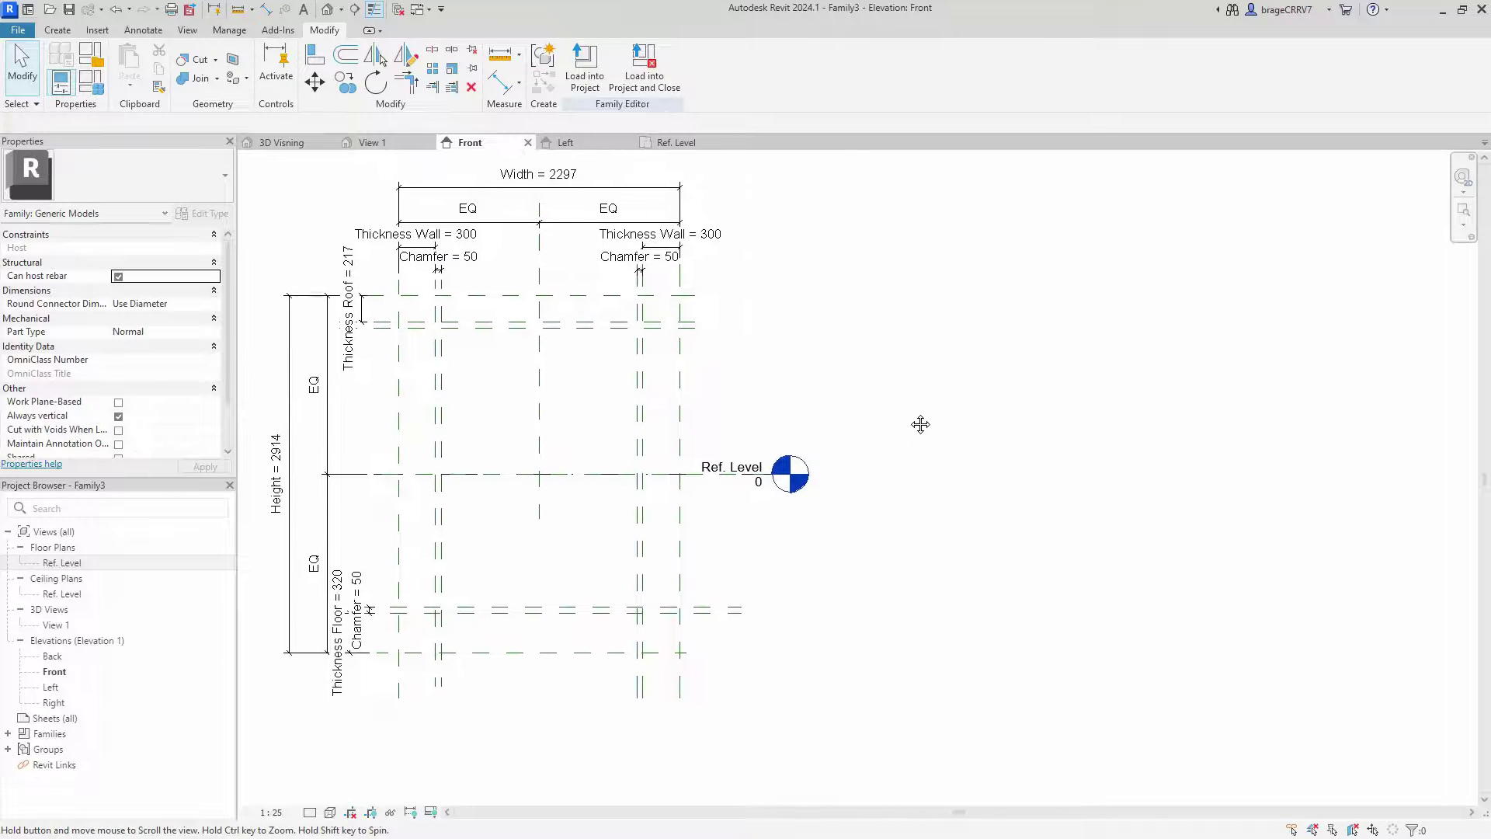
In Family Types, flex Height to 2000 then 3000, and Width to 2000
left_click(90, 81)
left_click(1112, 362)
type("2000")
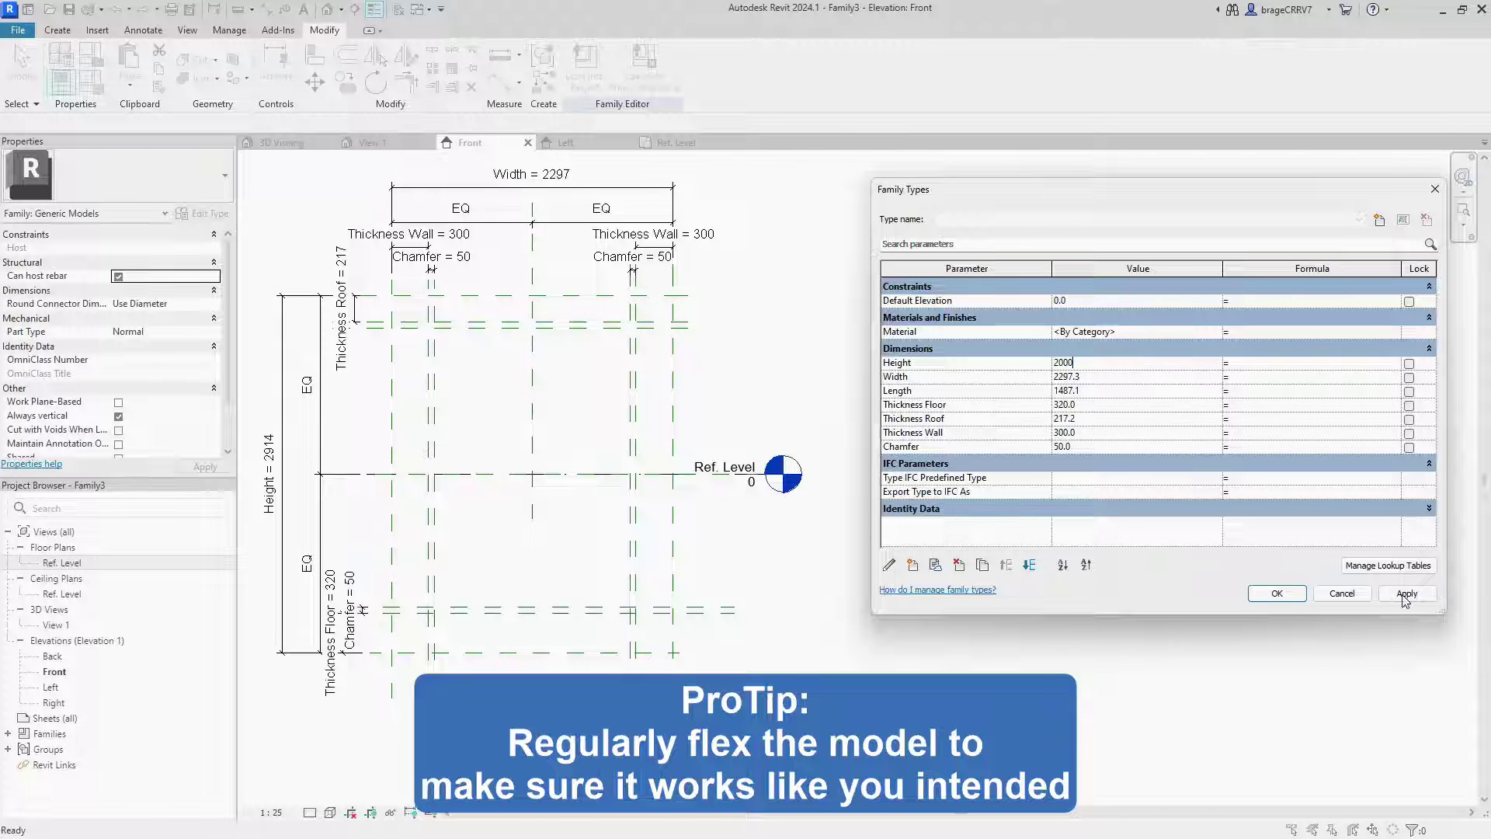
left_click(1406, 595)
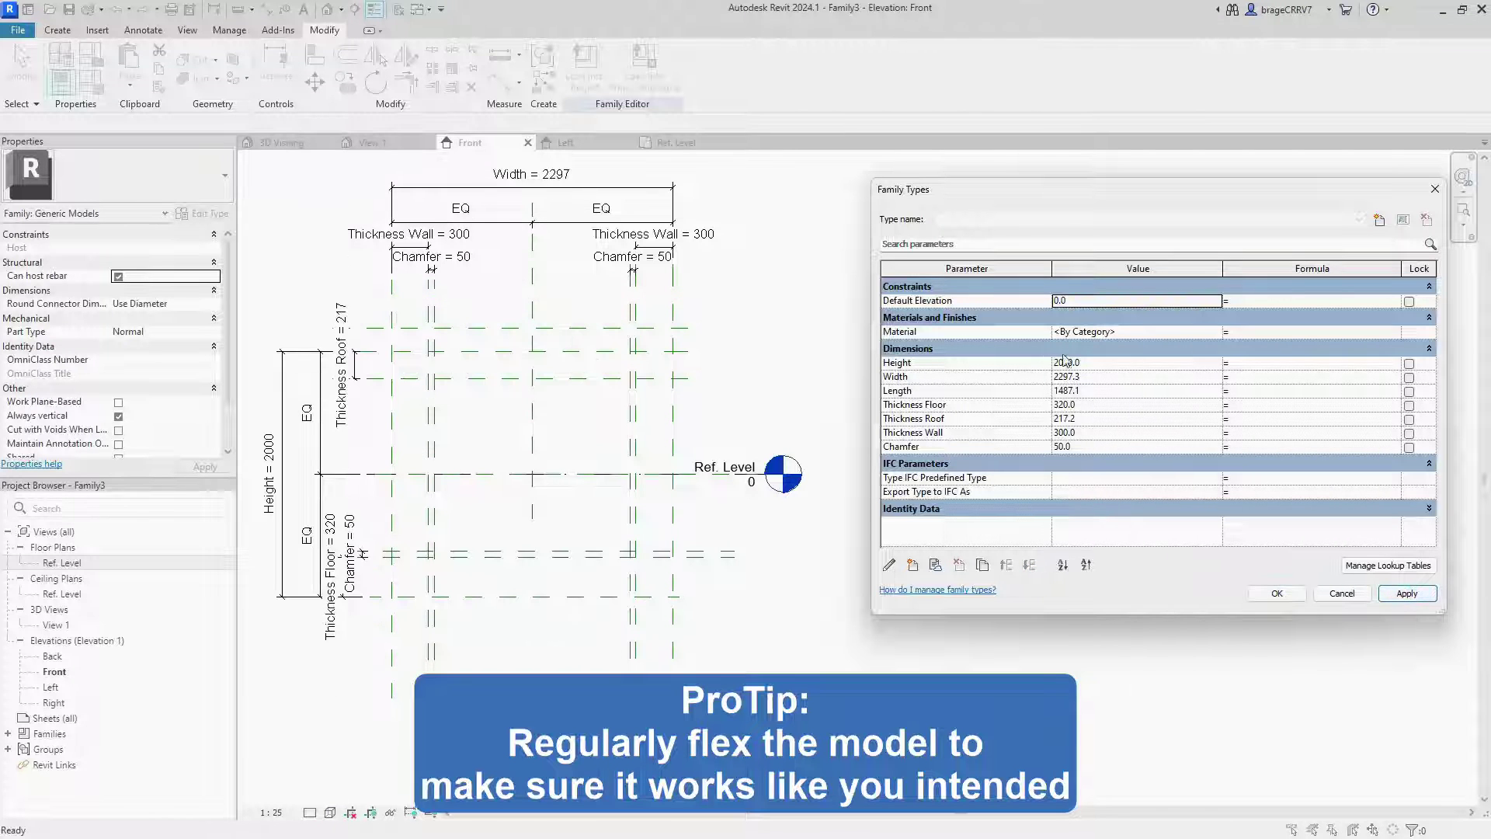
left_click(1114, 364)
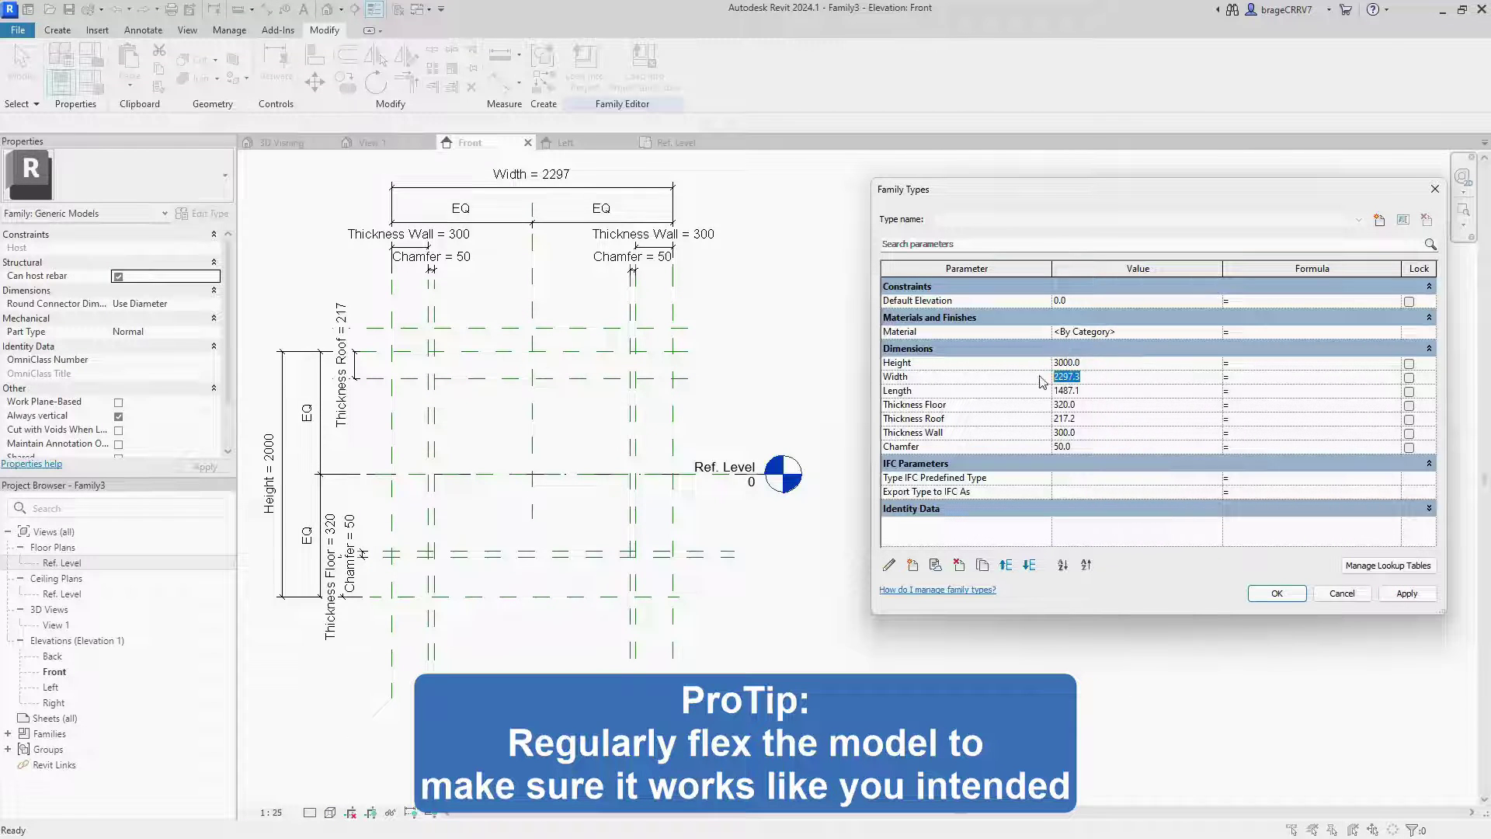
left_click(1408, 594)
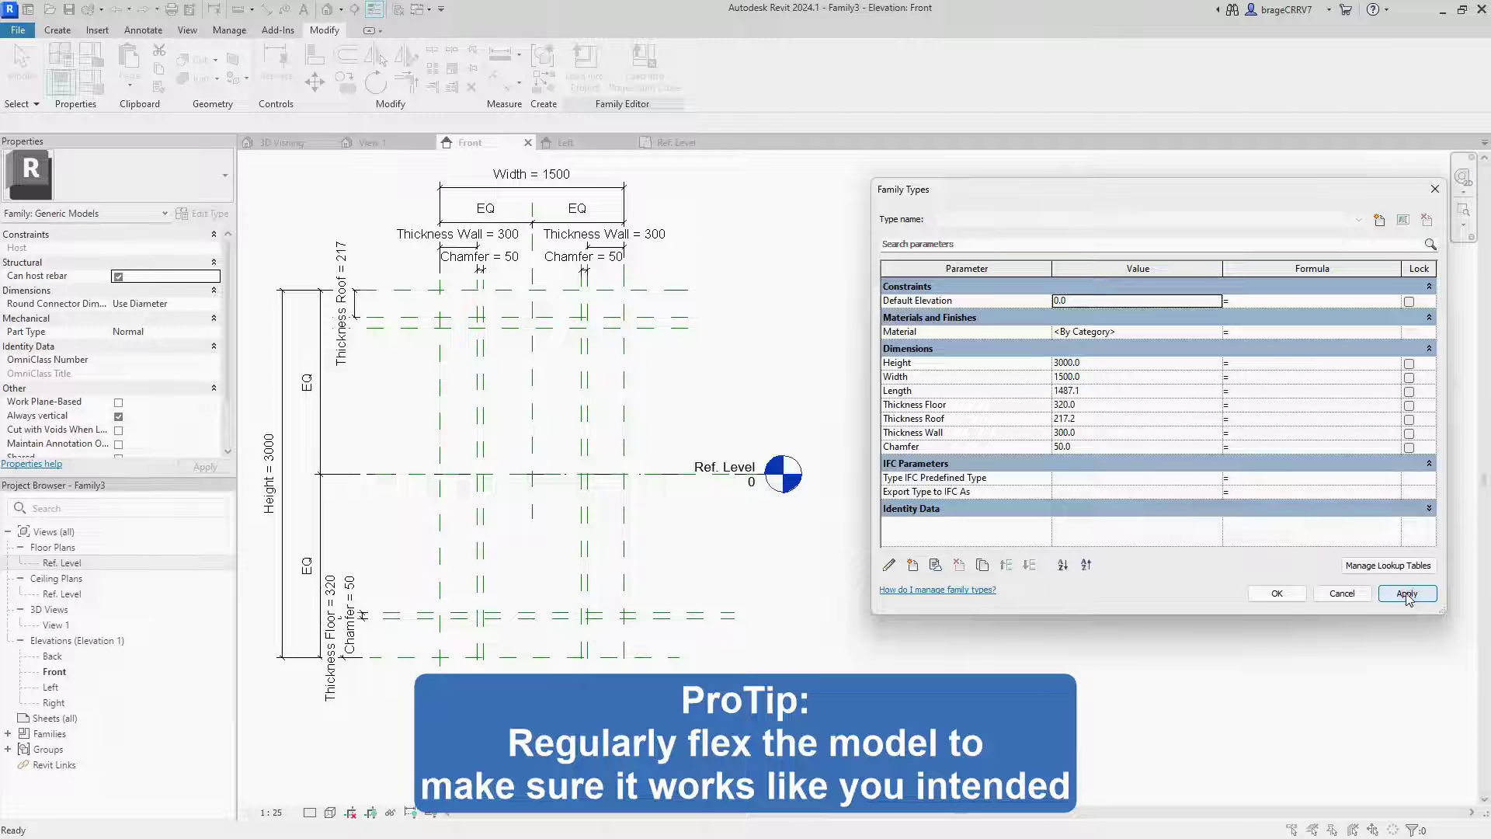
left_click(1099, 377)
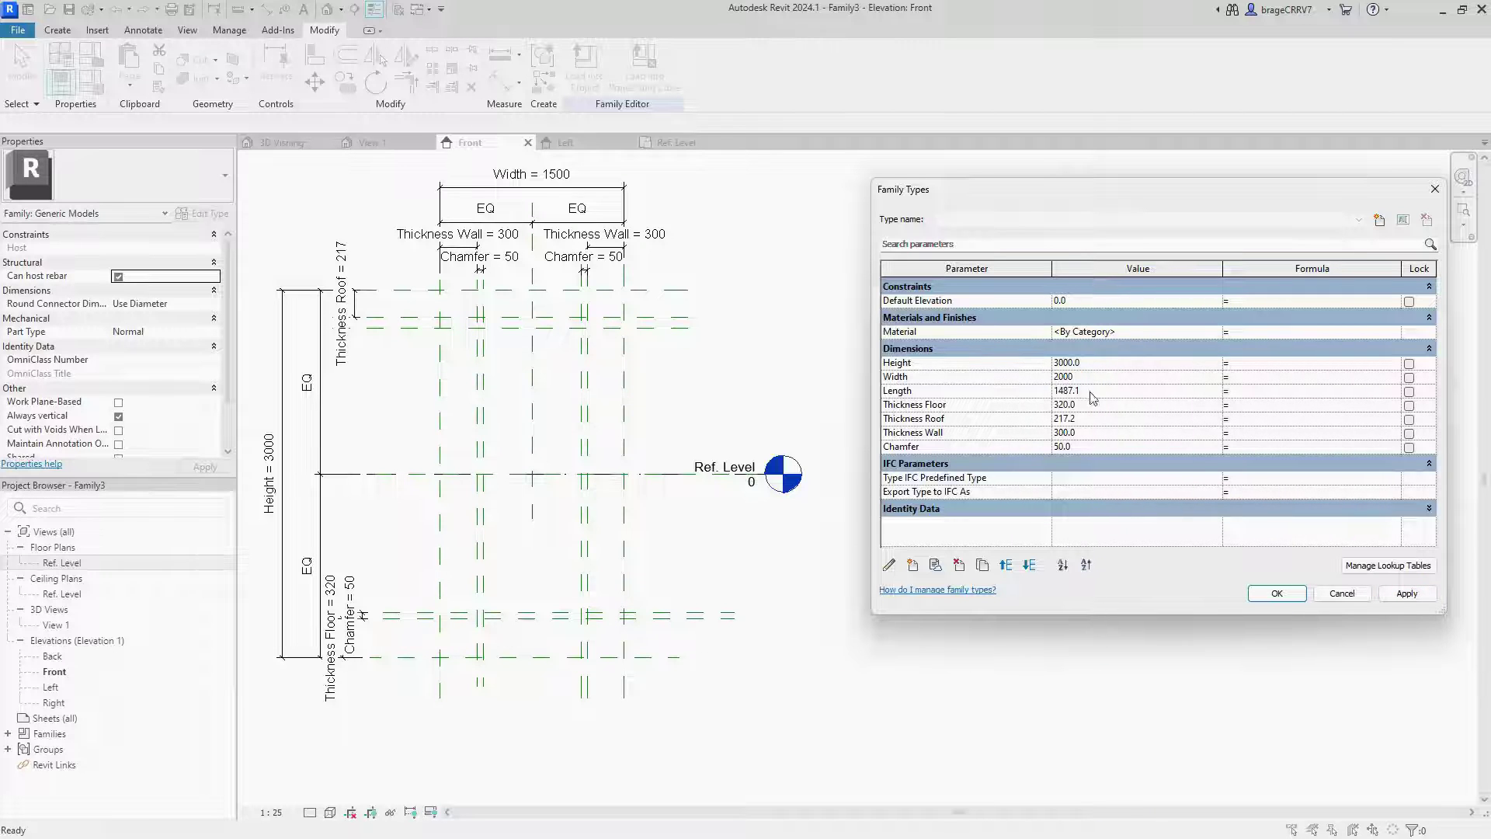
type("2000")
left_click(1407, 594)
Flex Thickness Floor to 250, Roof to 200 then 300, and Wall to 200 then 250
left_click(1095, 400)
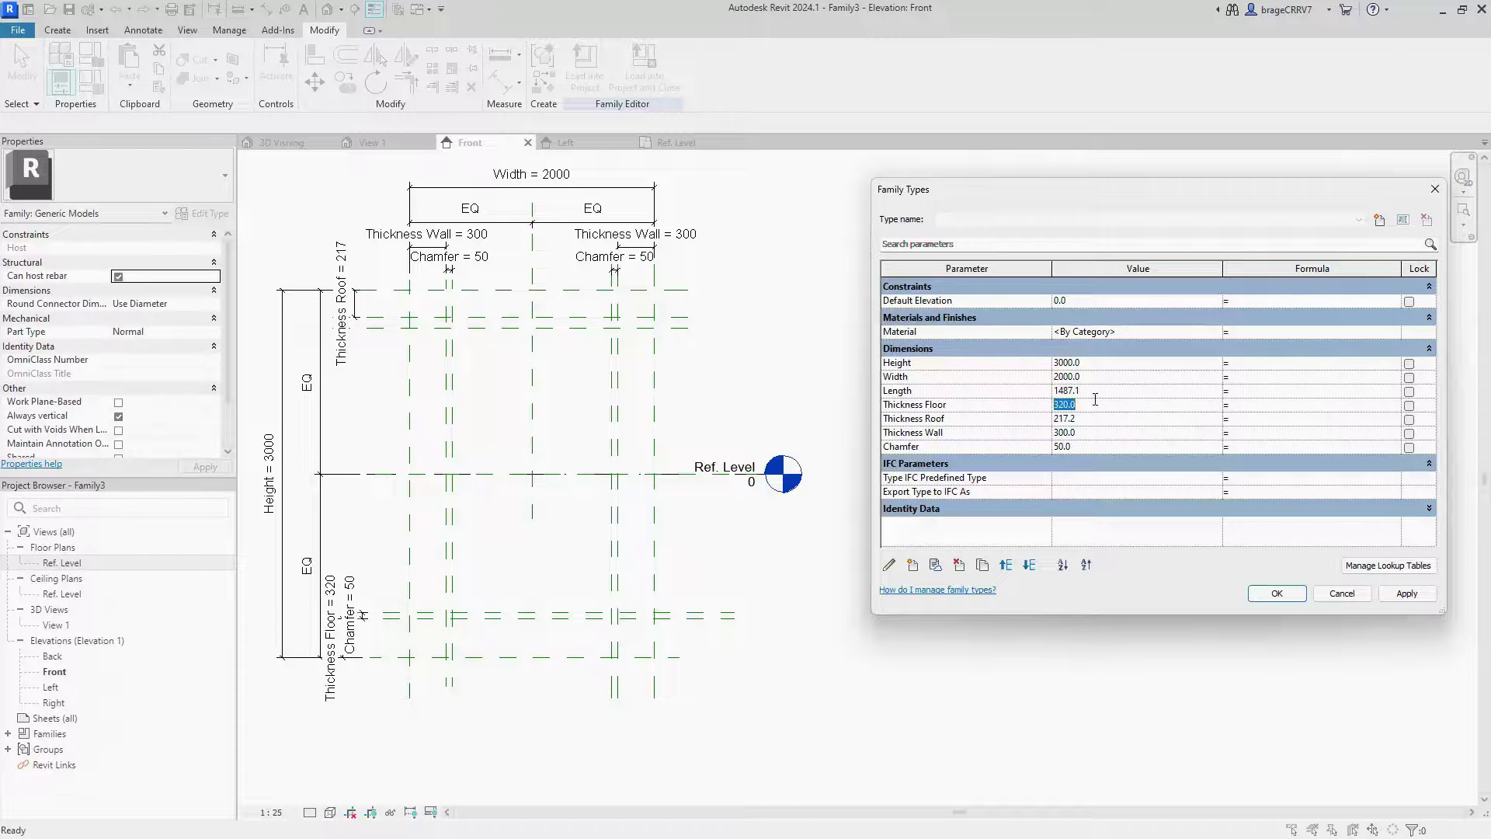
type("250")
left_click(1407, 594)
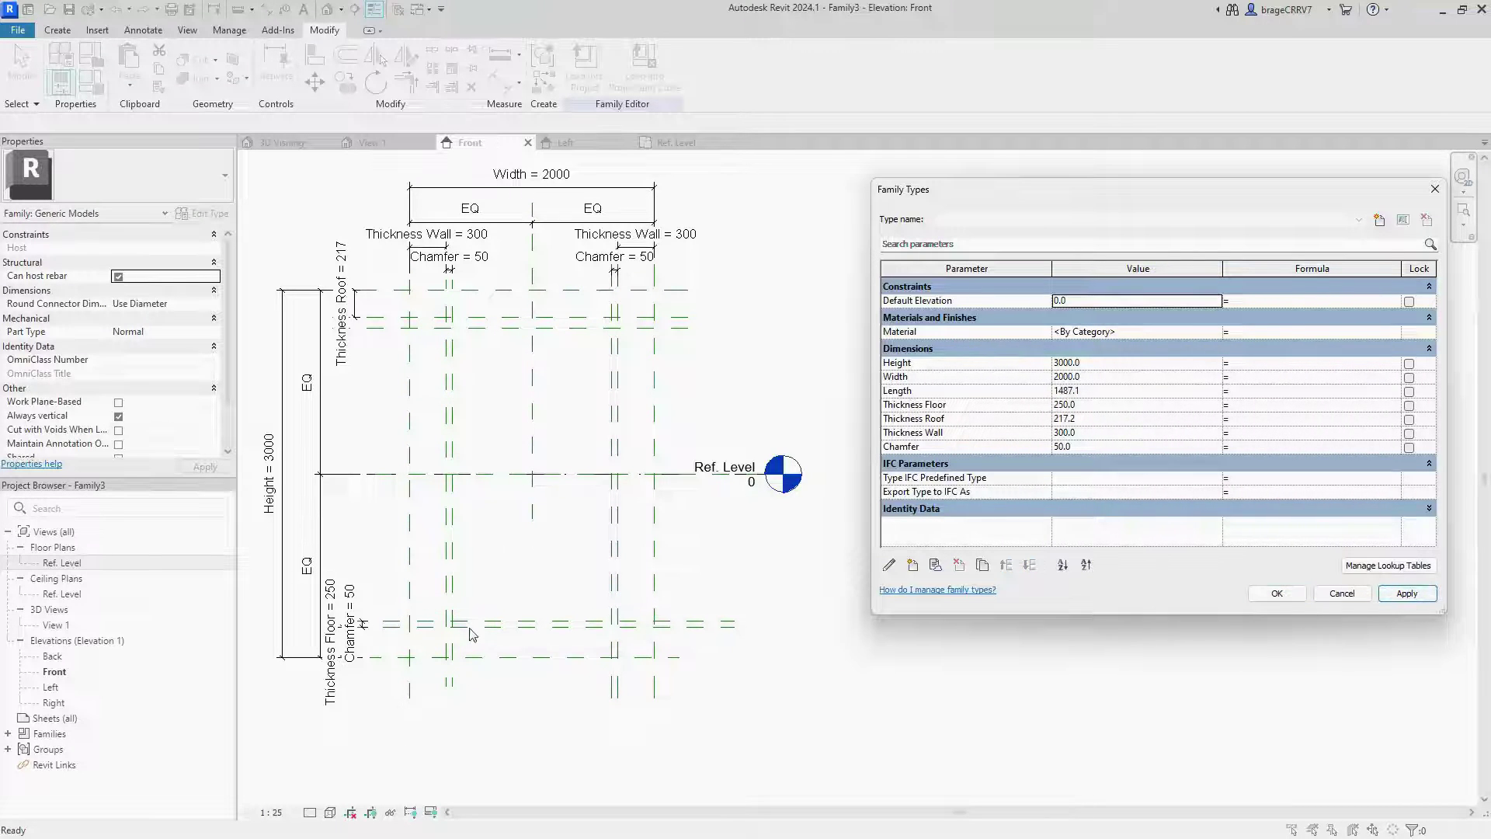
left_click(1095, 419)
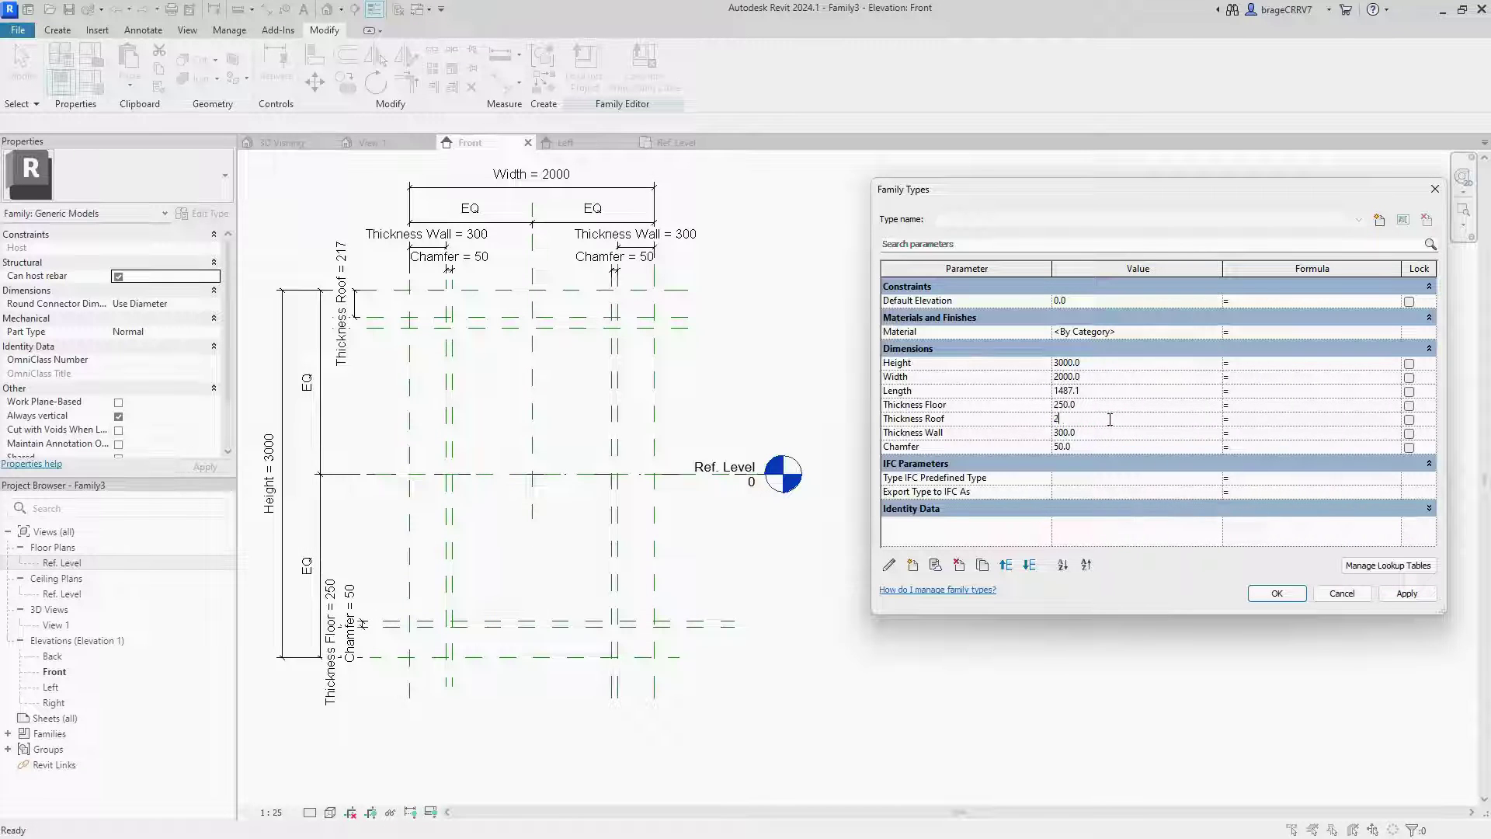
left_click(1397, 597)
left_click(1079, 418)
left_click(1406, 595)
left_click(1108, 433)
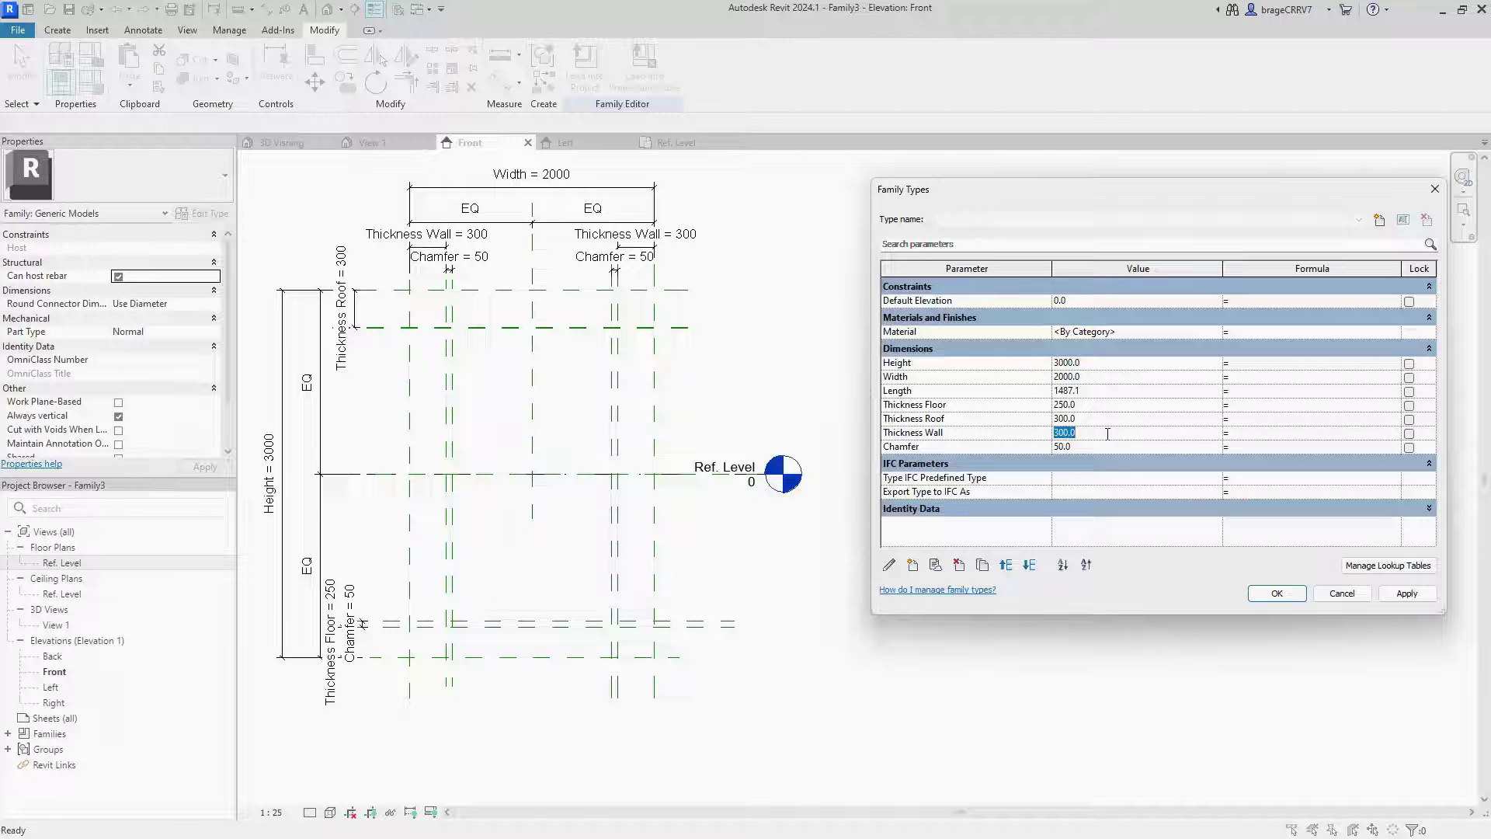
left_click(1407, 595)
left_click(1085, 431)
type("250")
left_click(1407, 593)
left_click(1277, 594)
In the Ref. Level plan, flex Length to 1000 then 2000 and confirm
middle_click_drag(914, 412, 1134, 415)
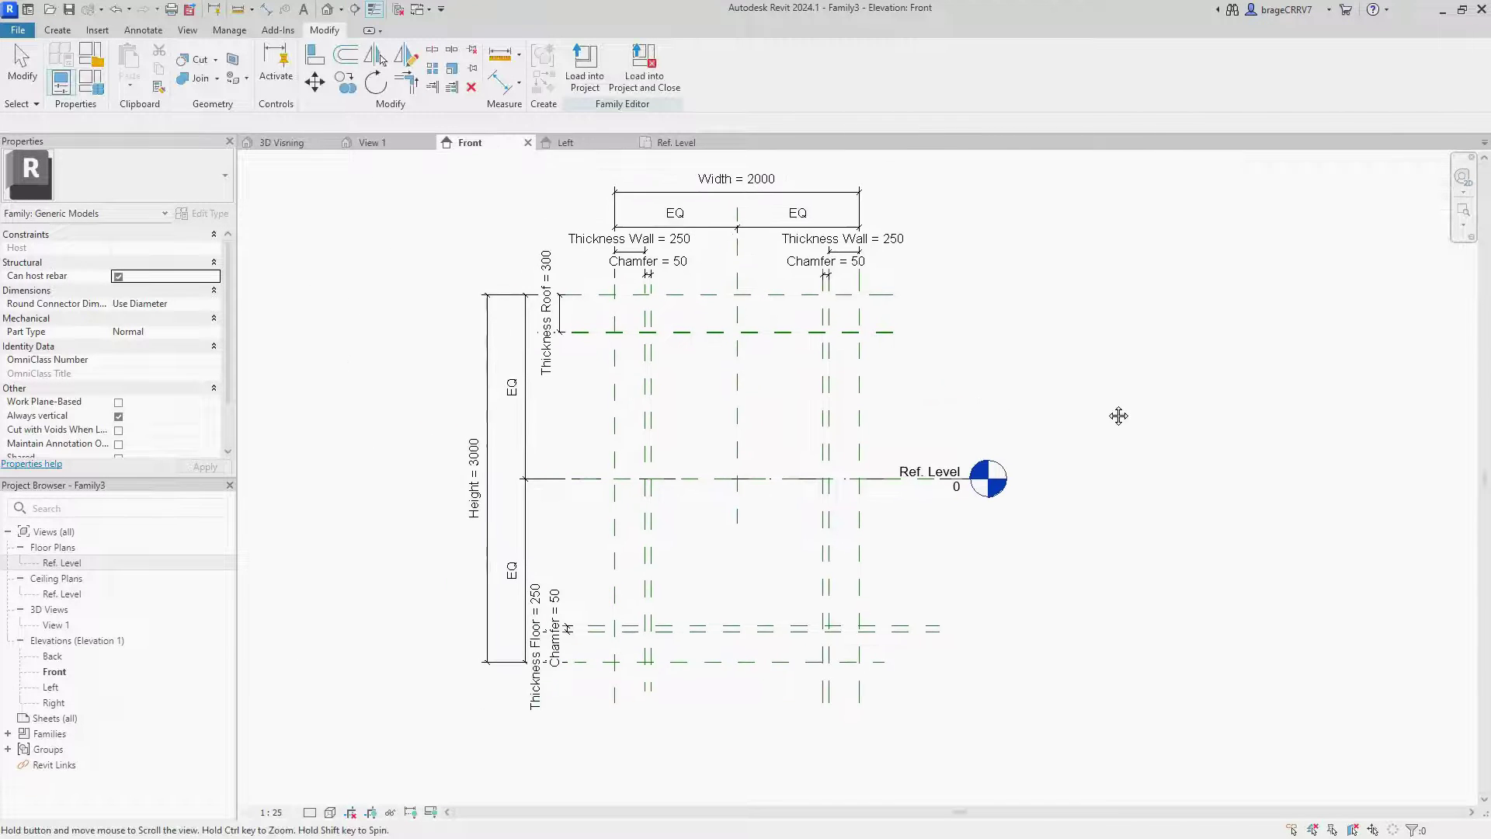
left_click(670, 142)
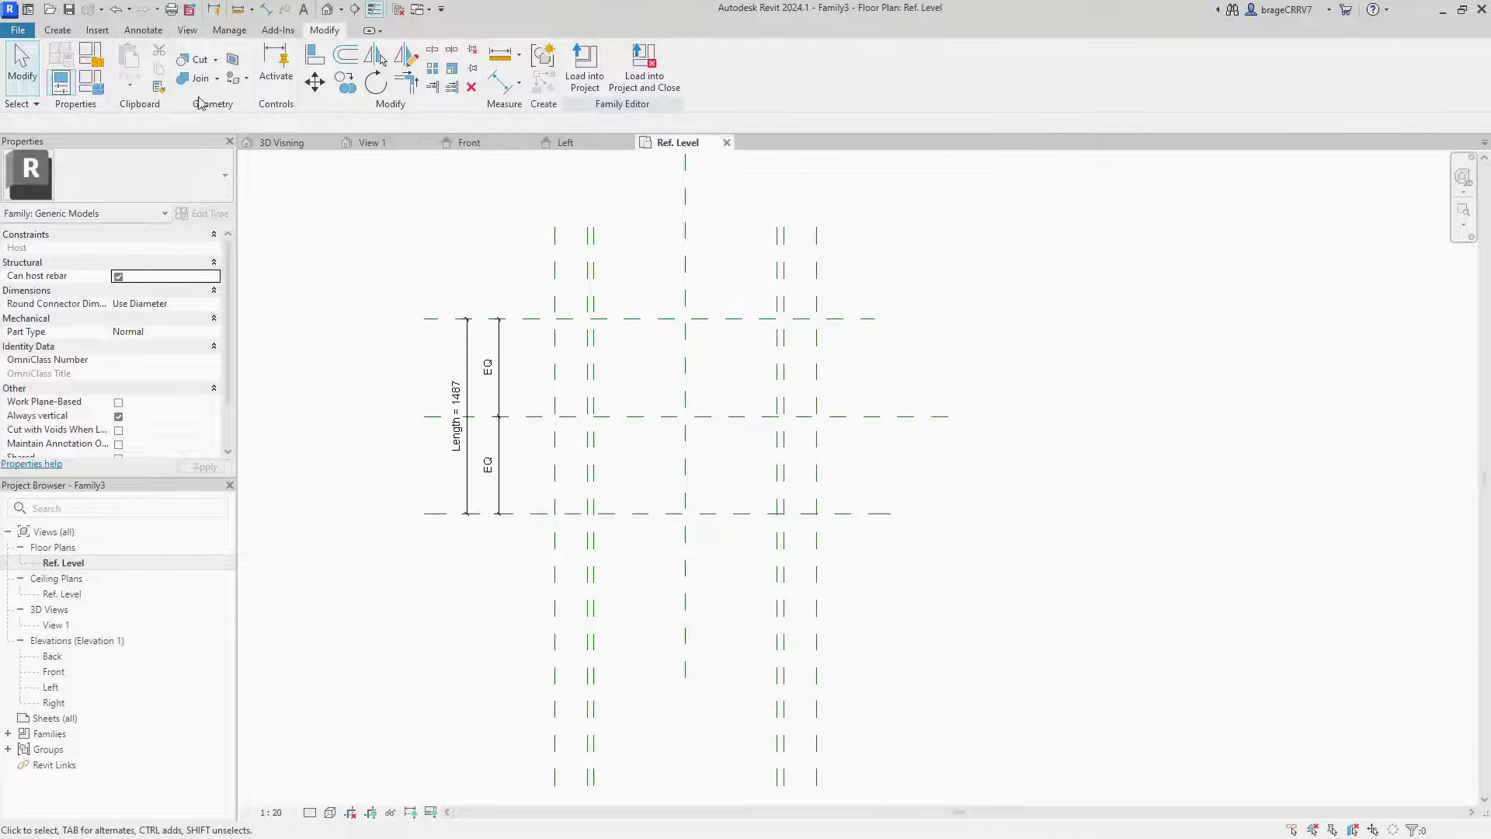
left_click(91, 82)
left_click(1111, 393)
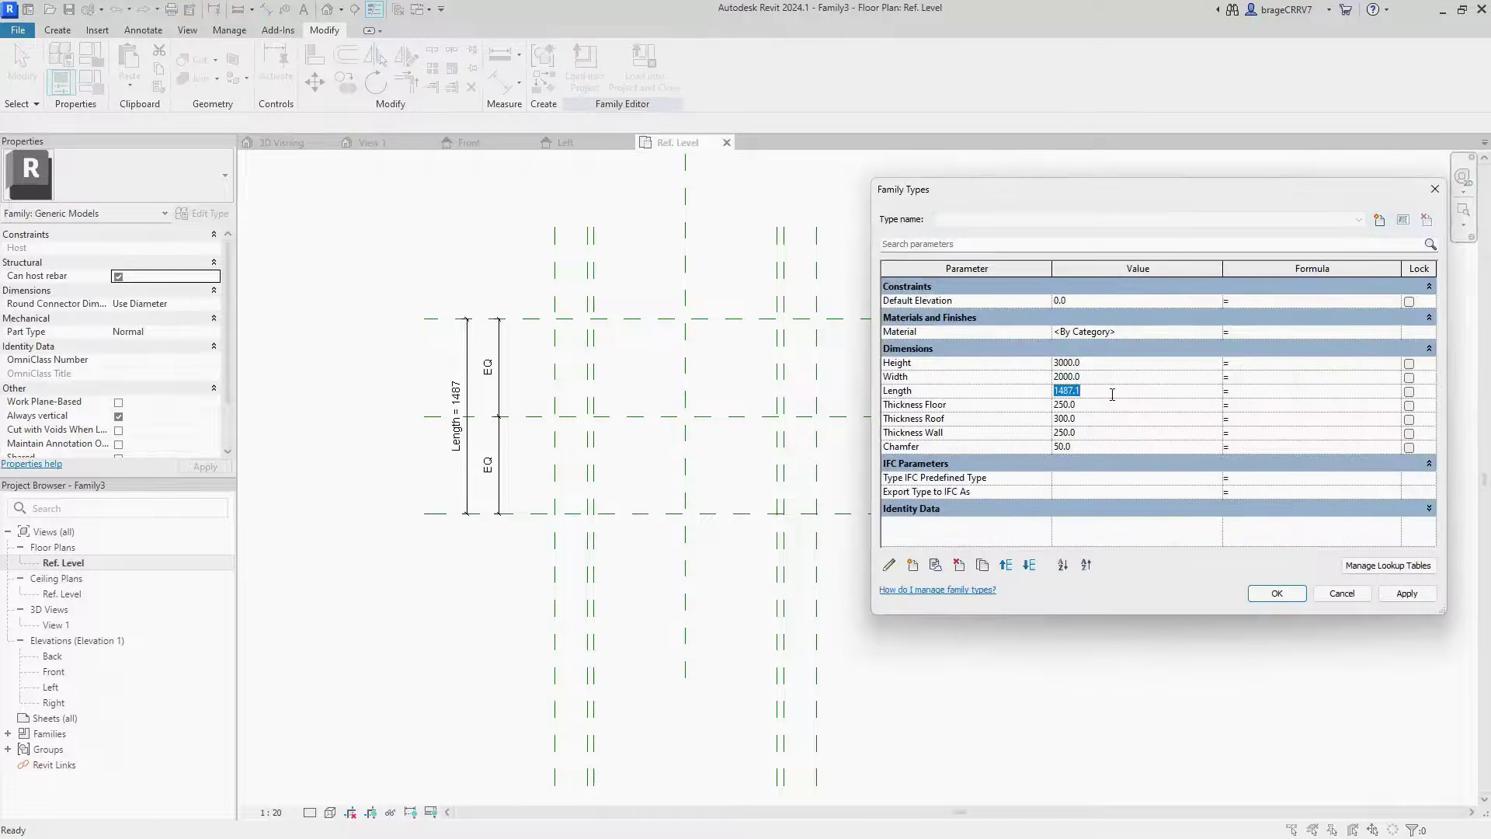
type("1000")
left_click(1399, 595)
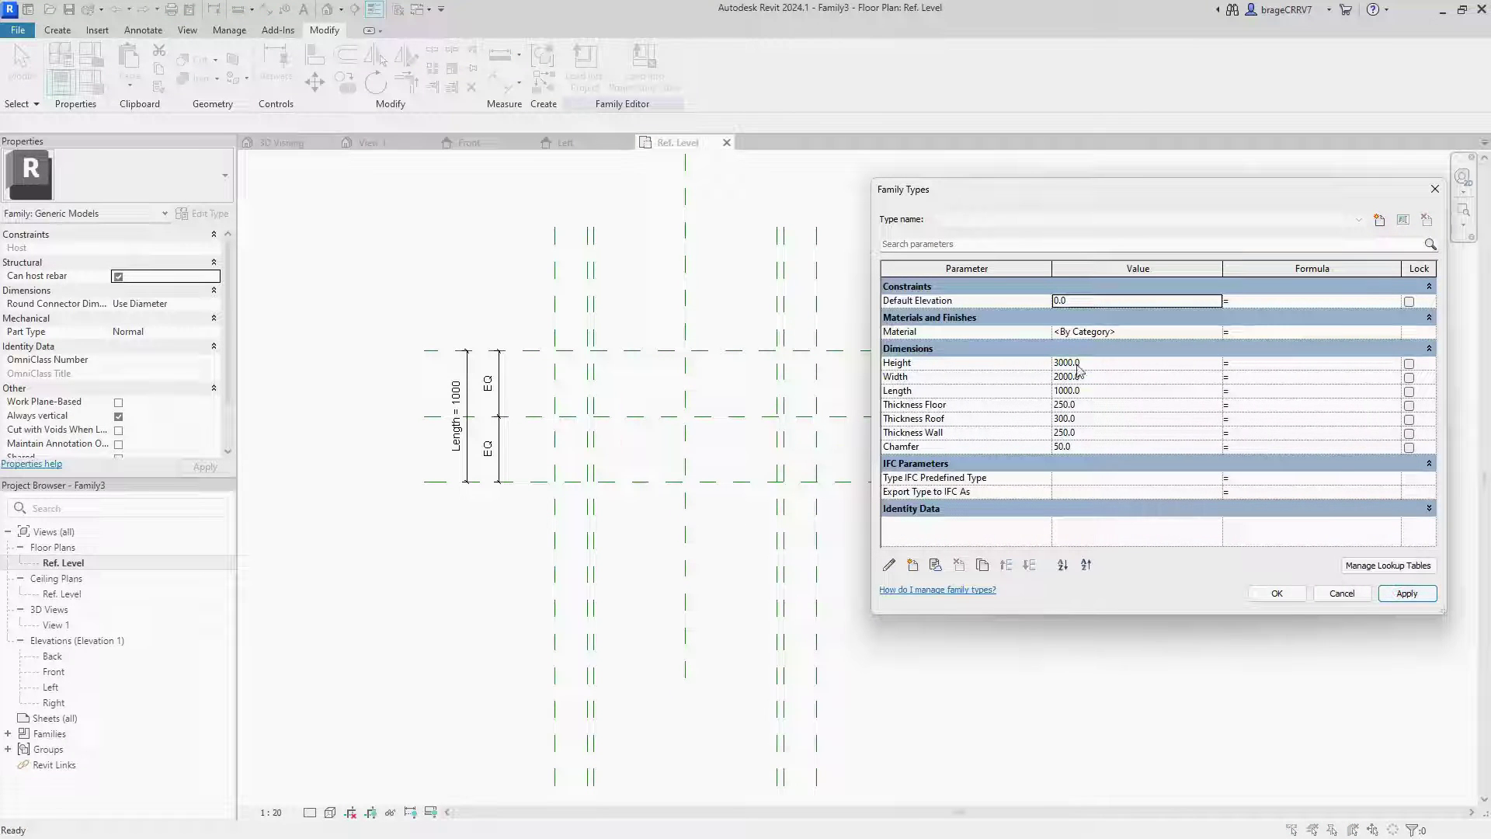
left_click(1095, 391)
type("2000")
left_click(1407, 592)
left_click(1277, 593)
In the Front elevation, dimension between the two roof reference planes with DI
left_click(469, 143)
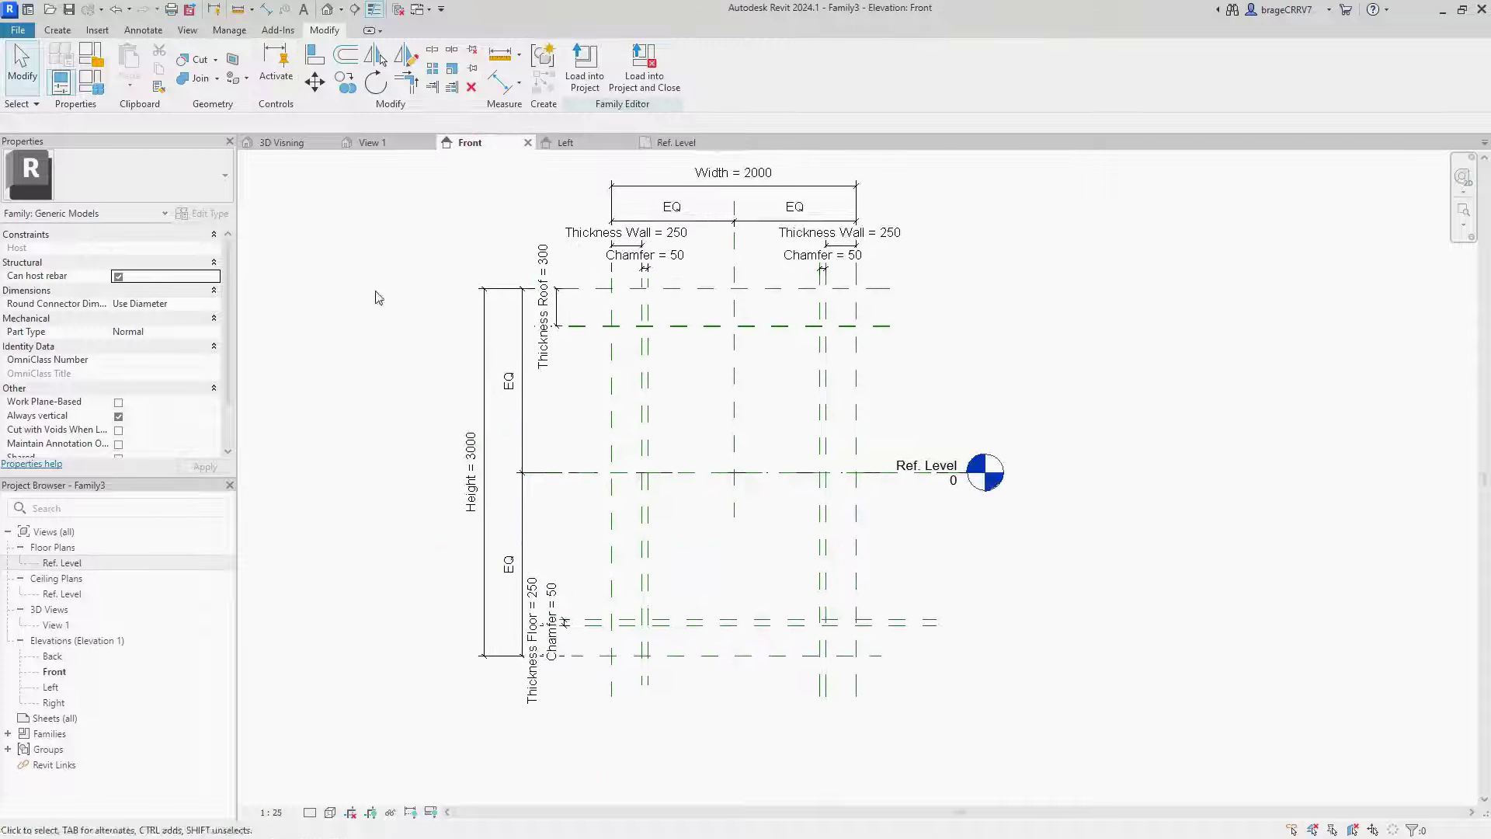
middle_click_drag(383, 300, 336, 293)
scroll(554, 326, "up", 5)
key("d")
key("i")
left_click(565, 343)
scroll(559, 349, "up", 1)
key("Escape")
scroll(423, 349, "down", 1)
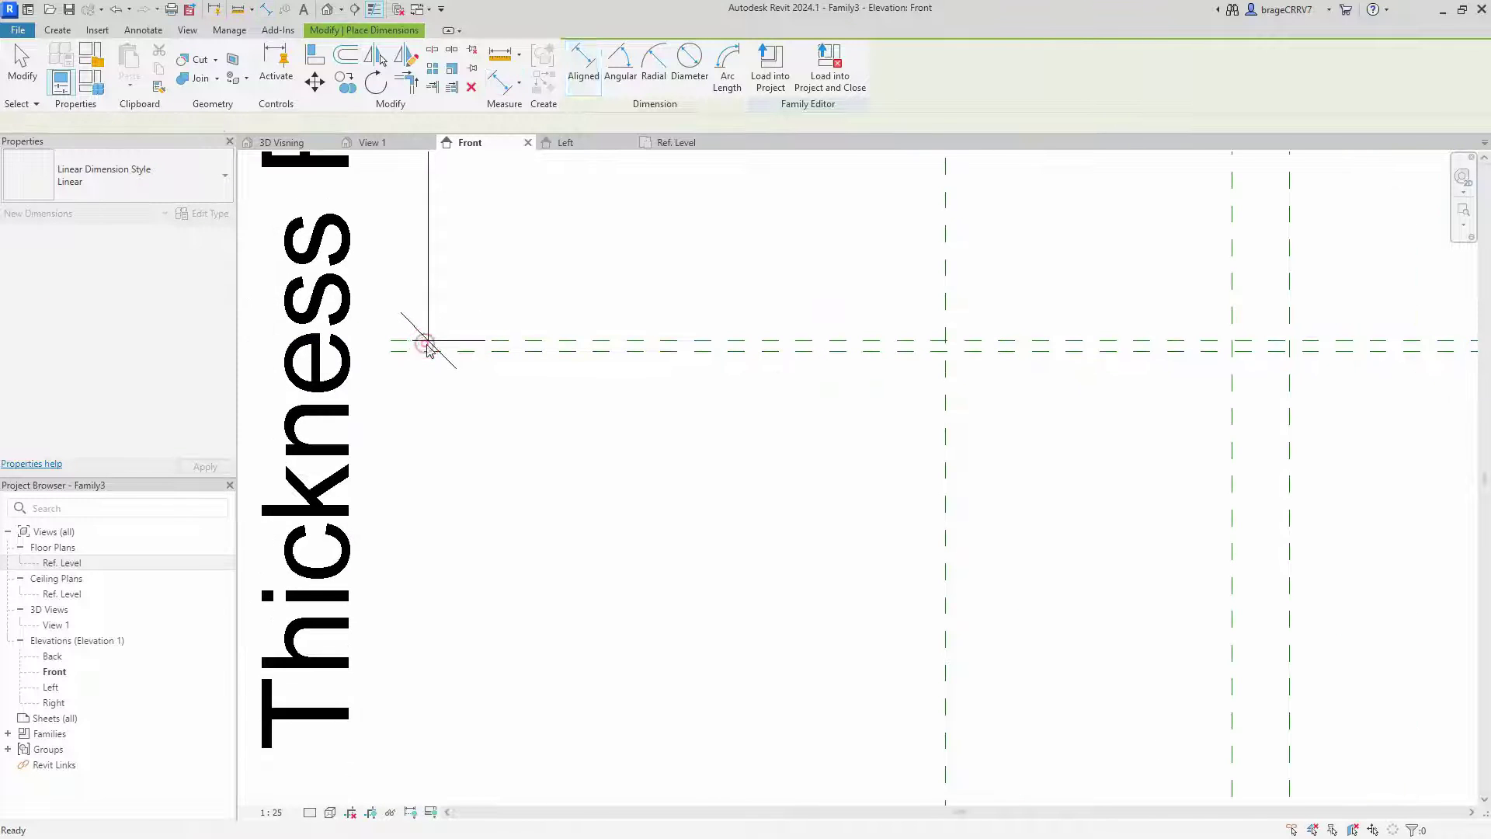
left_click(599, 343)
scroll(599, 346, "up", 3)
left_click(596, 345)
key("Escape")
Label the new roof dimension with the Chamfer parameter (50)
left_click(645, 65)
left_click(614, 114)
scroll(699, 481, "down", 5)
key("Escape")
Begin a new solid extrusion from the Create tab
middle_click_drag(715, 396, 645, 366)
left_click(49, 31)
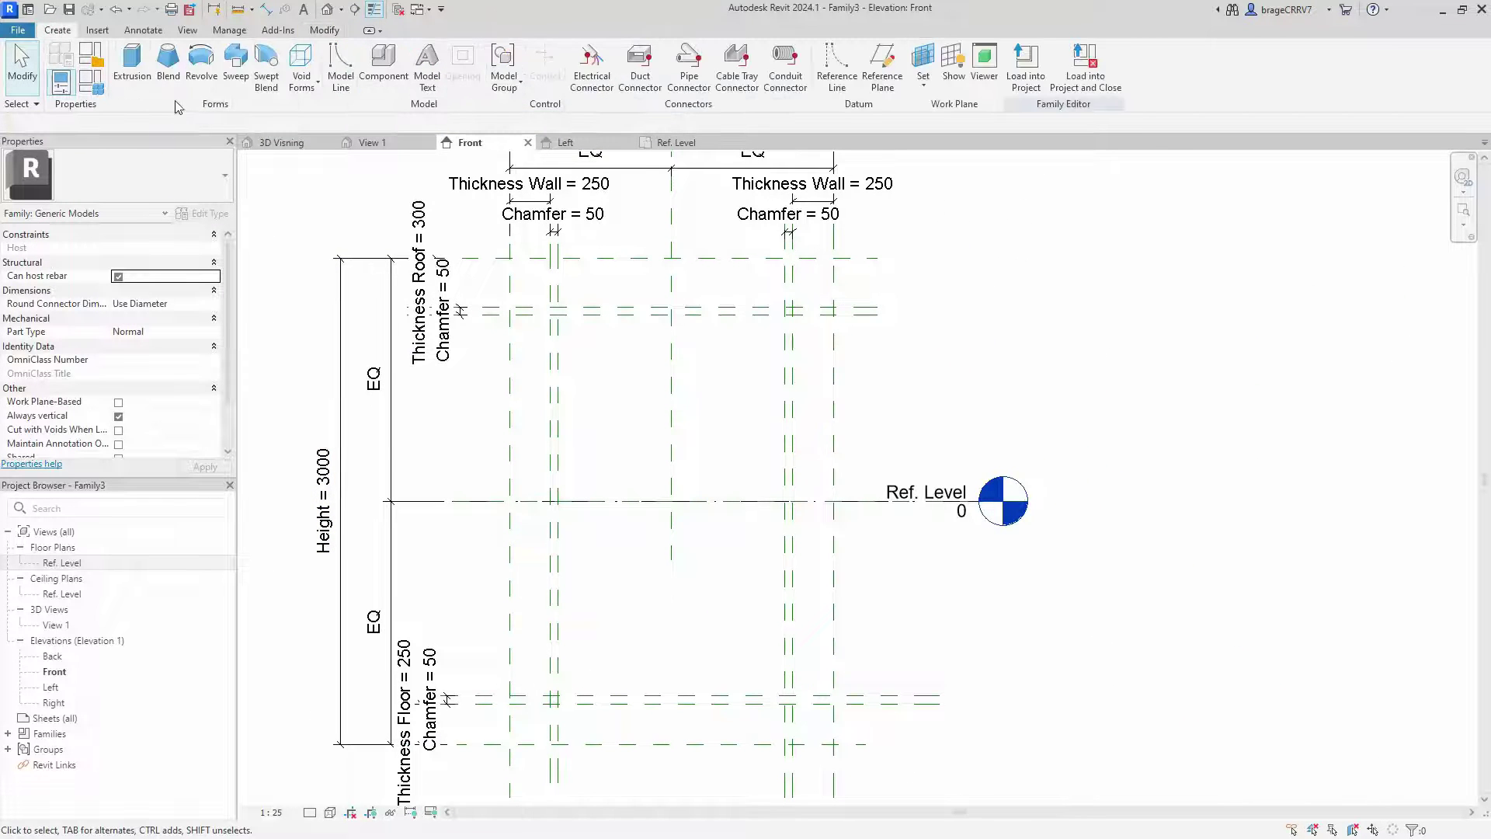
left_click(132, 62)
middle_click_drag(641, 503, 621, 459)
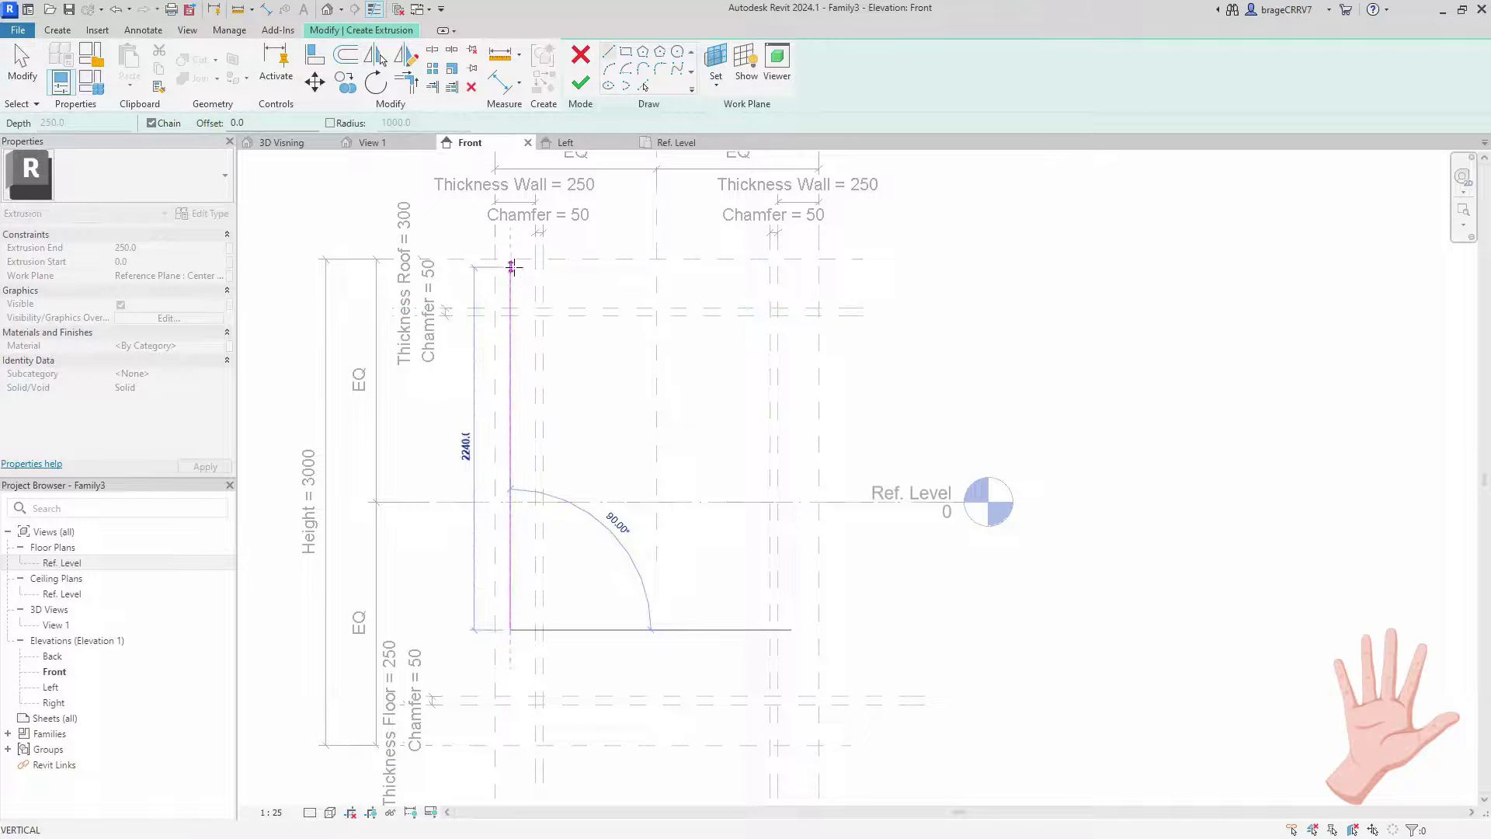
Sketch the closed outer rectangle of the culvert profile
left_click(510, 271)
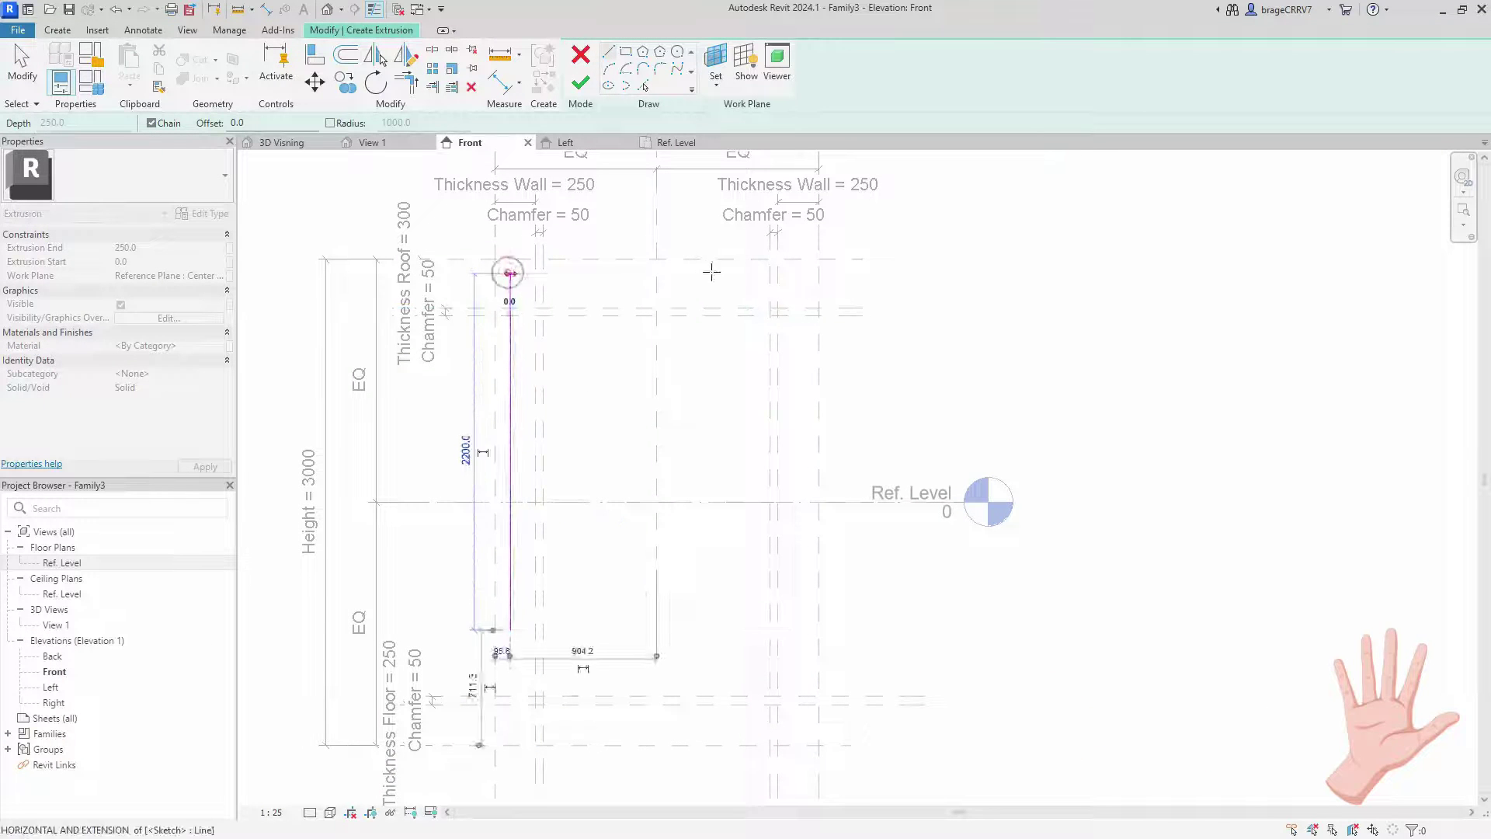
left_click(807, 274)
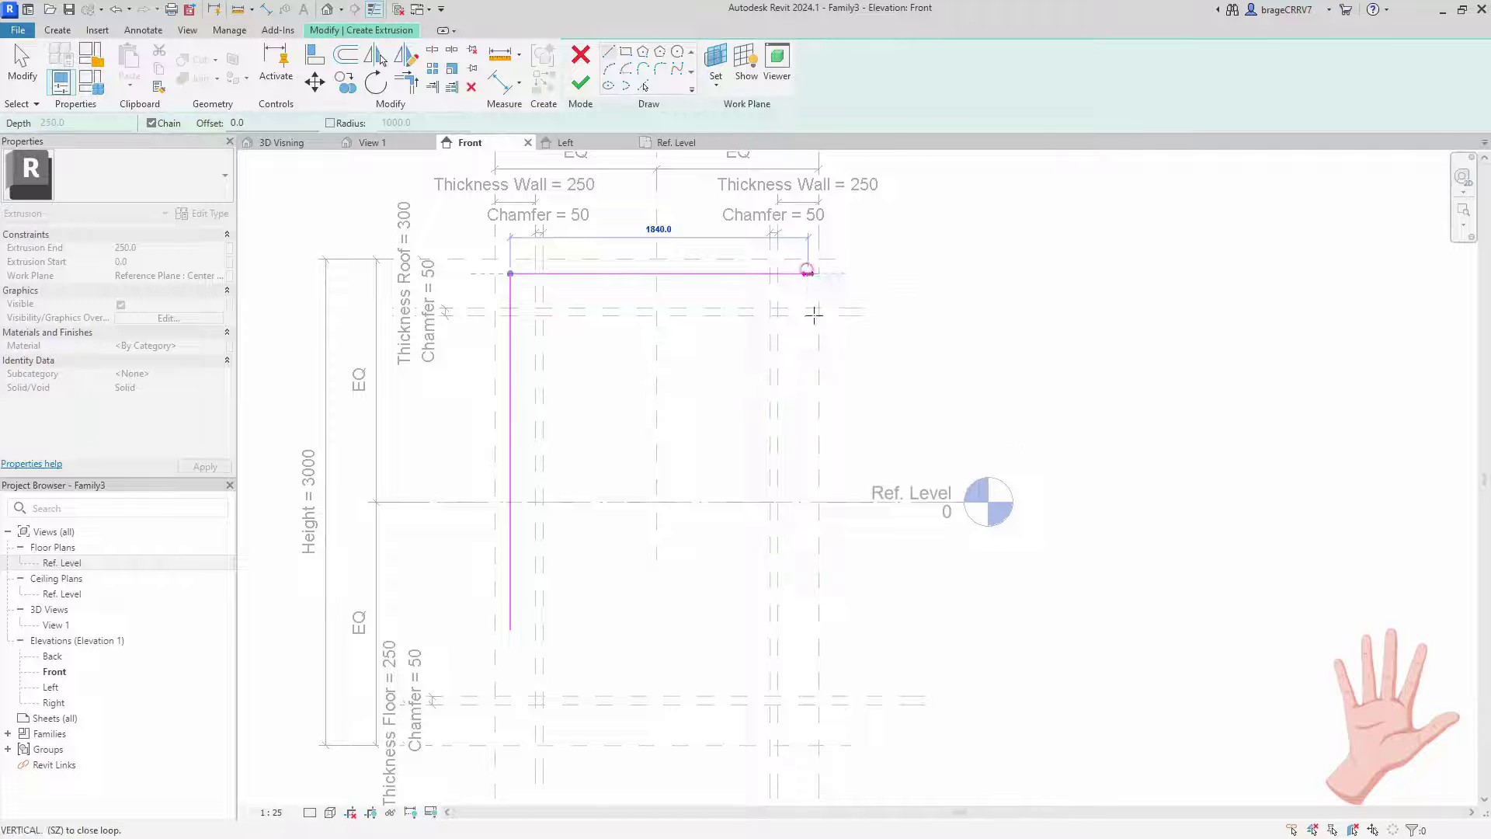
left_click(809, 730)
left_click(510, 730)
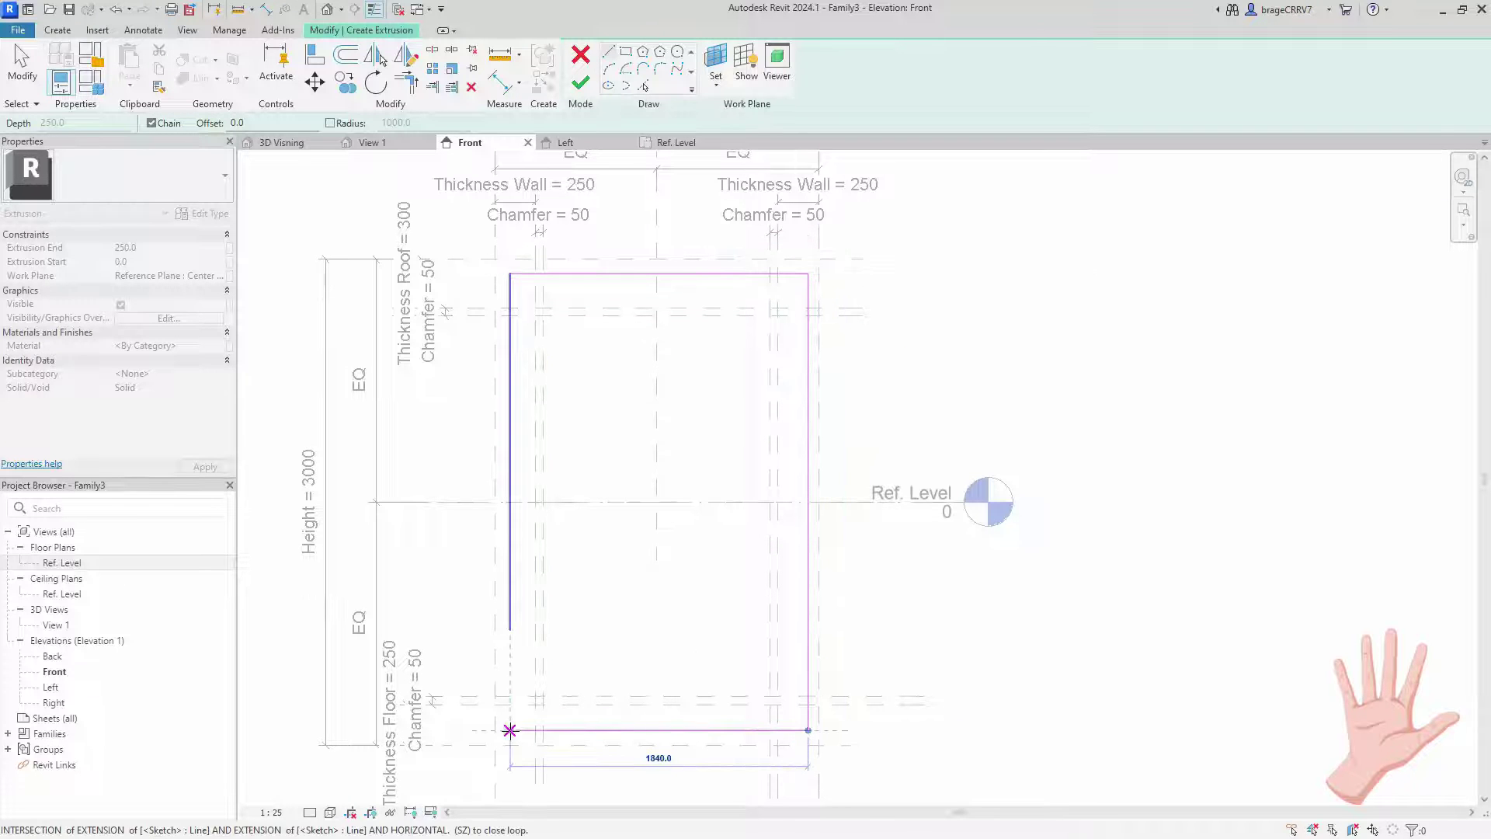
left_click(509, 629)
Draw the four separate inner lines of the opening, starting with a 900-long top line
scroll(566, 326, "up", 3)
scroll(517, 360, "up", 2)
middle_click_drag(516, 373, 516, 436)
scroll(516, 420, "down", 3)
left_click(659, 381)
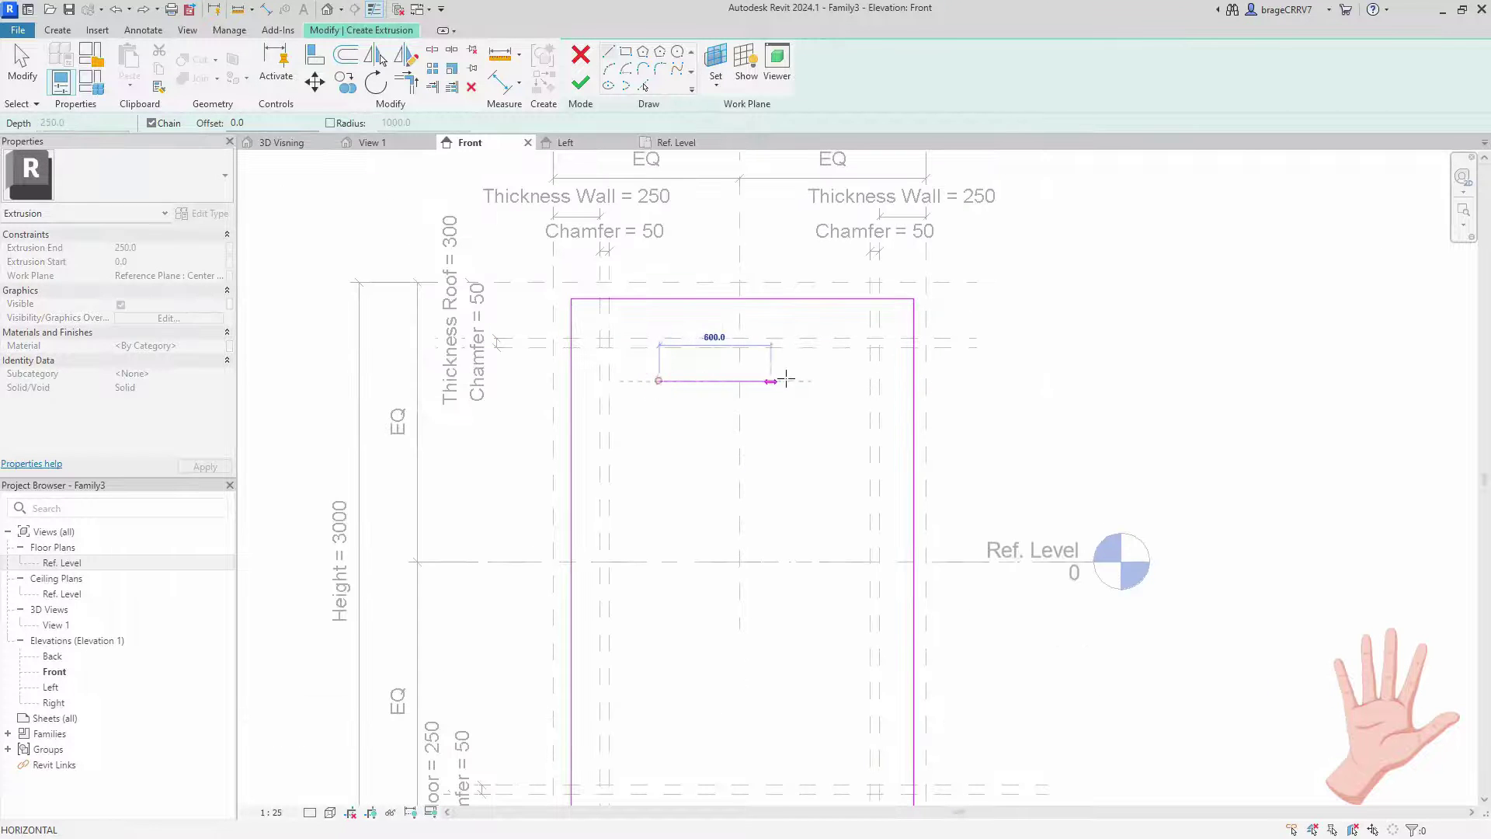
left_click(841, 381)
middle_click_drag(837, 753, 859, 549)
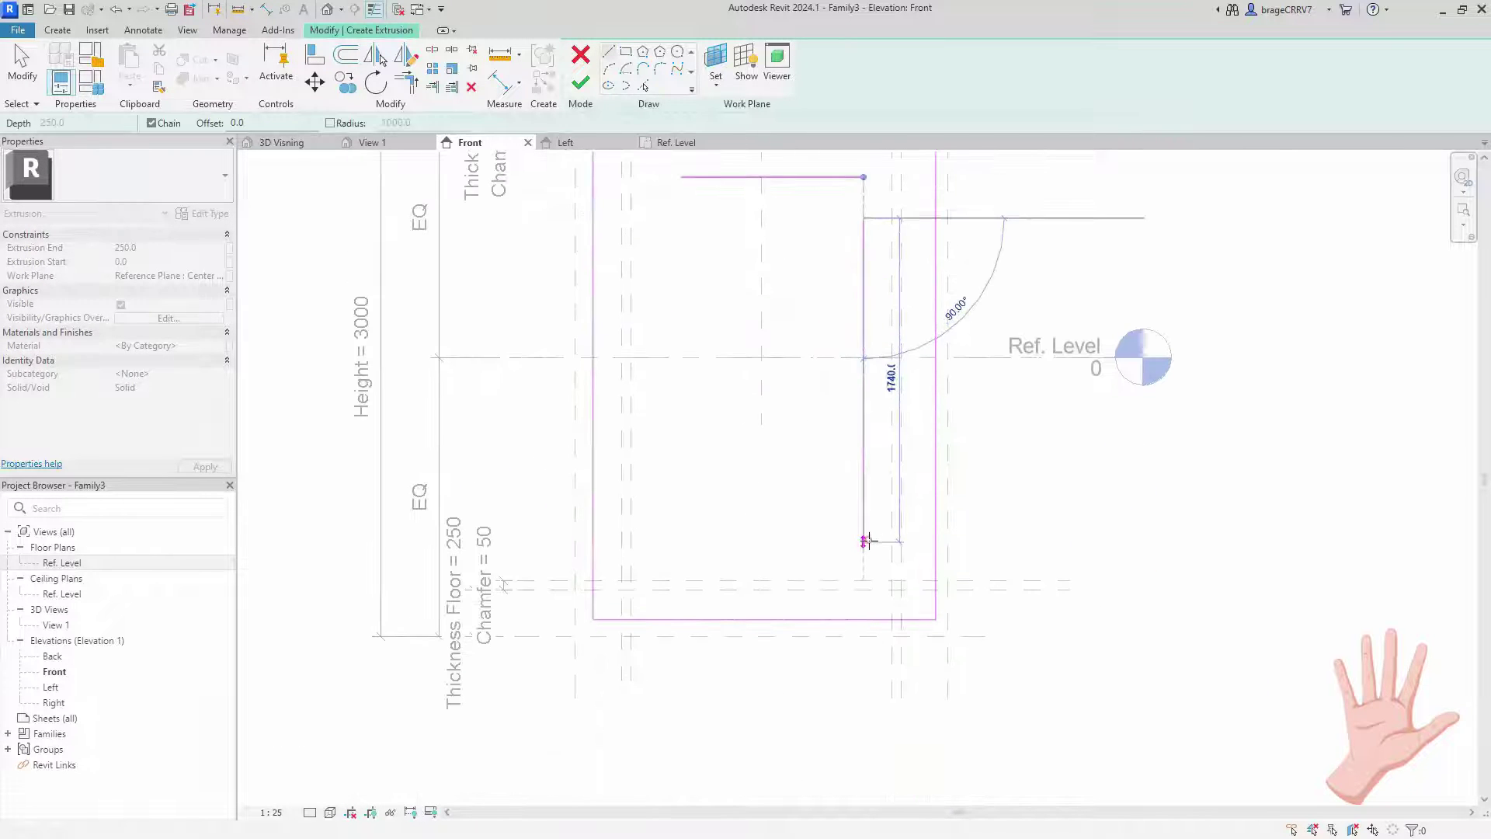
left_click(867, 540)
left_click(669, 542)
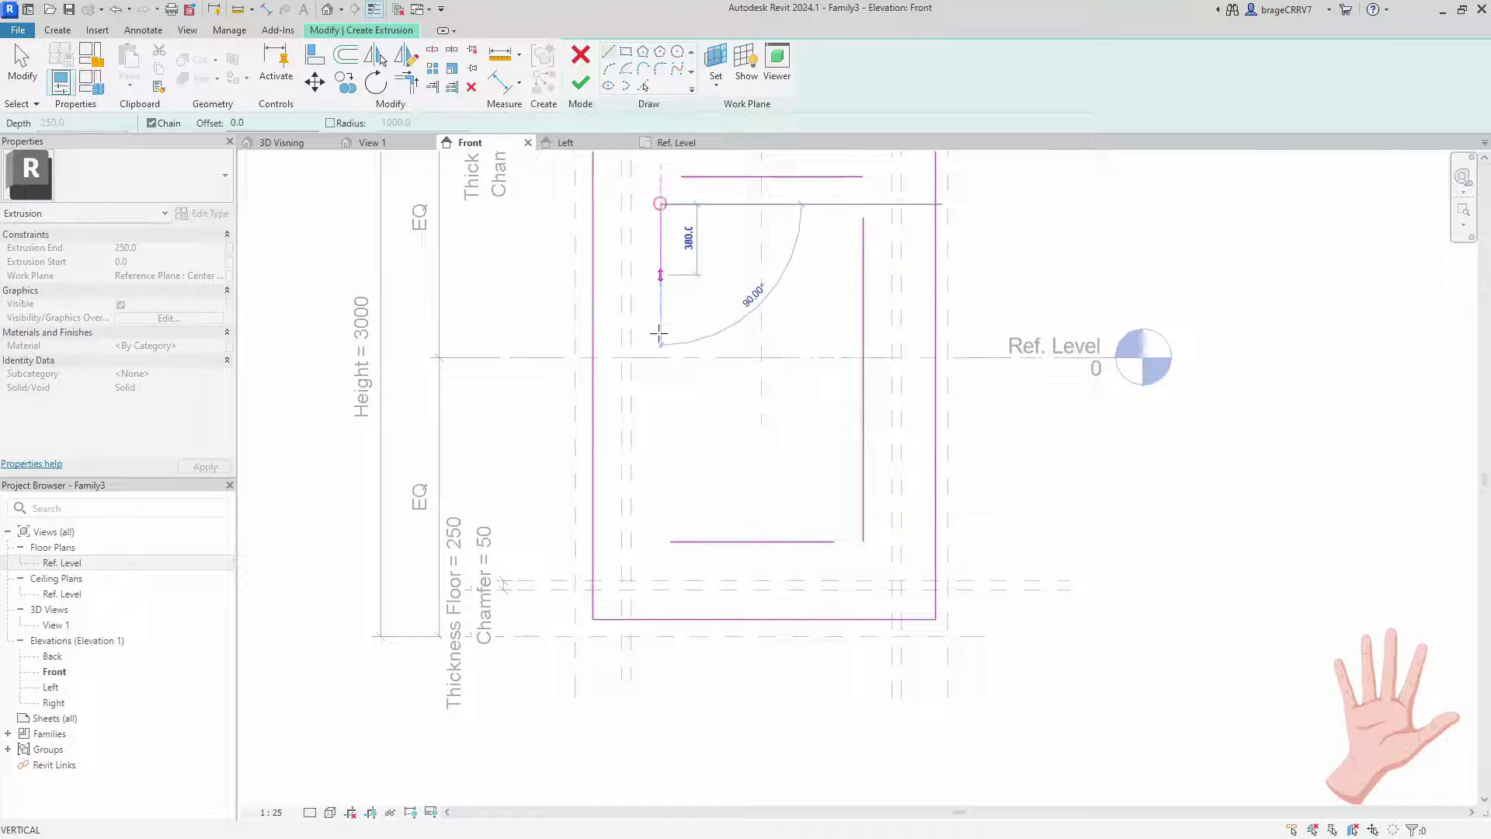
left_click(660, 497)
key("Escape")
key("Escape")
Using Align, snap the top, right, bottom and left sketch lines onto their reference planes
scroll(757, 512, "down", 3)
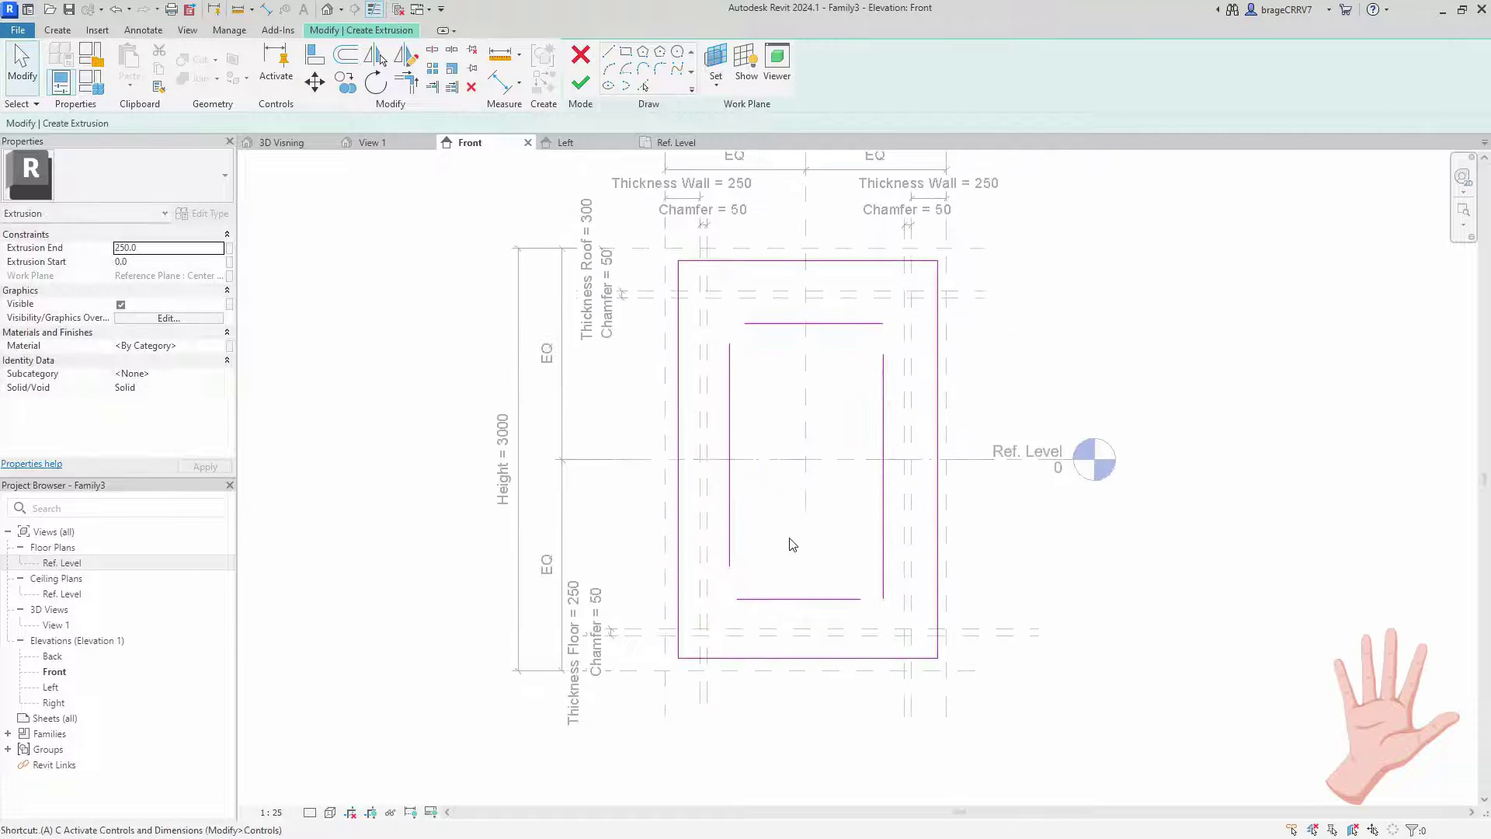
middle_click_drag(798, 507, 822, 509)
key("a")
key("l")
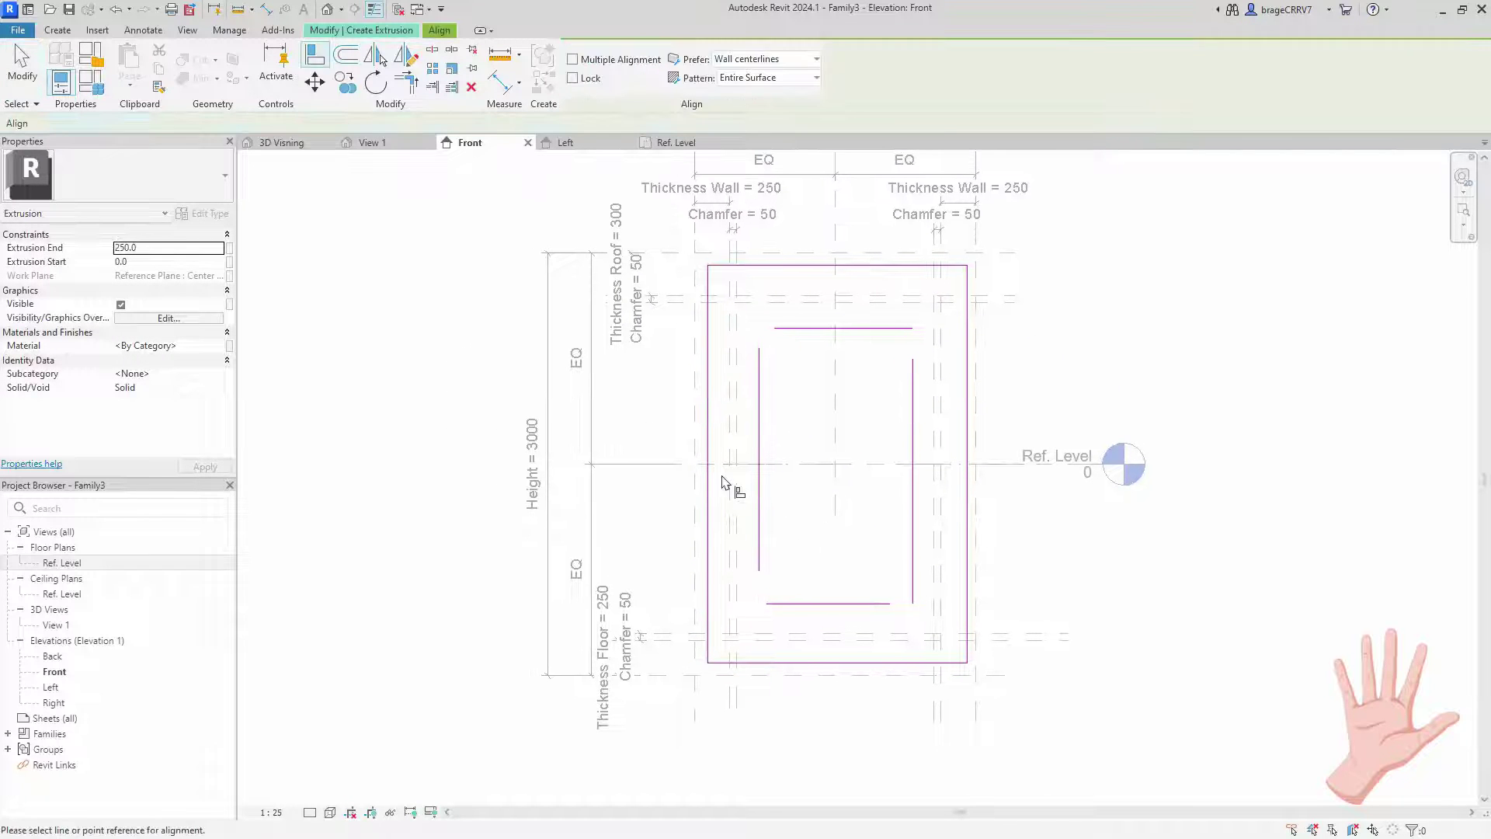
left_click(695, 435)
left_click(709, 436)
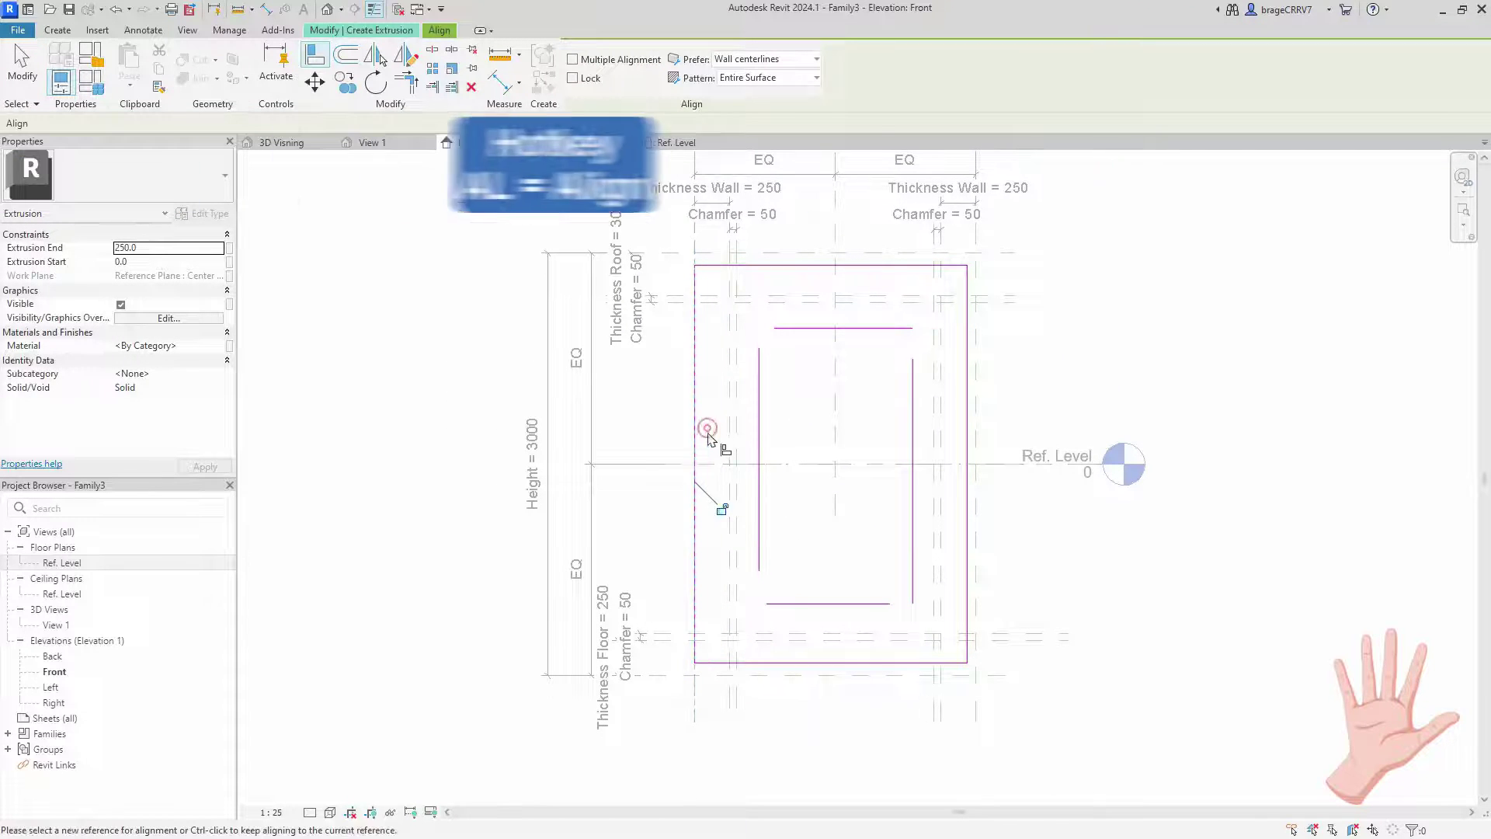
left_click(808, 253)
left_click(812, 265)
left_click(976, 343)
left_click(967, 346)
left_click(818, 677)
left_click(851, 663)
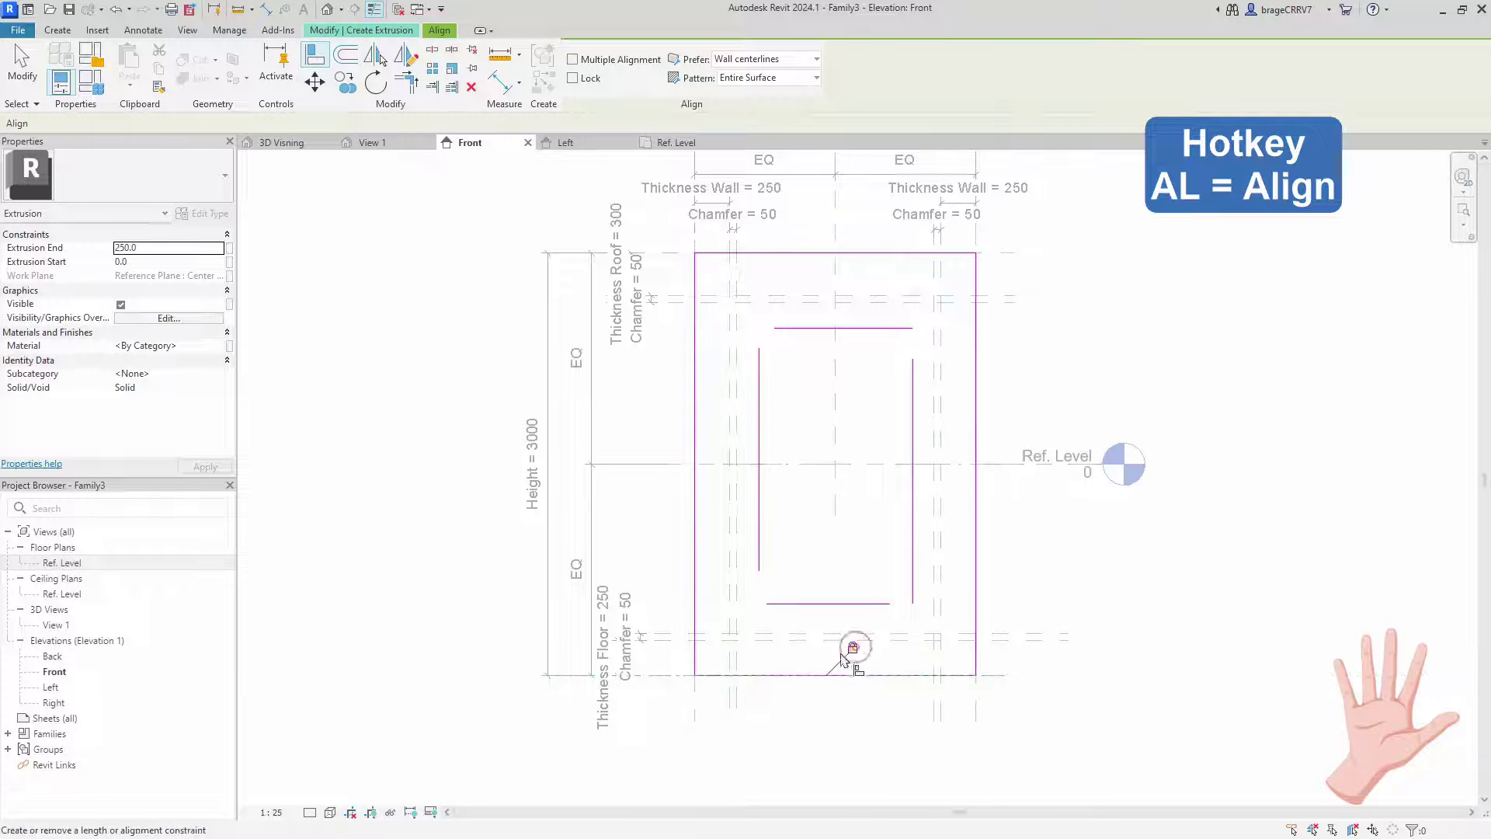
middle_click_drag(832, 542, 827, 564)
left_click(722, 423)
left_click(752, 435)
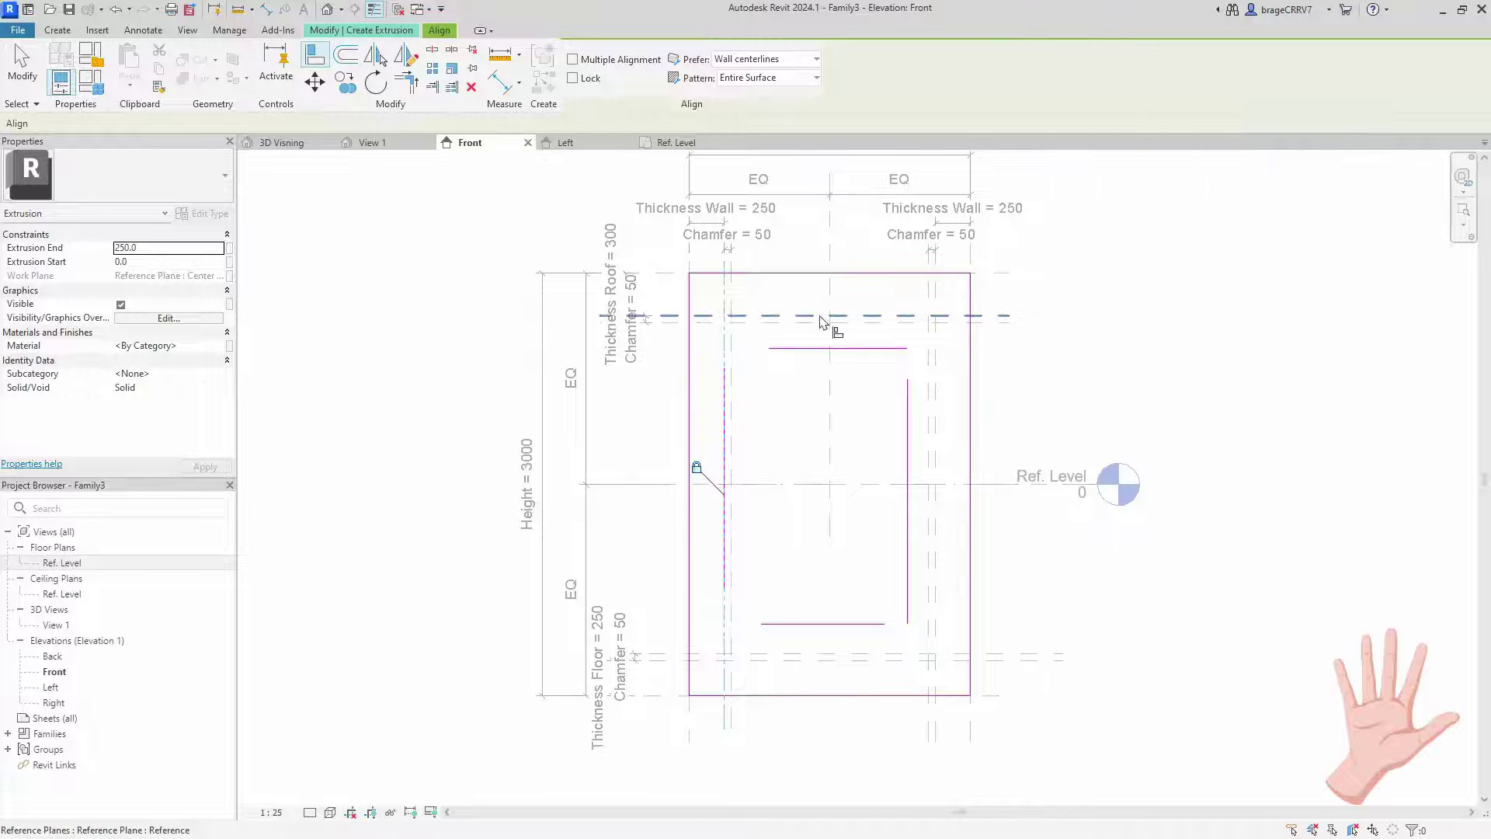
Align the inner top, right and bottom lines to the roof, wall and floor planes
left_click(810, 349)
left_click(940, 458)
left_click(909, 449)
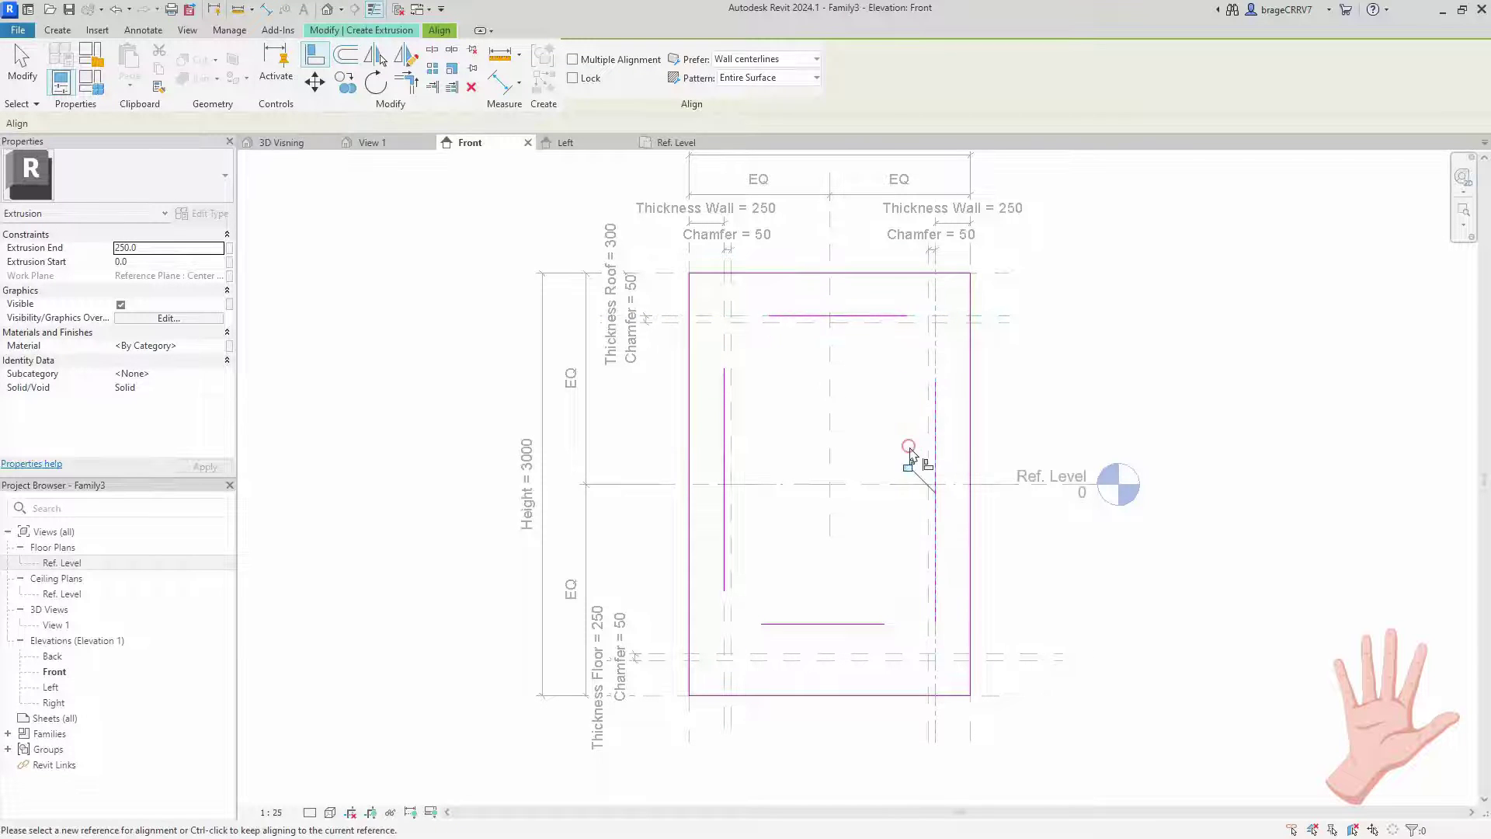
left_click(830, 623)
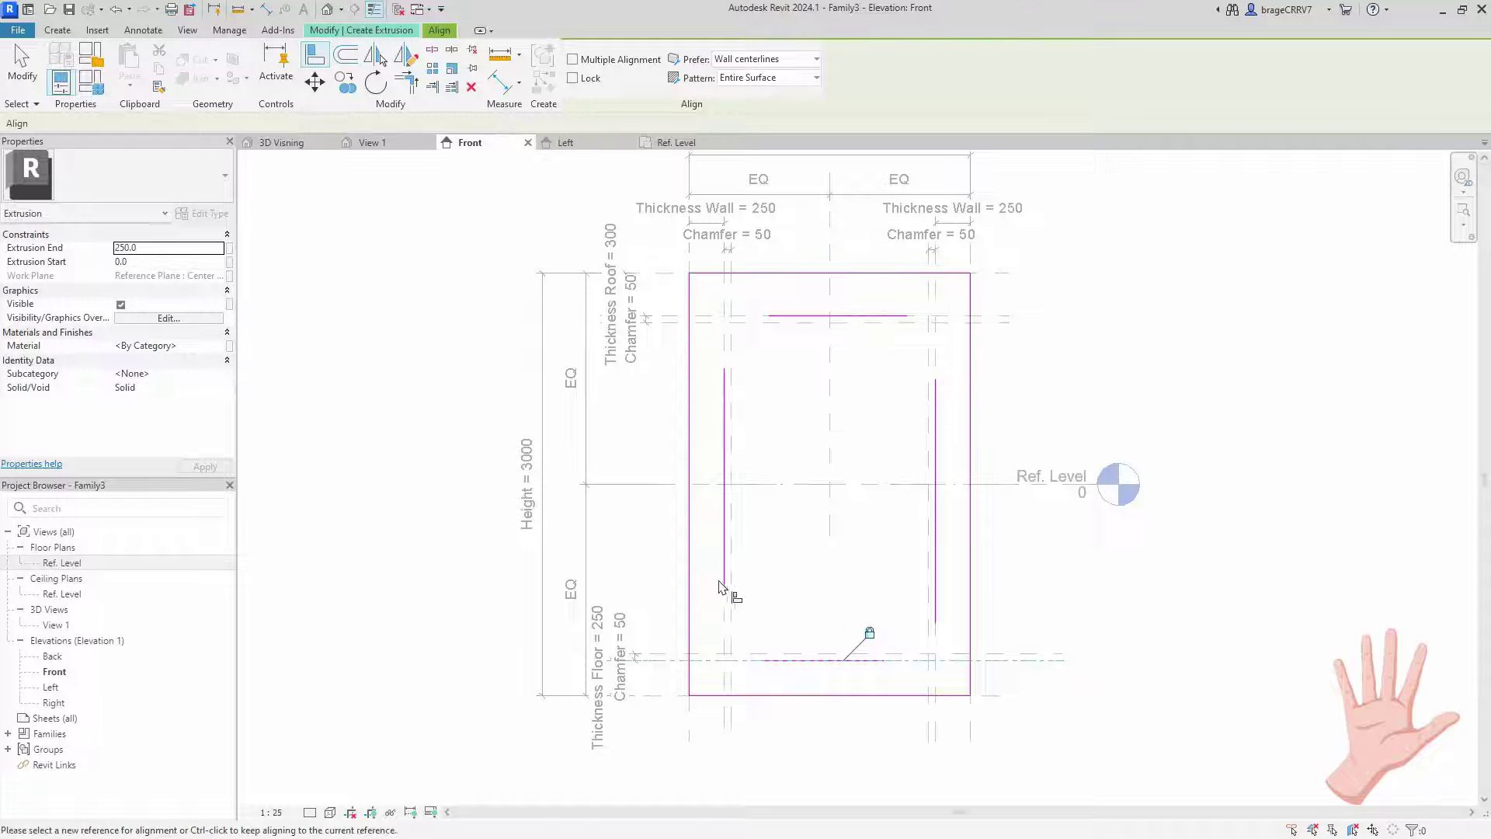
scroll(741, 645, "up", 3)
left_click(722, 625)
left_click(753, 519)
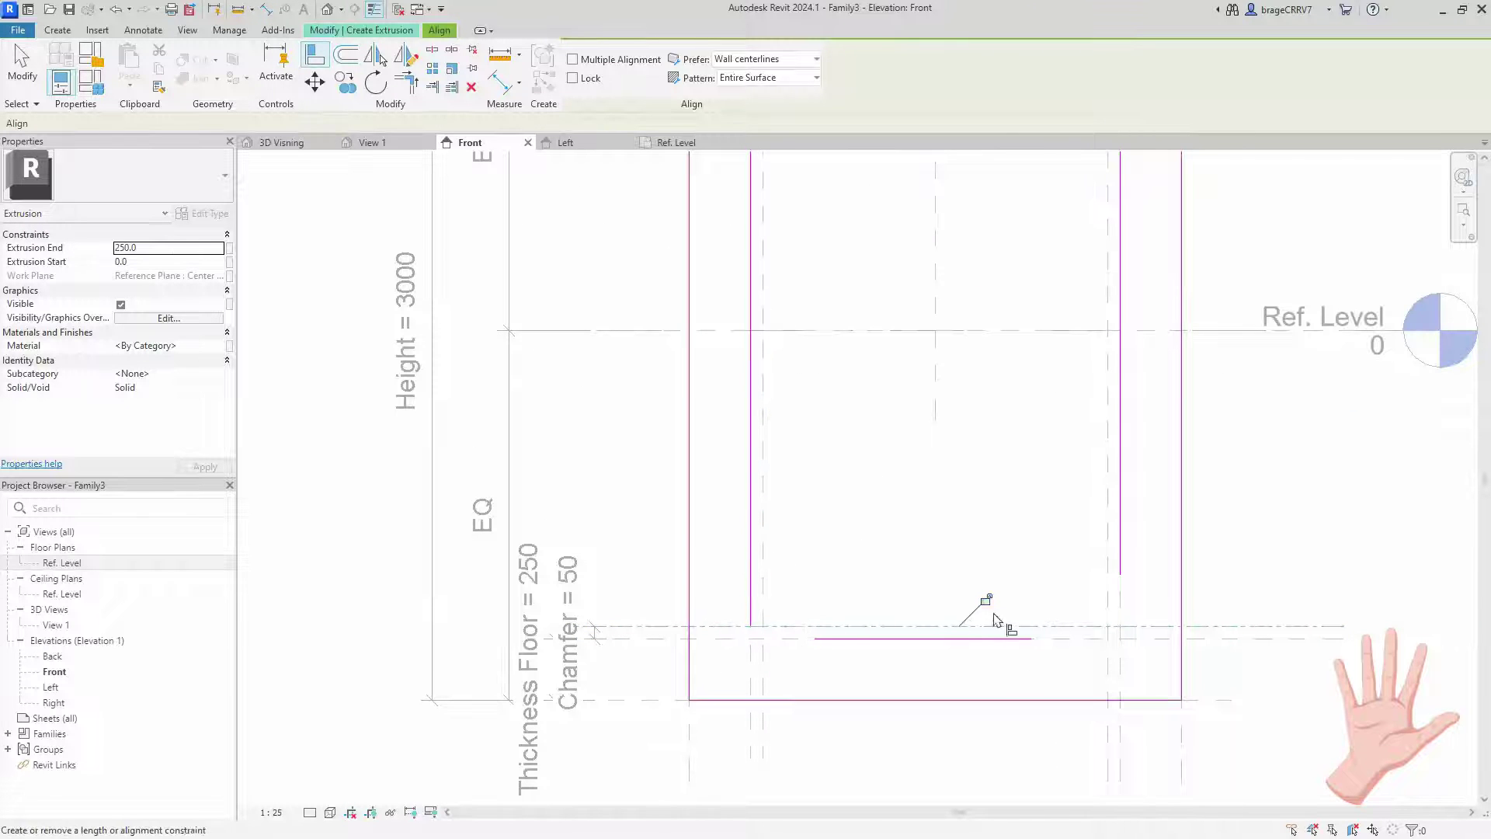
left_click(748, 662)
key("Escape")
key("Escape")
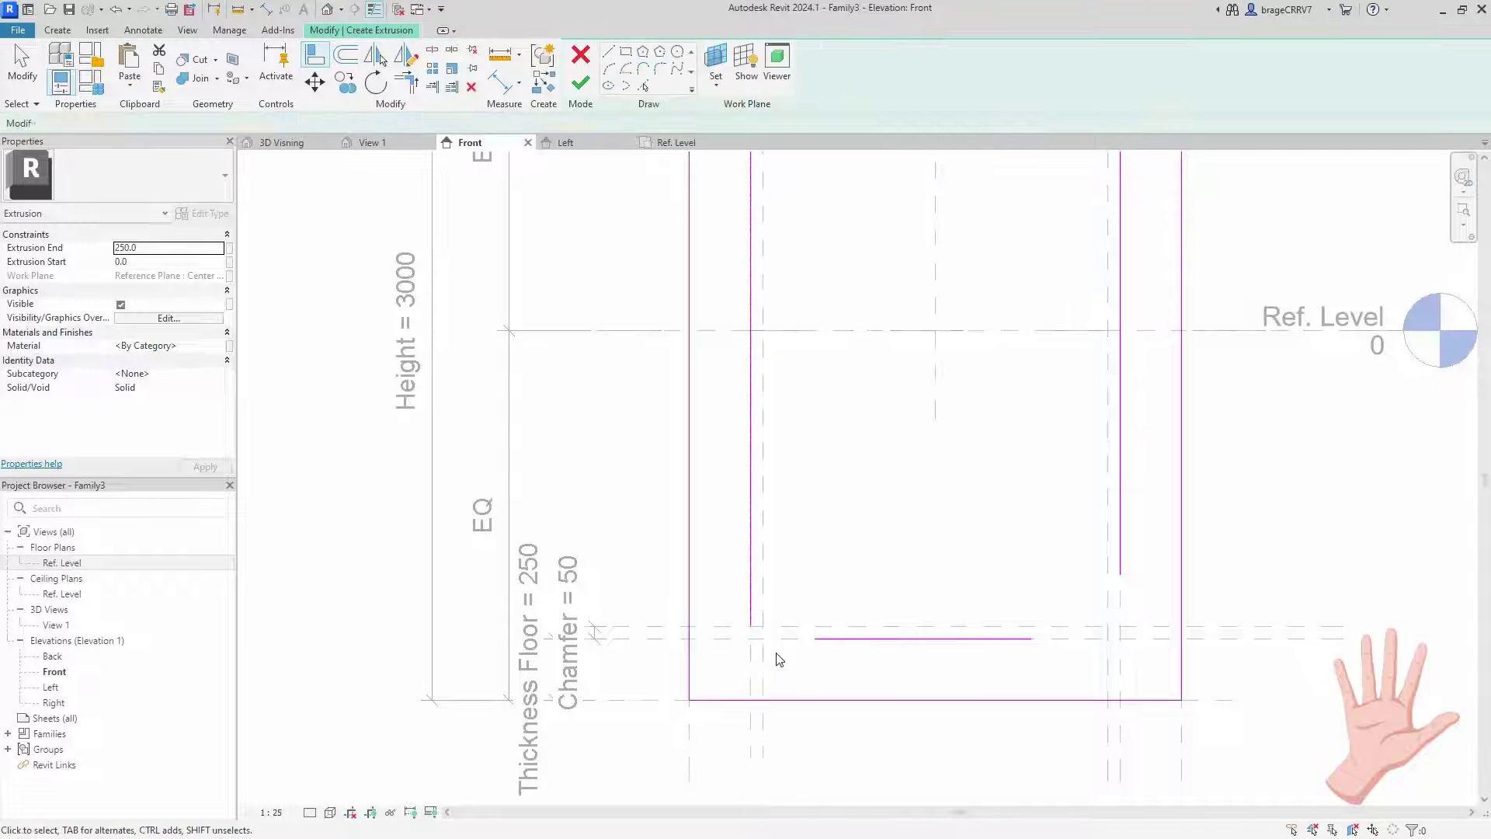
Extend the bottom inner line to both wall planes and the right inner line to the floor plane
key("l")
left_click(763, 661)
left_click(819, 639)
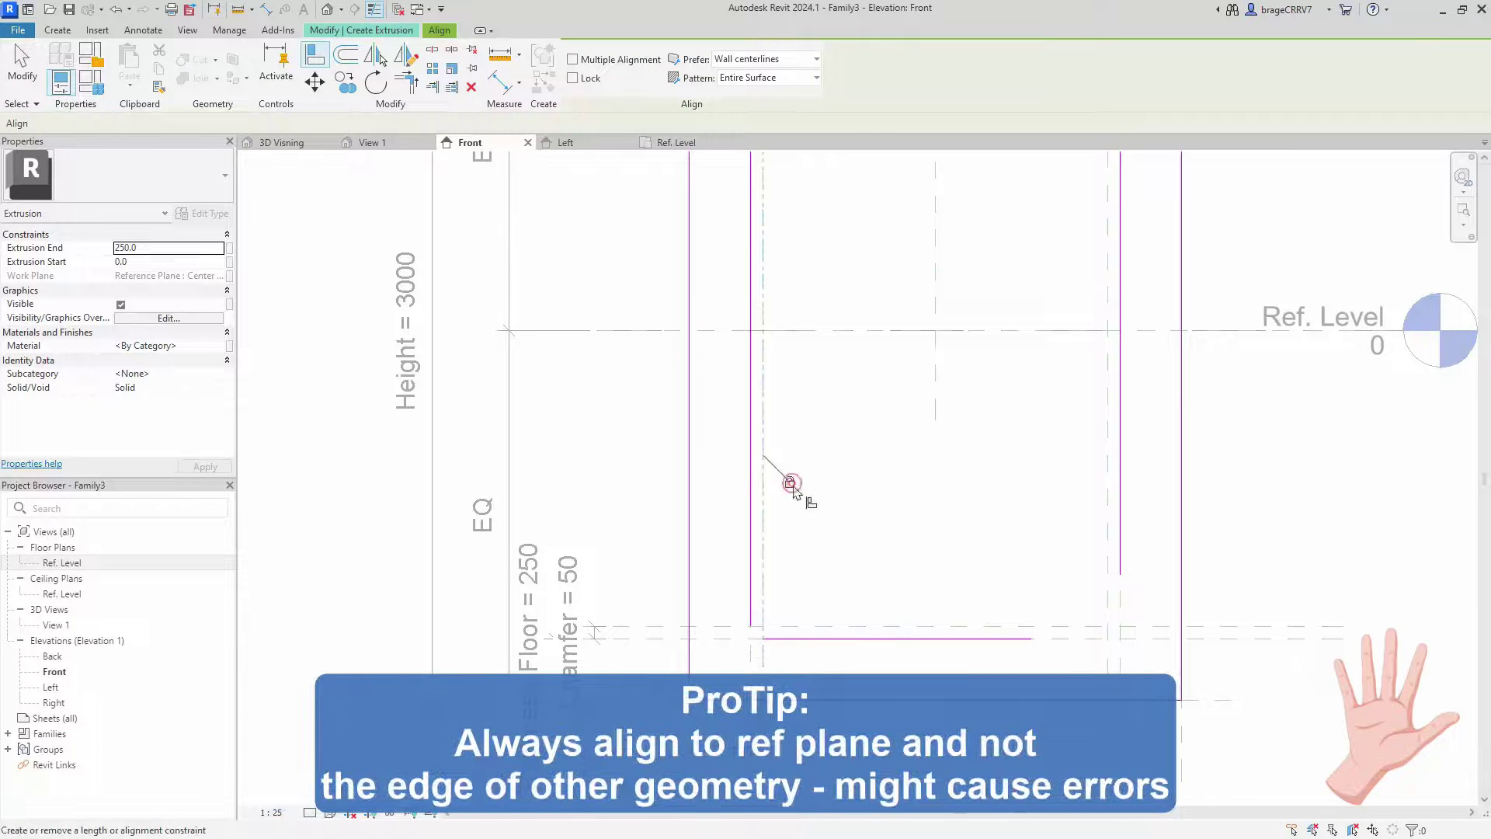
left_click(1108, 657)
left_click(1076, 626)
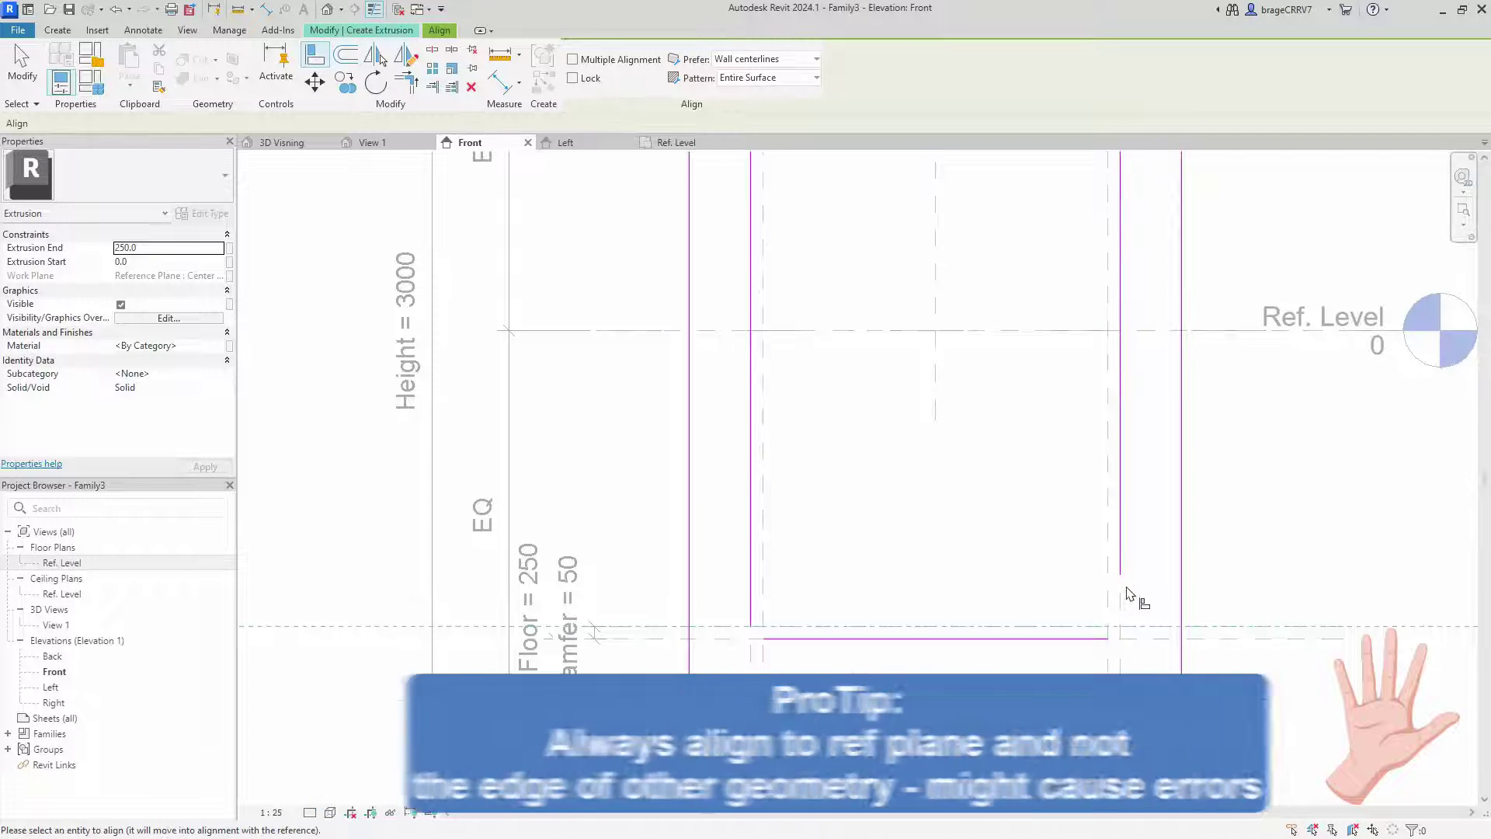
left_click(1124, 579)
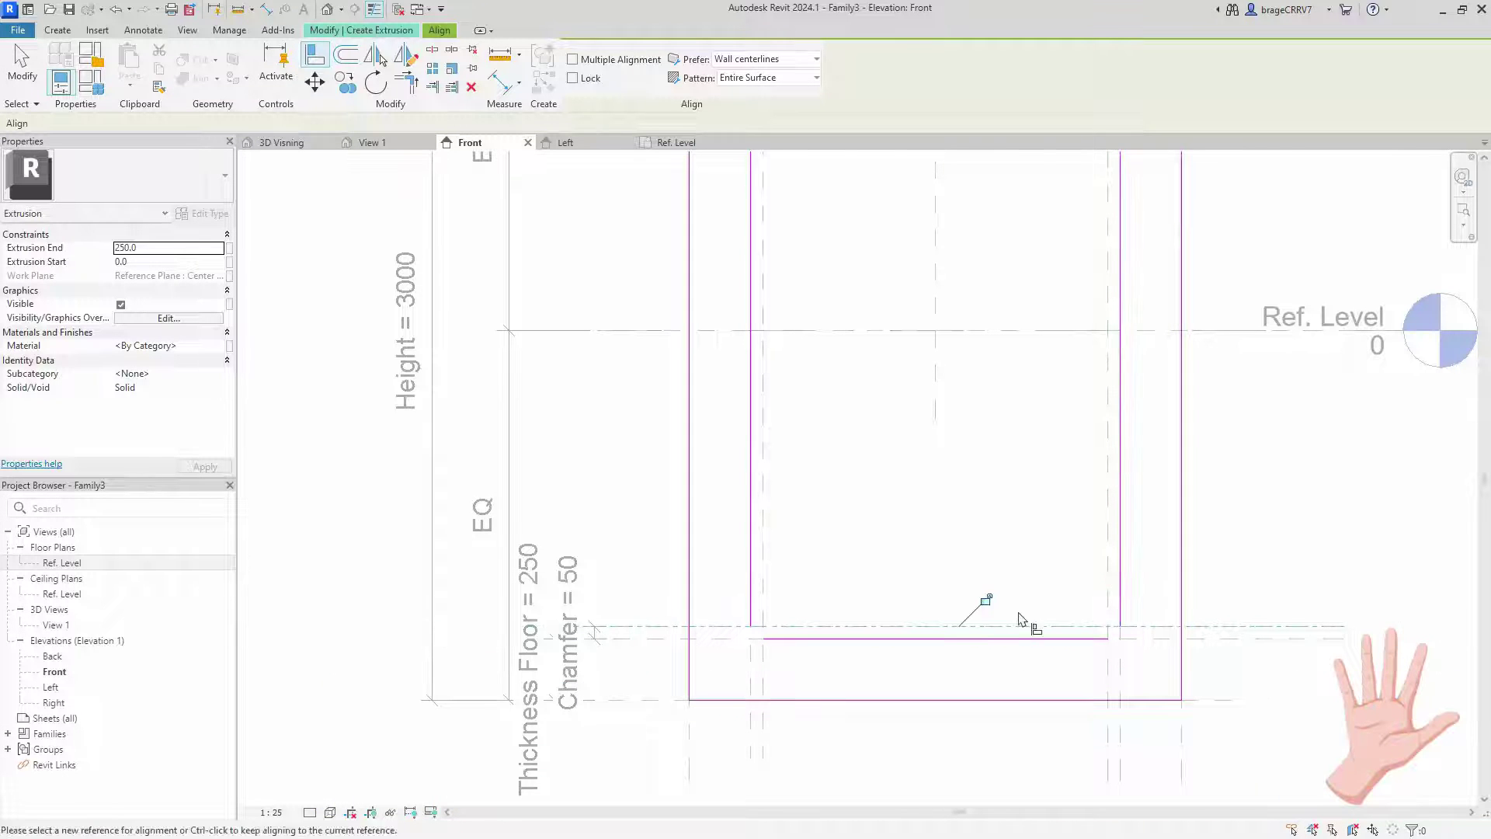
Extend both side inner lines up to the roof plane and the top line to both wall planes
middle_click_drag(987, 606, 833, 386)
left_click(823, 376)
left_click(840, 462)
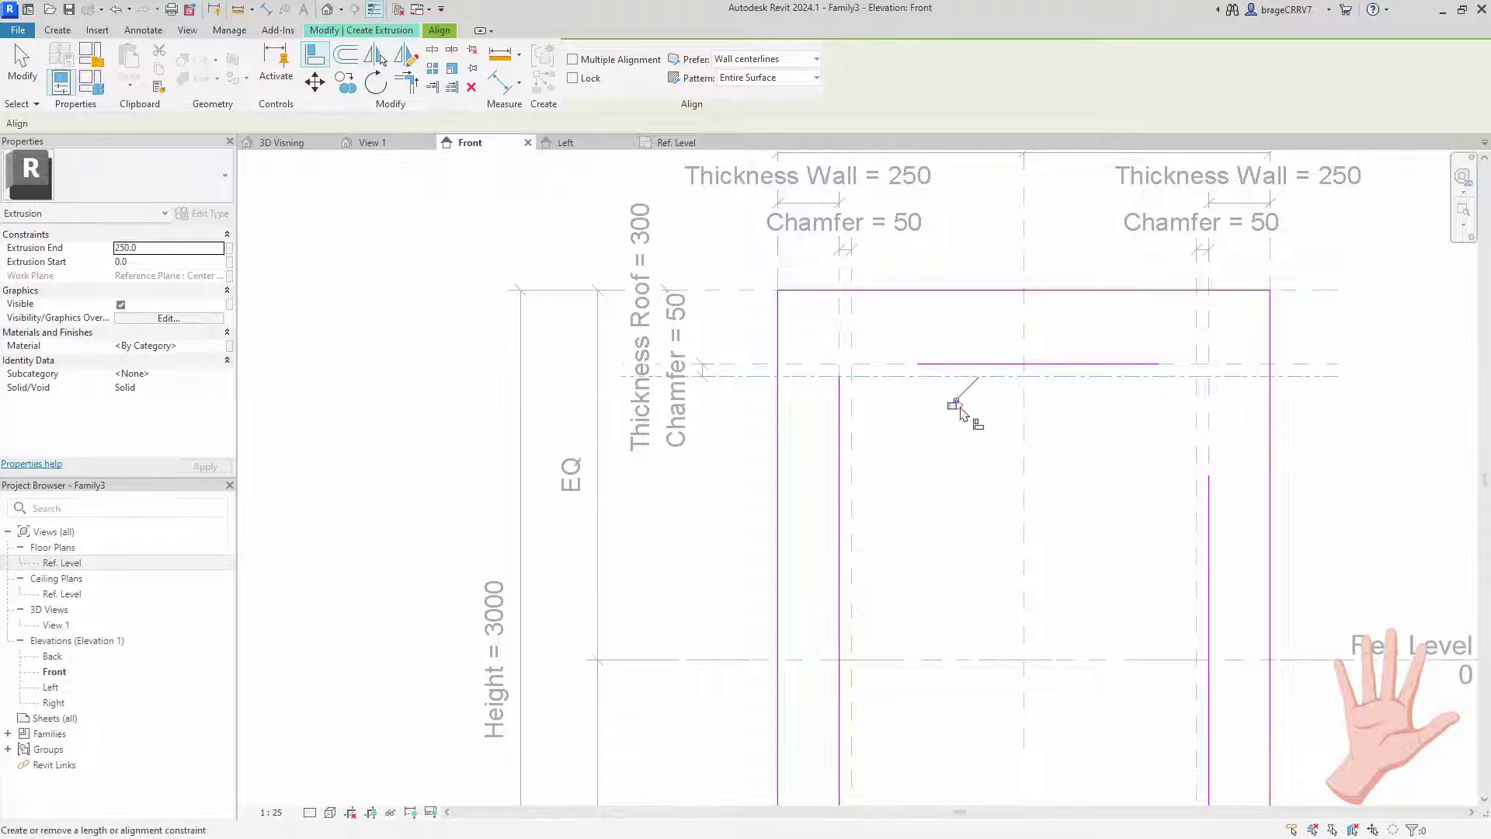
left_click(1174, 378)
left_click(1210, 479)
left_click(852, 351)
left_click(922, 362)
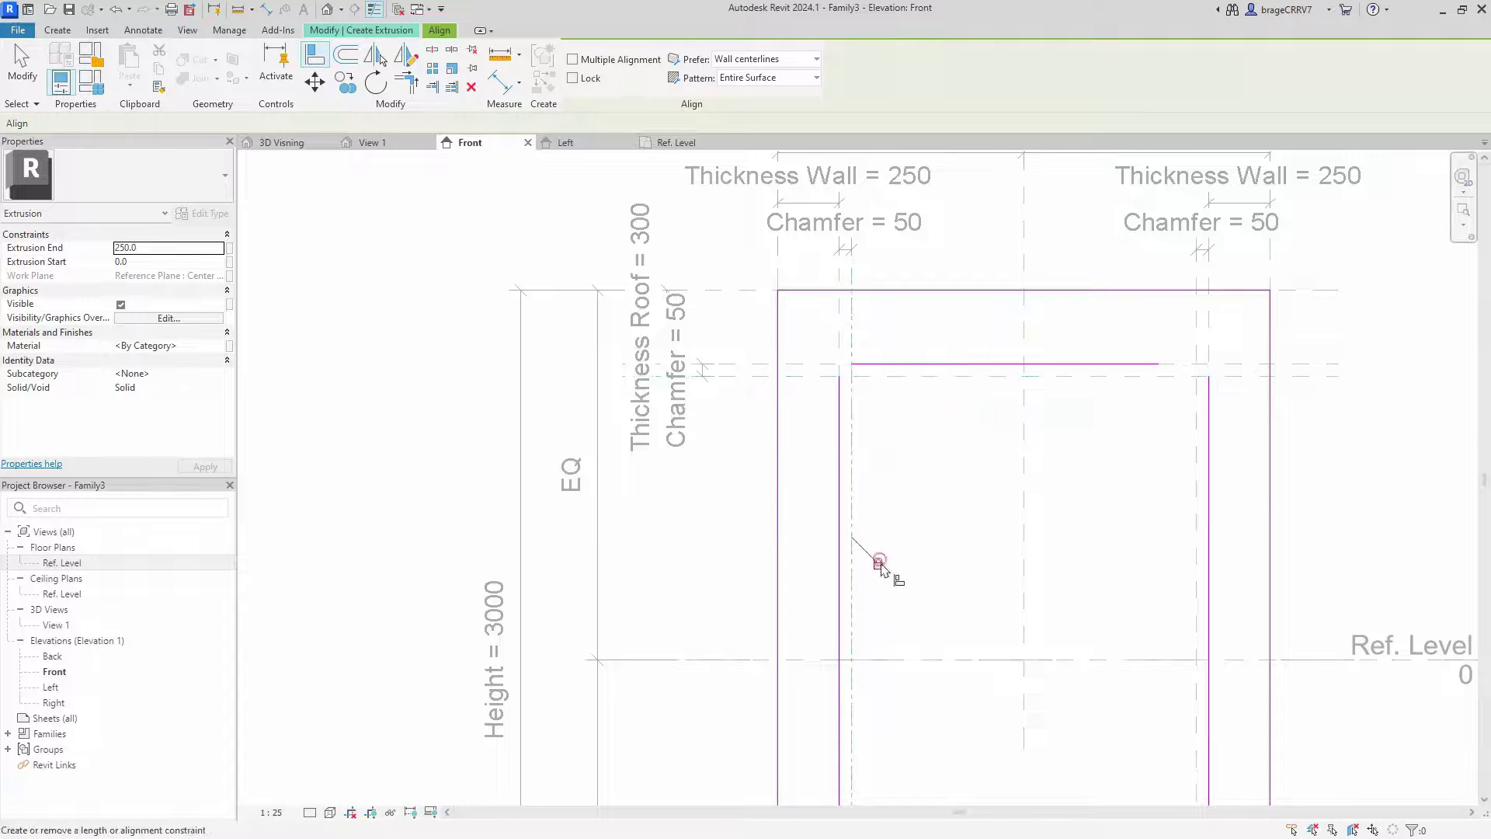
left_click(1195, 351)
left_click(1146, 363)
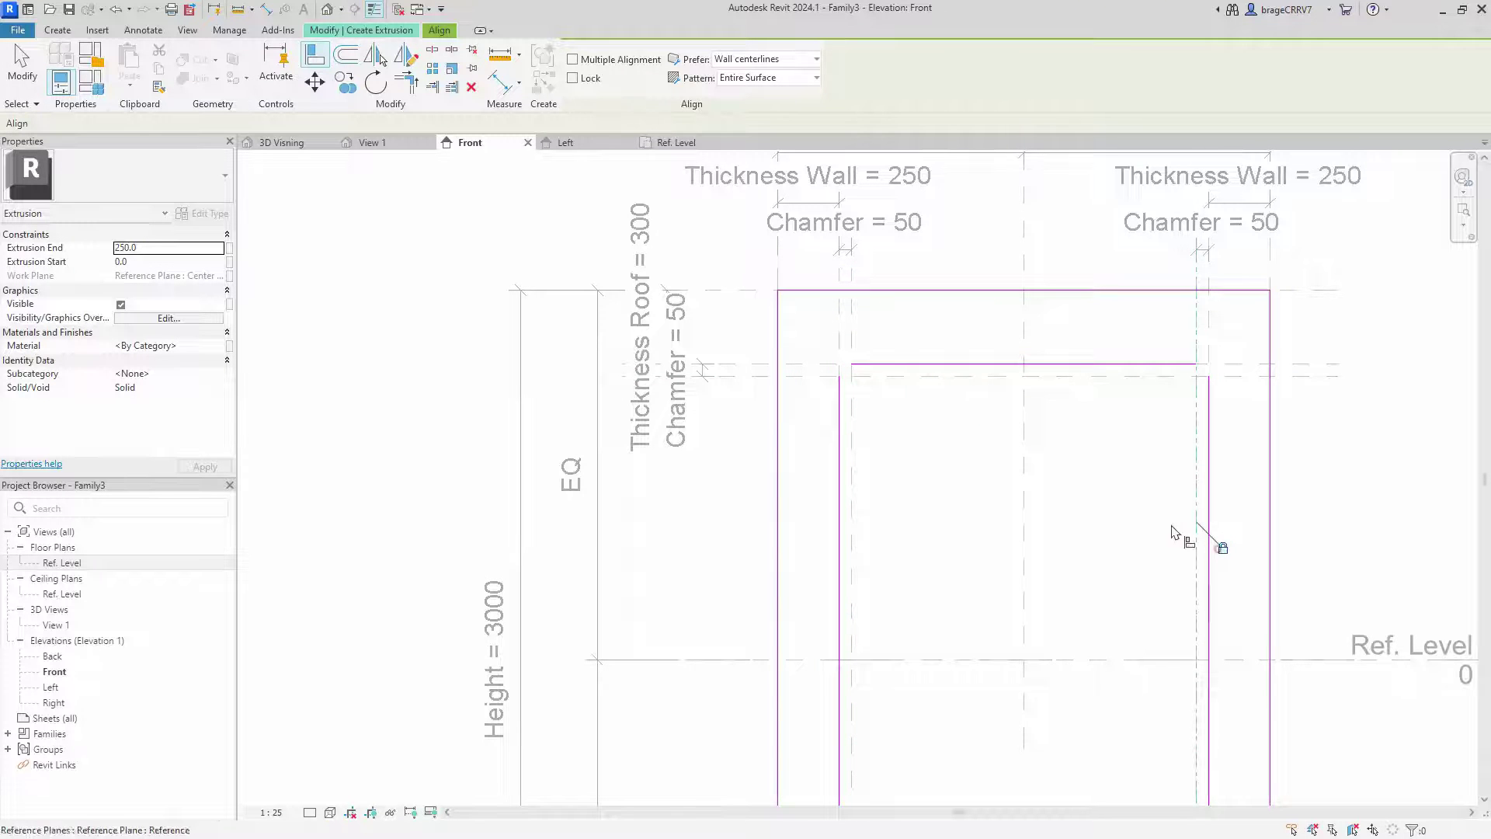
scroll(980, 483, "down", 1)
key("Escape")
Draw the 45° chamfer line across the top-left inner corner
left_click(608, 51)
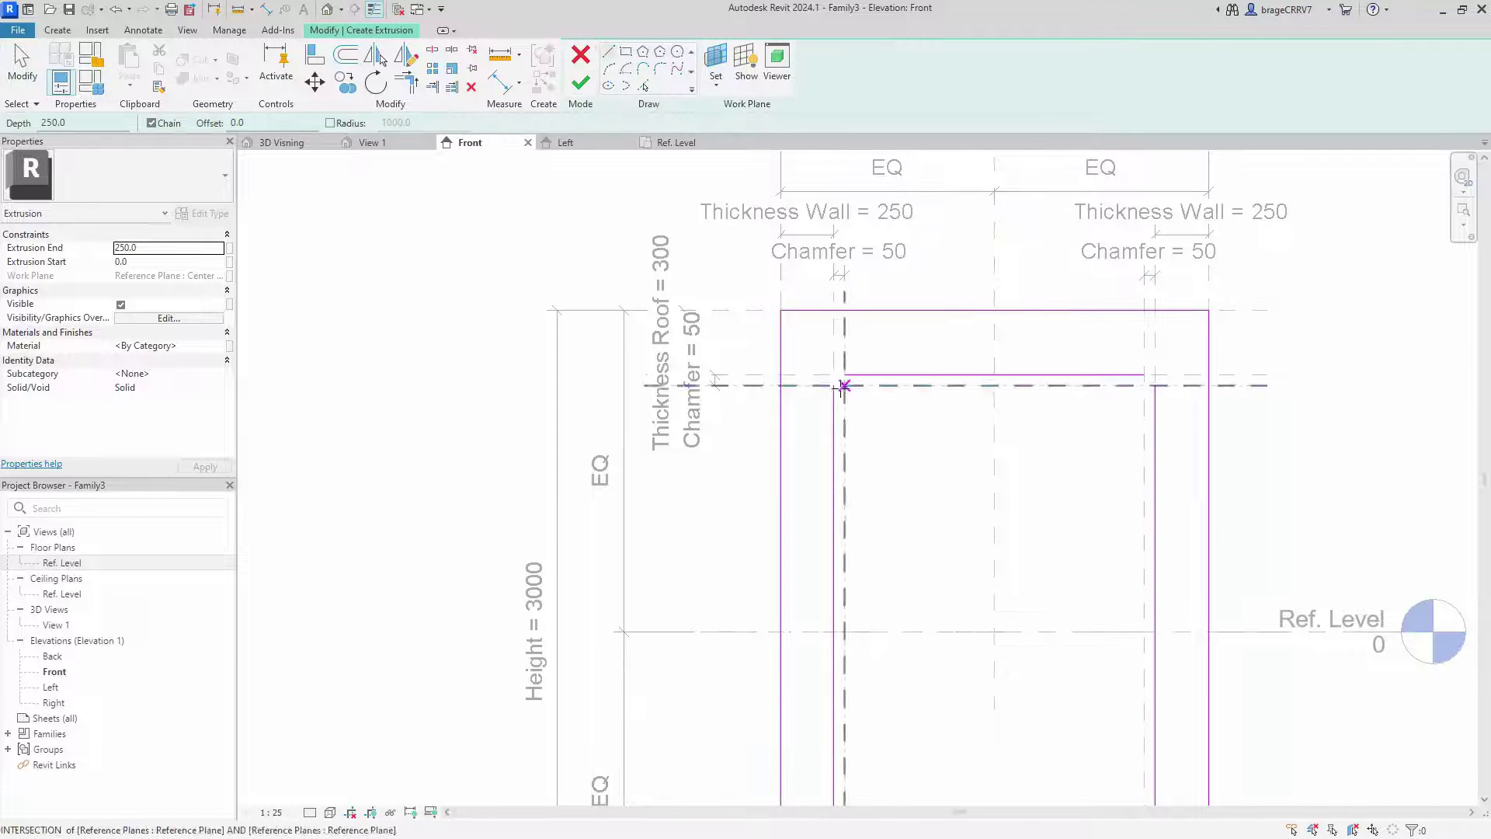
scroll(844, 385, "up", 2)
left_click(834, 386)
left_click(844, 375)
key("Escape")
scroll(1002, 497, "down", 1)
middle_click_drag(1036, 519, 828, 429)
scroll(850, 417, "down", 2)
key("Escape")
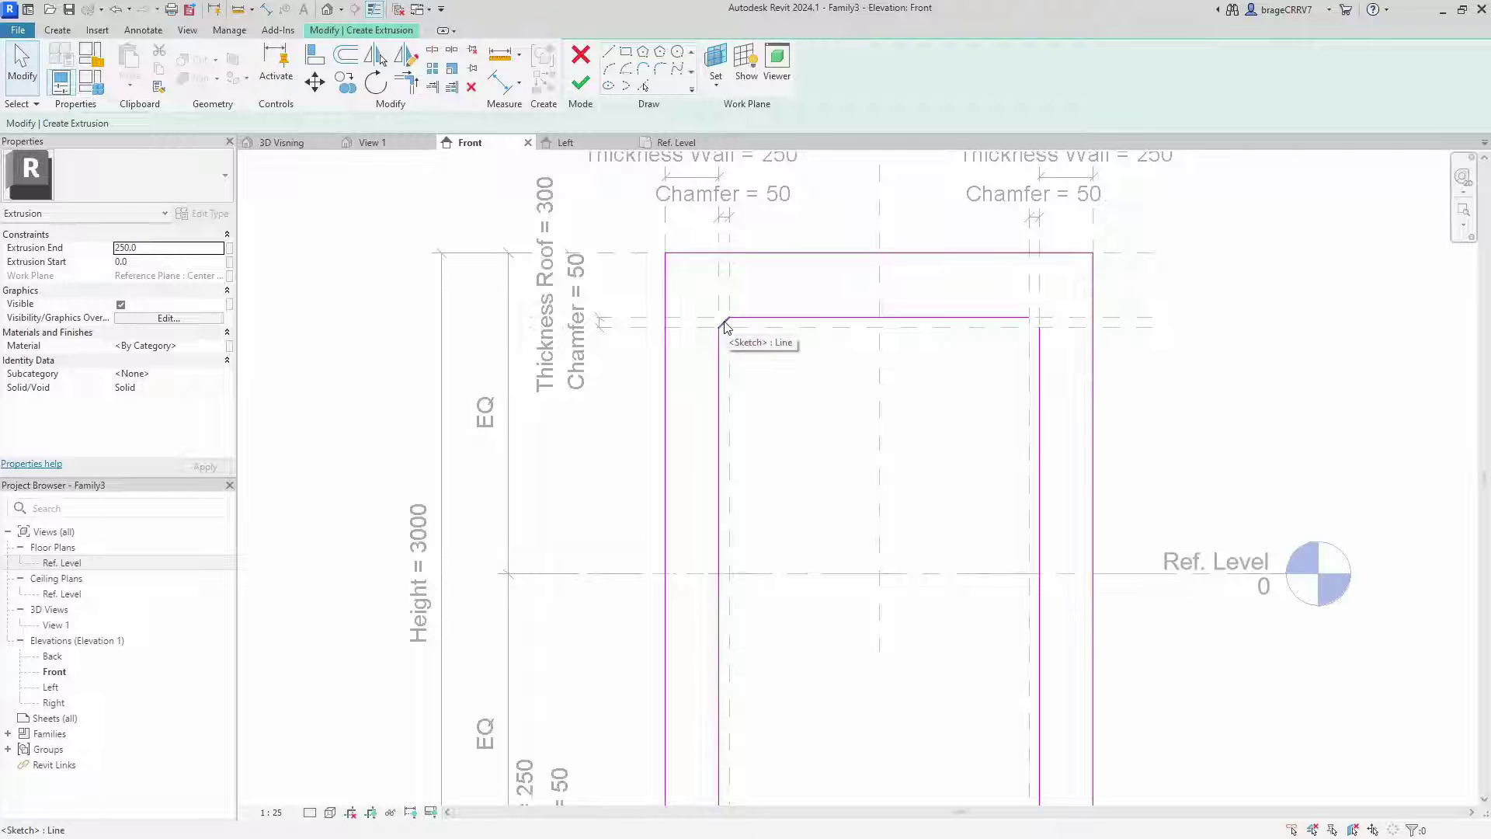
Draw 45° chamfer lines at the top-right and bottom-left inner corners
left_click(1022, 316)
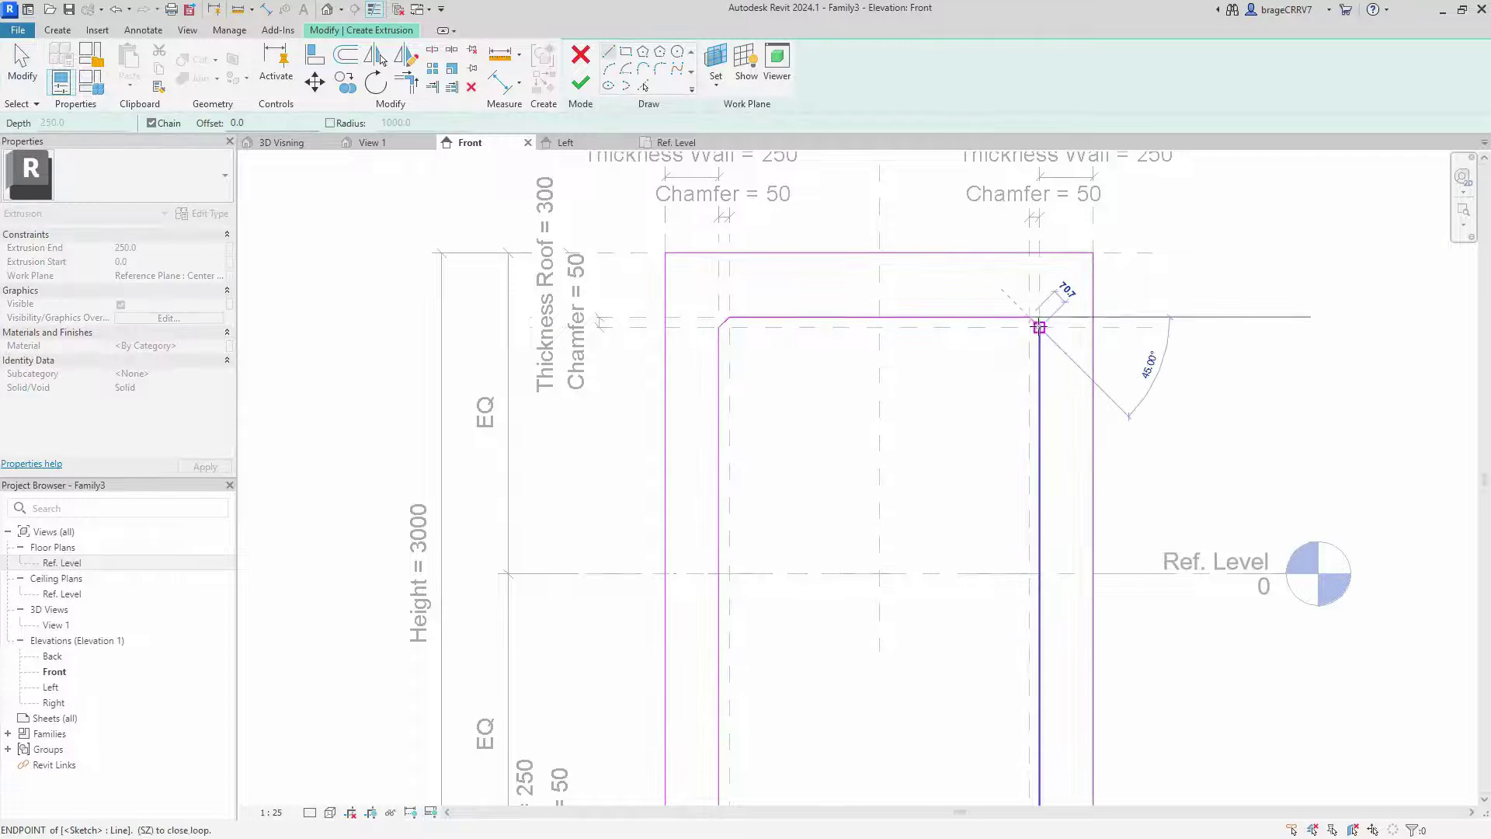
left_click(1040, 327)
key("Escape")
scroll(882, 412, "down", 2)
scroll(752, 541, "up", 3)
left_click(764, 533)
left_click(749, 520)
key("Escape")
Add the bottom-right chamfer line and finish the extrusion sketch
left_click(1162, 533)
left_click(1174, 520)
key("Escape")
key("Escape")
scroll(942, 383, "down", 5)
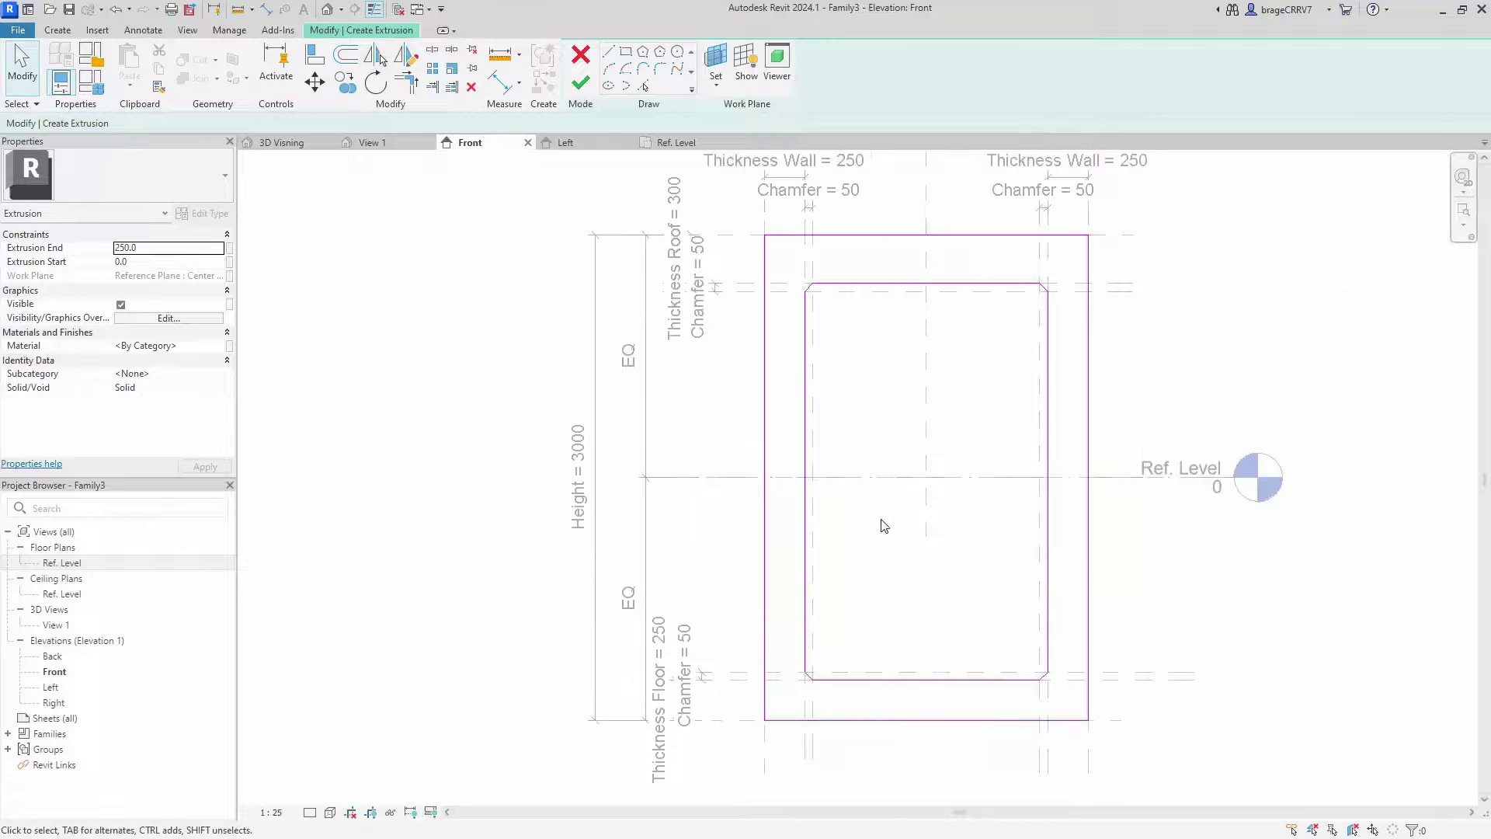
scroll(843, 550, "down", 2)
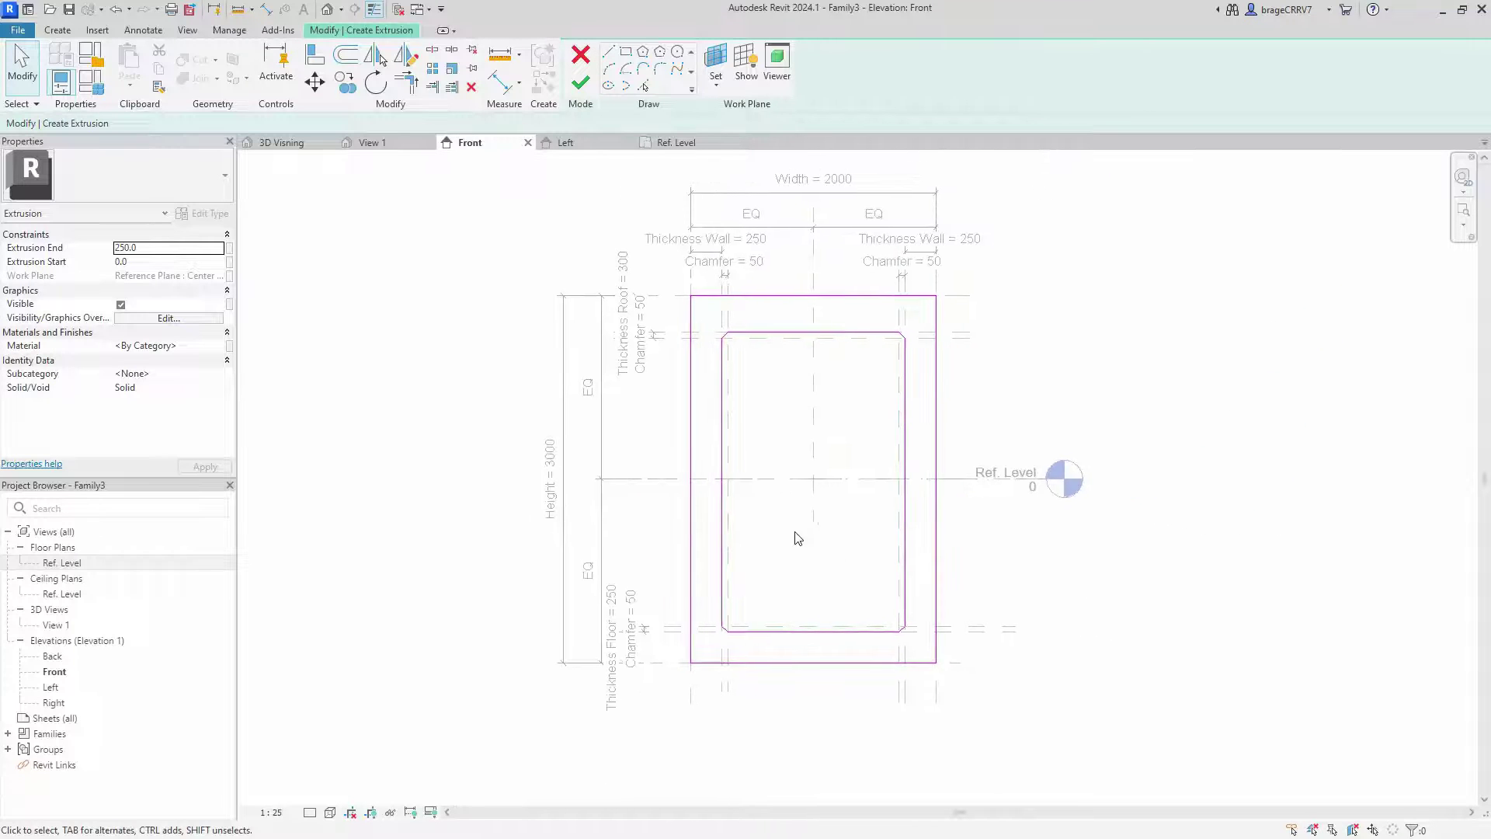
left_click(580, 82)
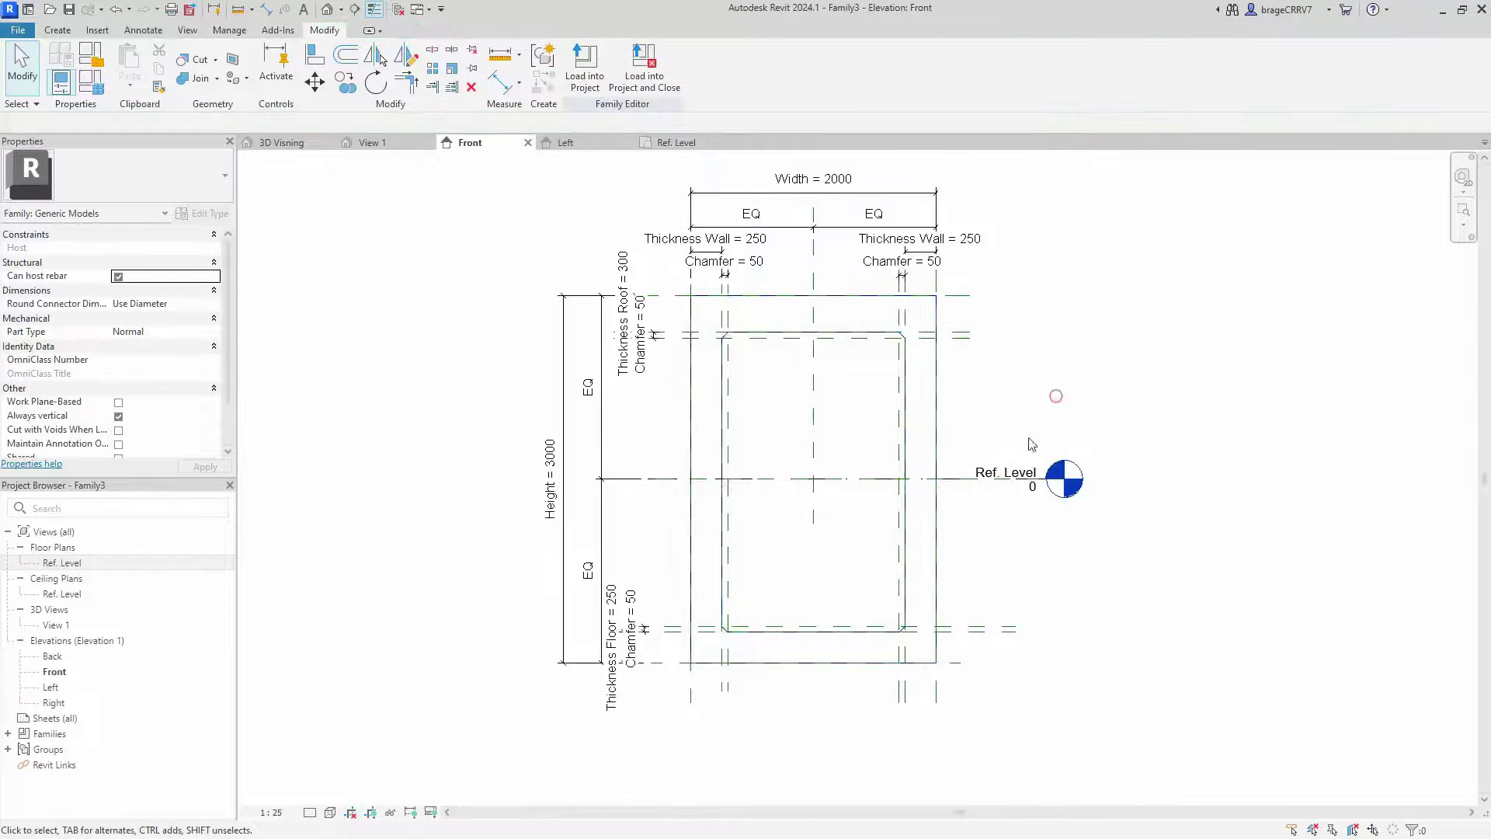
In the Ref. Level plan, stretch the extrusion's depth toward the Length reference planes
middle_click_drag(791, 545, 742, 525)
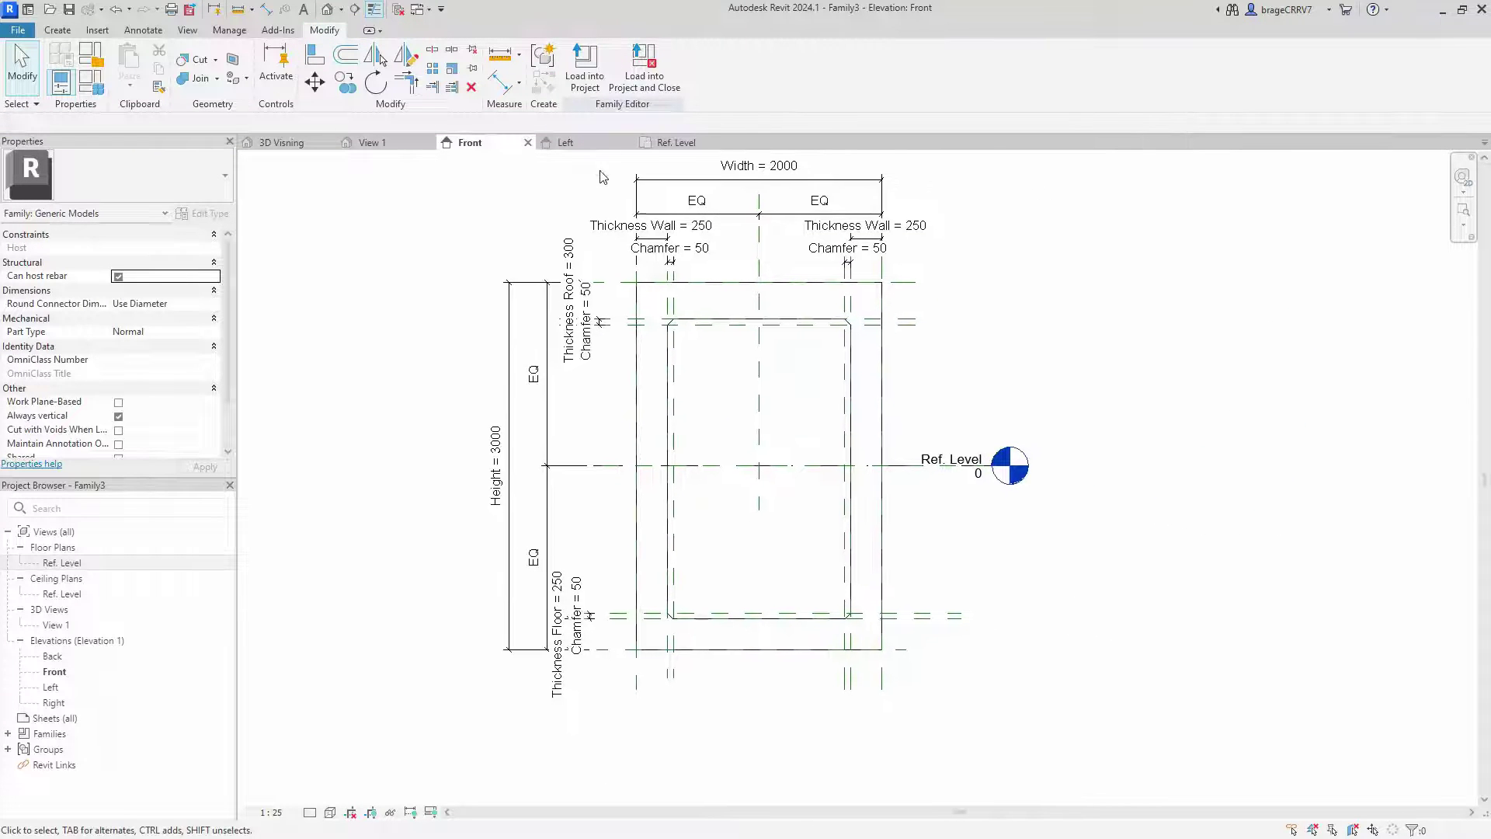
left_click(661, 142)
left_click(676, 447)
left_click_drag(685, 455, 685, 497)
left_click_drag(685, 411, 690, 375)
left_click(627, 320)
Align both extrusion ends to the Length planes and view the 2000-deep box in 3D
key("a")
key("l")
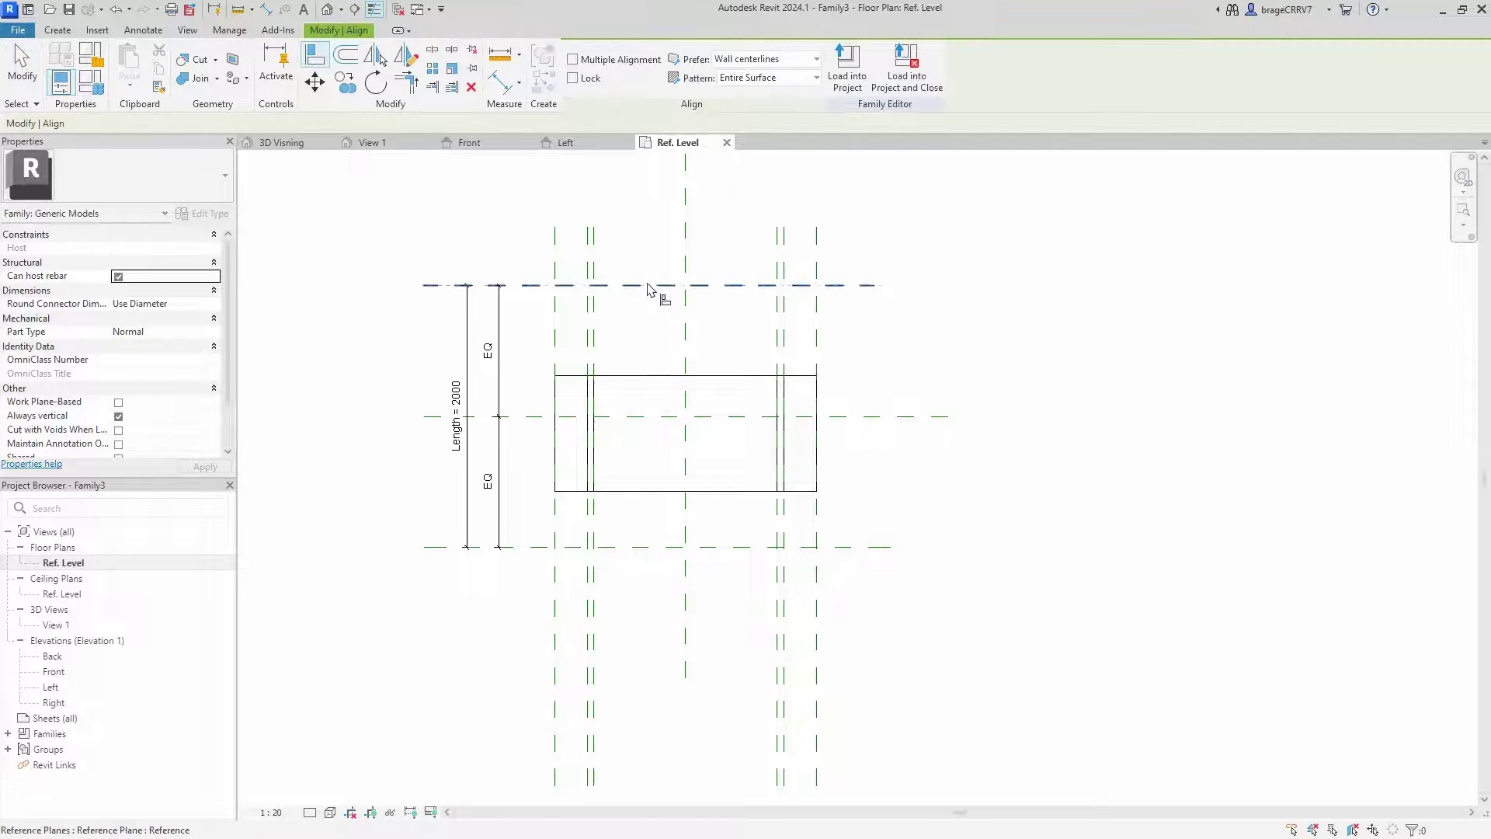
left_click(648, 285)
left_click(666, 375)
left_click(664, 548)
left_click(657, 491)
key("Escape")
scroll(726, 615, "down", 1)
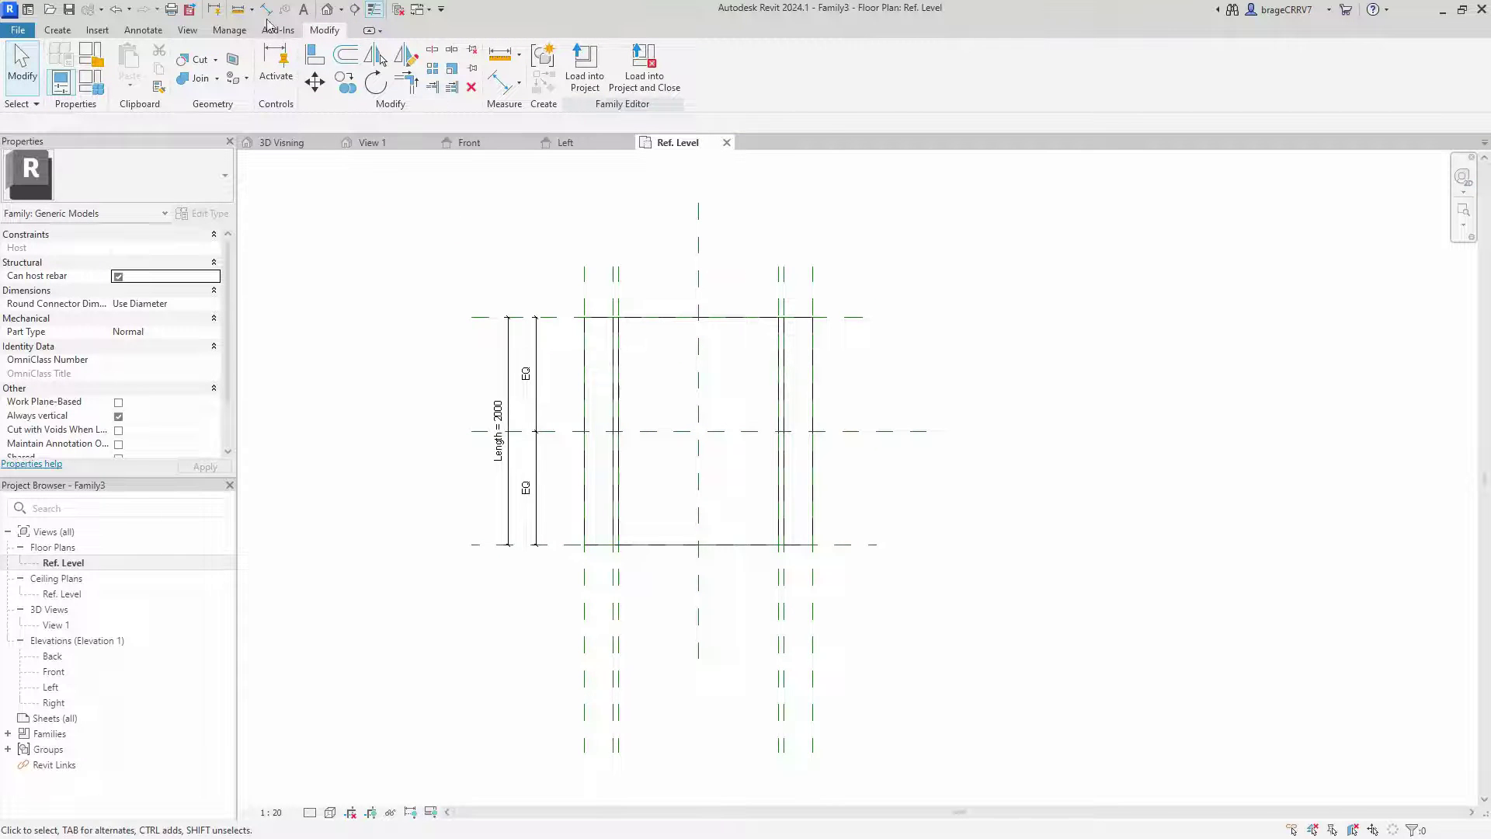
left_click(327, 10)
scroll(593, 443, "down", 2)
Associate the culvert extrusion's material with the Material family parameter
middle_click_drag(476, 533, 622, 522, "shift")
left_click(624, 522)
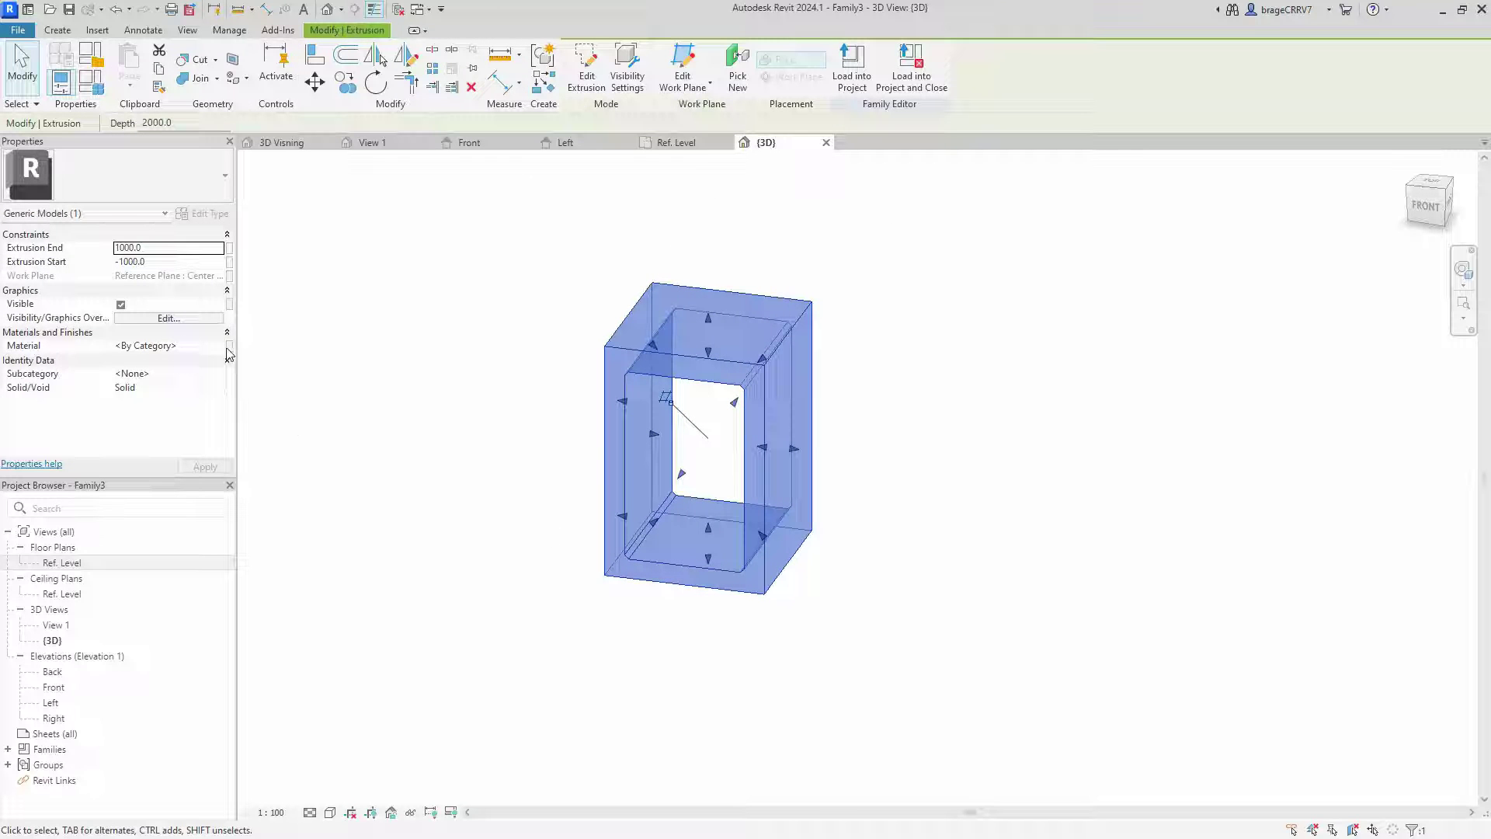
left_click(229, 346)
left_click(692, 372)
left_click(828, 554)
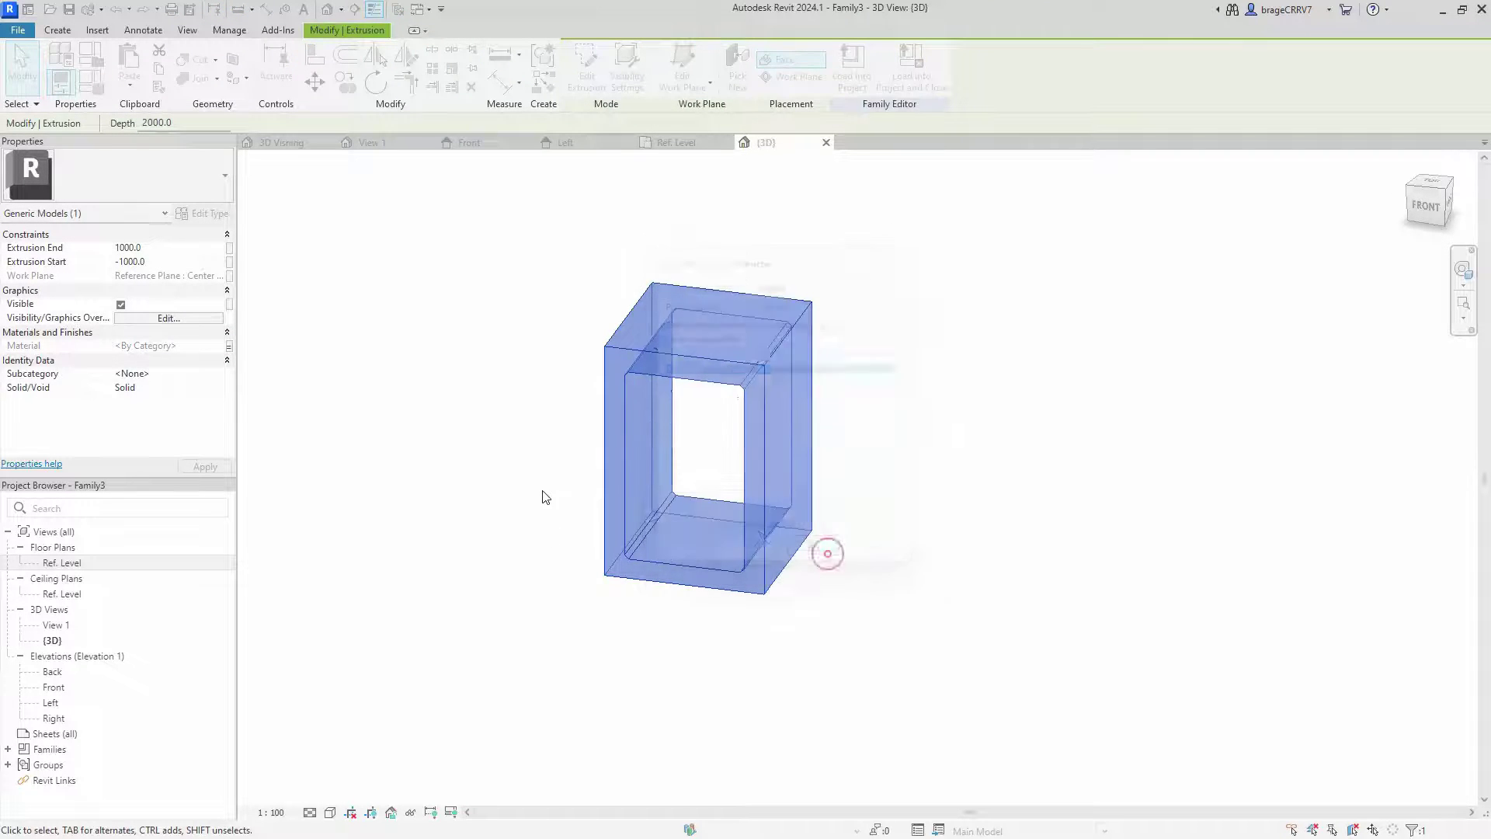
left_click(543, 495)
middle_click_drag(510, 549, 330, 549)
middle_click_drag(865, 612, 845, 601)
From Family Types, browse the Material value and delete the default project materials
left_click(92, 81)
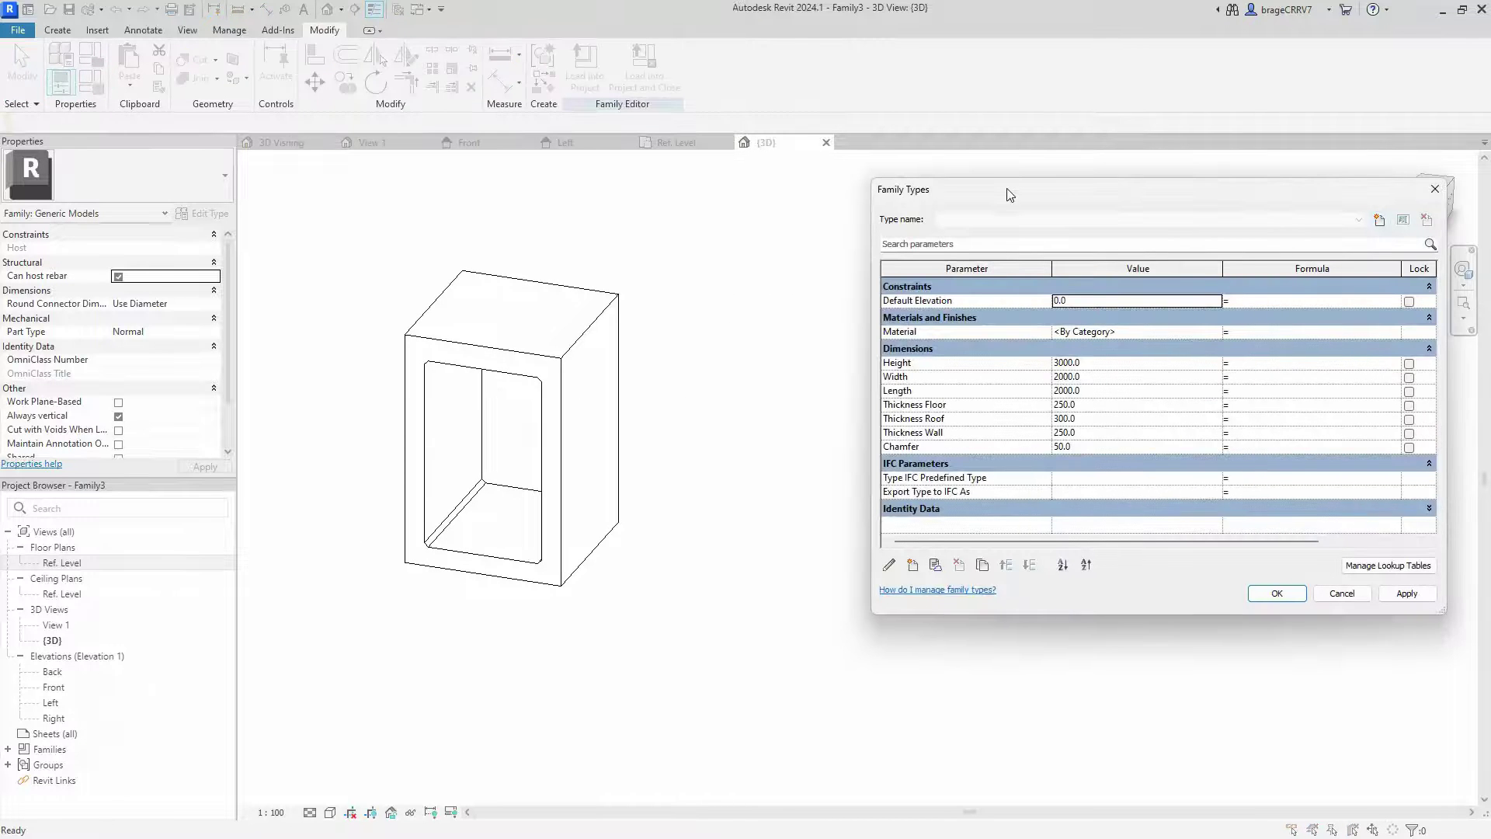
left_click_drag(1009, 194, 997, 201)
left_click(1208, 343)
left_click(1208, 342)
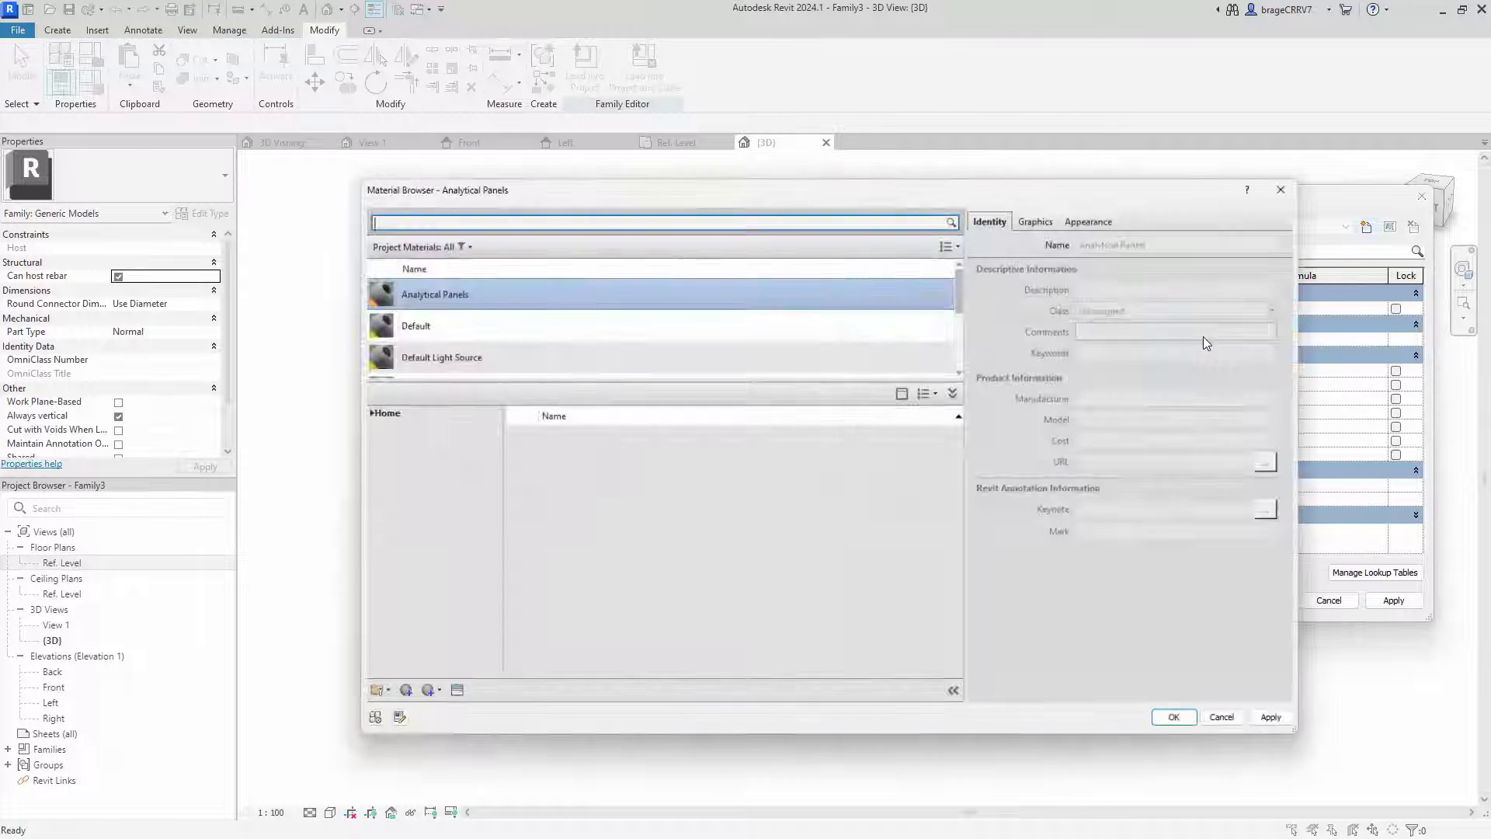
right_click(531, 295)
left_click(435, 295)
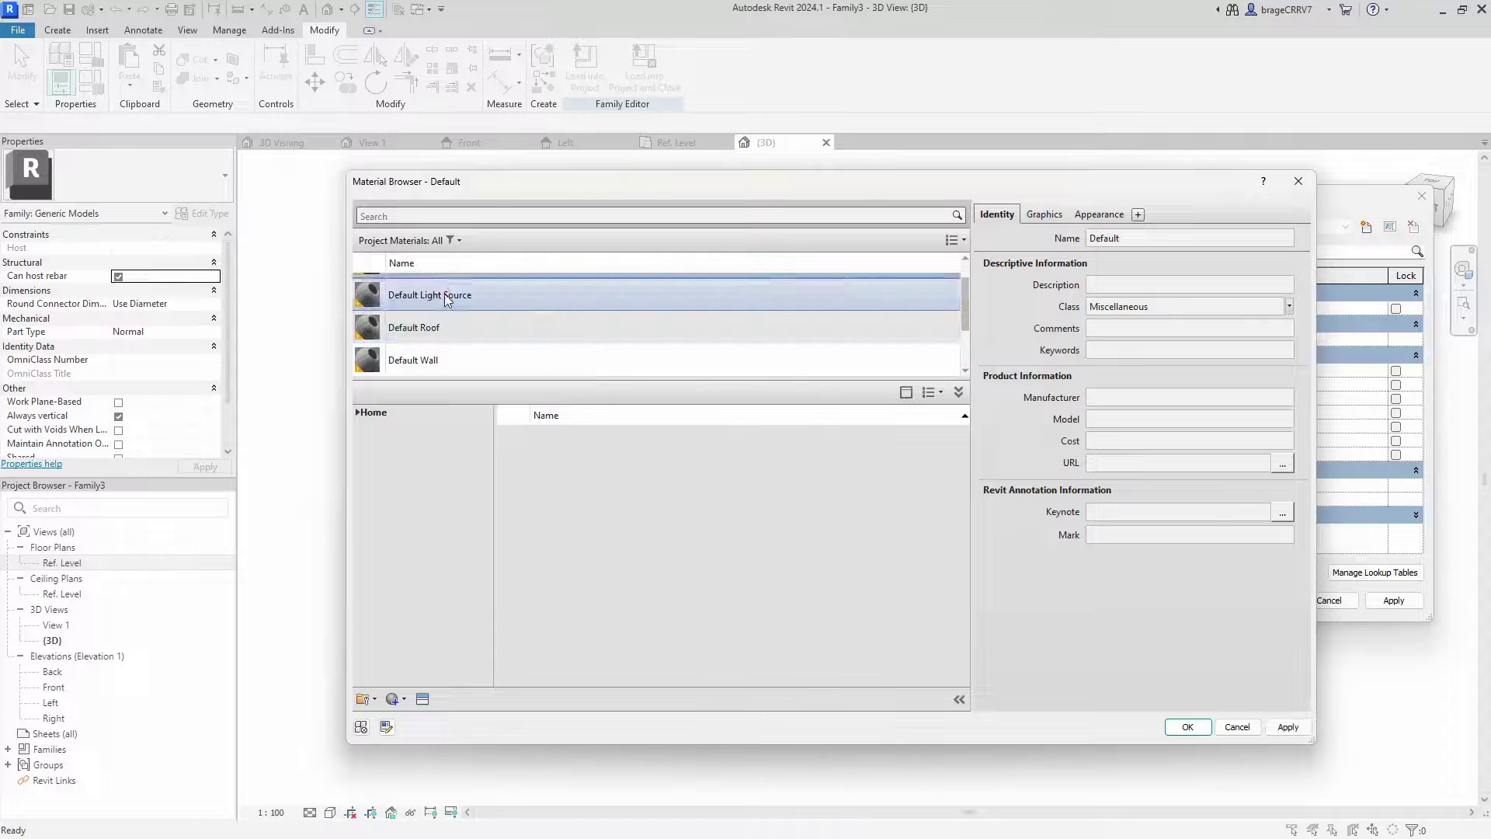
left_click(439, 327)
right_click(451, 299)
right_click(424, 292)
right_click(423, 292)
right_click(420, 287)
left_click(458, 367)
right_click(430, 294)
left_click(466, 370)
right_click(430, 294)
left_click(477, 369)
Add Concrete, C45/55 from the AEC Materials library and apply it as the Material
left_click(375, 699)
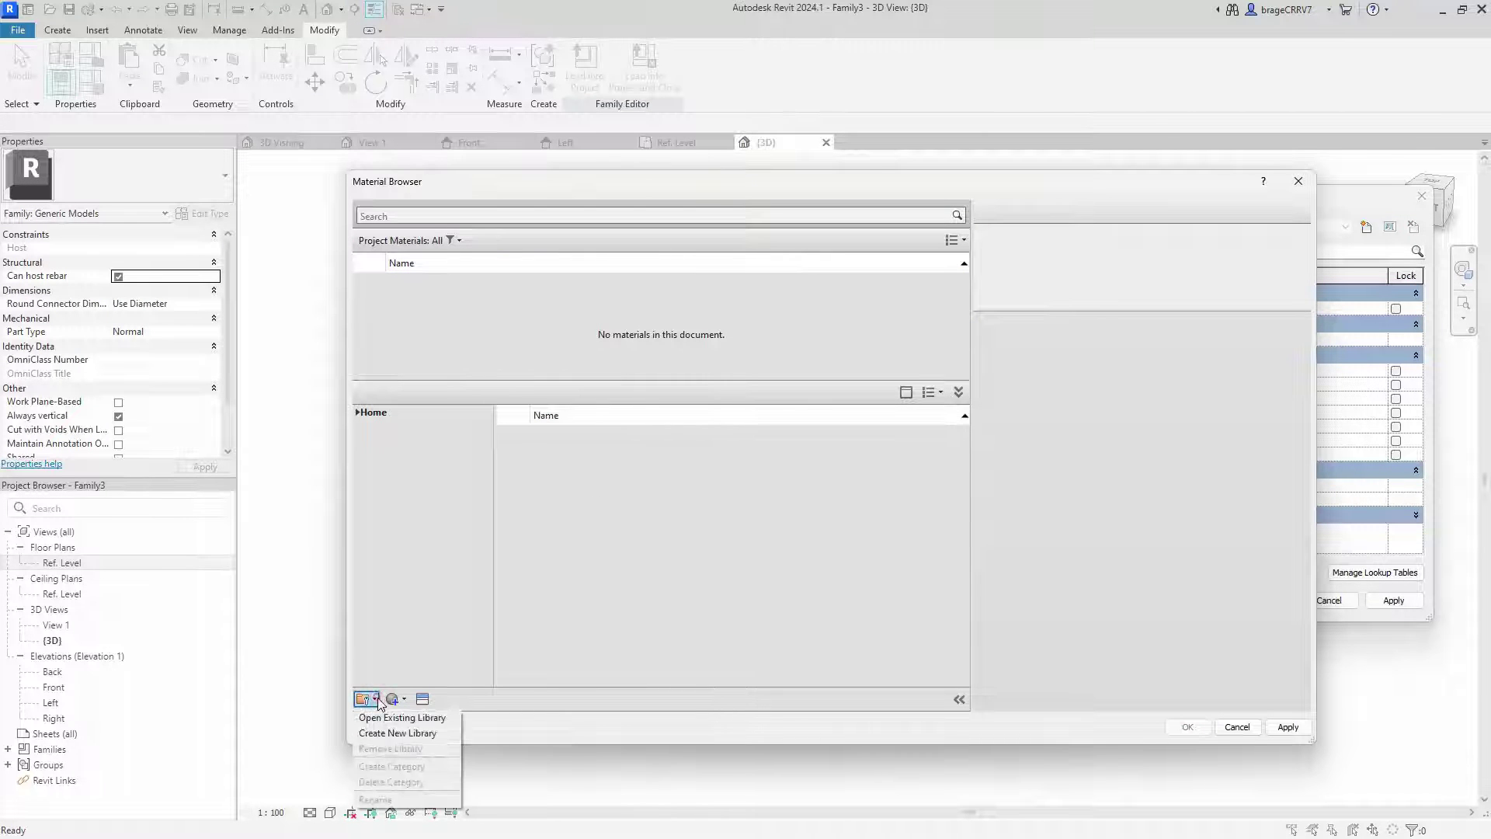
left_click(402, 586)
left_click(365, 439)
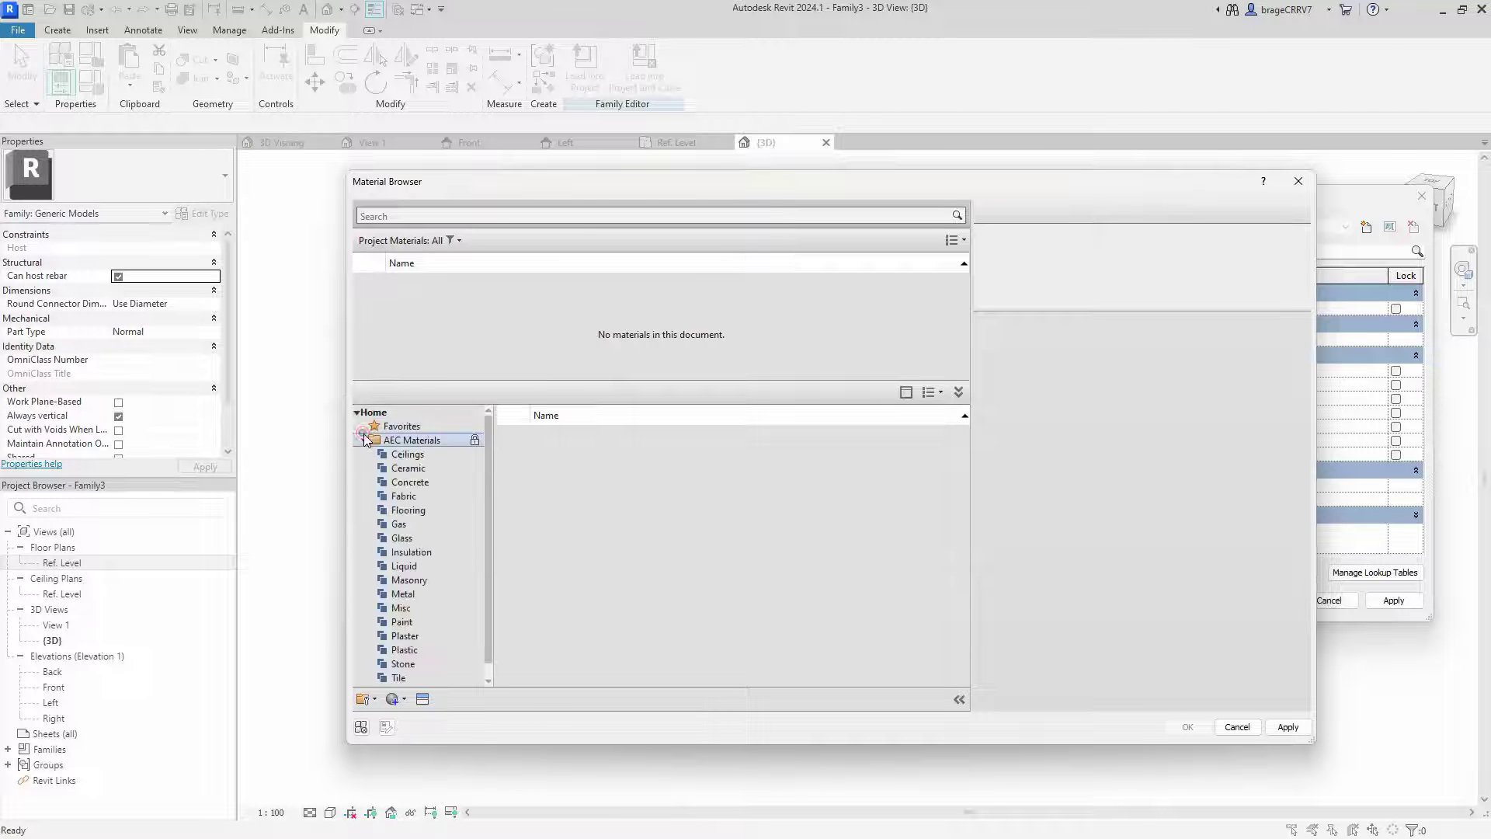
left_click(382, 483)
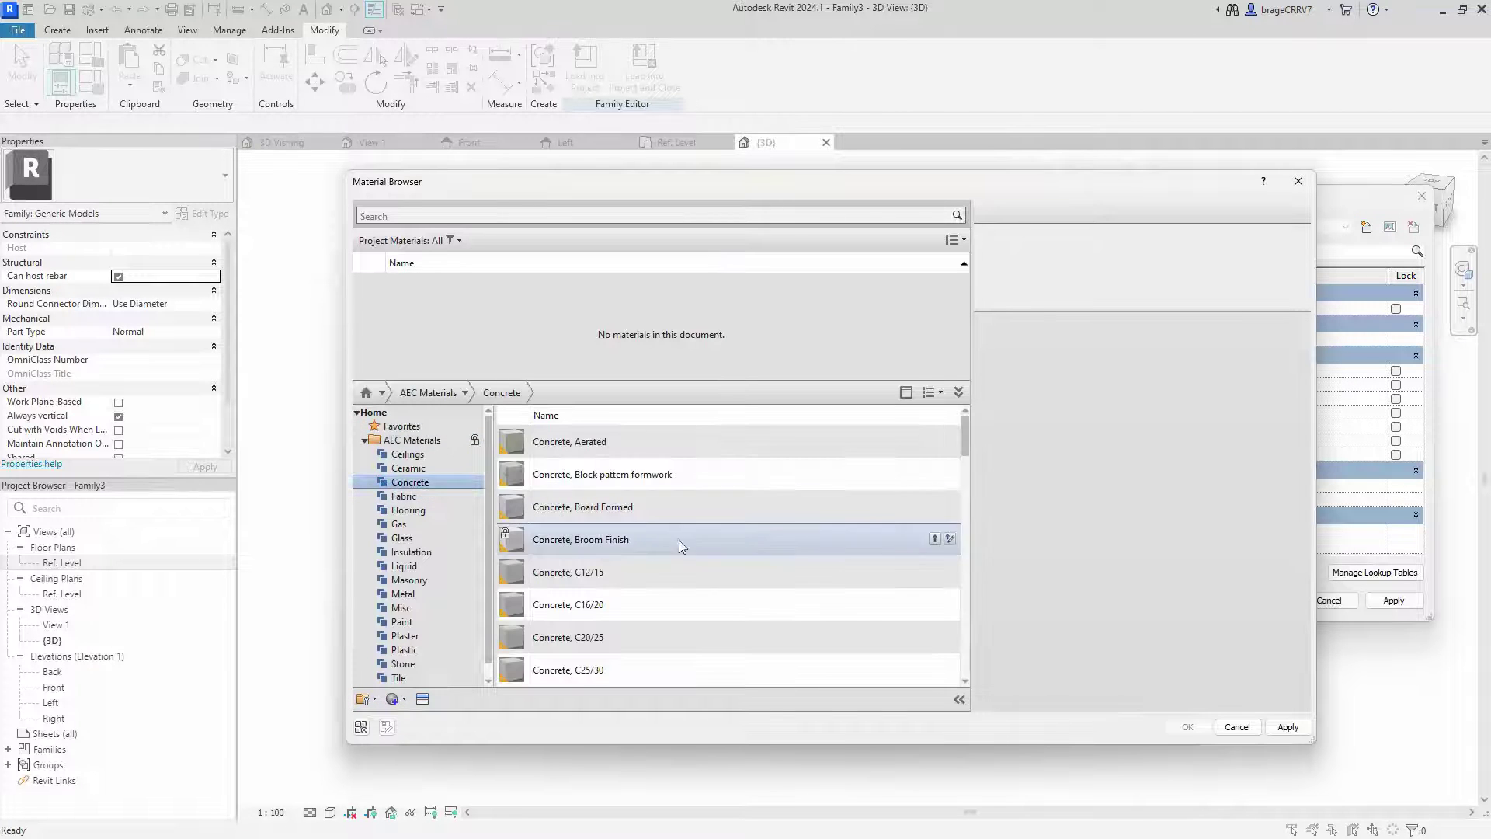
left_click_drag(962, 435, 1009, 482)
left_click(632, 525)
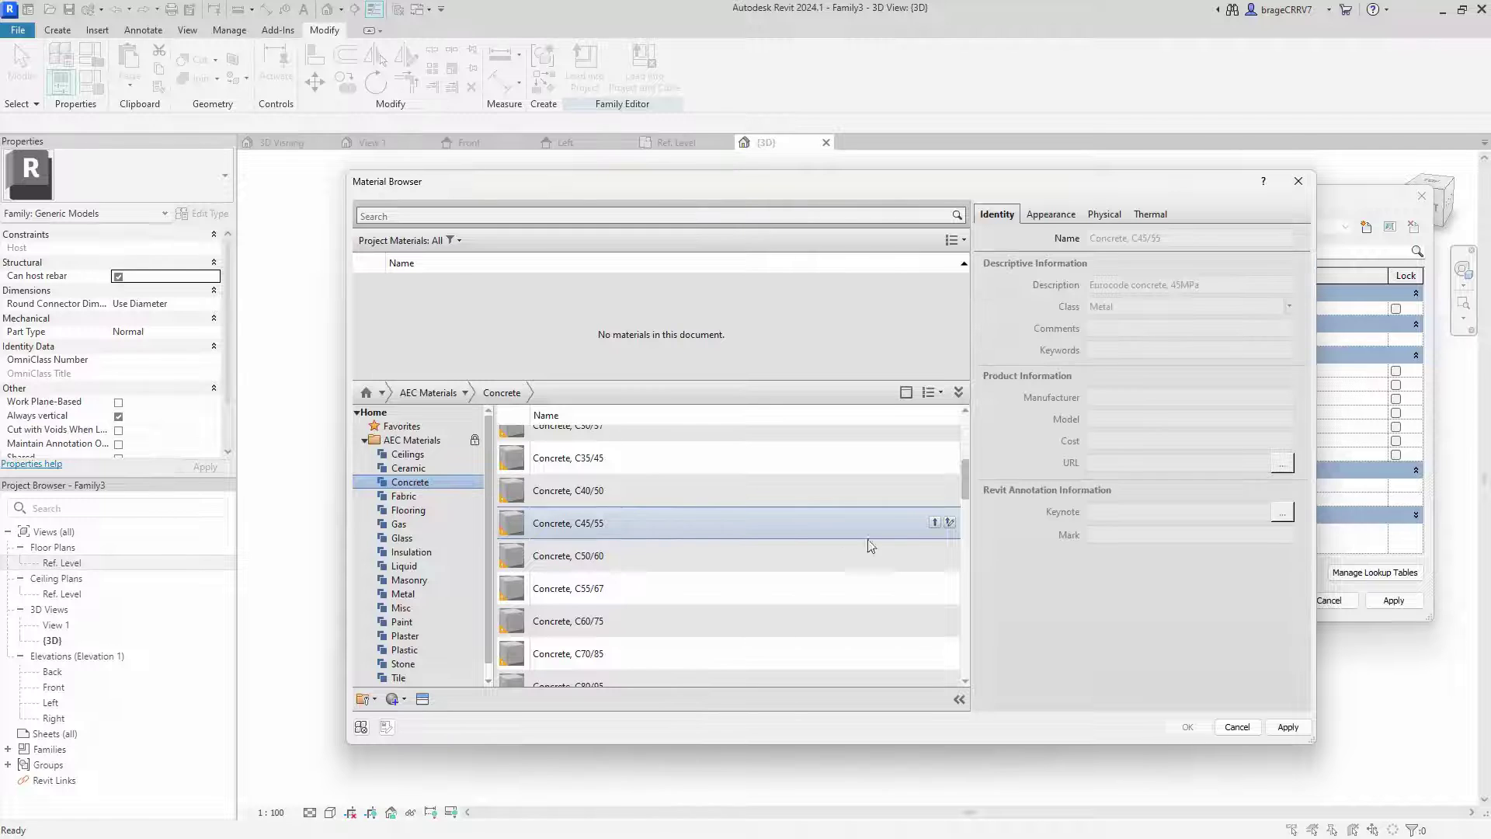
left_click(935, 523)
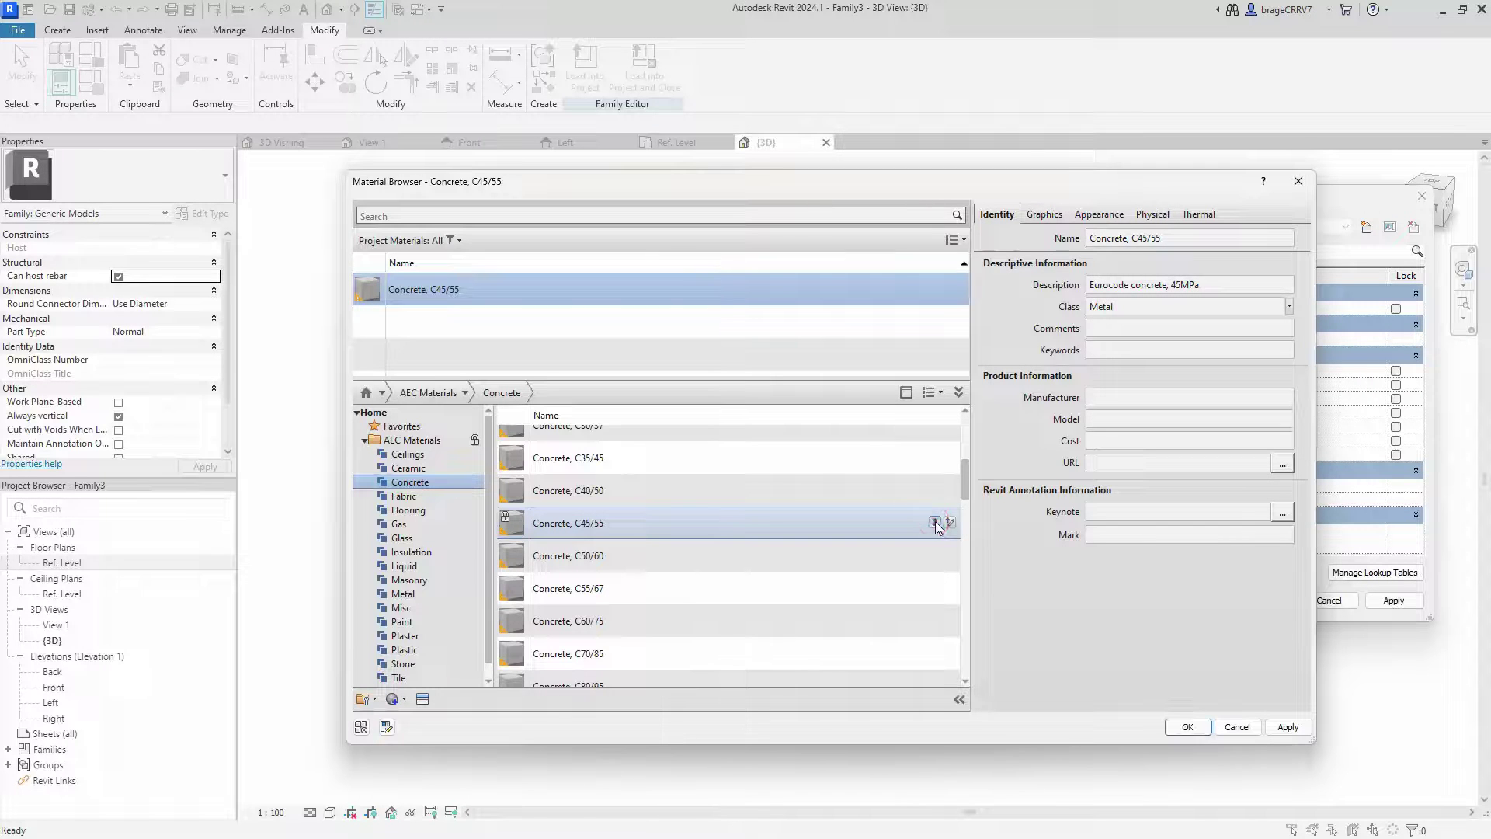
left_click(1303, 734)
Flex the family to Height 2000, Width 3000, Length 3000 and Chamfer 100
left_click(1188, 727)
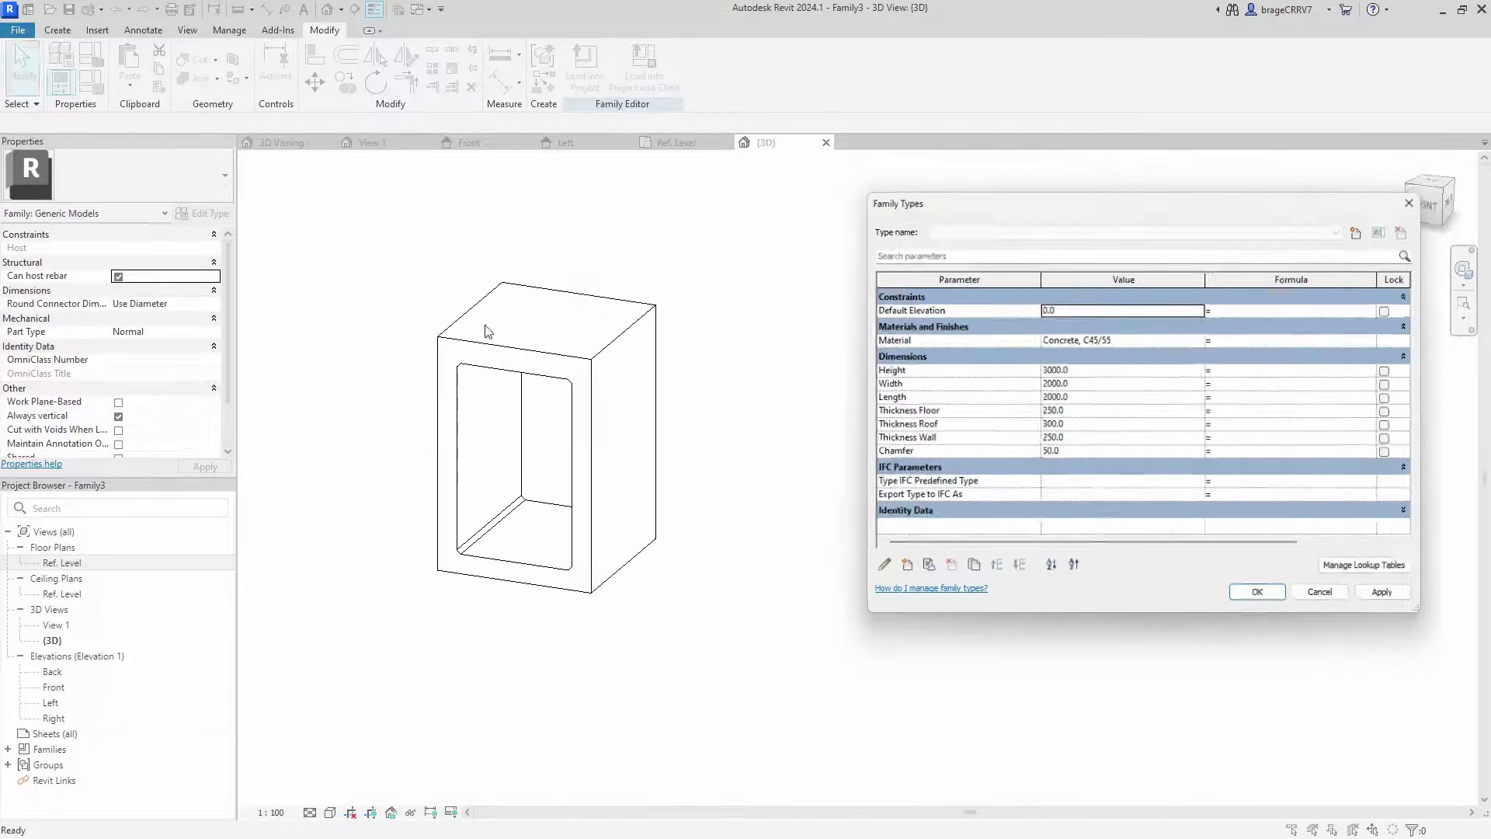
left_click(1099, 370)
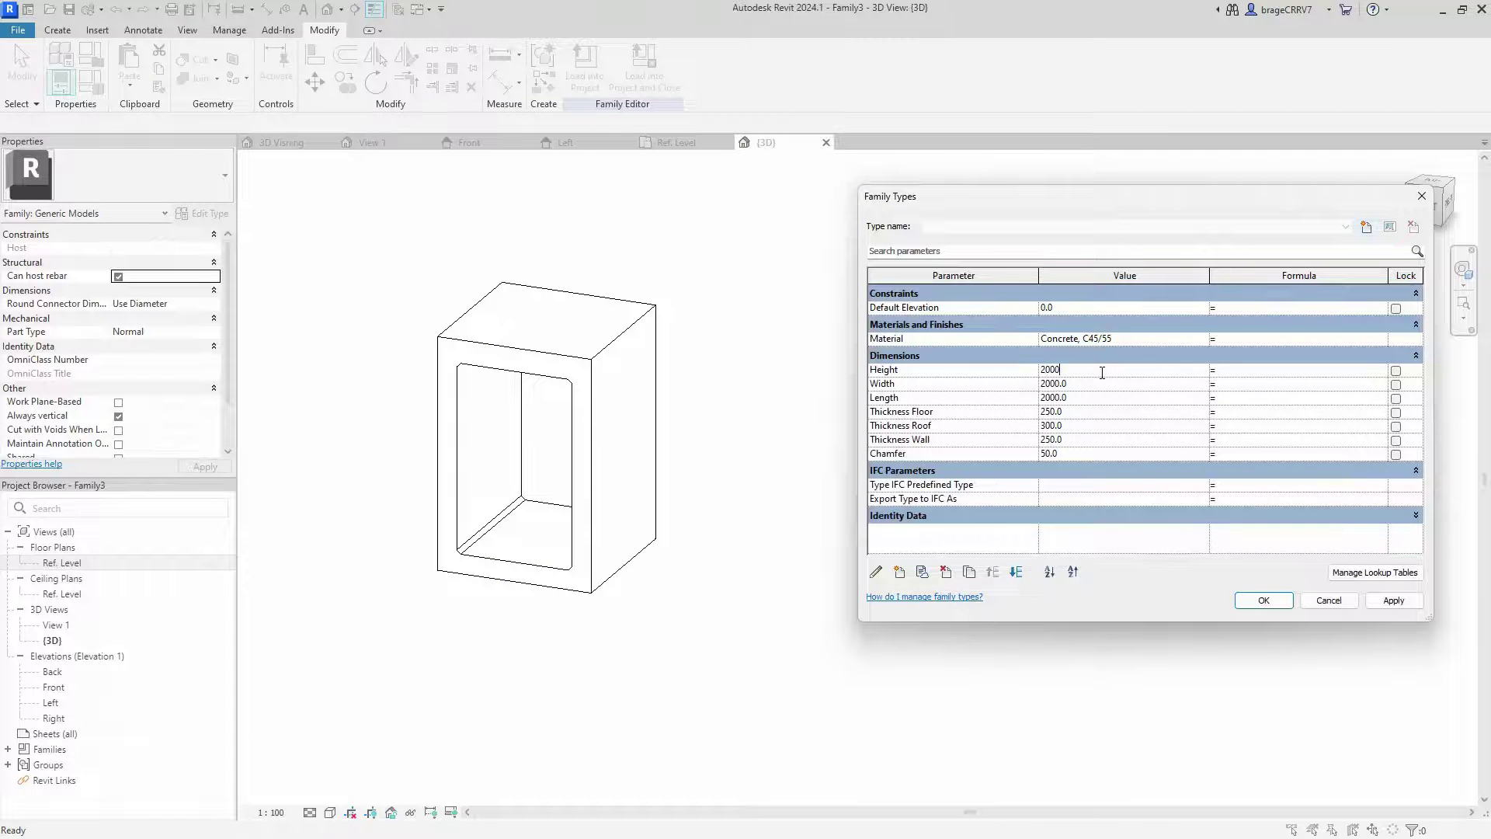
left_click(1388, 602)
left_click(1080, 384)
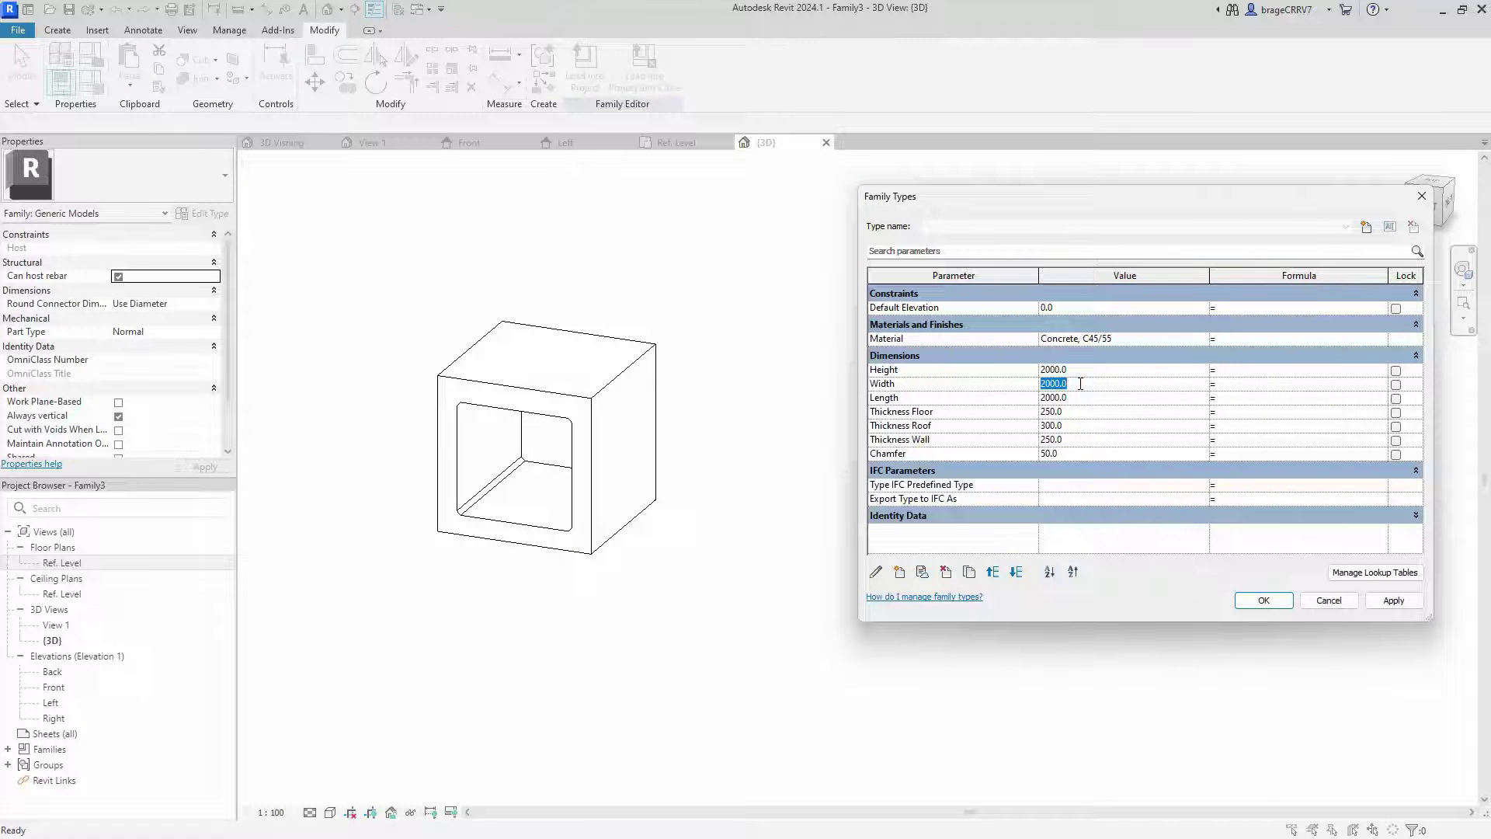
left_click(1392, 601)
left_click(1091, 398)
left_click(1384, 603)
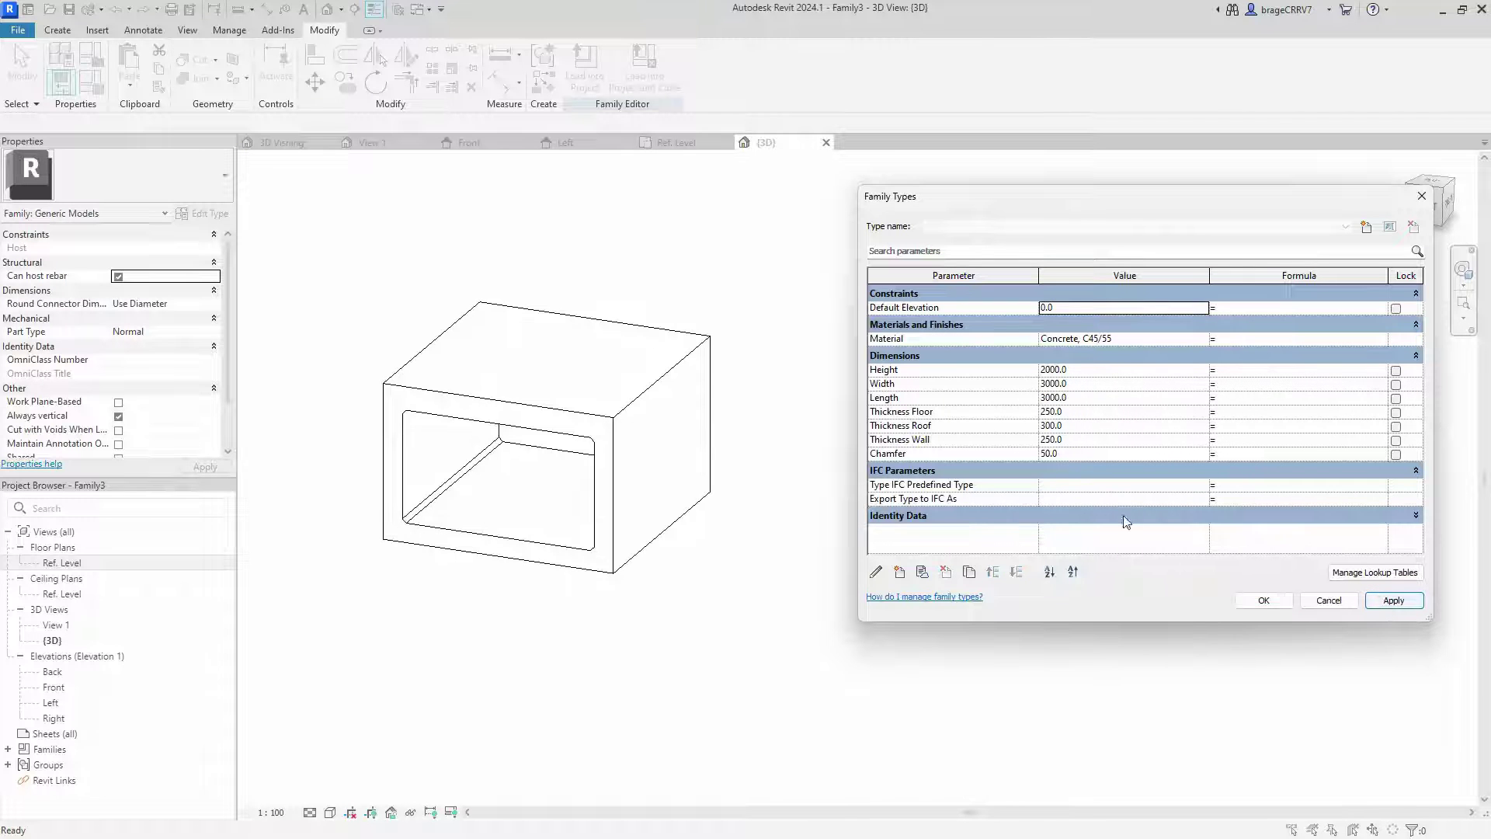
left_click(1066, 453)
left_click(1396, 602)
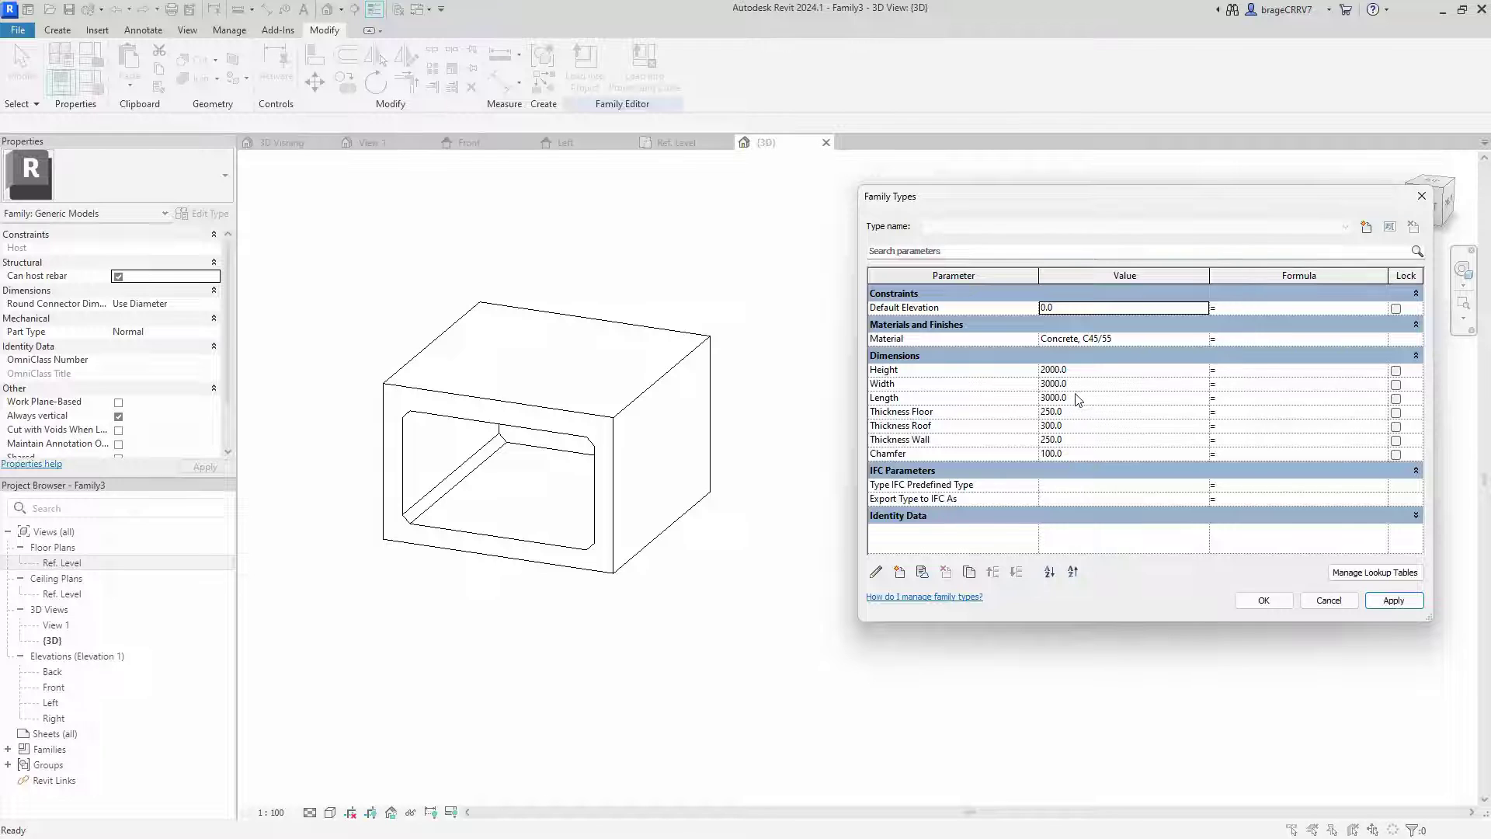
Change Width to 4000, Thickness Roof to 350 and Thickness Floor to 300, then accept
left_click(1078, 369)
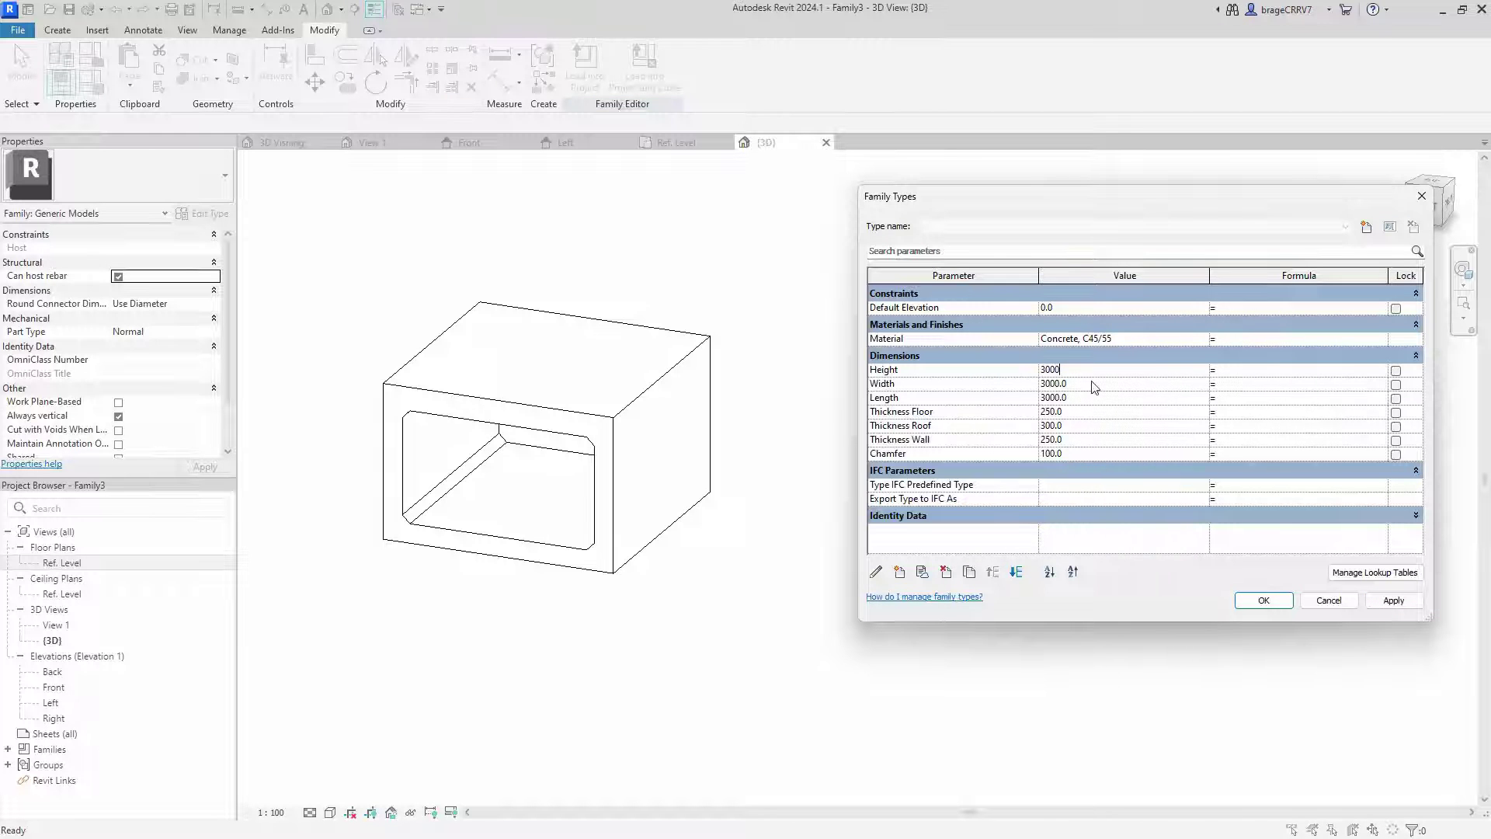
left_click(1093, 382)
type("4000")
left_click(1395, 600)
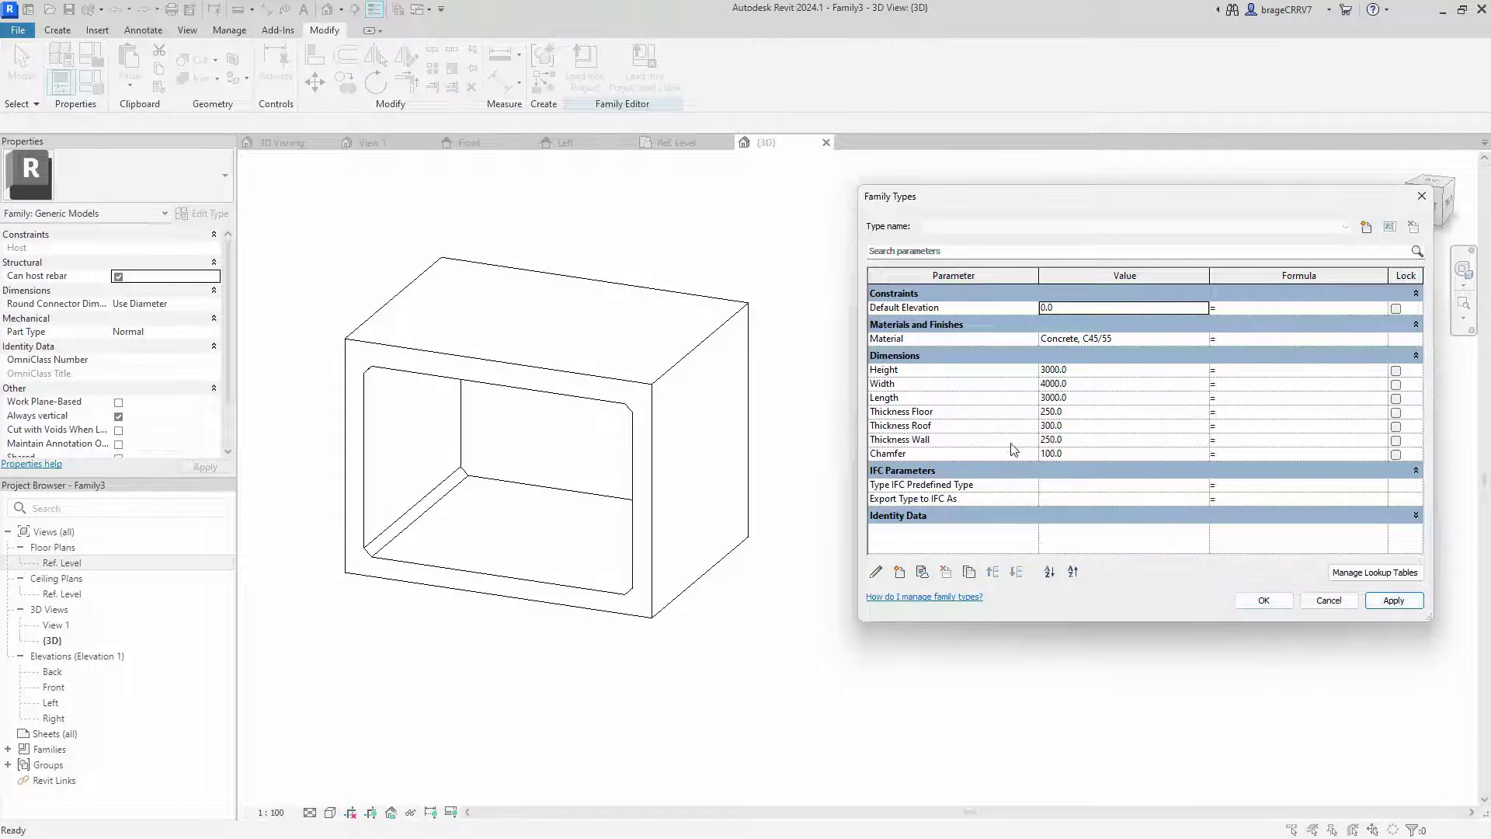
left_click(1073, 427)
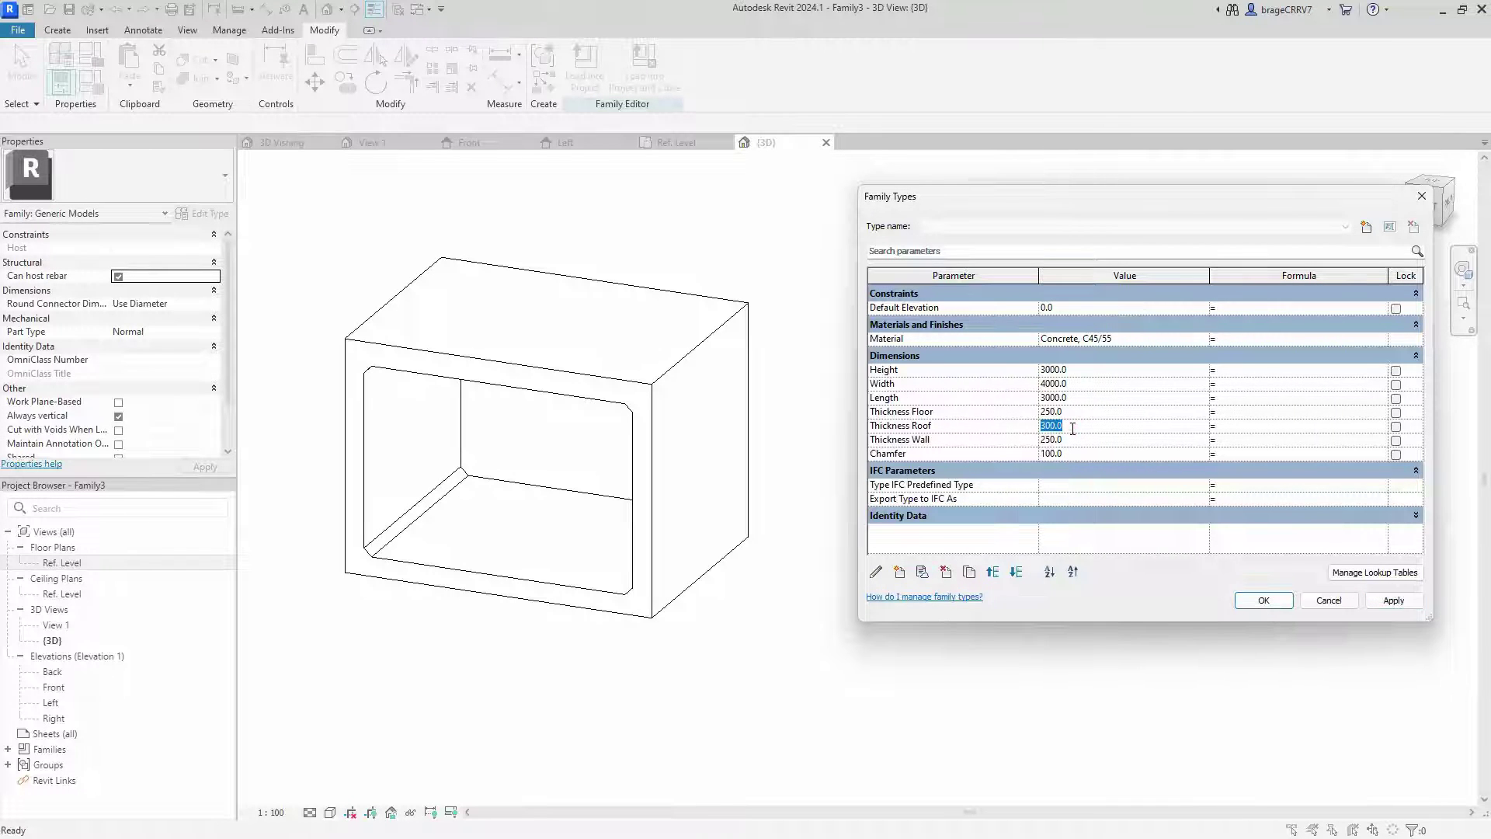
left_click(1369, 602)
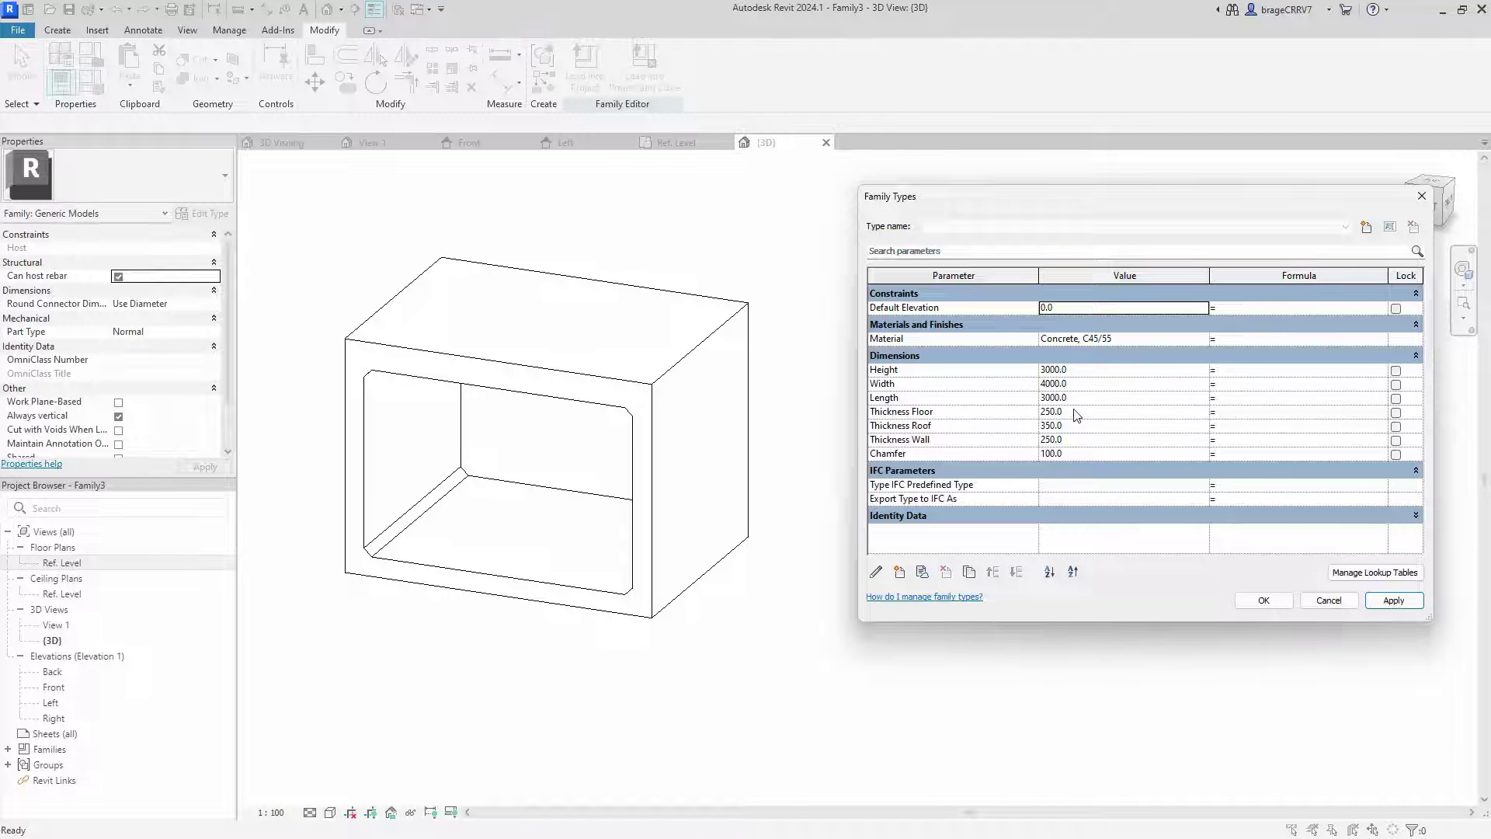
left_click(1074, 411)
type("300")
left_click(1394, 601)
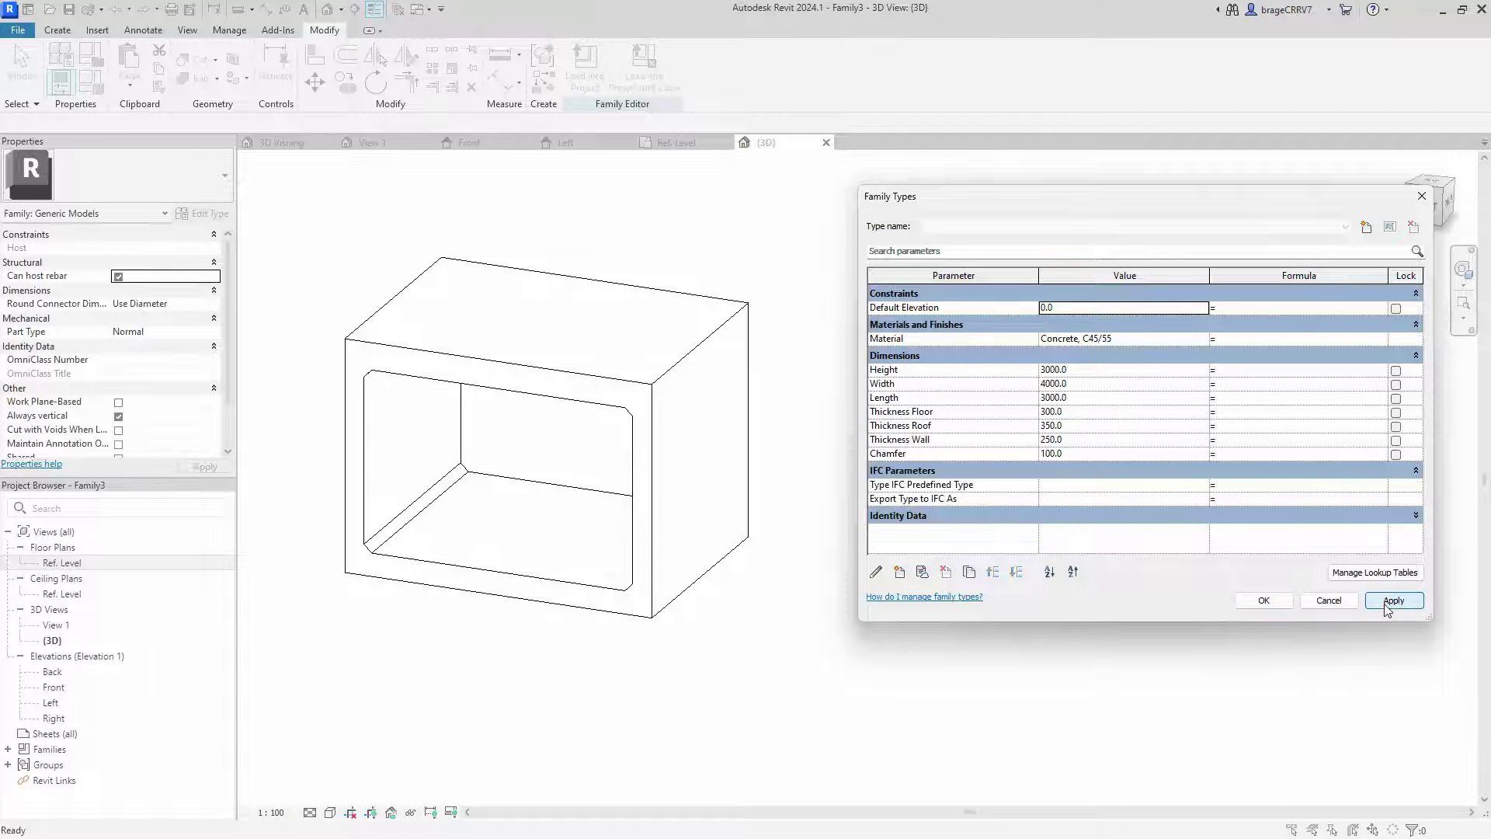
left_click(1264, 601)
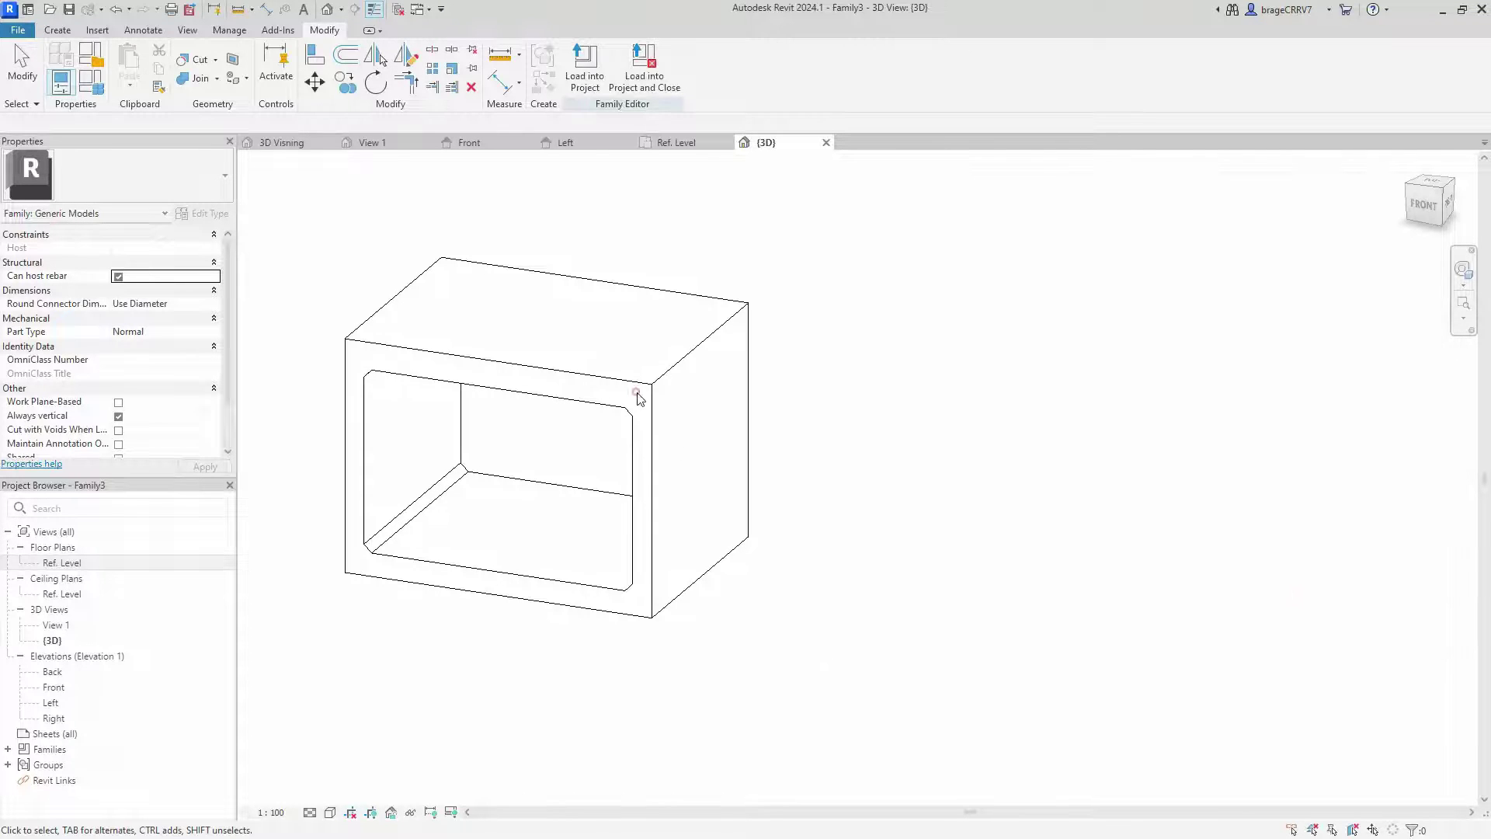
Purge the 27 unused items from Family3 and load it into the EngineerBear project
left_click(737, 435)
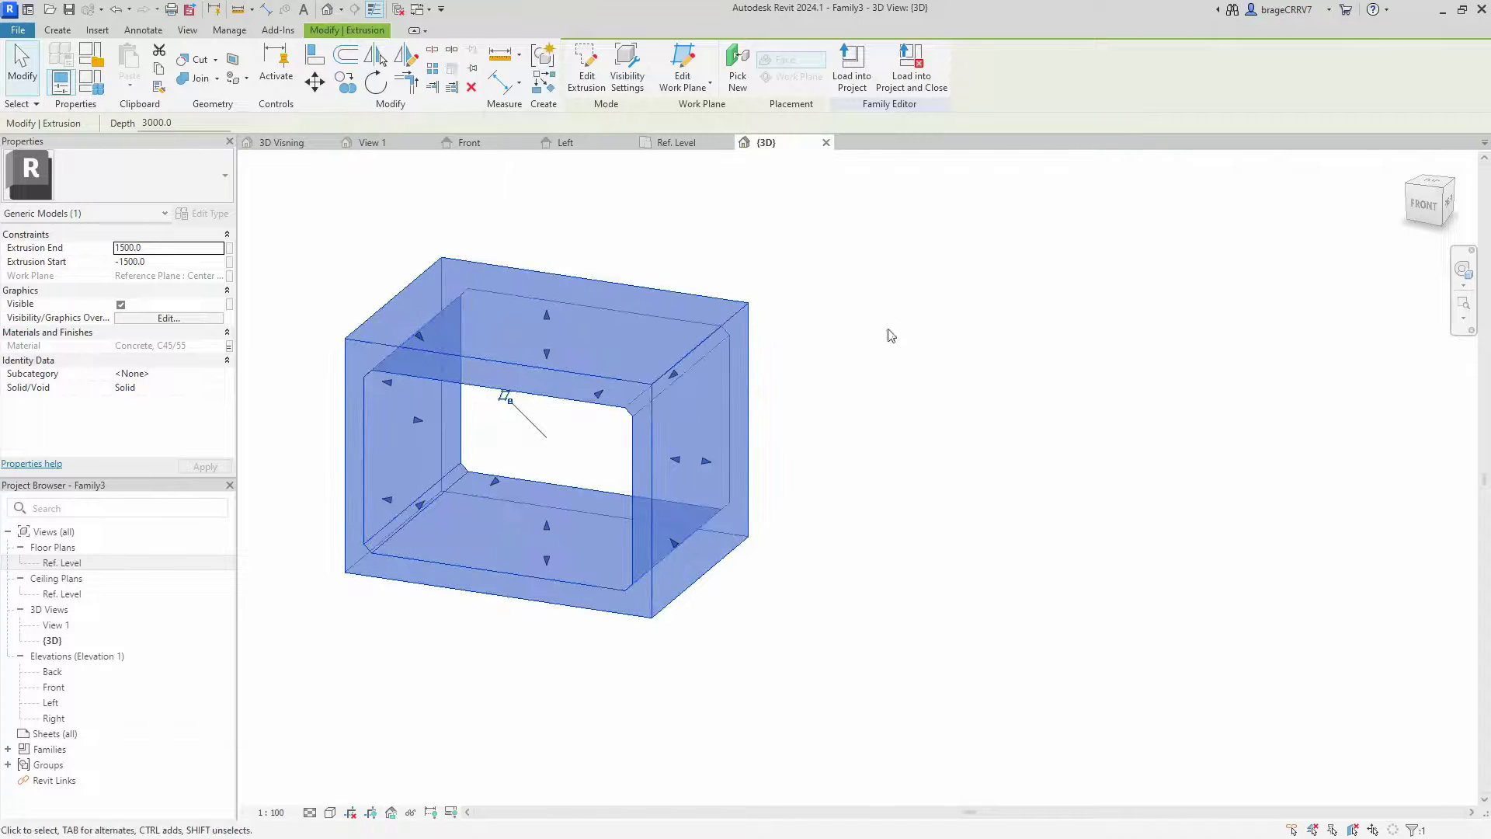
key("Escape")
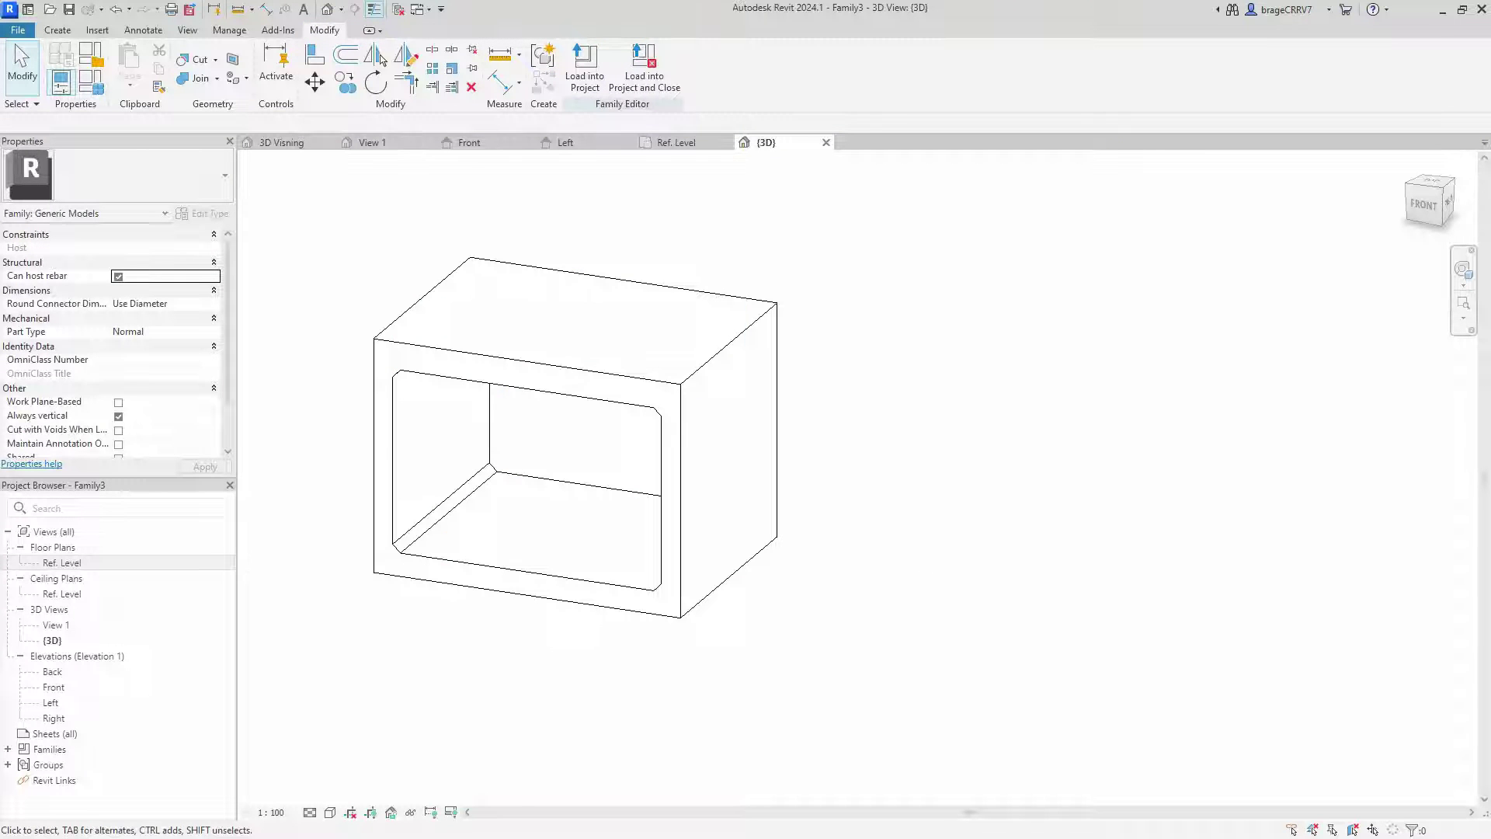
middle_click_drag(365, 346, 420, 381)
left_click(230, 30)
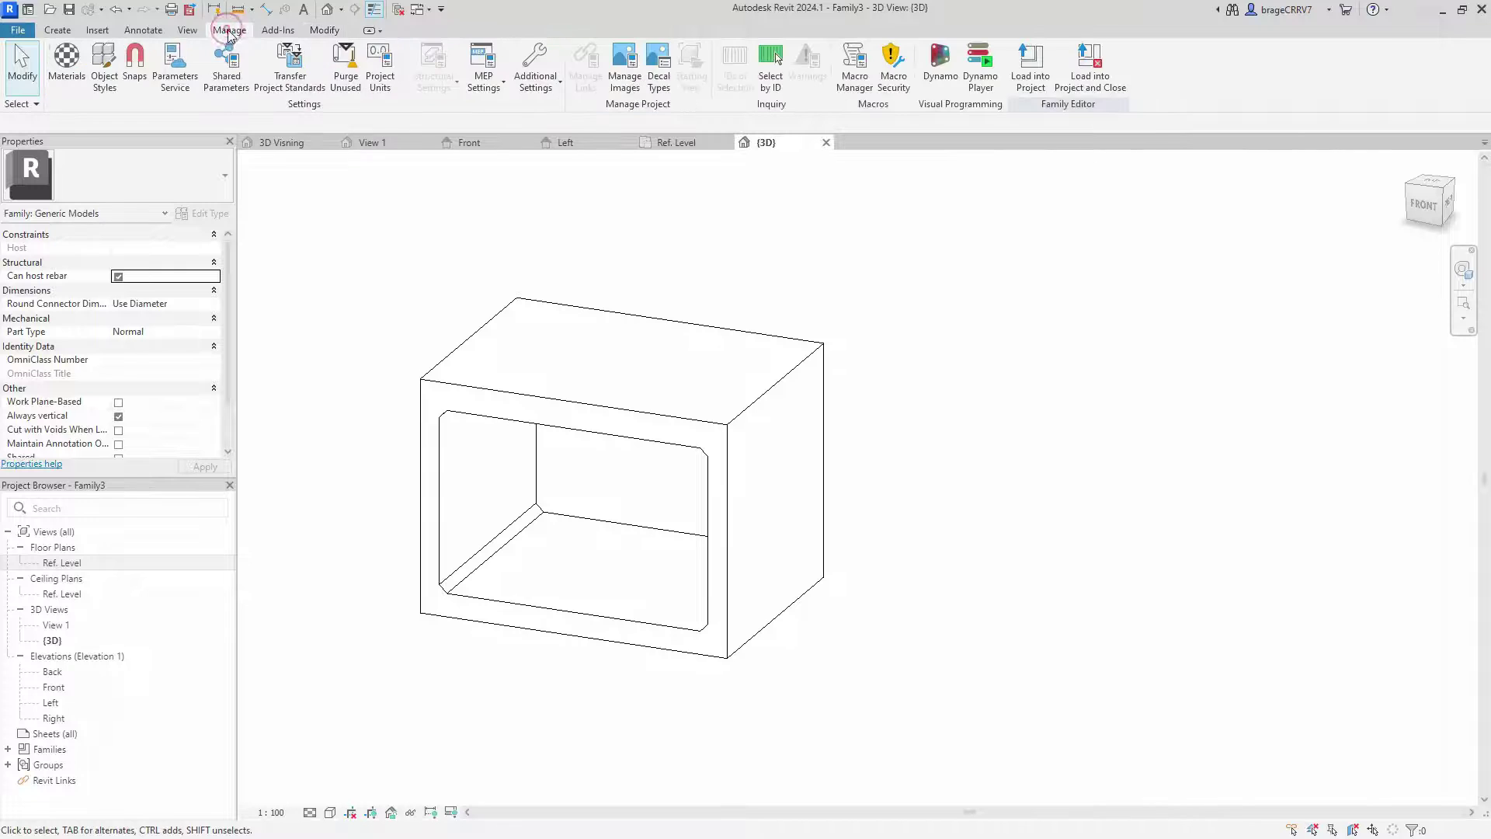
left_click(347, 81)
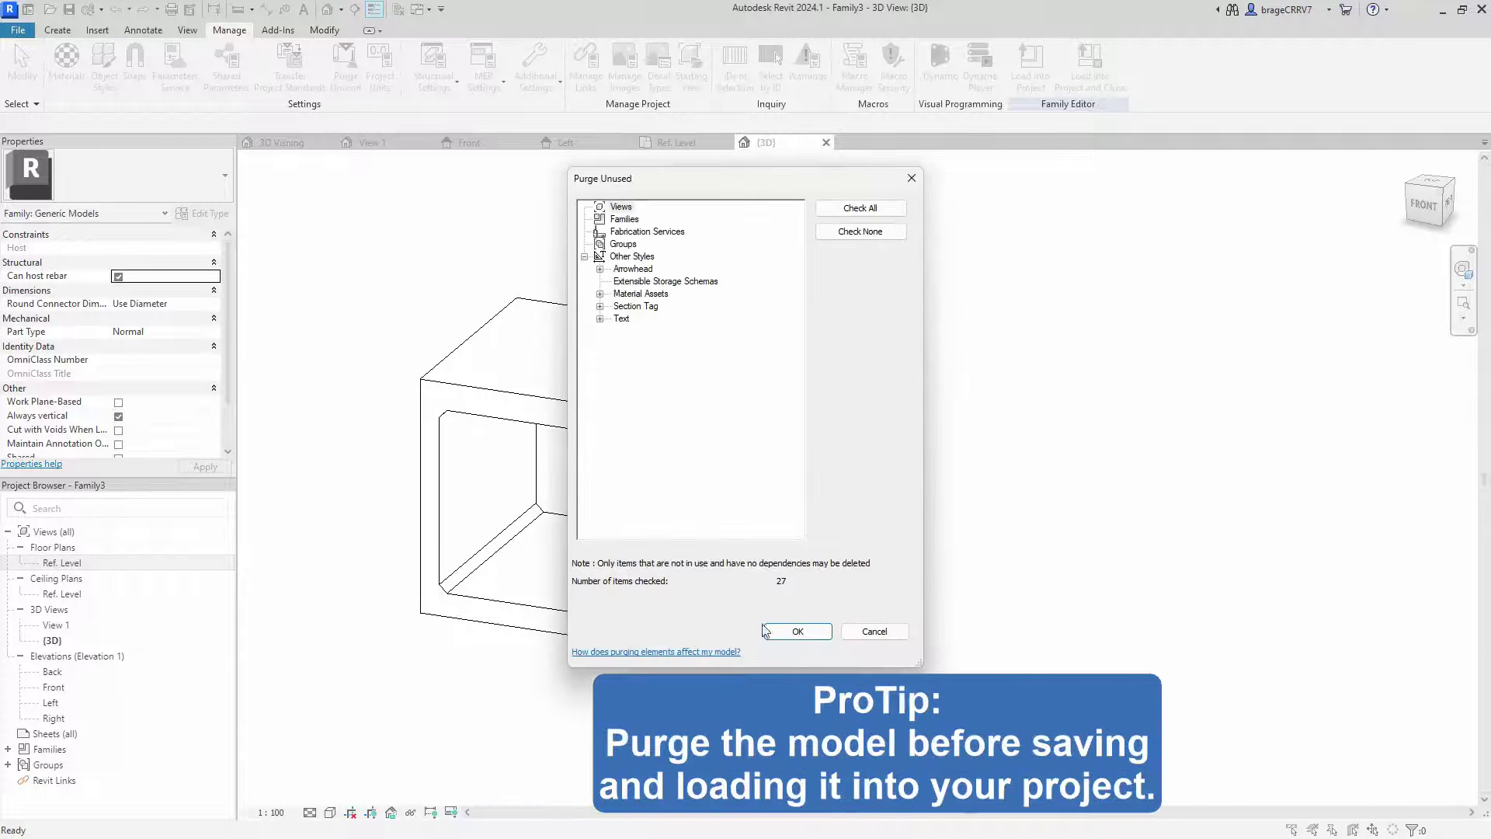
left_click(797, 631)
left_click(347, 78)
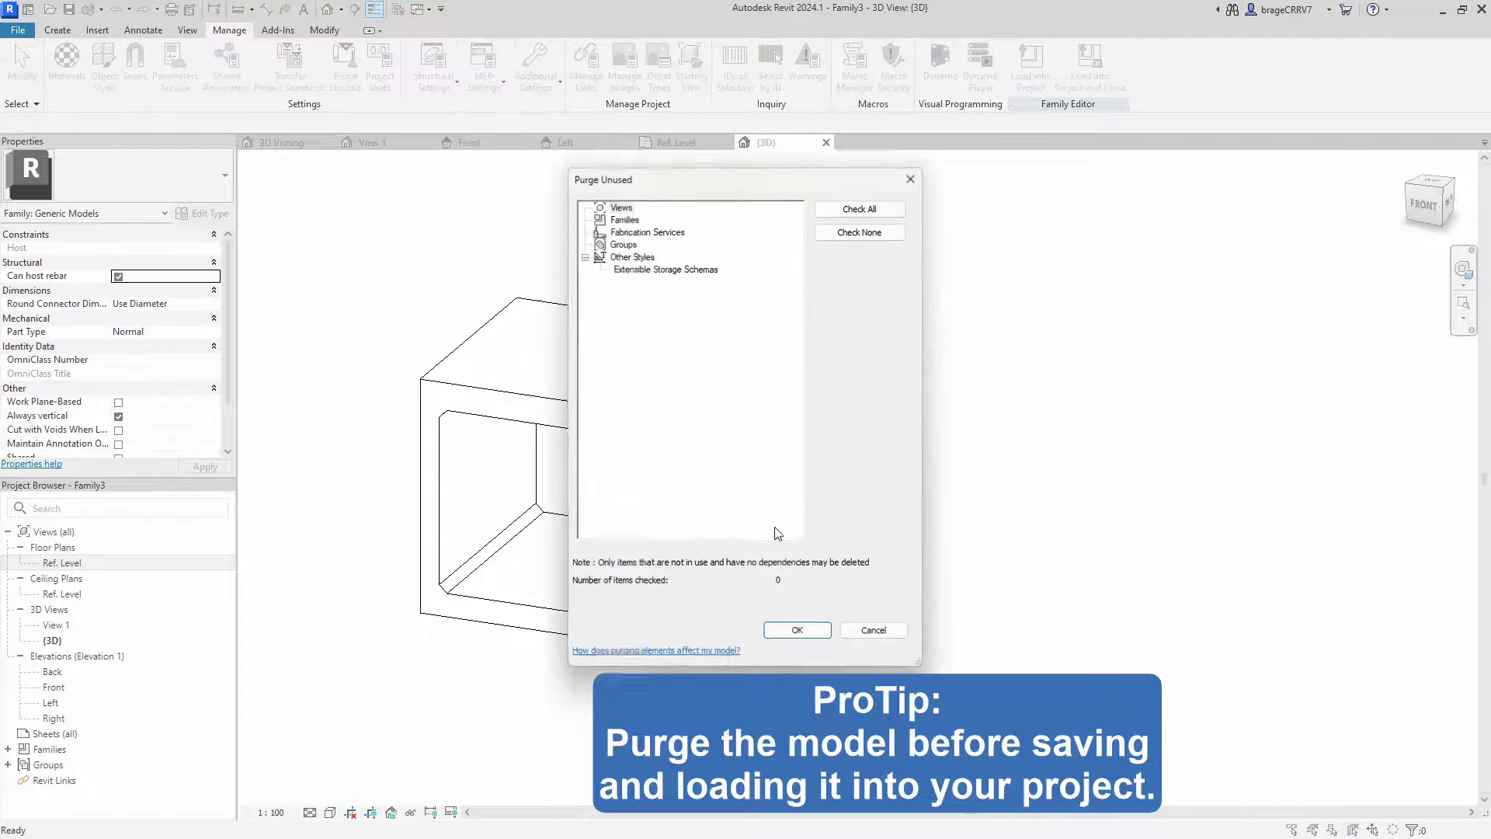
left_click(797, 630)
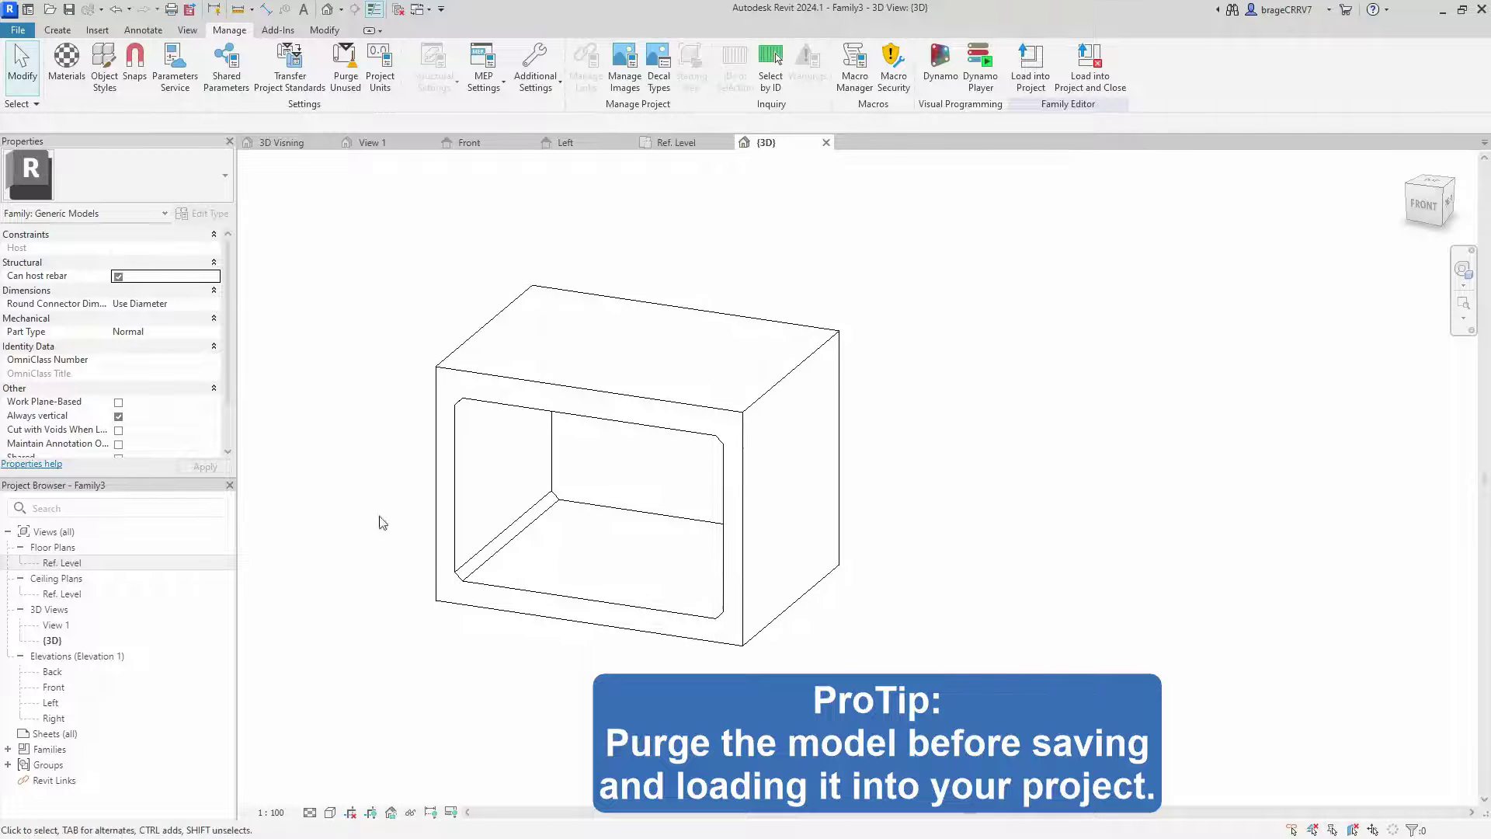
middle_click_drag(378, 523, 438, 433, "shift")
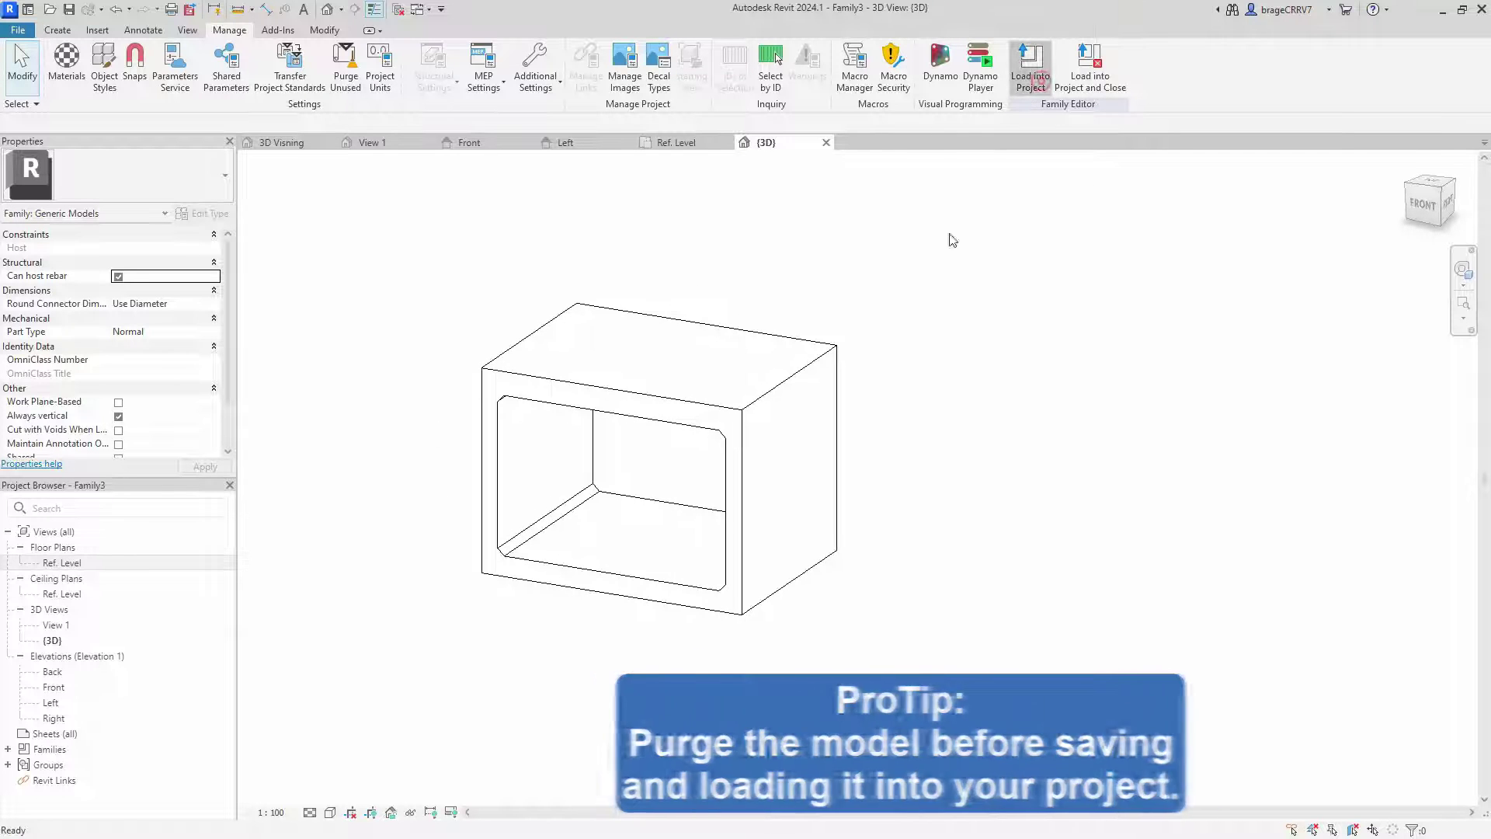
left_click(1031, 66)
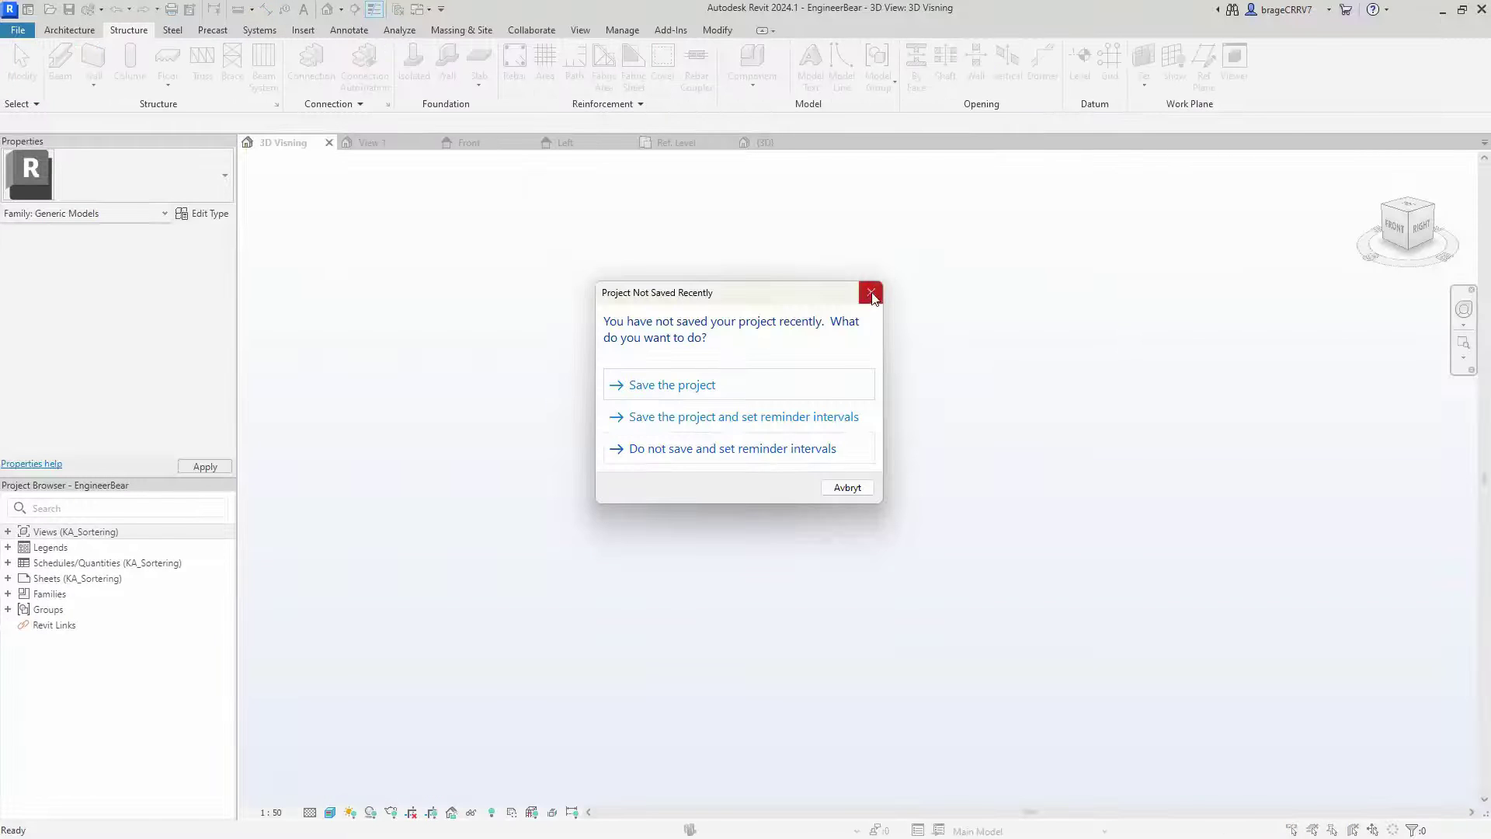
Dismiss the save reminder and place one Family3 culvert in the 3D view
left_click(871, 293)
left_click(706, 472)
key("Escape")
key("Escape")
middle_click_drag(723, 636, 632, 679, "shift")
scroll(722, 645, "up", 2)
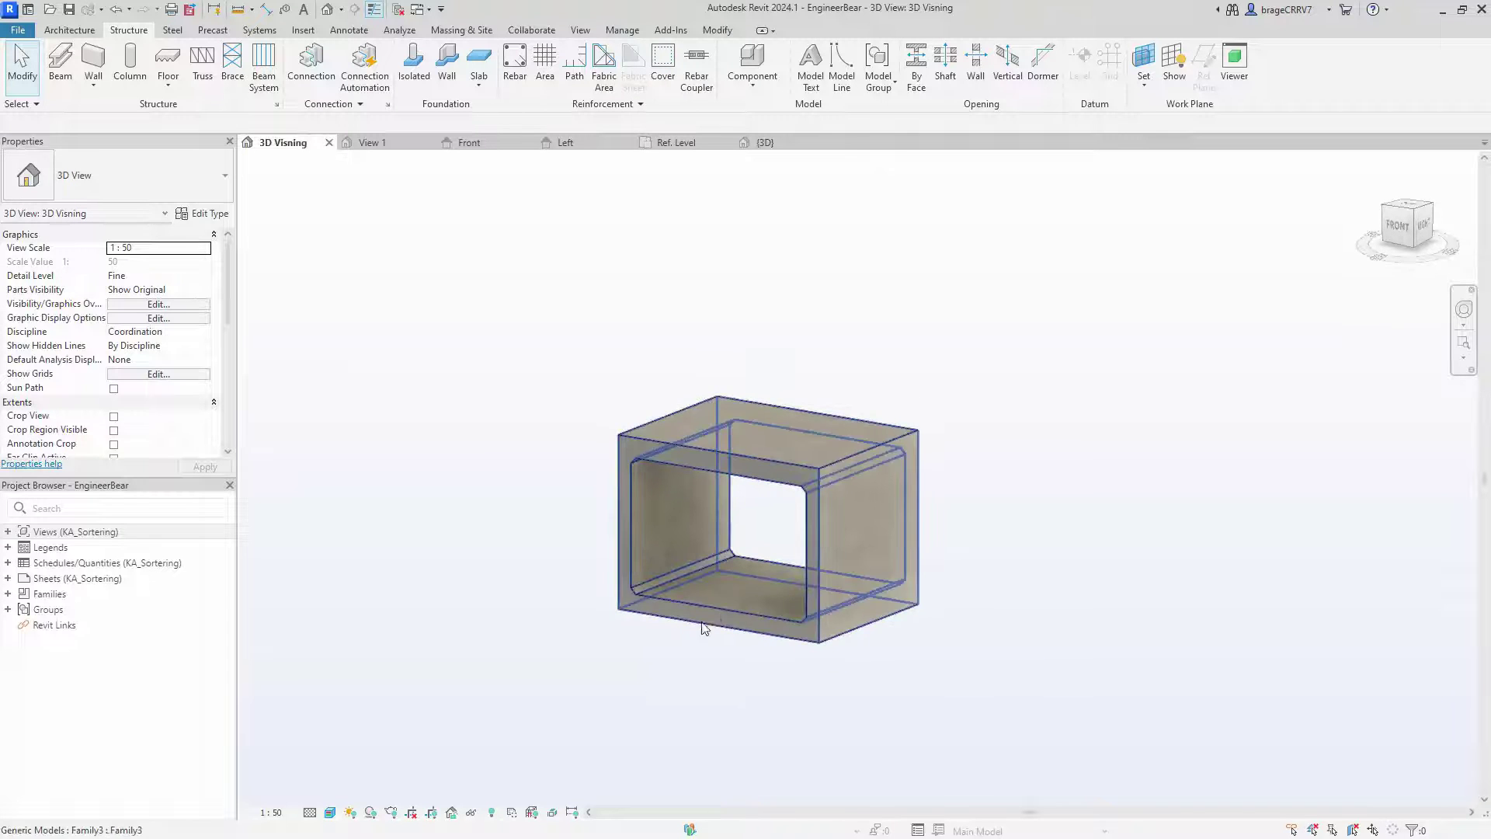
middle_click_drag(707, 626, 723, 704, "shift")
Select the placed culvert and bring up its Type Properties
left_click(746, 470)
middle_click_drag(490, 630, 489, 567, "shift")
left_click(206, 214)
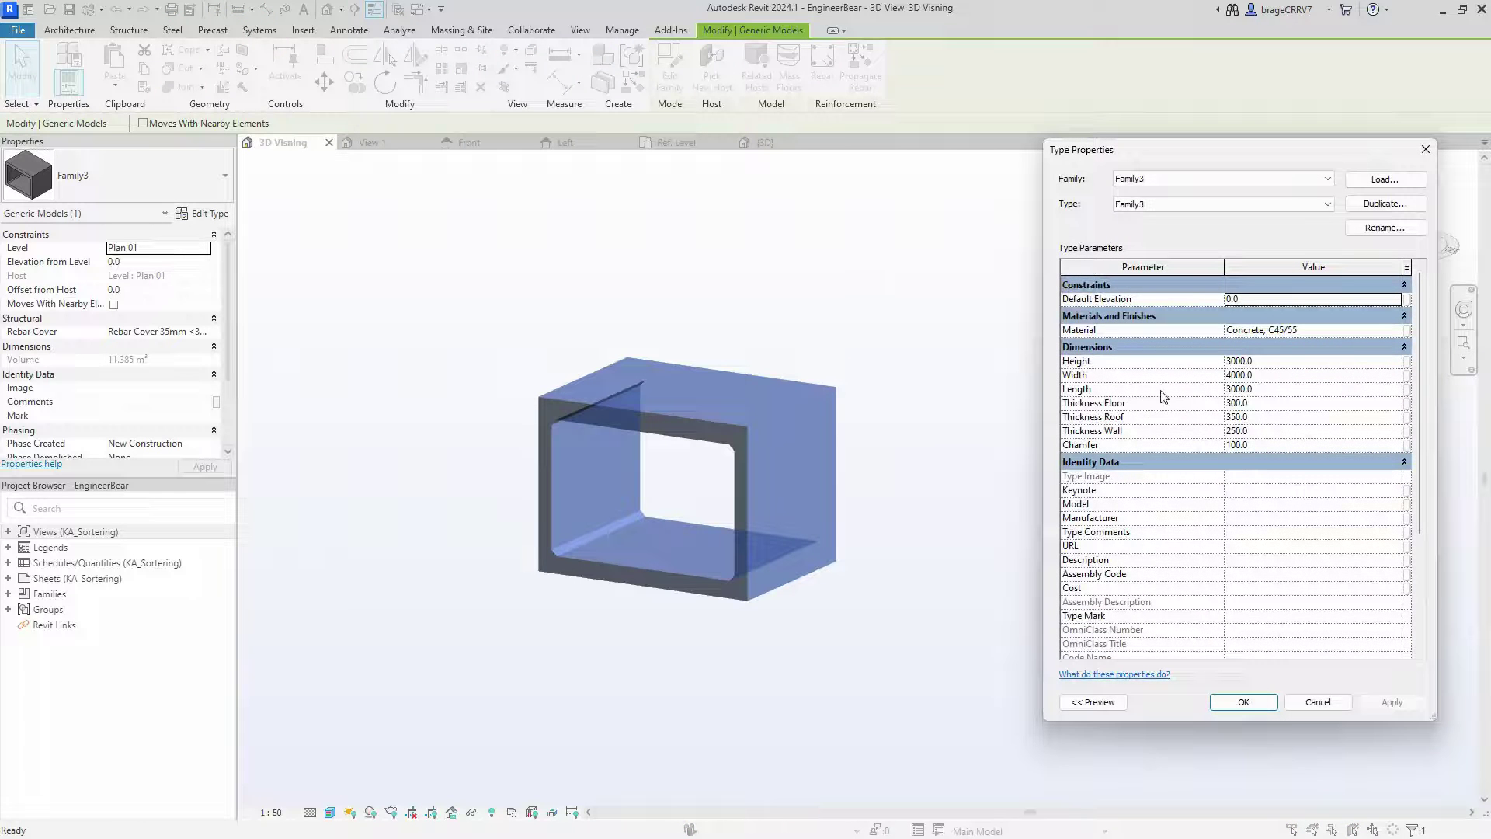
Confirm the type's Material is Concrete, C45/55
left_click(1320, 330)
left_click(1400, 330)
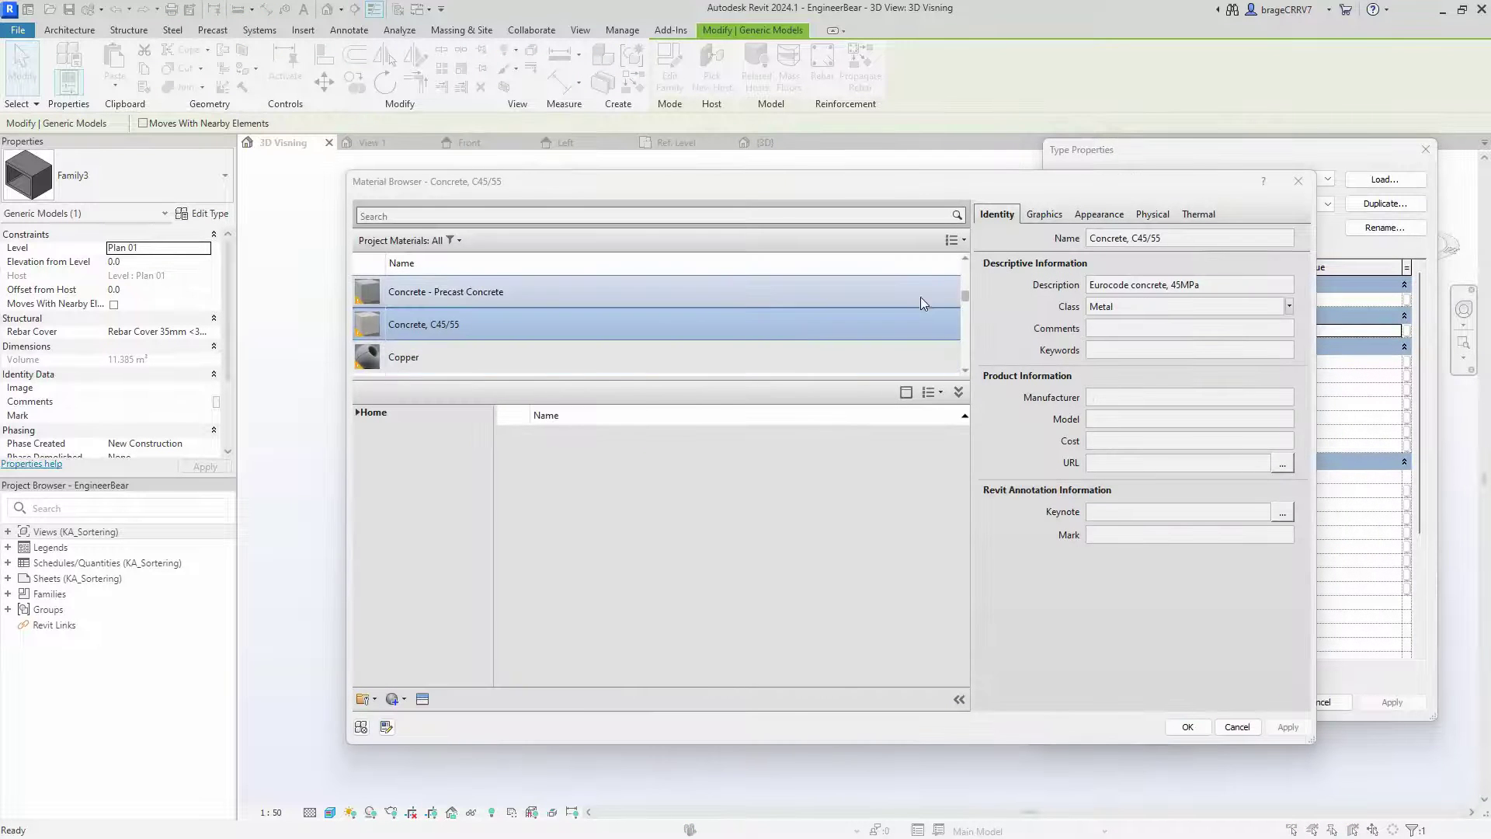
scroll(963, 304, "down", 3)
scroll(968, 292, "up", 3)
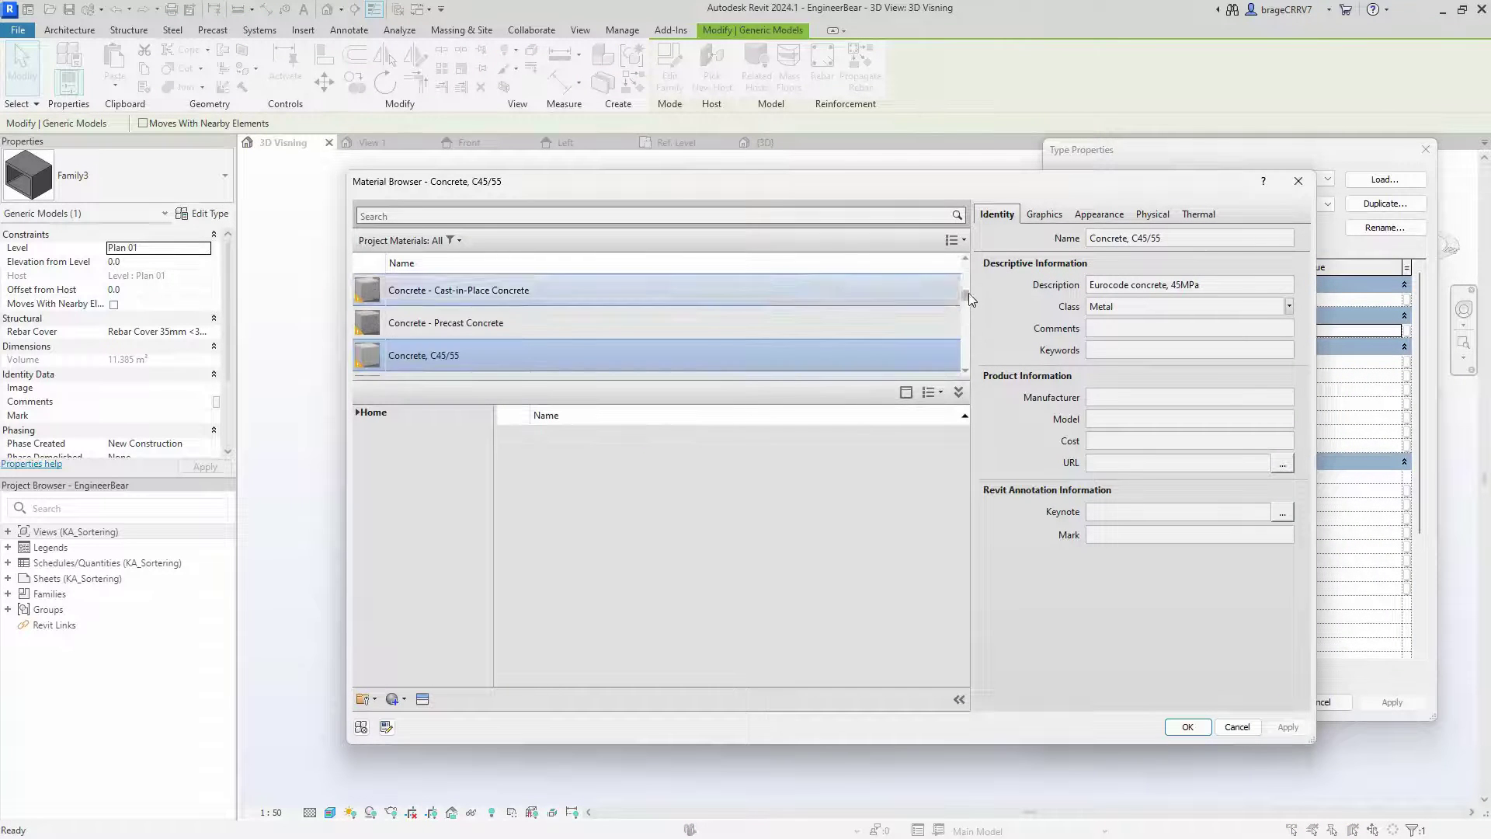
left_click(1298, 180)
Set Height to 4000, Width to 3000 and Thickness Floor to 250
left_click(1280, 362)
type("4")
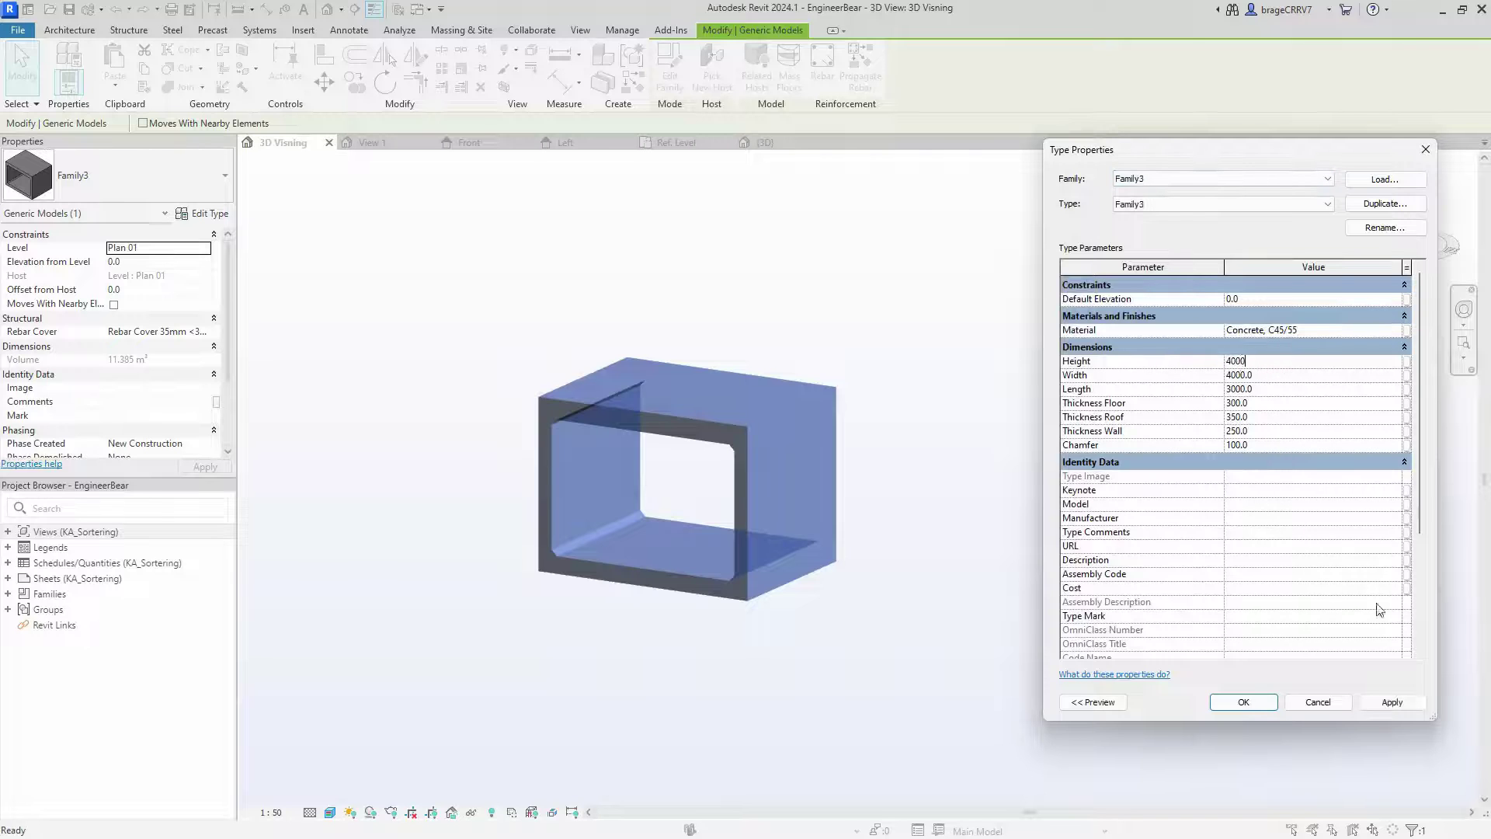
type("000")
left_click(1393, 703)
left_click(1274, 375)
type("30")
left_click(1389, 703)
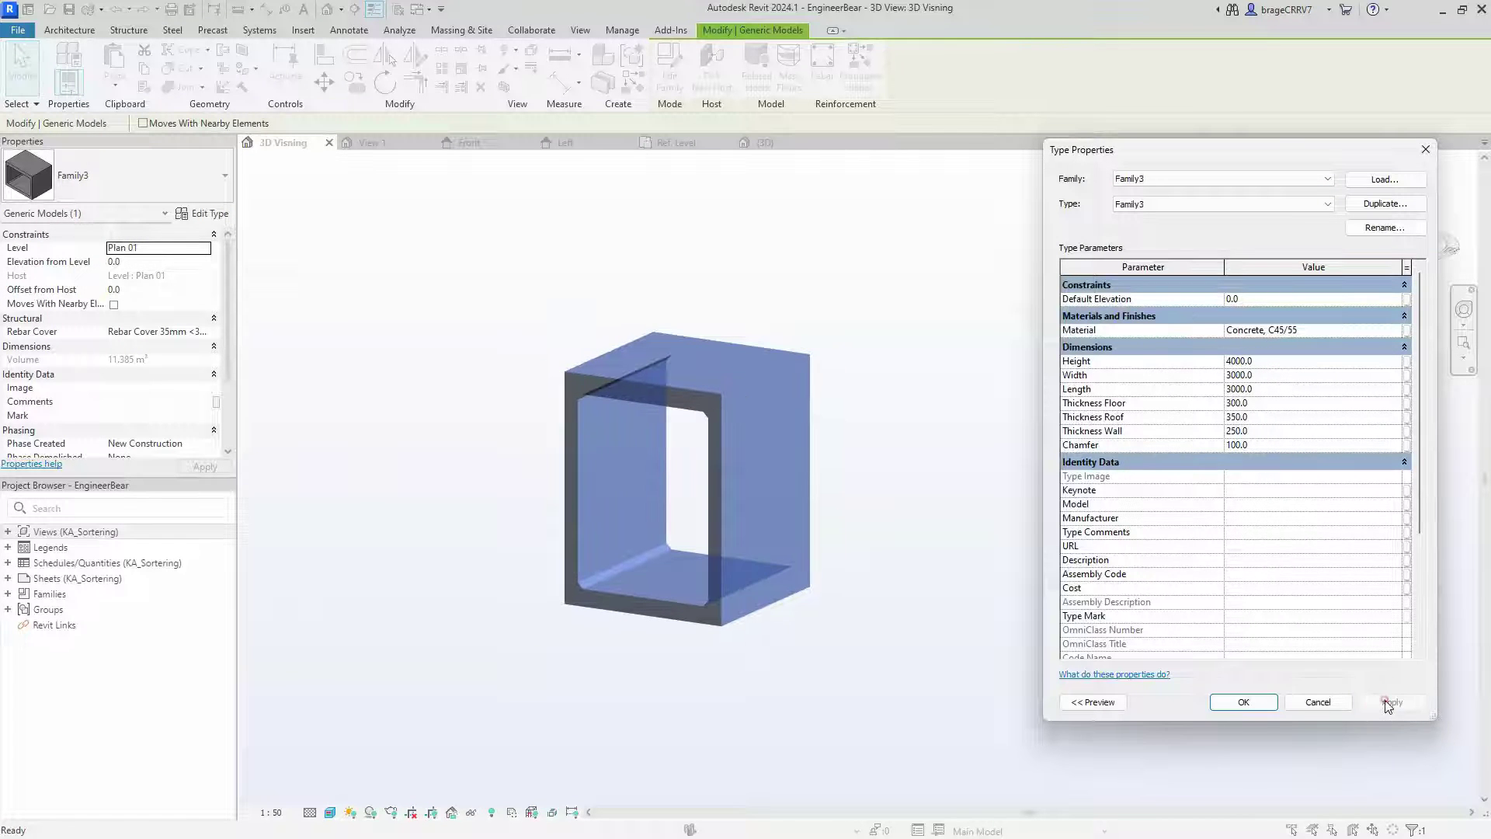
left_click(1261, 403)
type("250")
left_click(1376, 703)
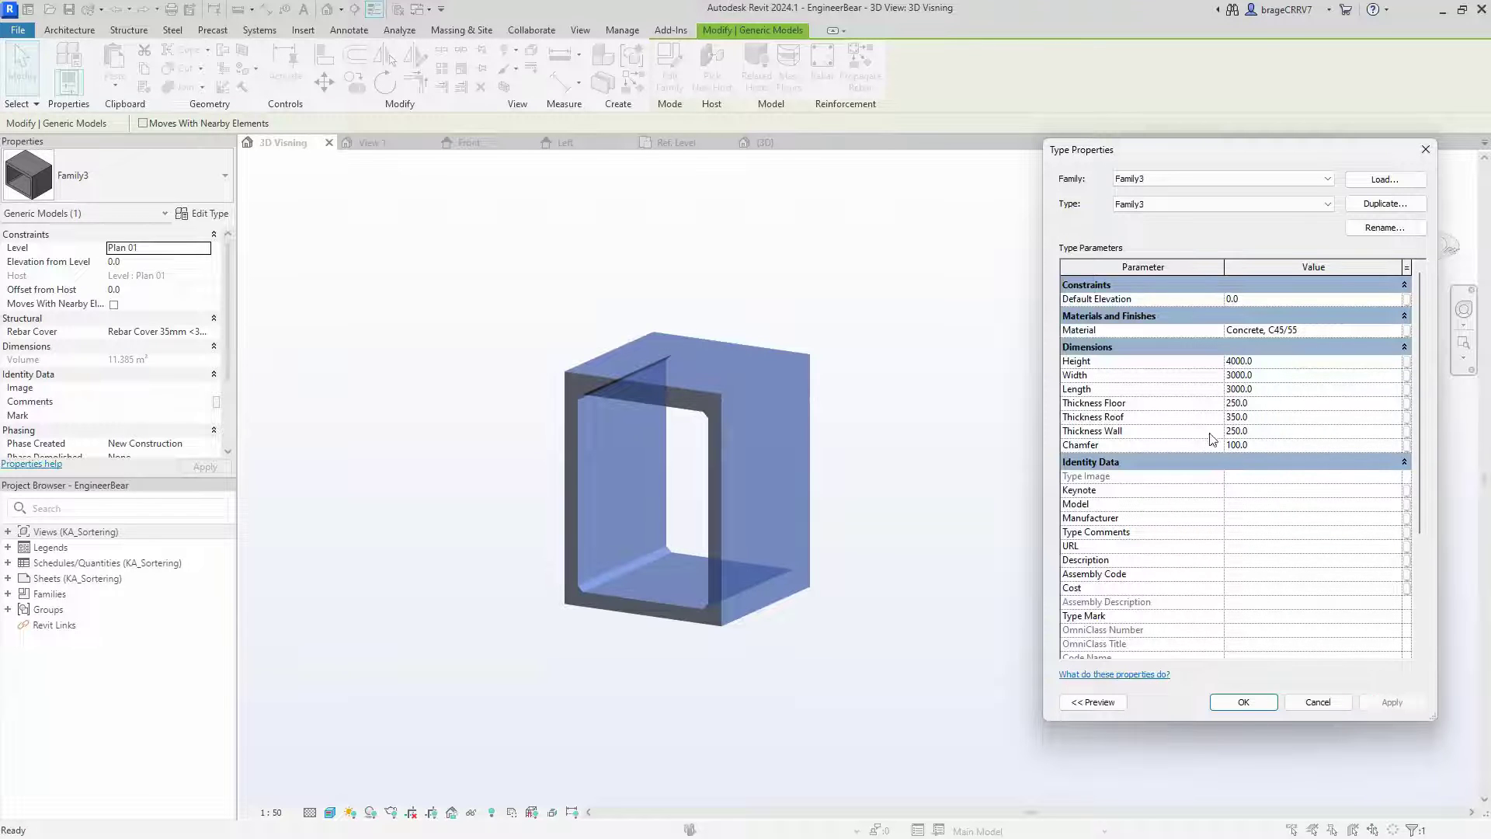
Set Thickness Wall to 300, Chamfer to 150 and Length to 4000, then accept
left_click(1258, 431)
type("300")
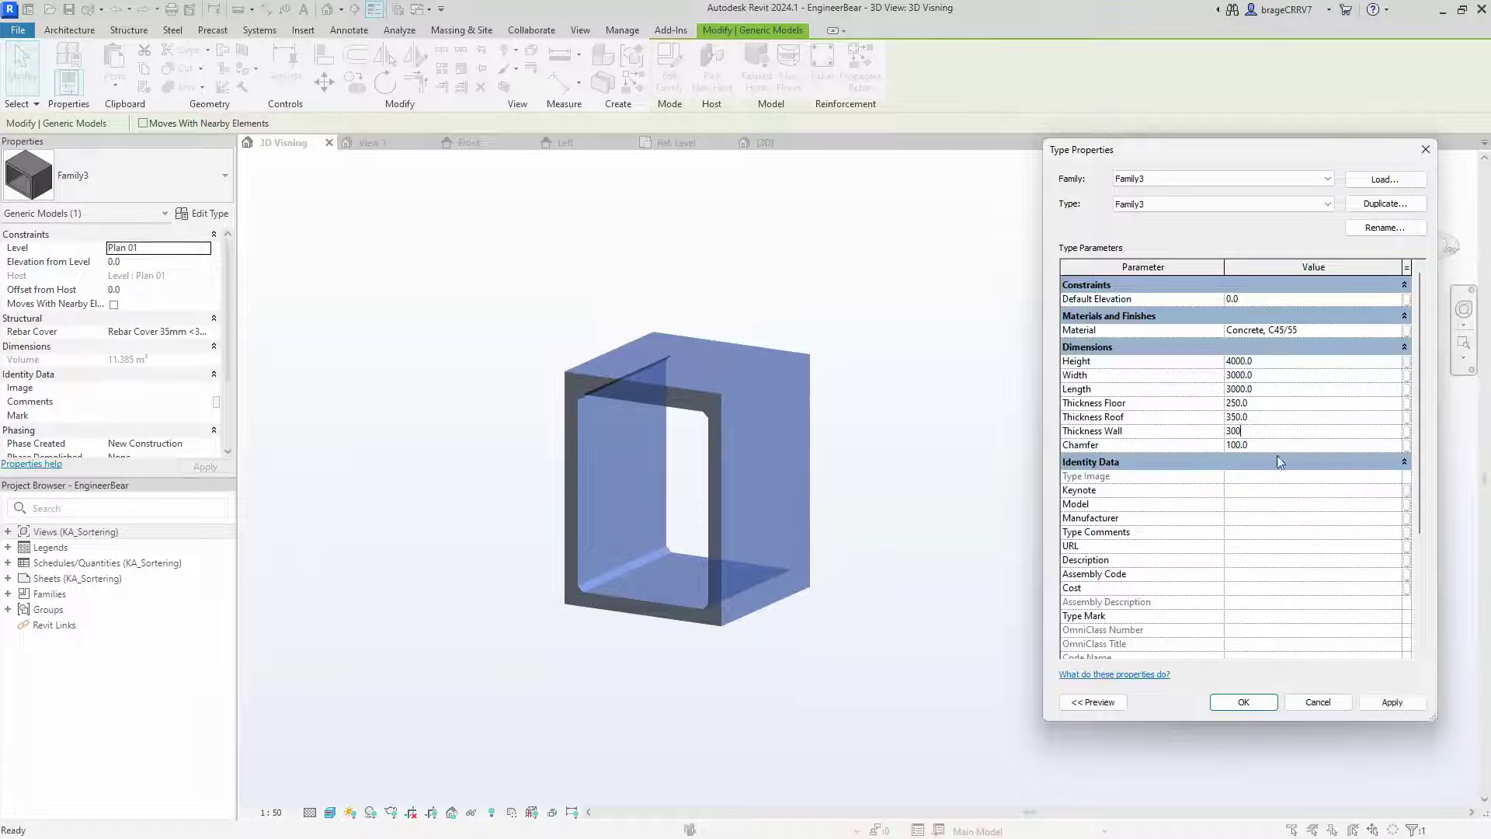
left_click(1381, 704)
type("150")
left_click(1383, 702)
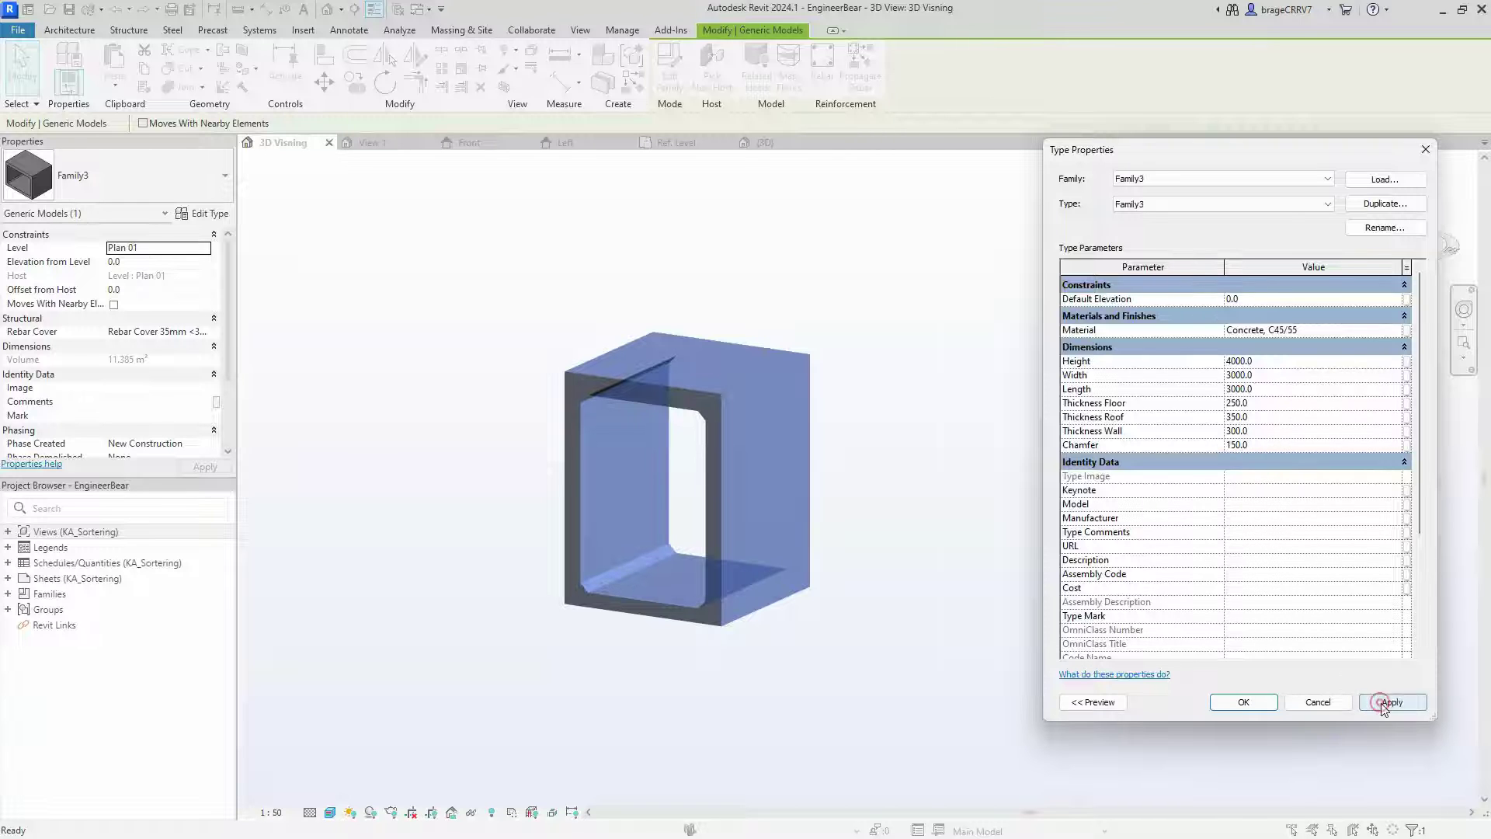
left_click(1260, 390)
type("4000")
left_click(1382, 700)
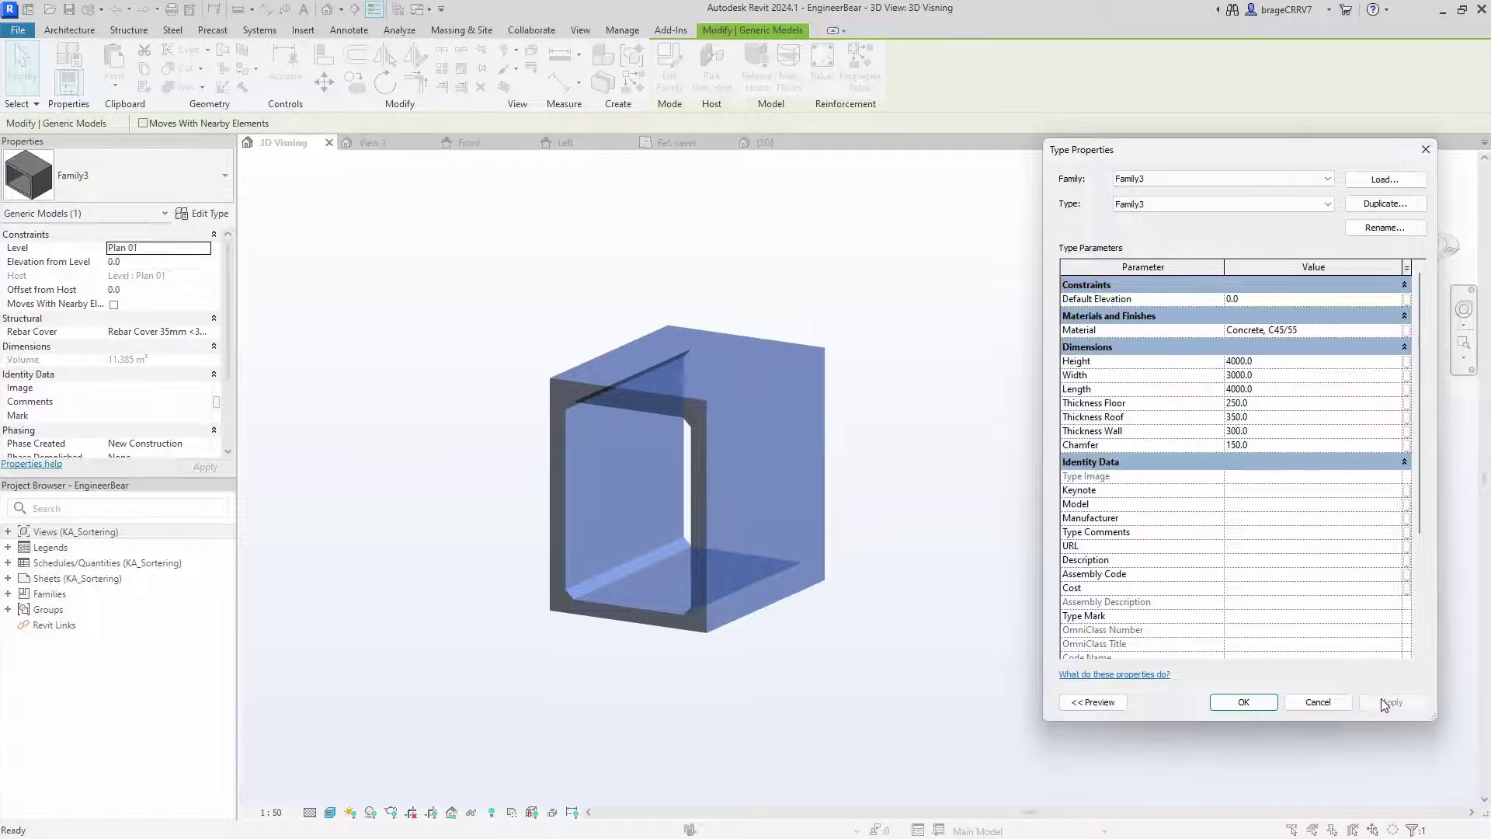
left_click(1244, 702)
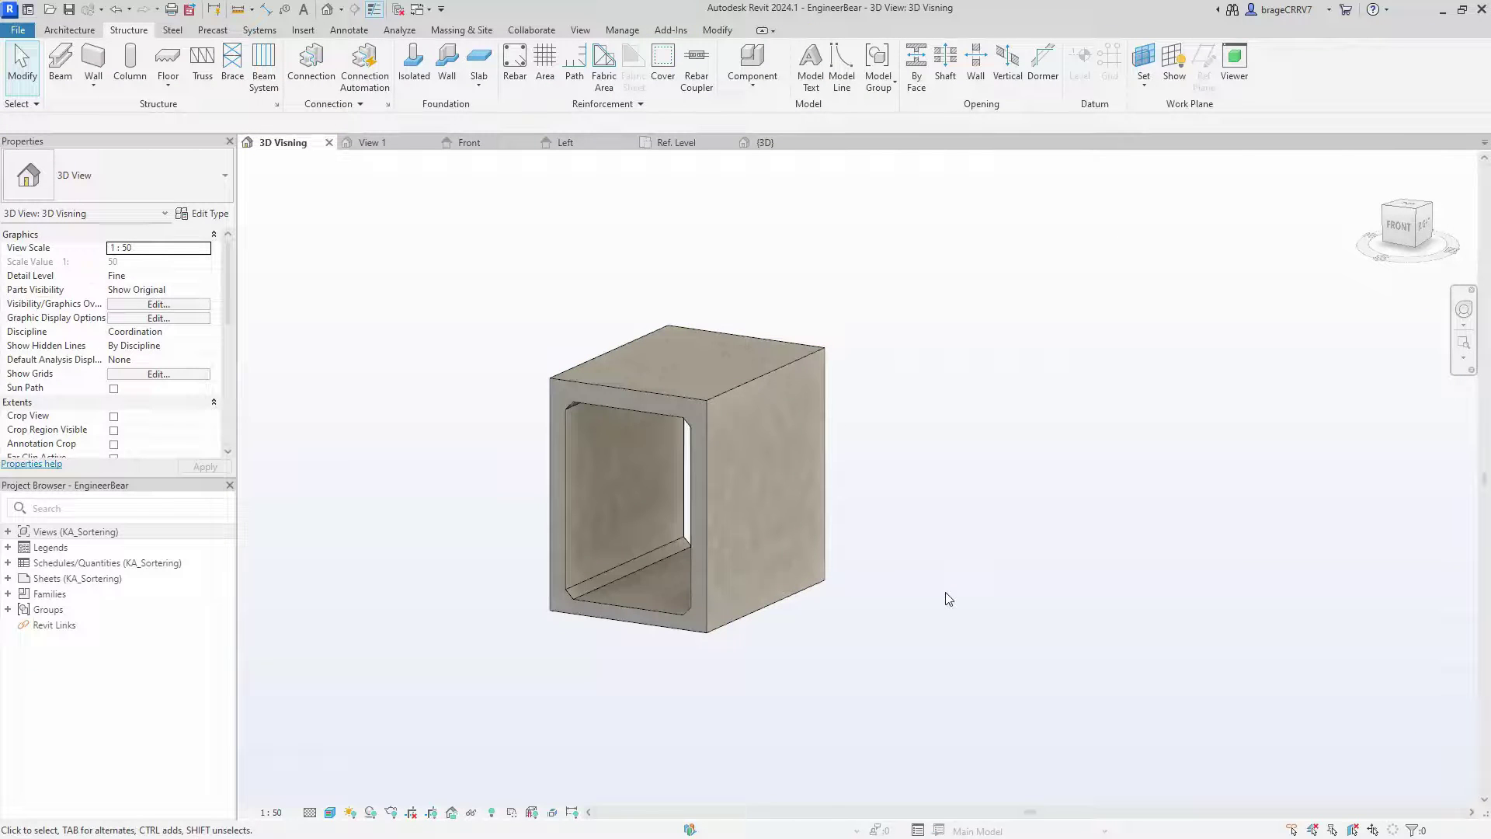